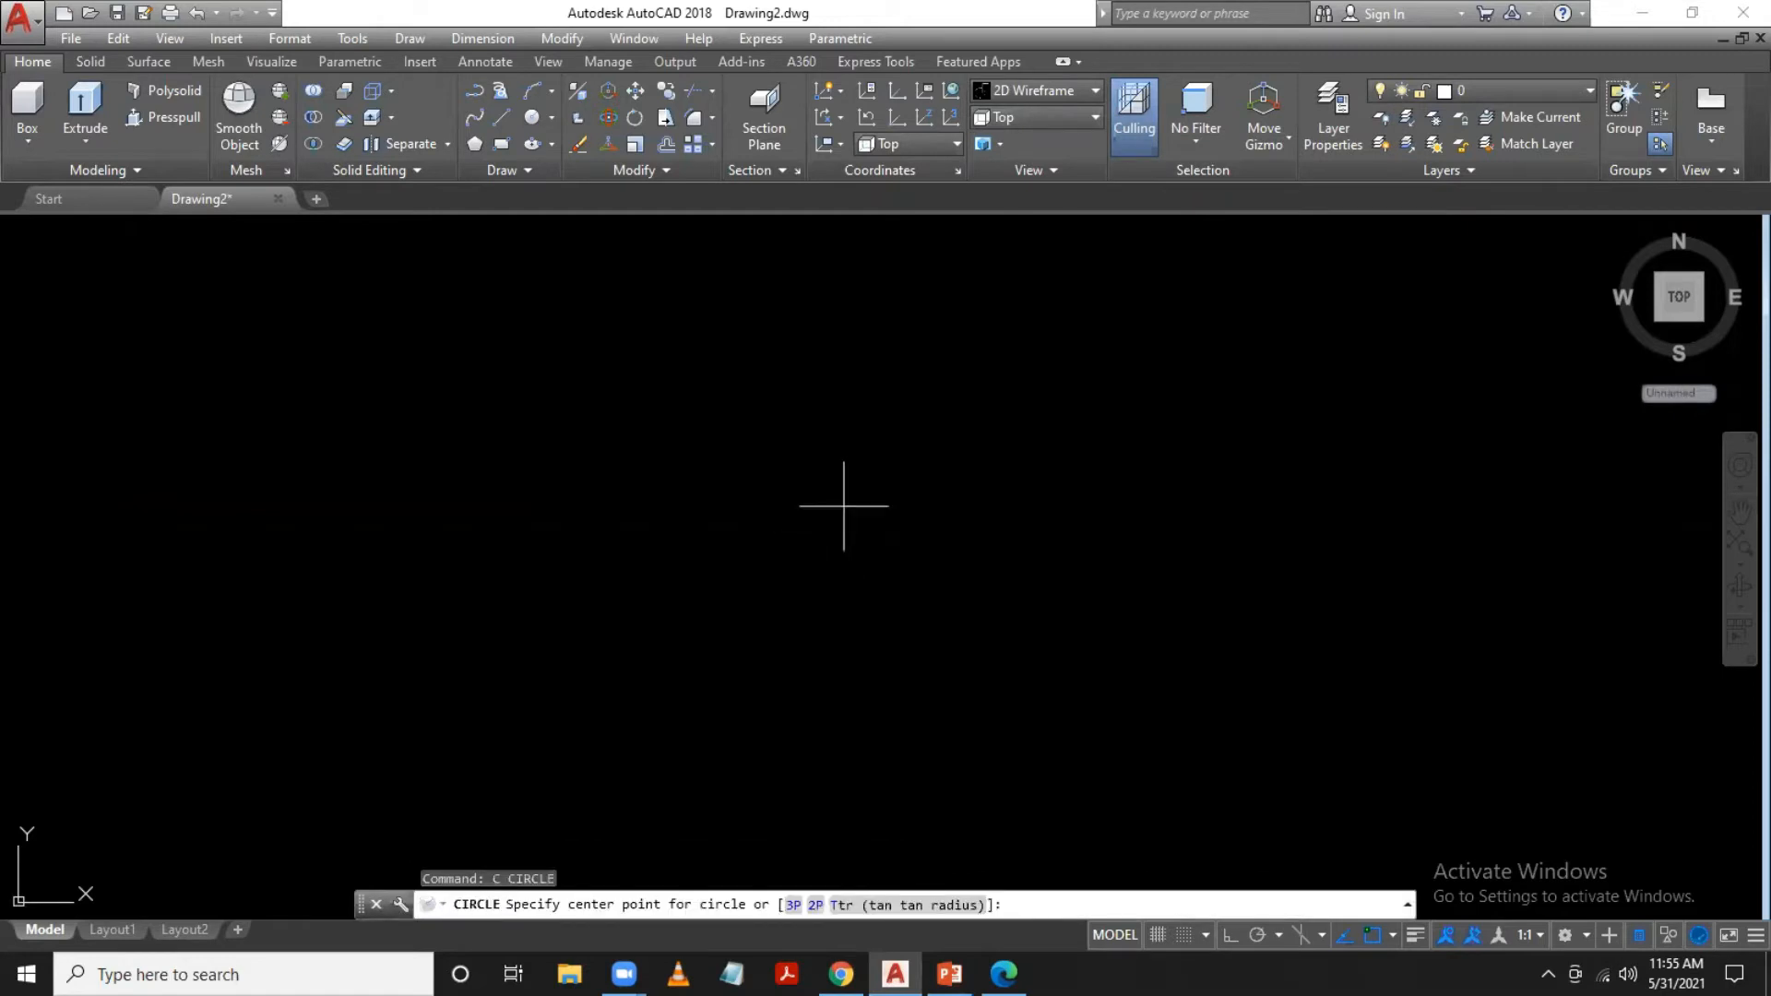
Draw a circle of radius 26 in the empty drawing area as the bolt-hole circle
{"action": "left_click", "coordinate": [889, 510]}
{"action": "type", "text": "26"}
{"action": "key", "text": "Return"}
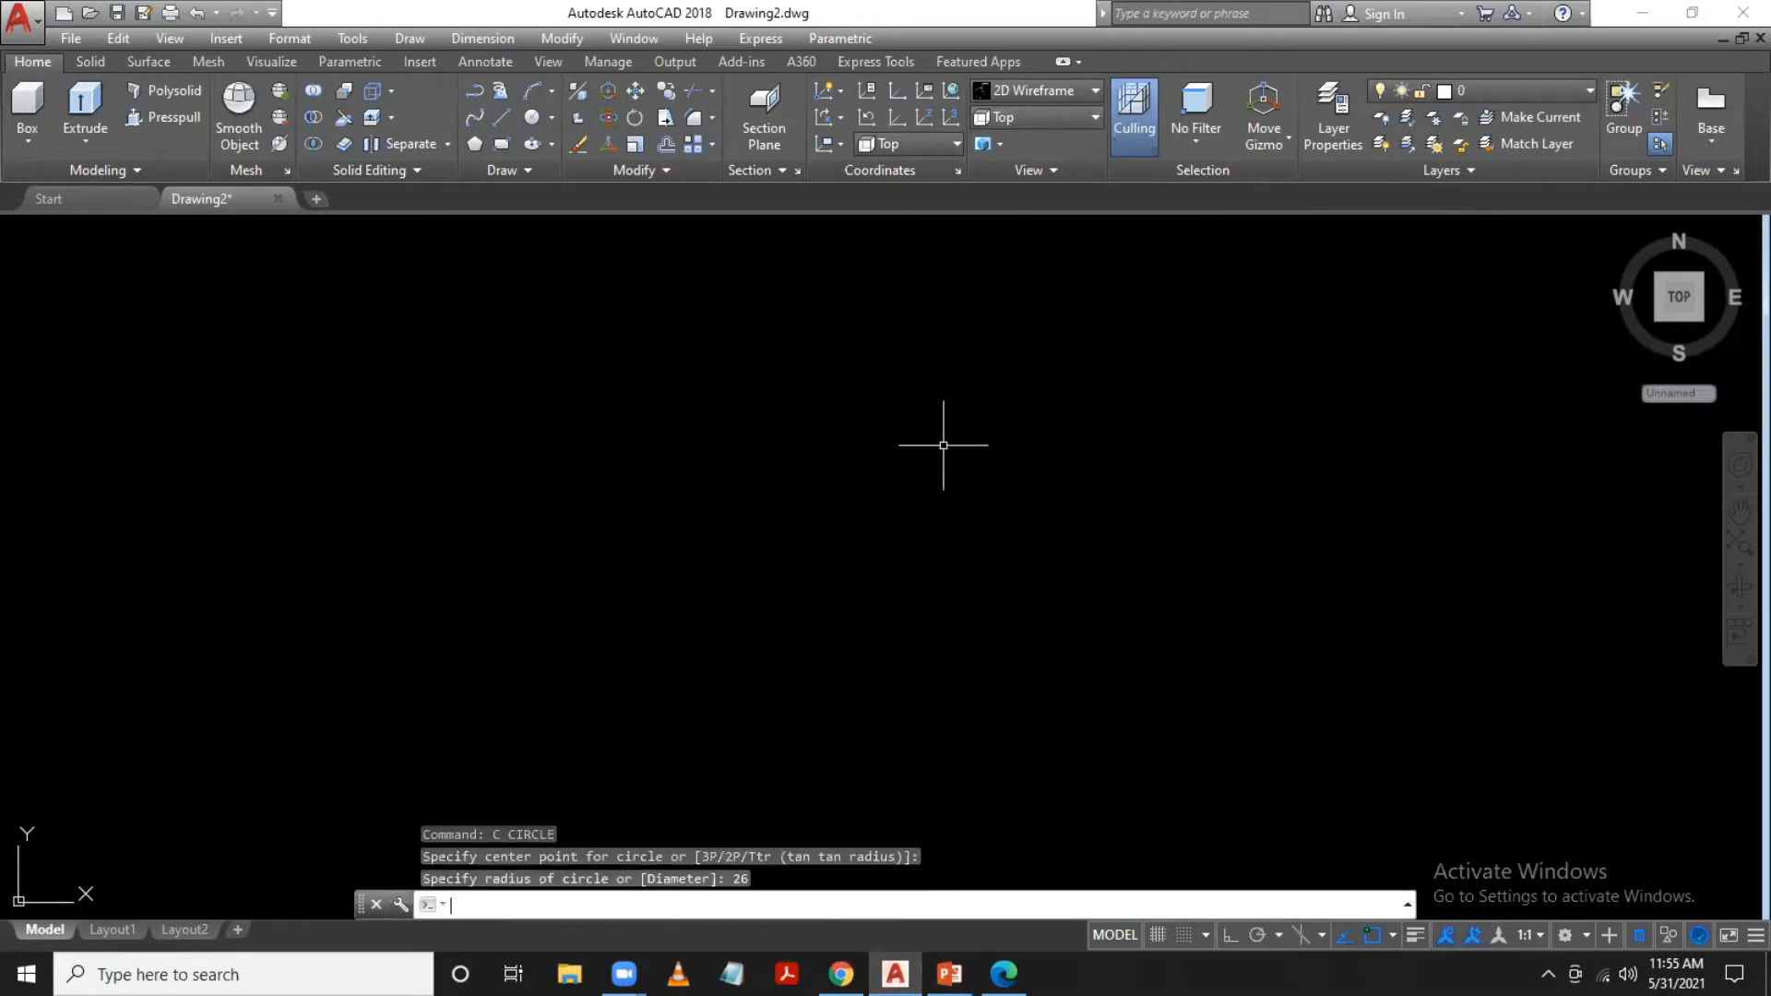
{"action": "type", "text": "z"}
{"action": "key", "text": "Return"}
{"action": "type", "text": "a"}
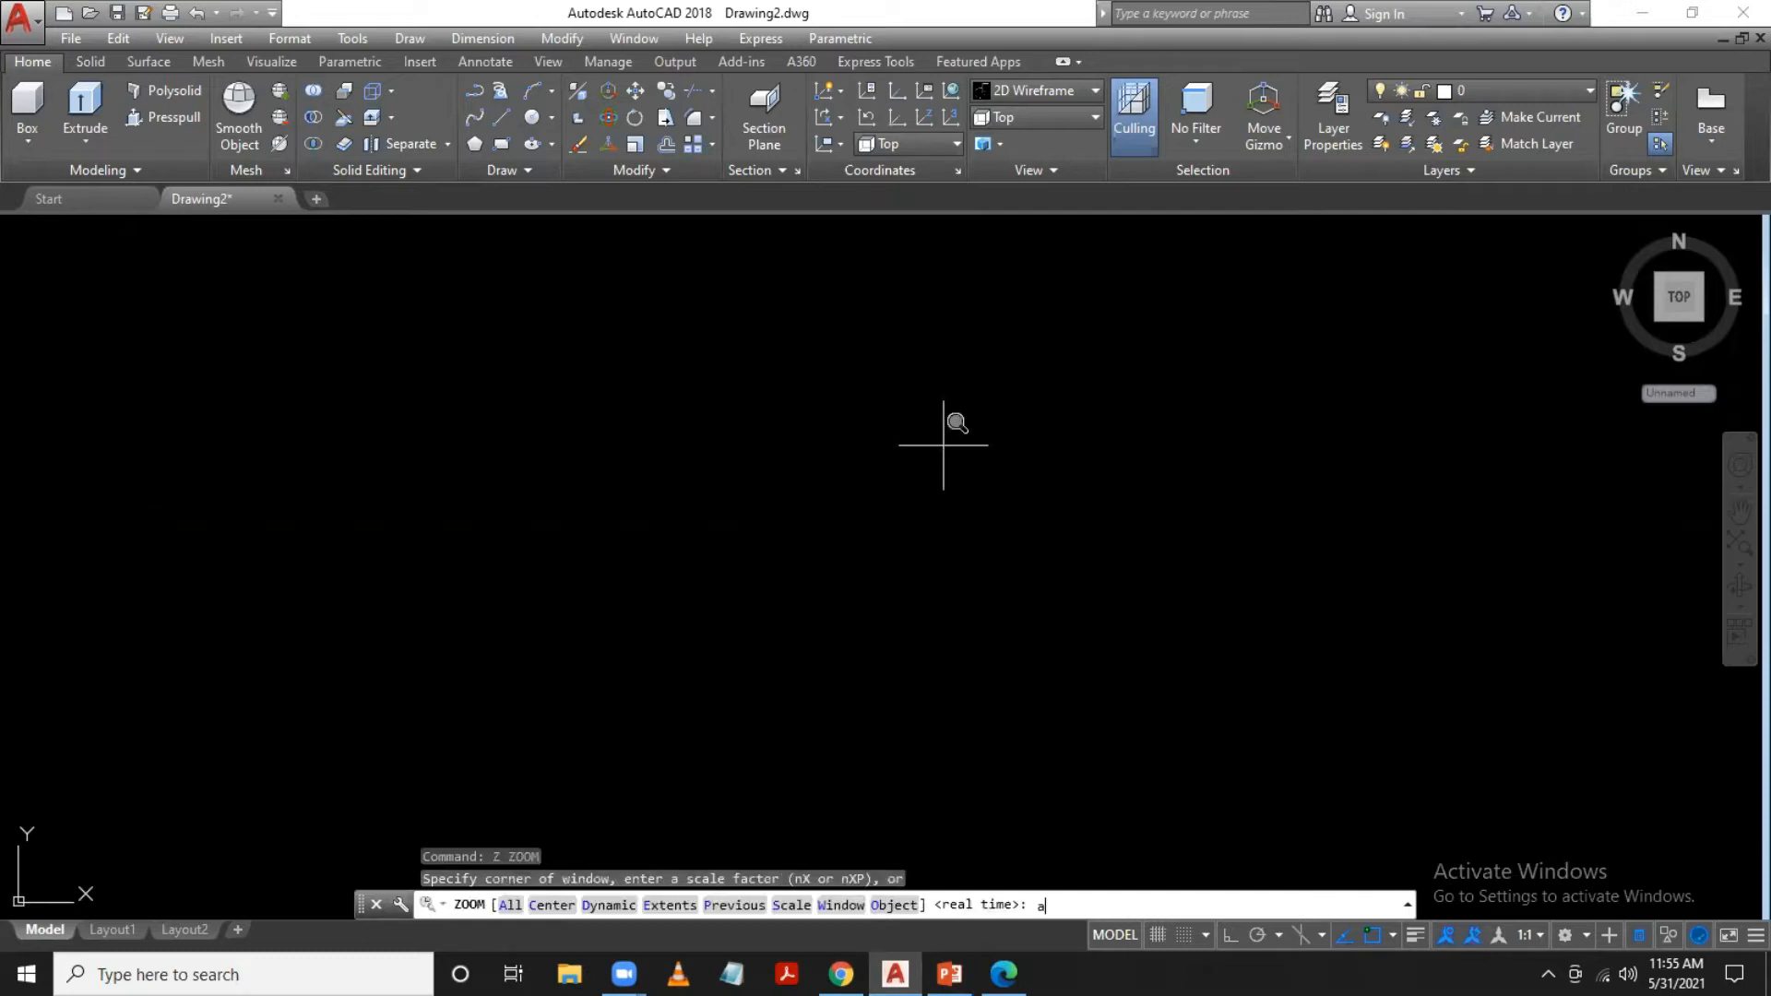
{"action": "key", "text": "Return"}
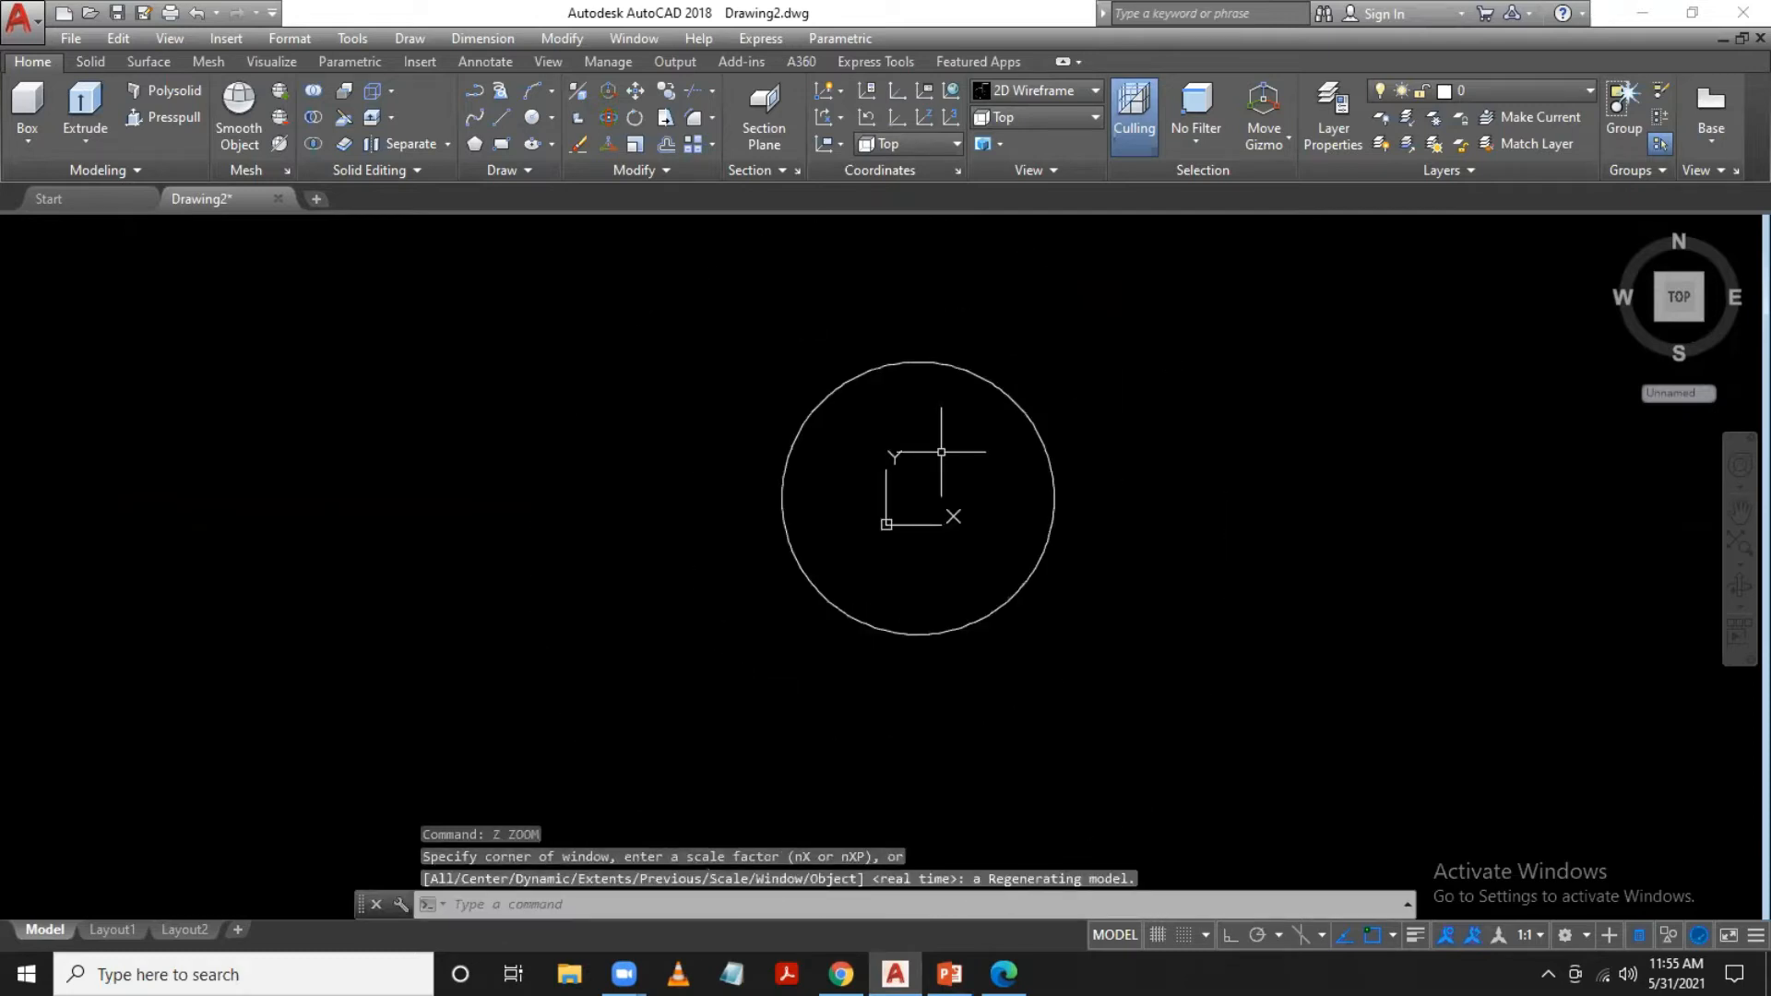
Turn off the display of the UCS icon at the origin
{"action": "left_click", "coordinate": [170, 34]}
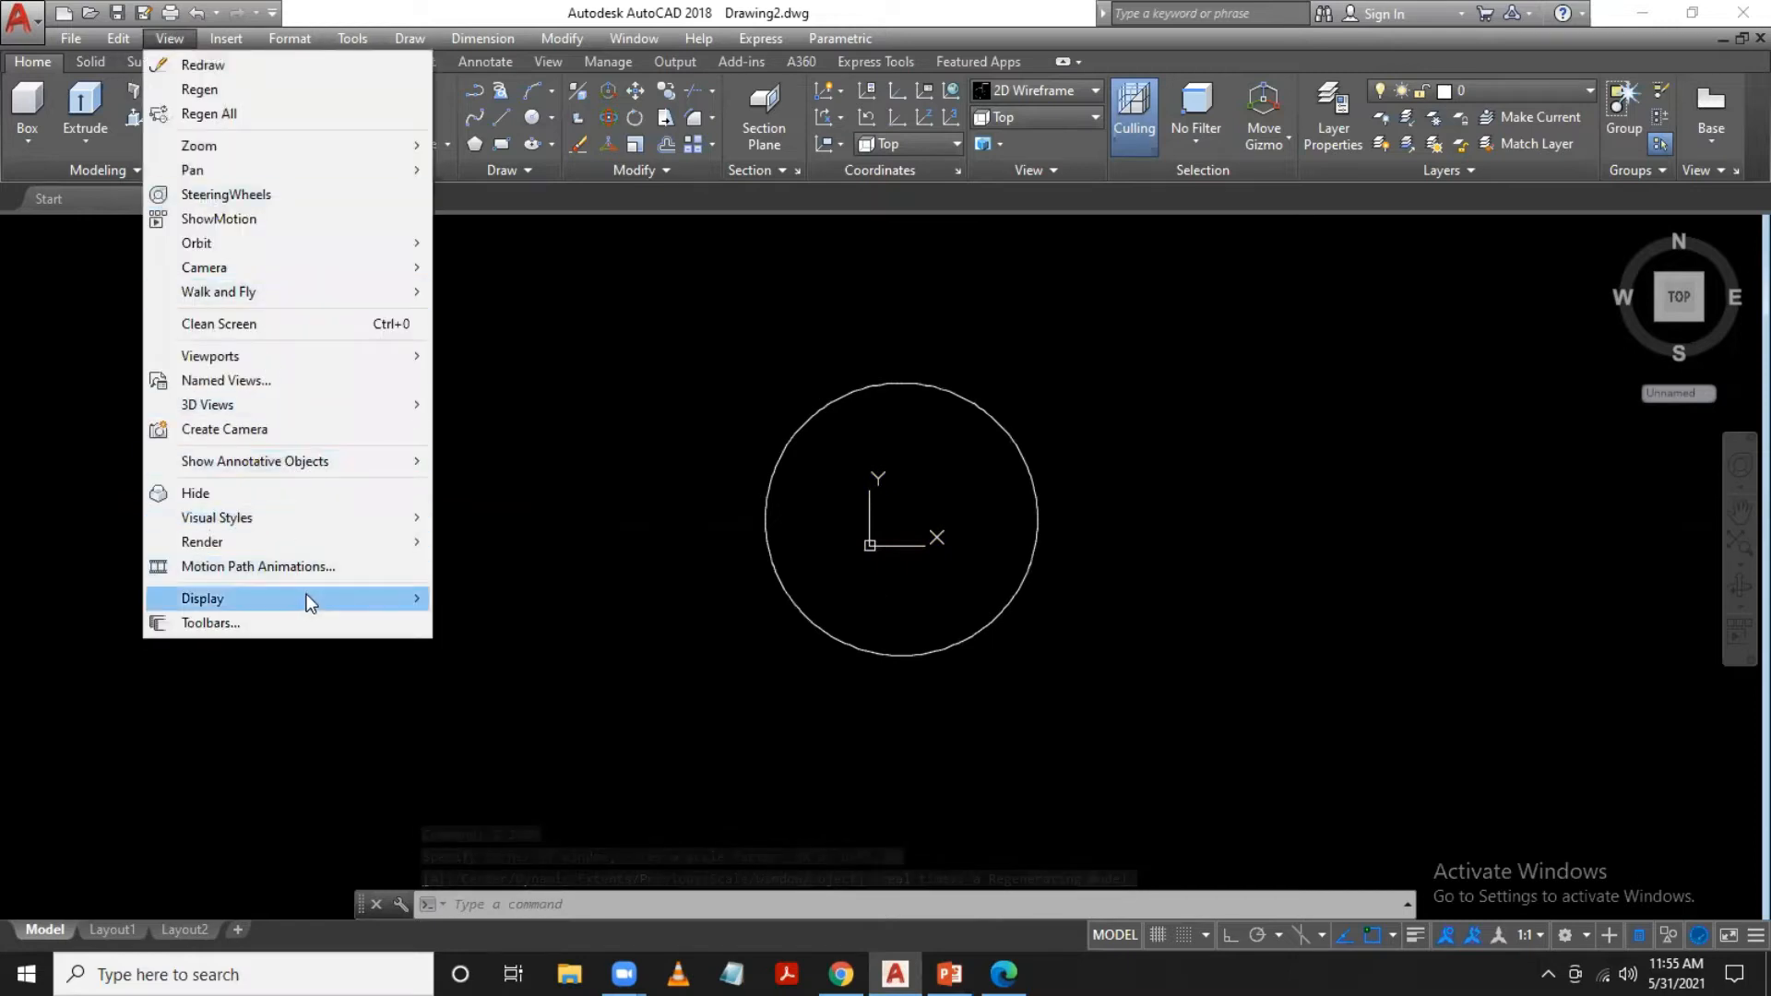
{"action": "mouse_move", "coordinate": [347, 601]}
{"action": "mouse_move", "coordinate": [587, 598]}
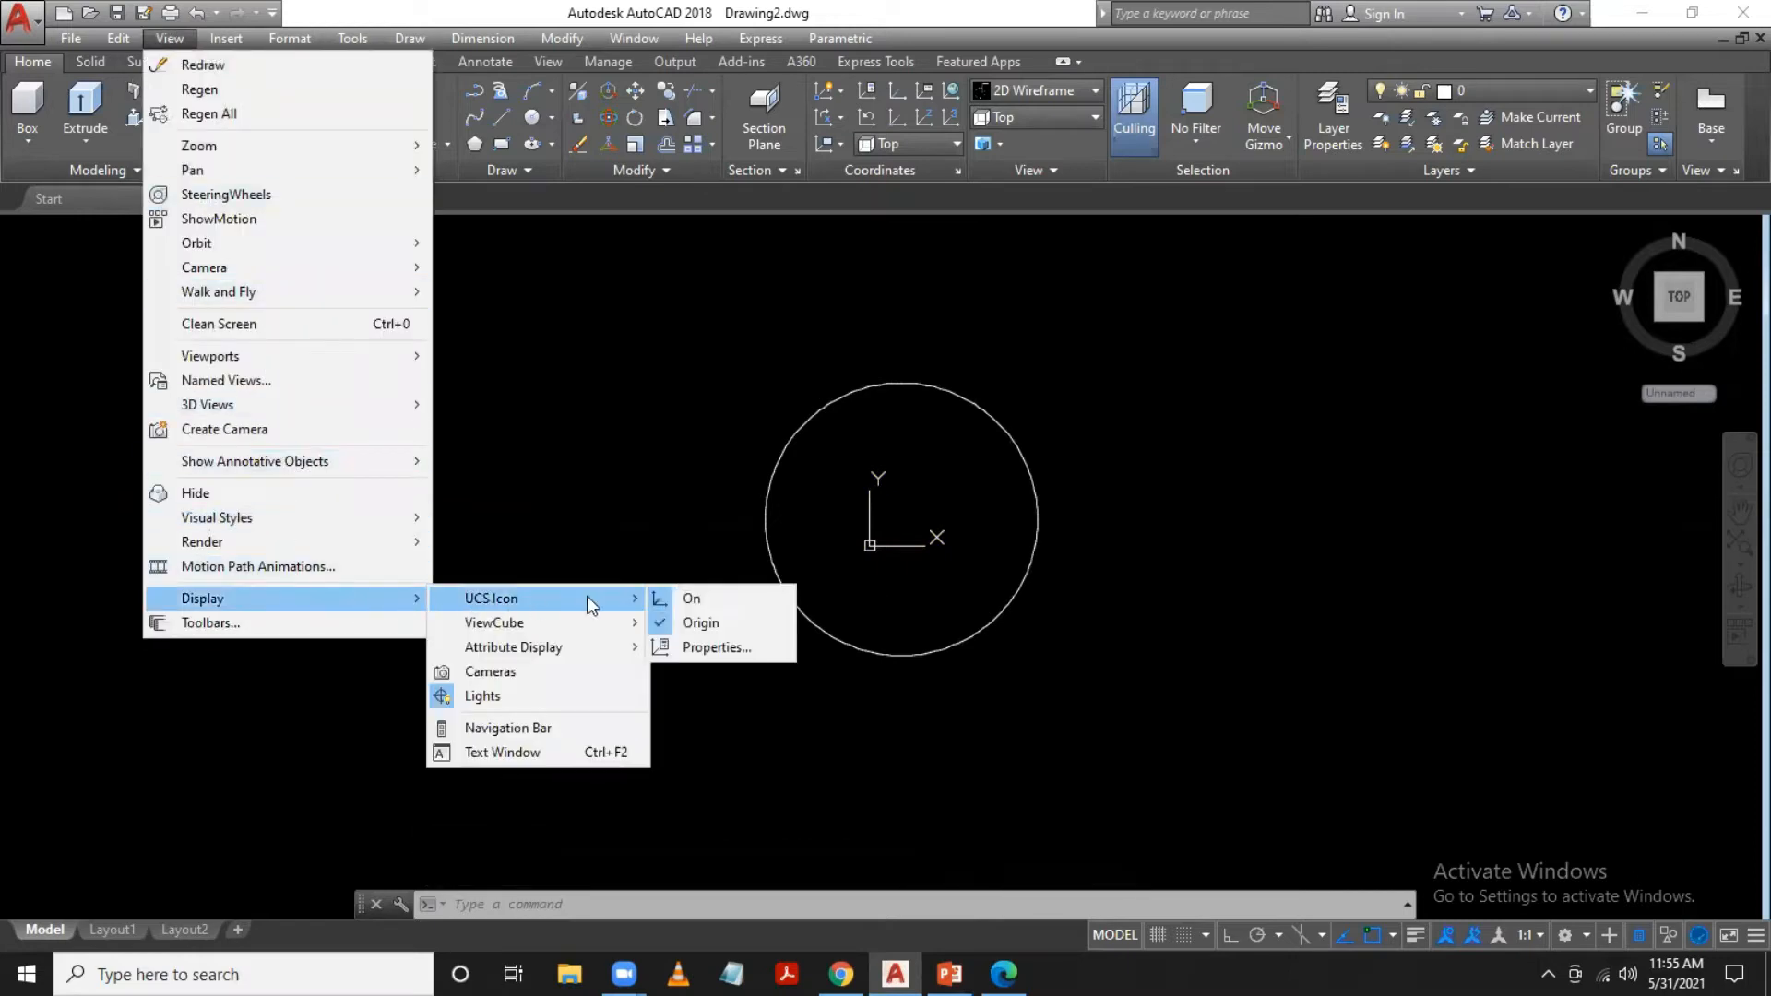
{"action": "left_click", "coordinate": [691, 623]}
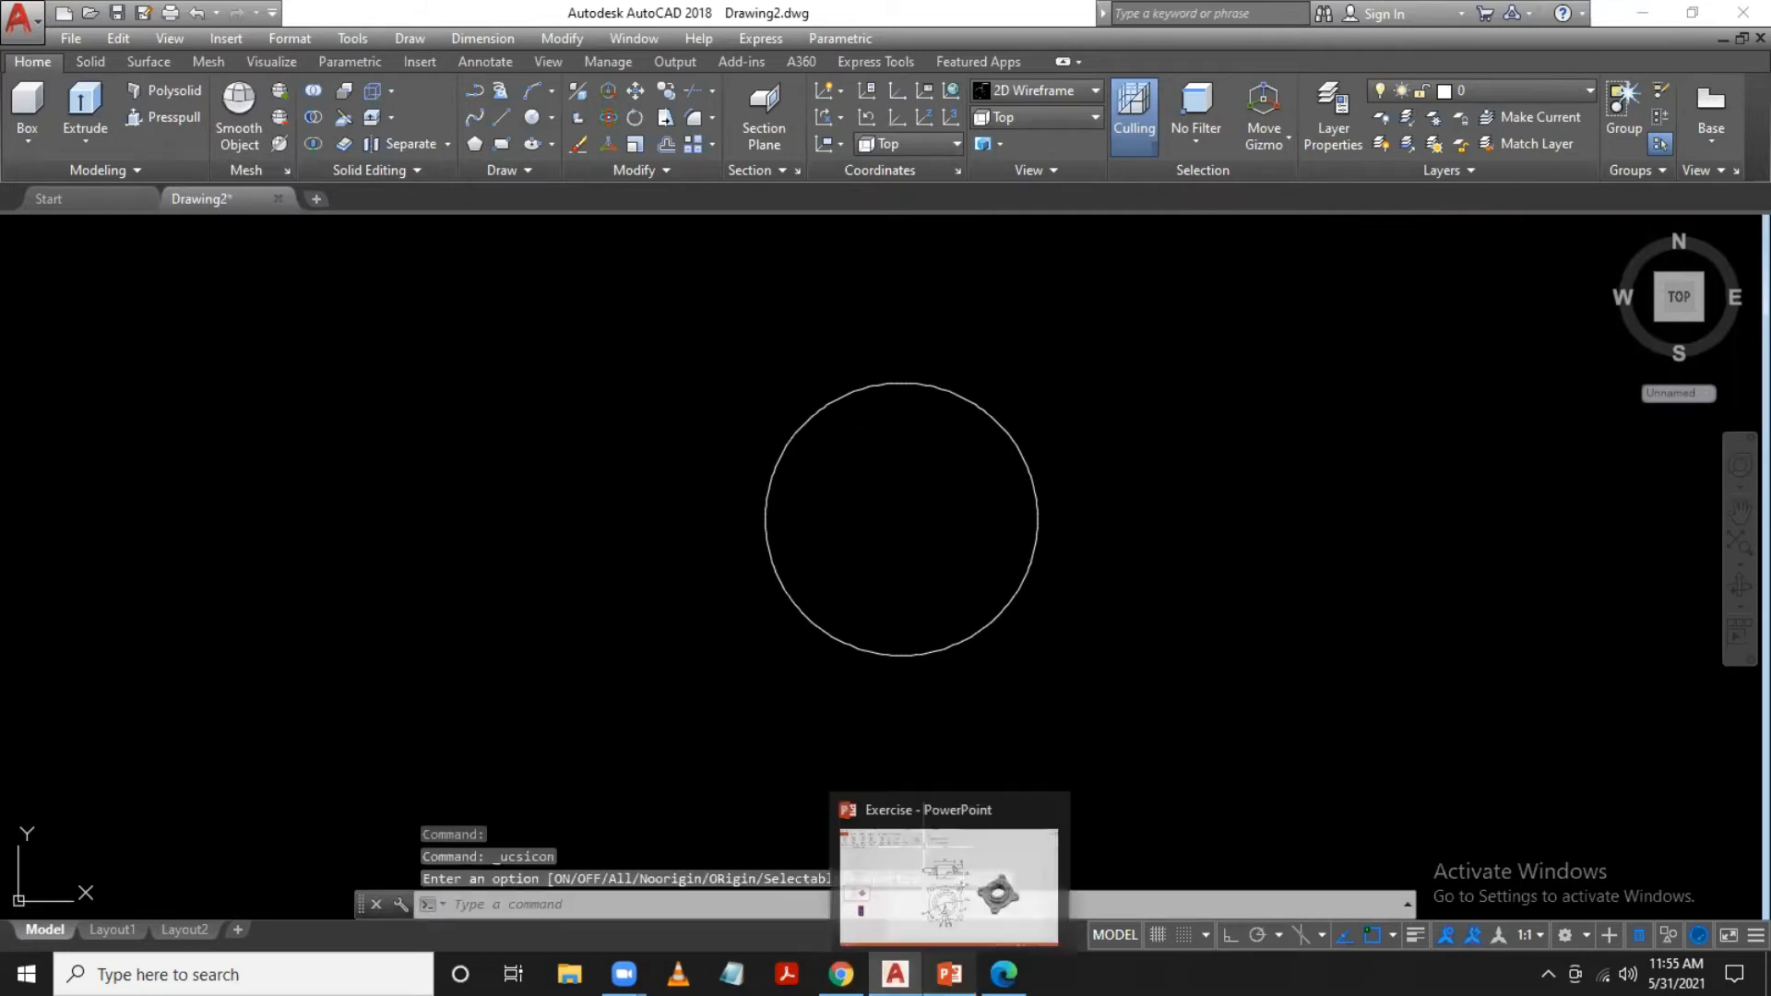
Check the flange exercise slide in PowerPoint and, back in AutoCAD, draw a 45-degree line from the circle's centre to beyond its edge
{"action": "left_click", "coordinate": [949, 974]}
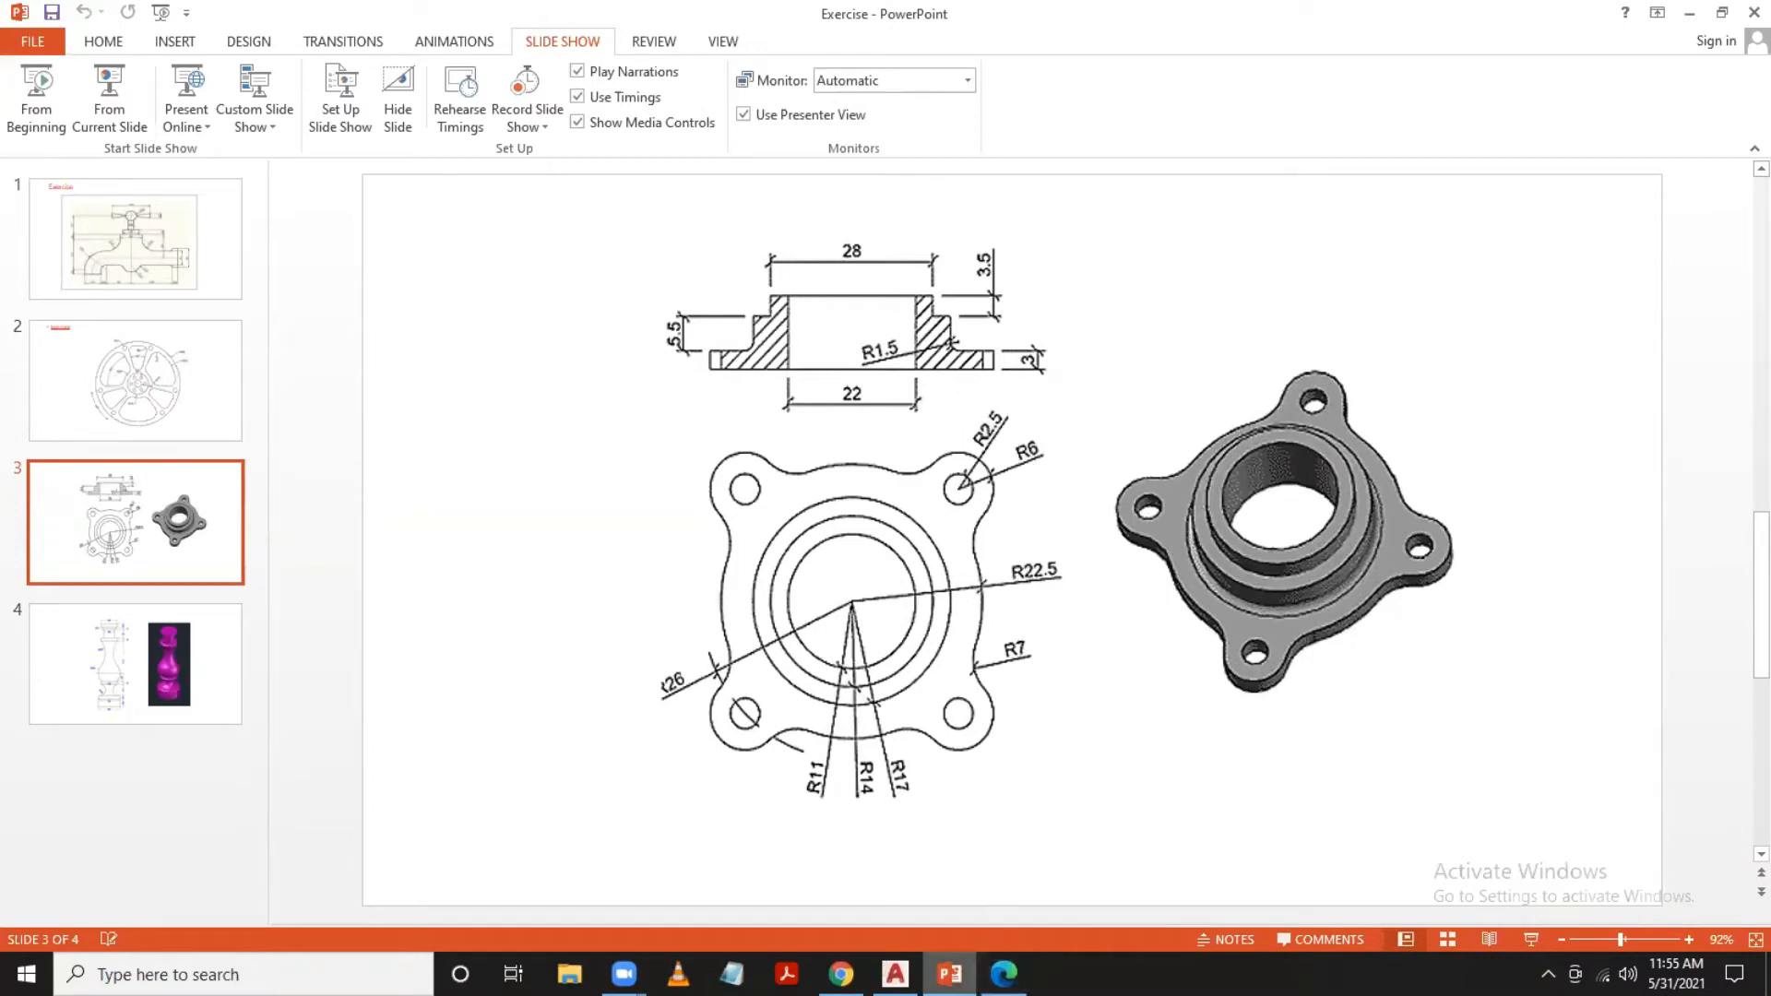
{"action": "left_click", "coordinate": [895, 973]}
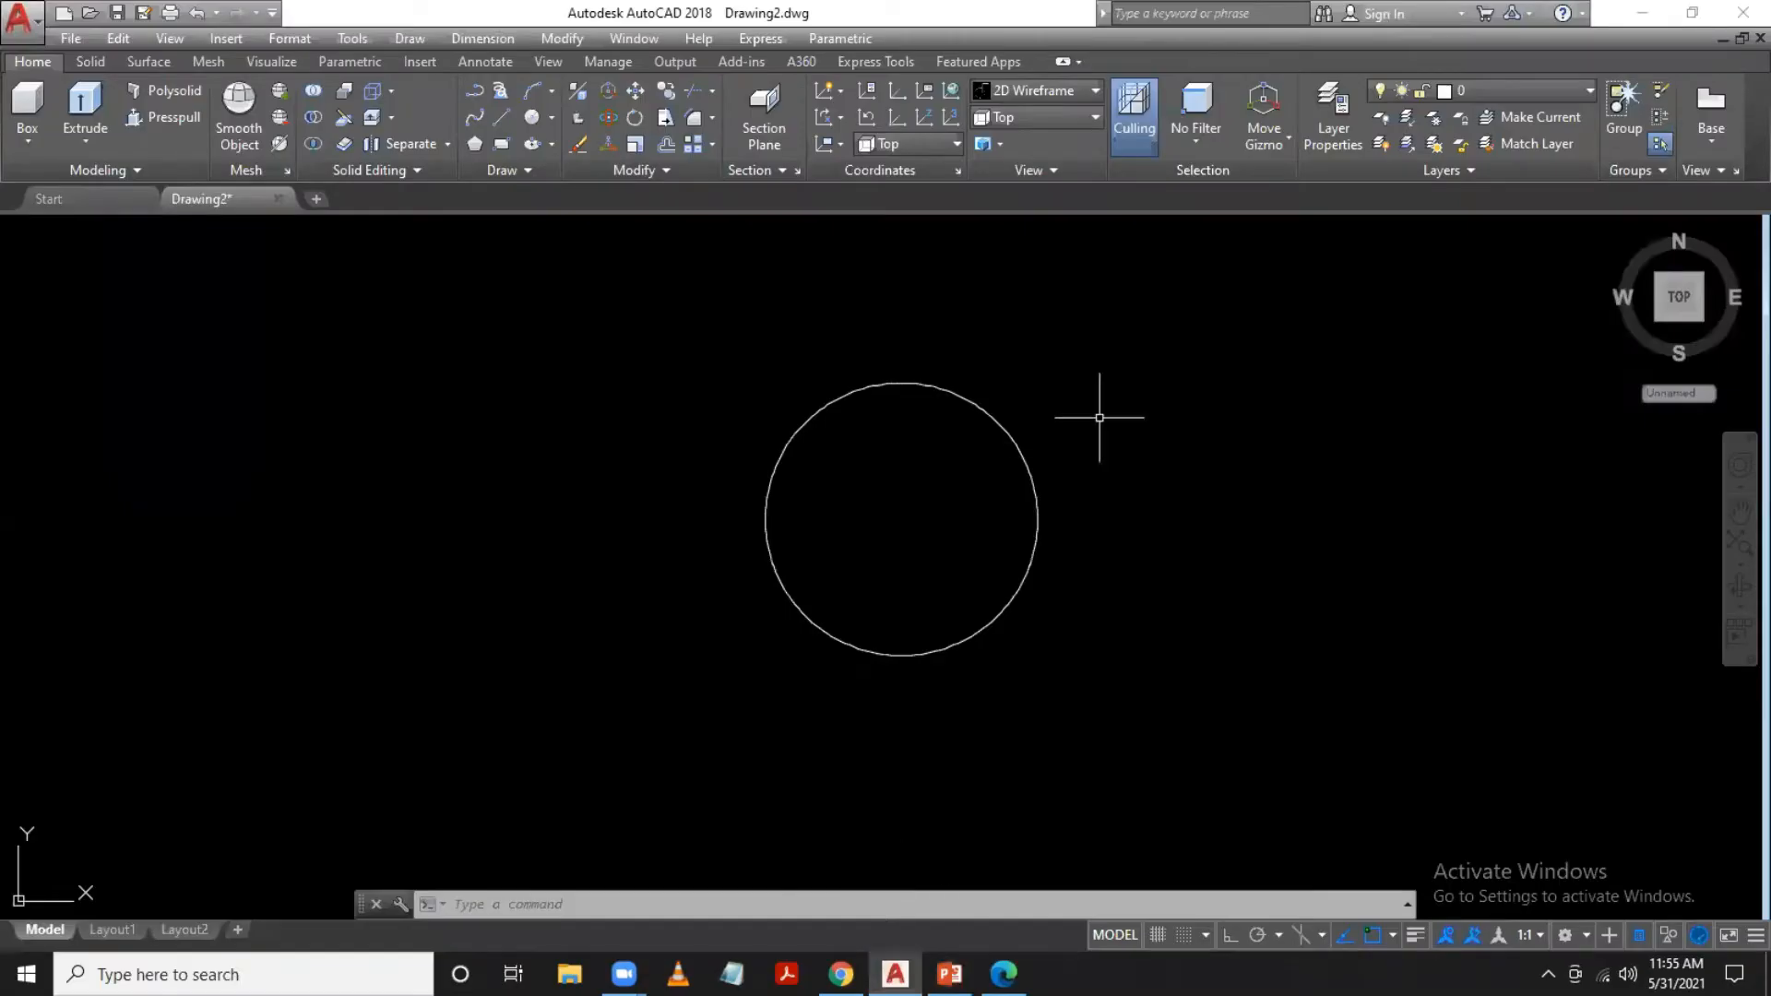
{"action": "type", "text": "l"}
{"action": "key", "text": "Return"}
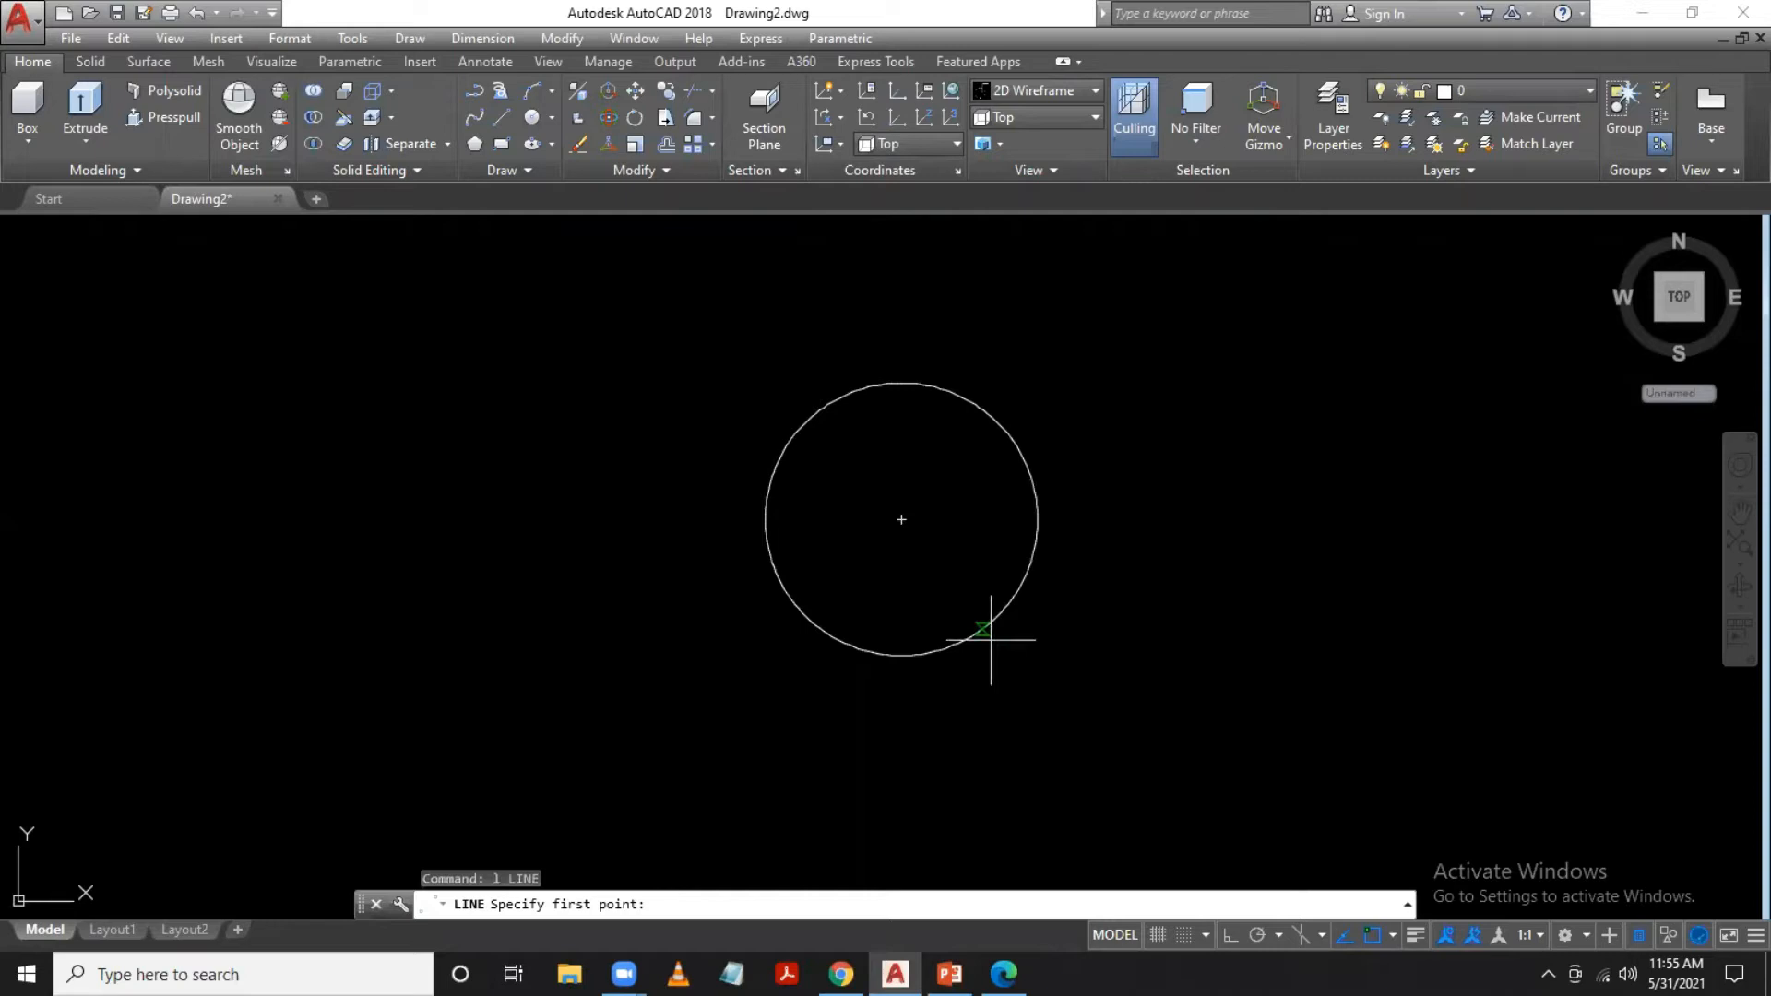
{"action": "left_click", "coordinate": [911, 517]}
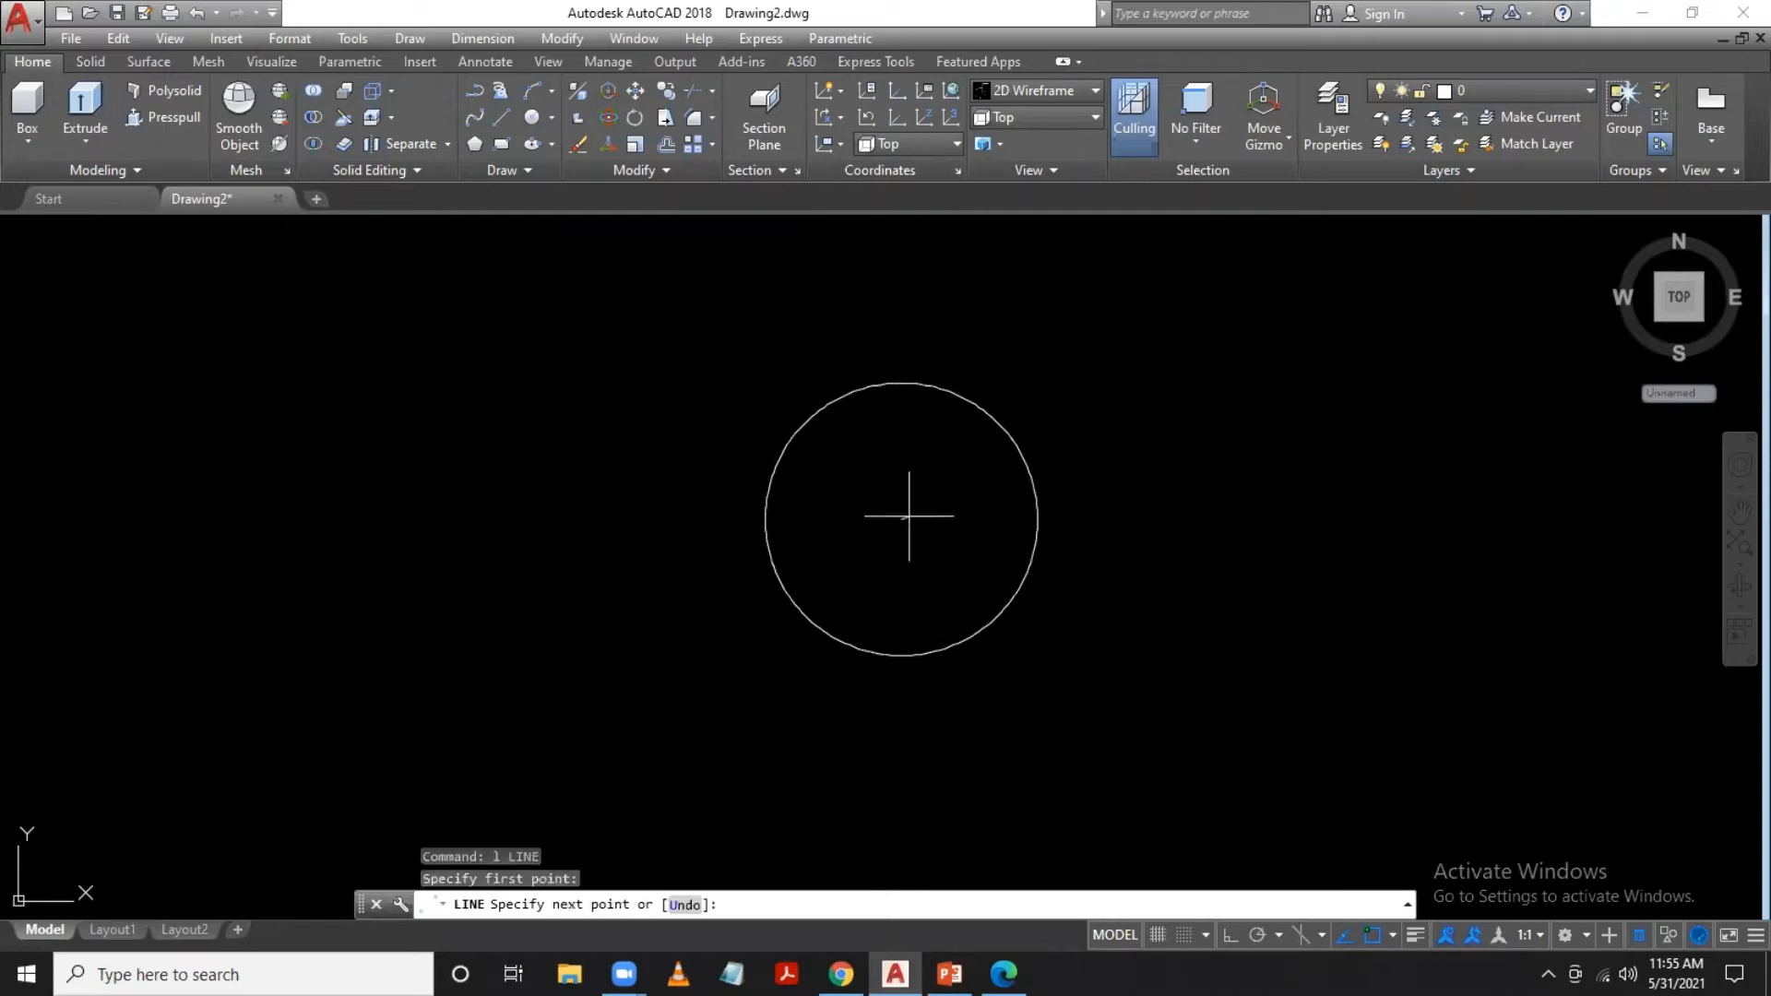
{"action": "type", "text": "<45"}
{"action": "key", "text": "Return"}
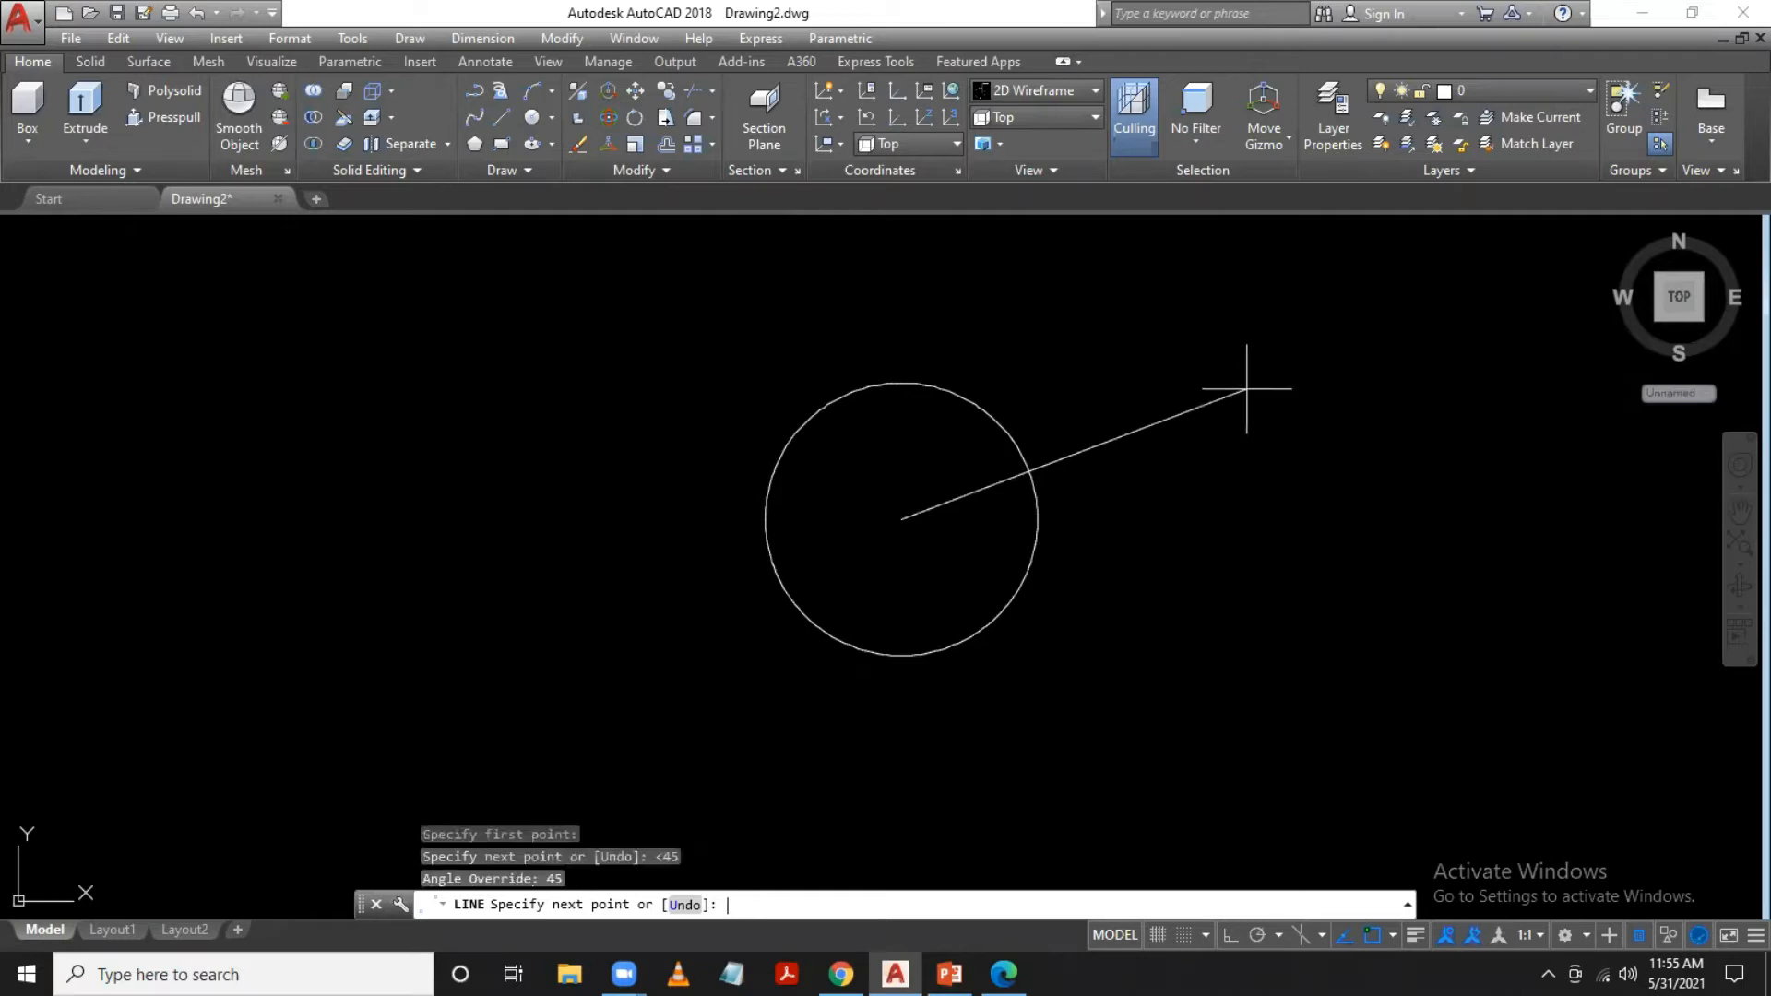
{"action": "left_click", "coordinate": [1096, 347]}
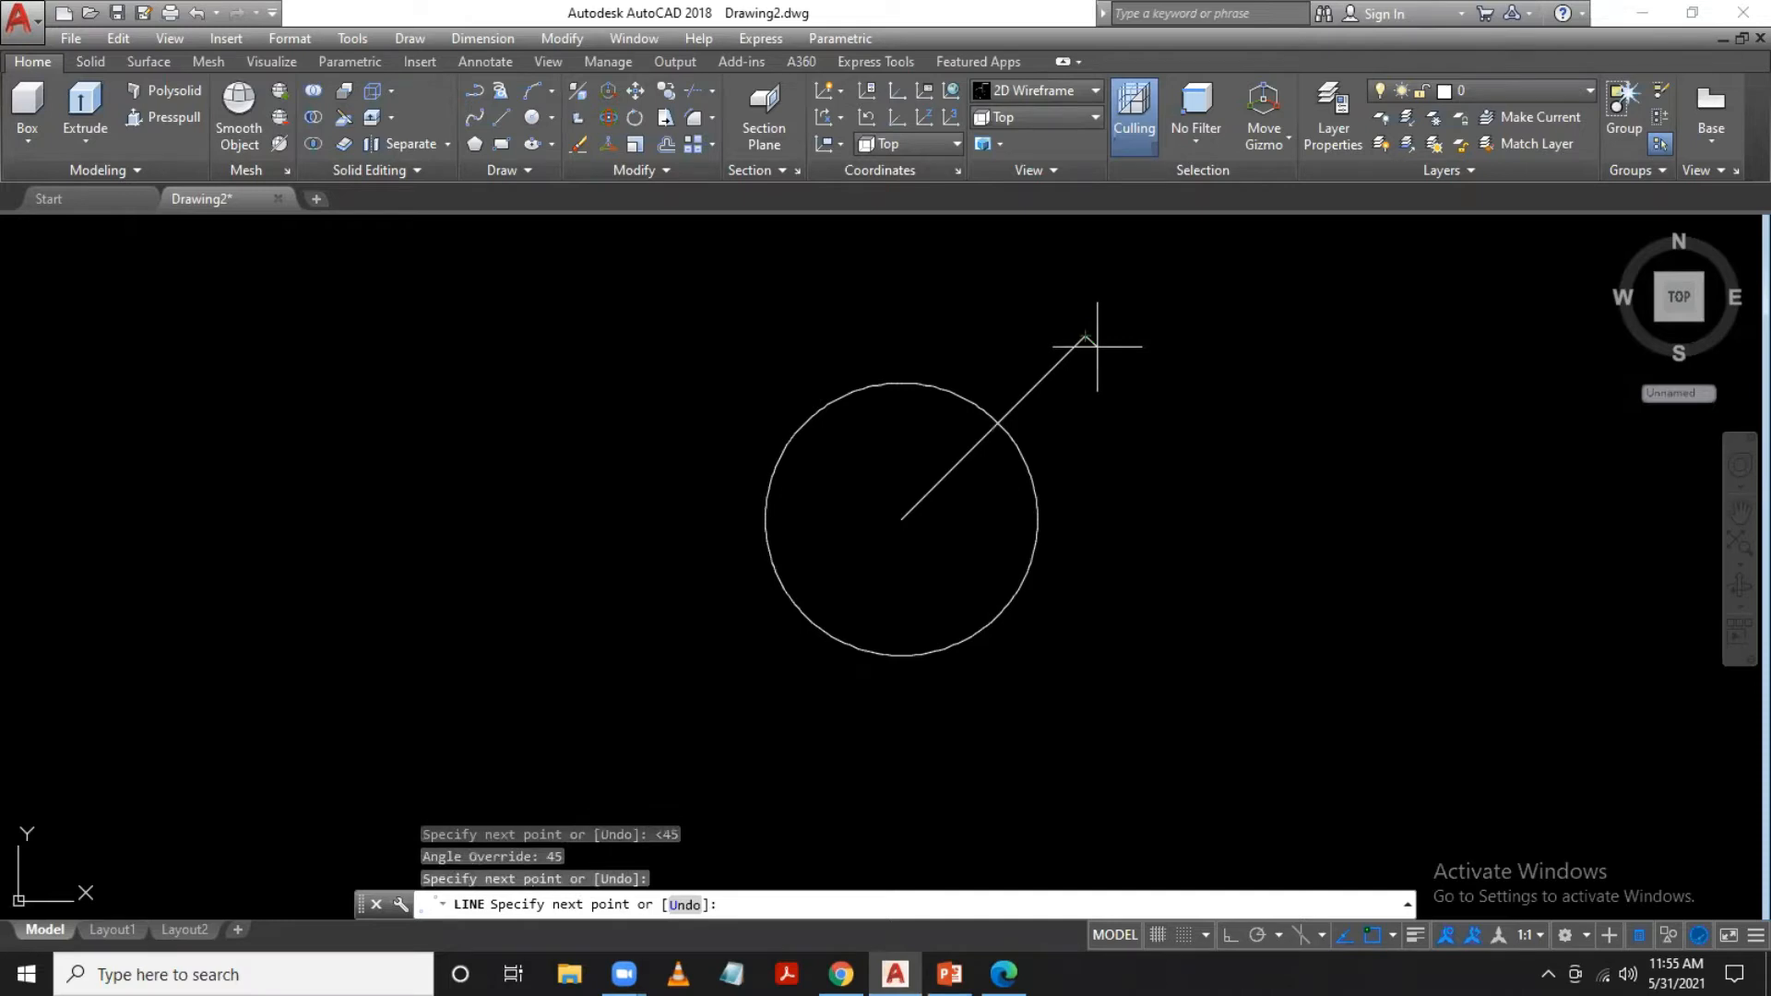
{"action": "key", "text": "Escape"}
Draw a circle of radius 6 centred where the 45-degree line crosses the large circle
{"action": "type", "text": "c"}
{"action": "key", "text": "Return"}
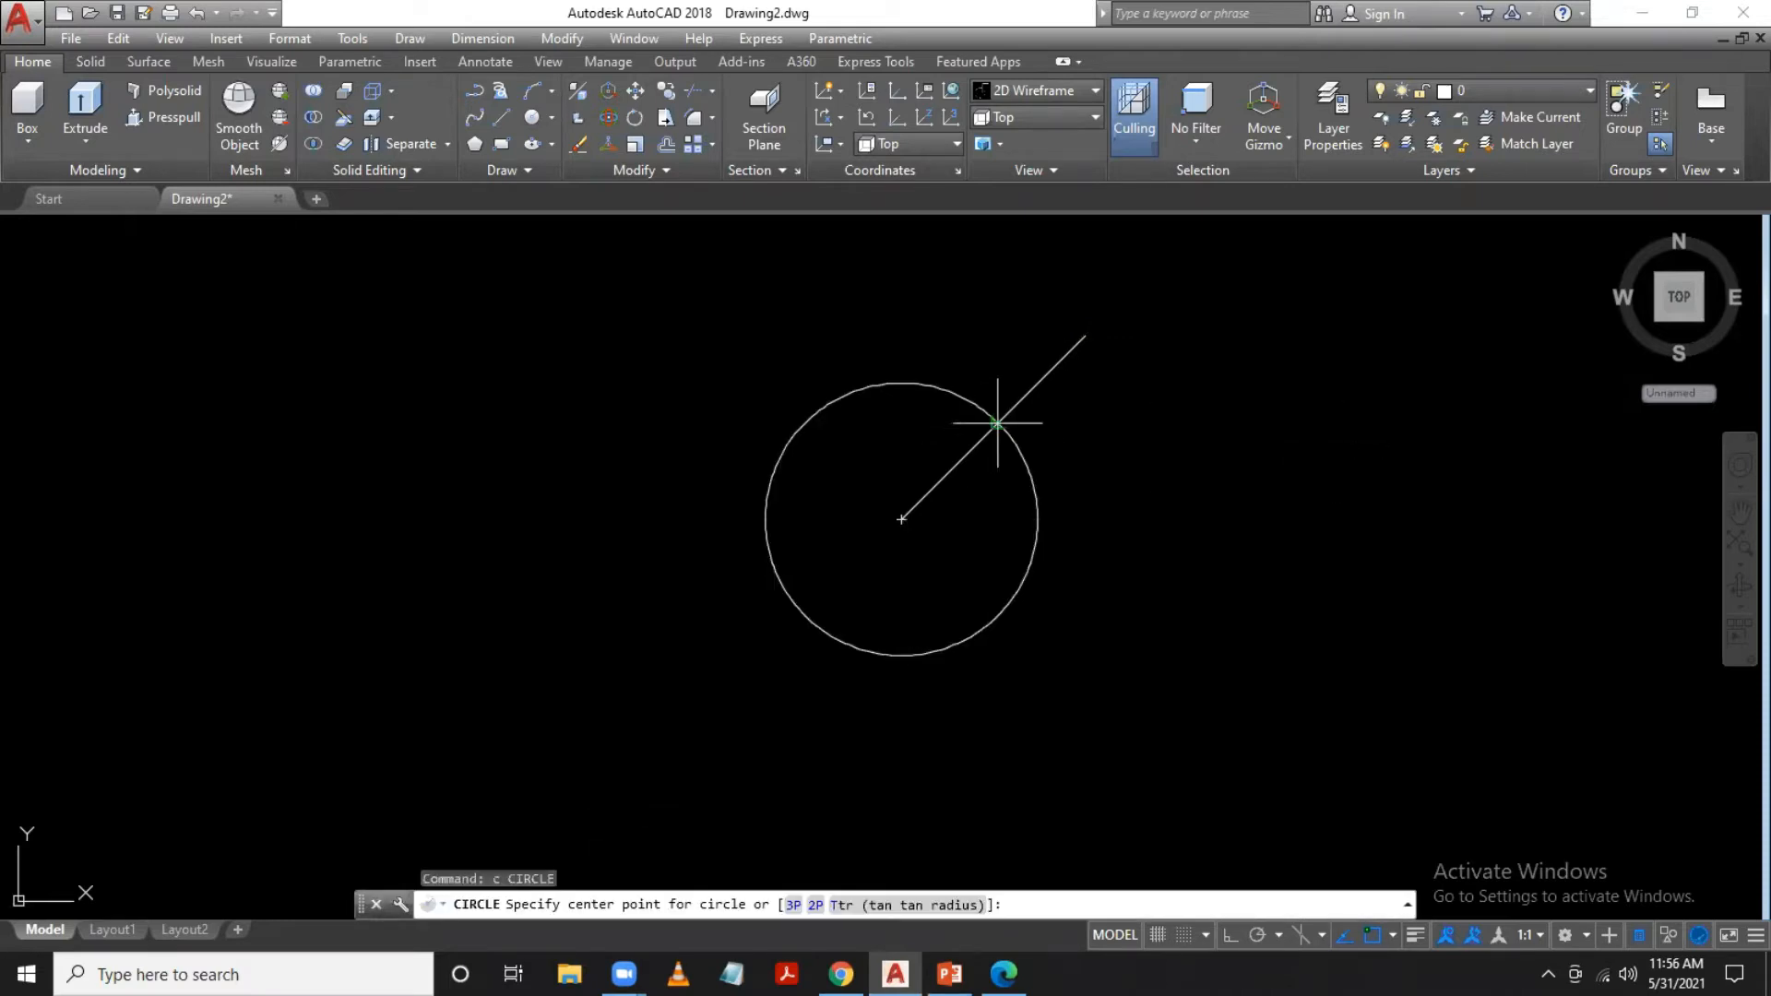
{"action": "scroll", "coordinate": [995, 425], "scroll_direction": "up", "scroll_amount": 4}
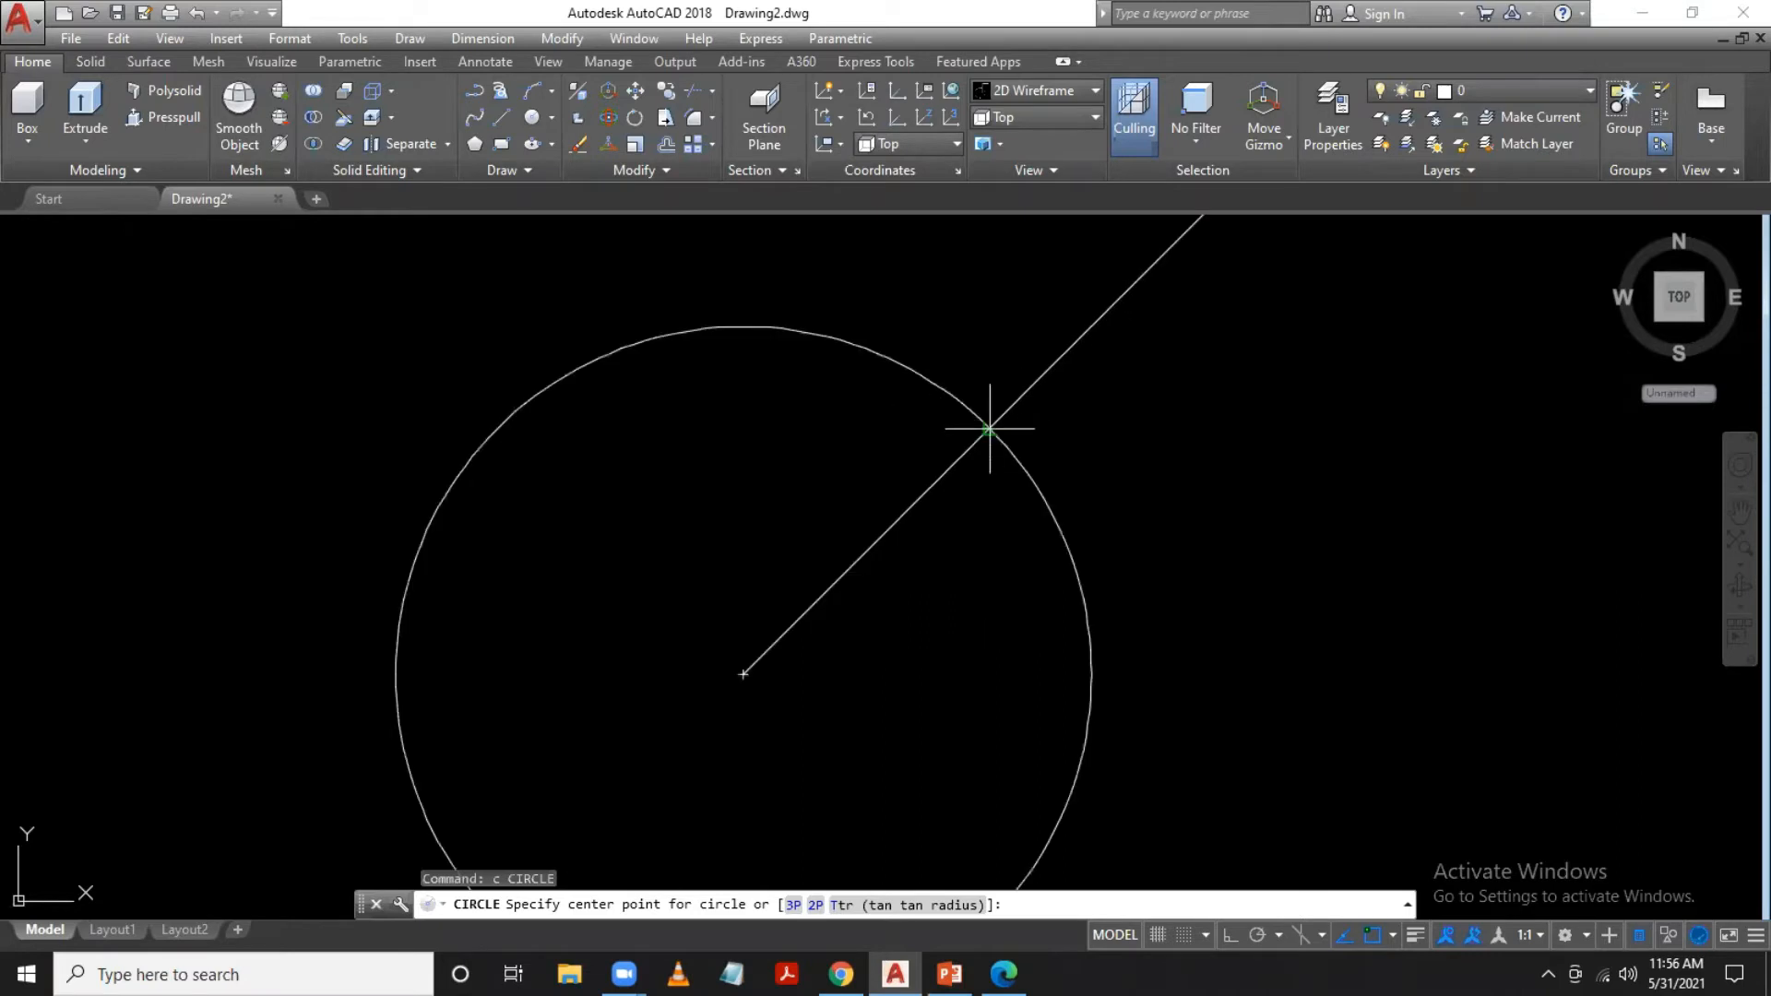
{"action": "left_click", "coordinate": [990, 428]}
{"action": "type", "text": "6"}
{"action": "key", "text": "Return"}
Draw a concentric circle of radius 2.5 inside the radius 6 circle and erase the 45-degree line
{"action": "type", "text": "c"}
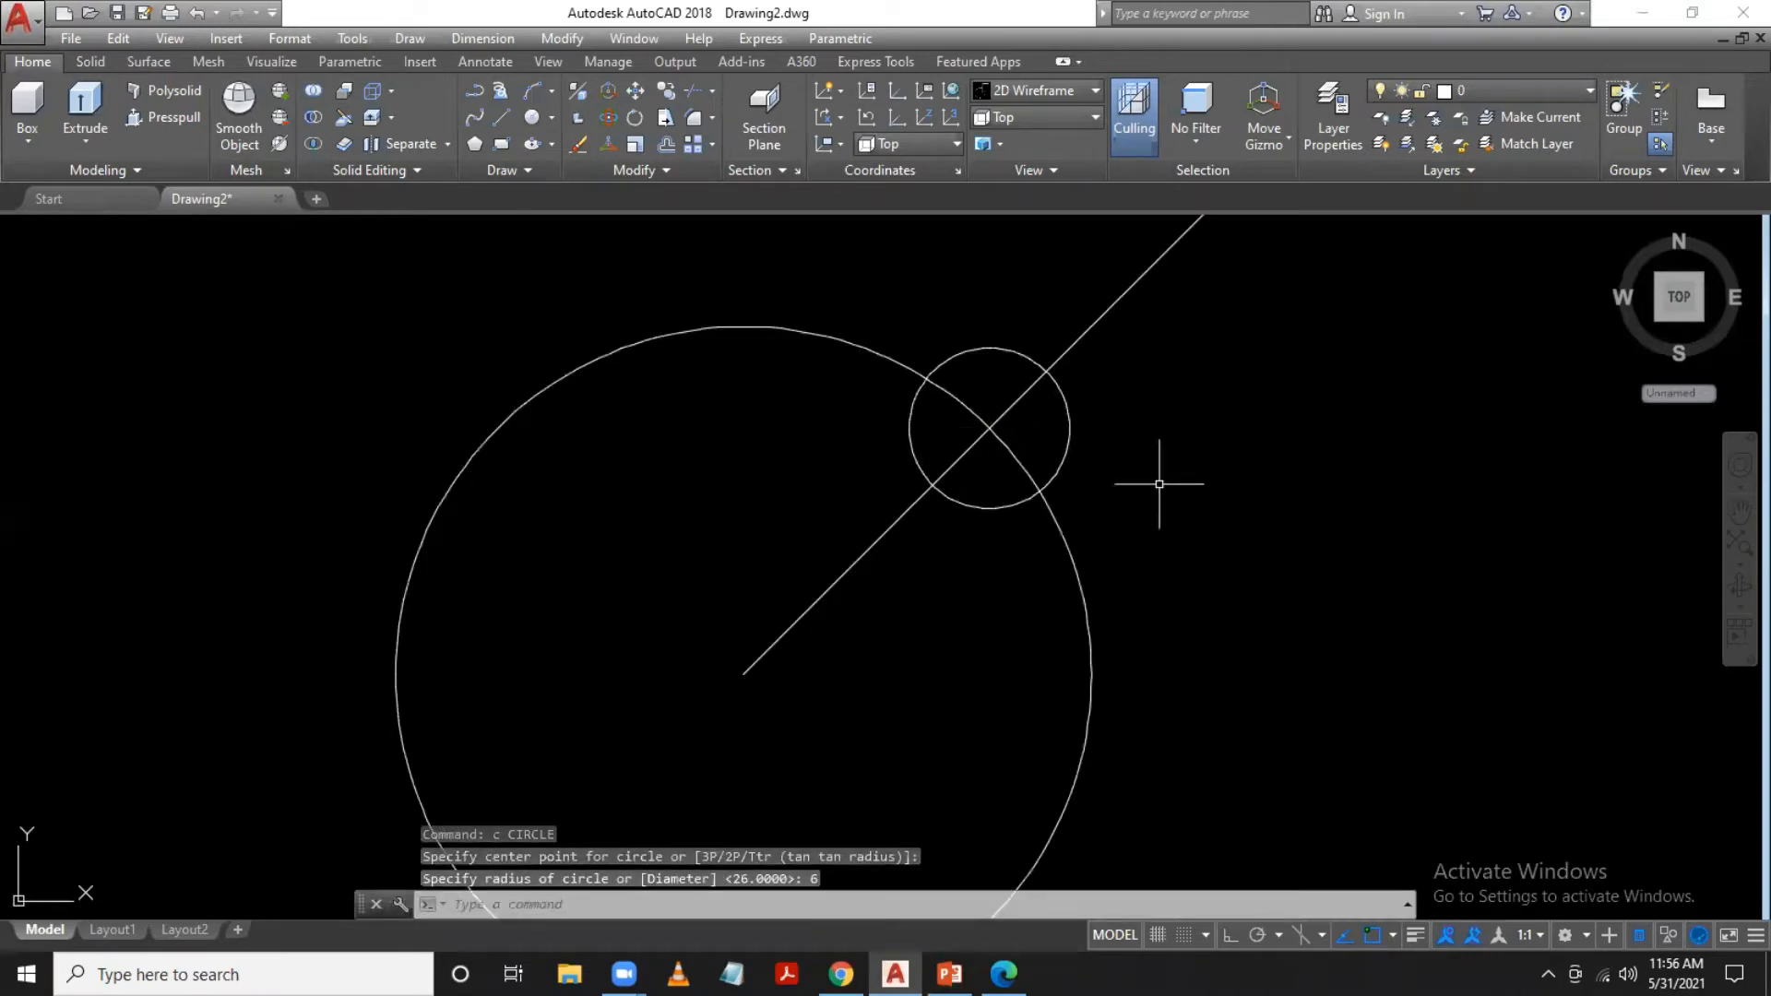
{"action": "key", "text": "Return"}
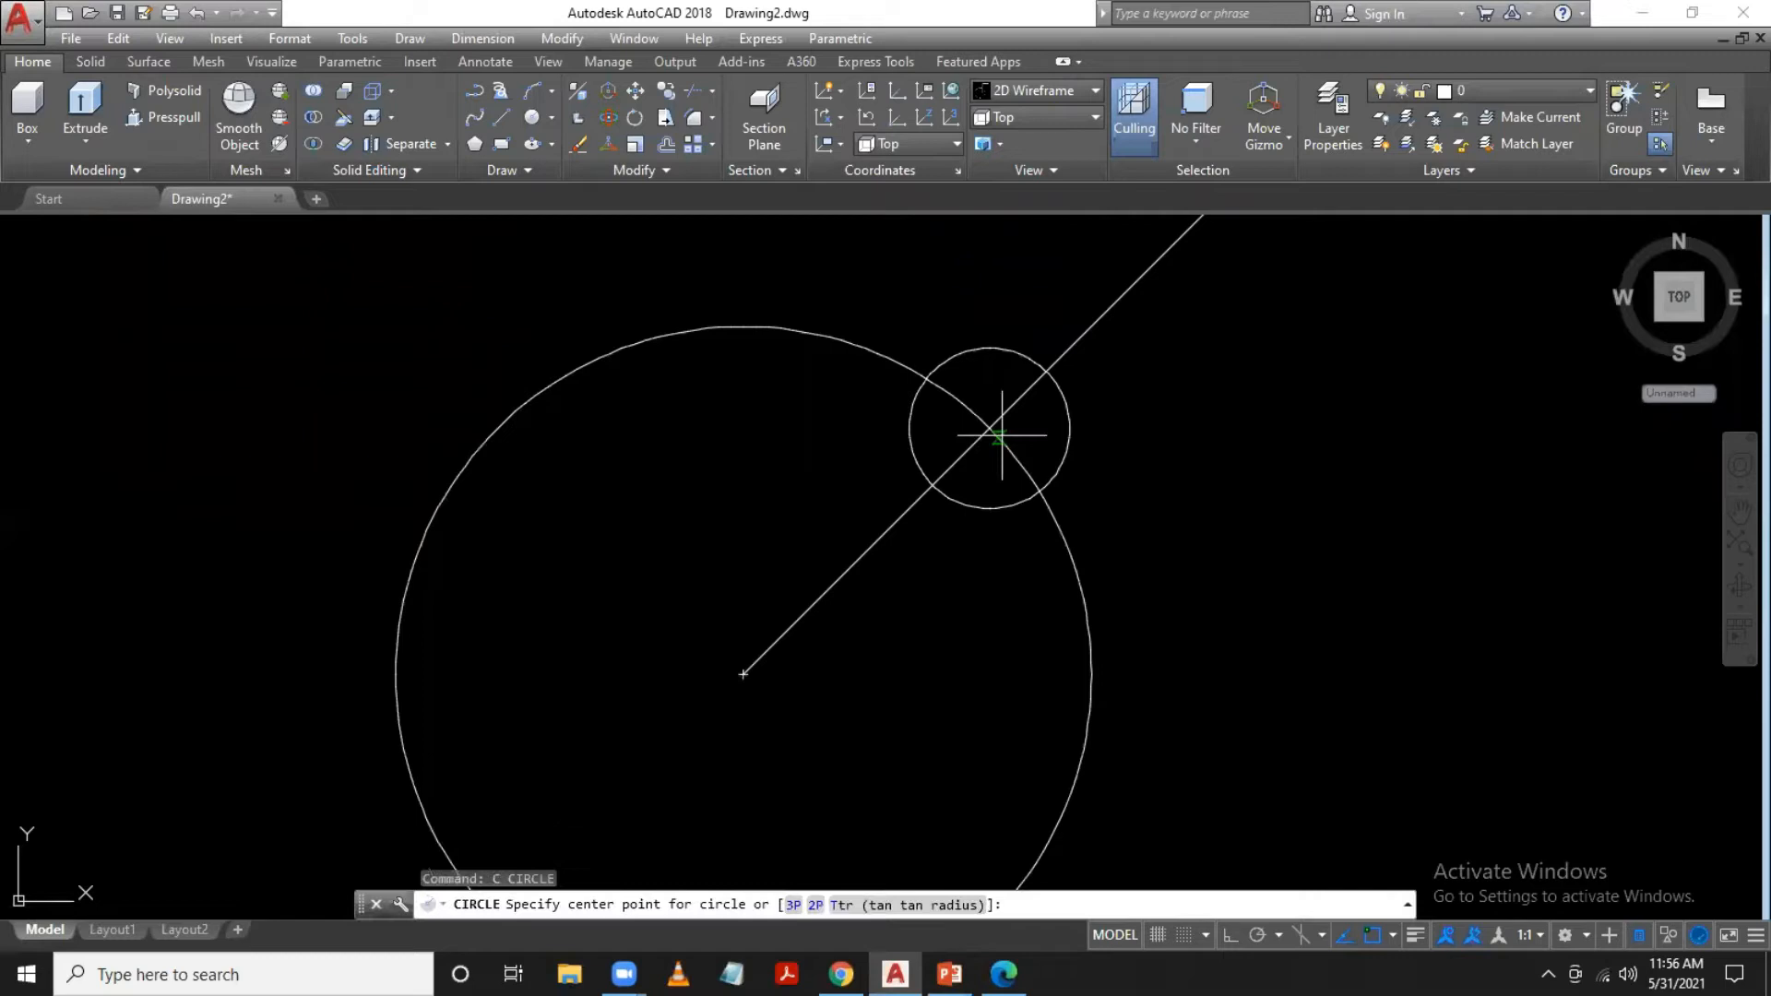
{"action": "left_click", "coordinate": [990, 427]}
{"action": "type", "text": "2.5"}
{"action": "key", "text": "Return"}
{"action": "scroll", "coordinate": [1025, 447], "scroll_direction": "up", "scroll_amount": 2}
{"action": "scroll", "coordinate": [1025, 447], "scroll_direction": "down", "scroll_amount": 2}
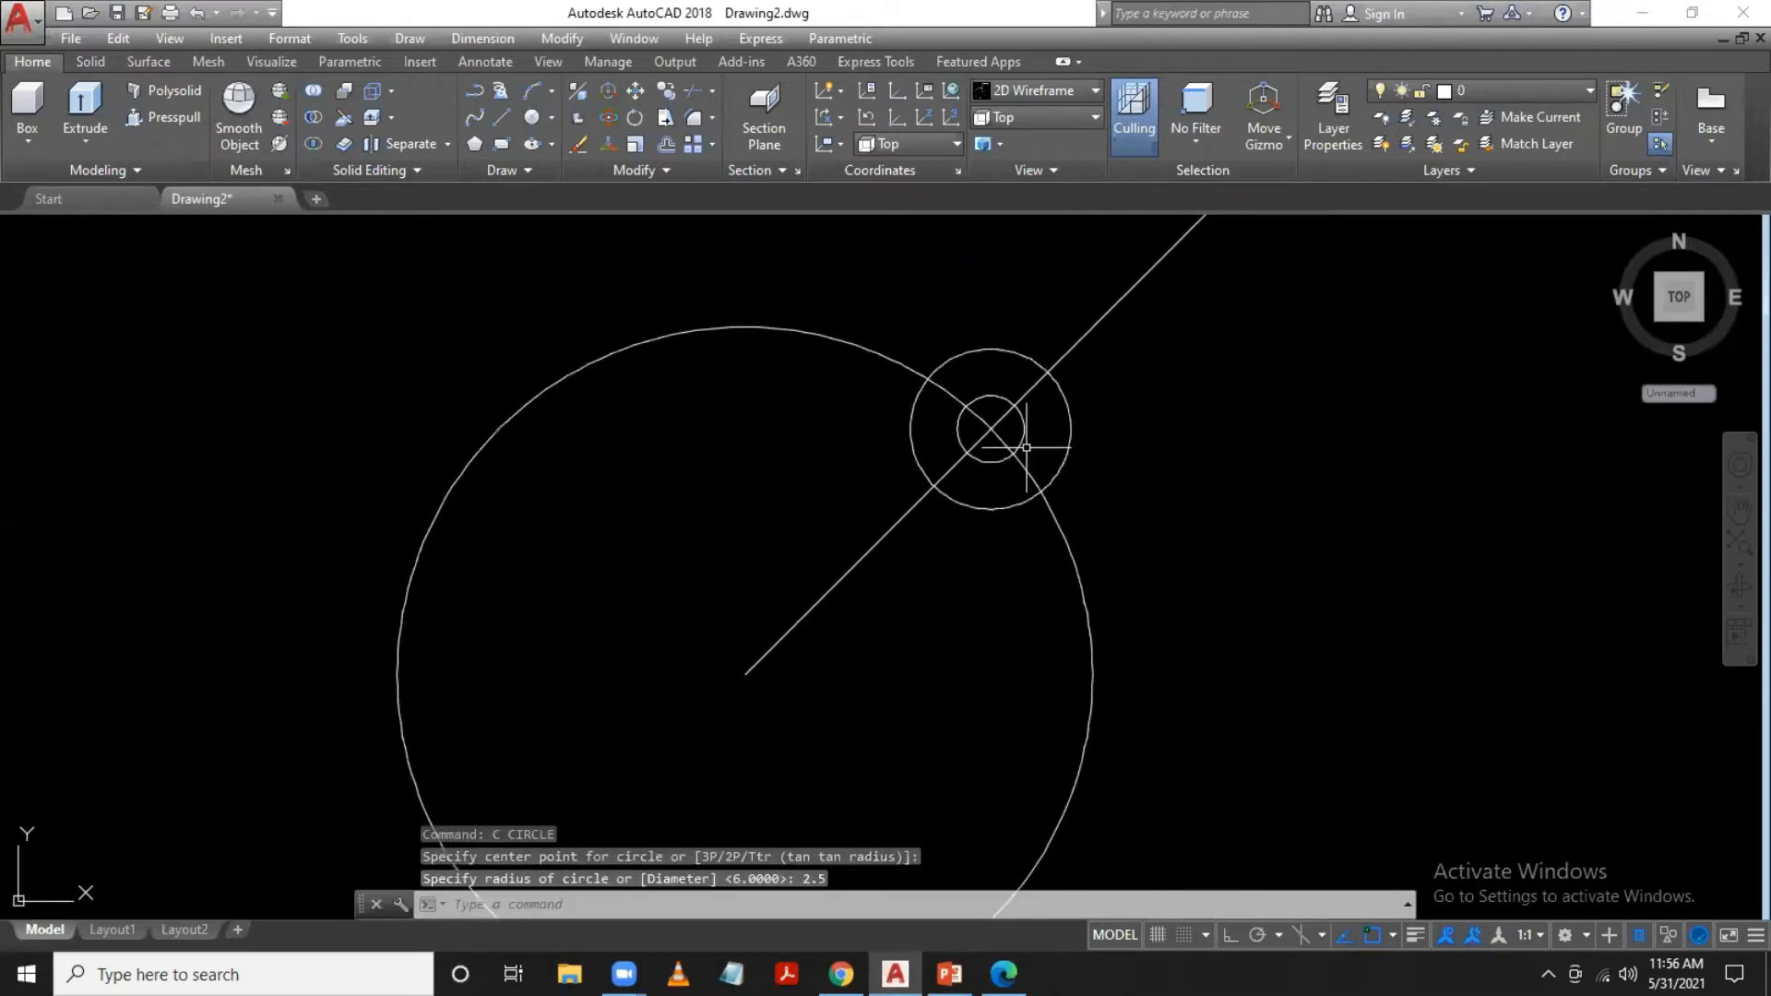
{"action": "left_click", "coordinate": [1103, 319]}
{"action": "key", "text": "Delete"}
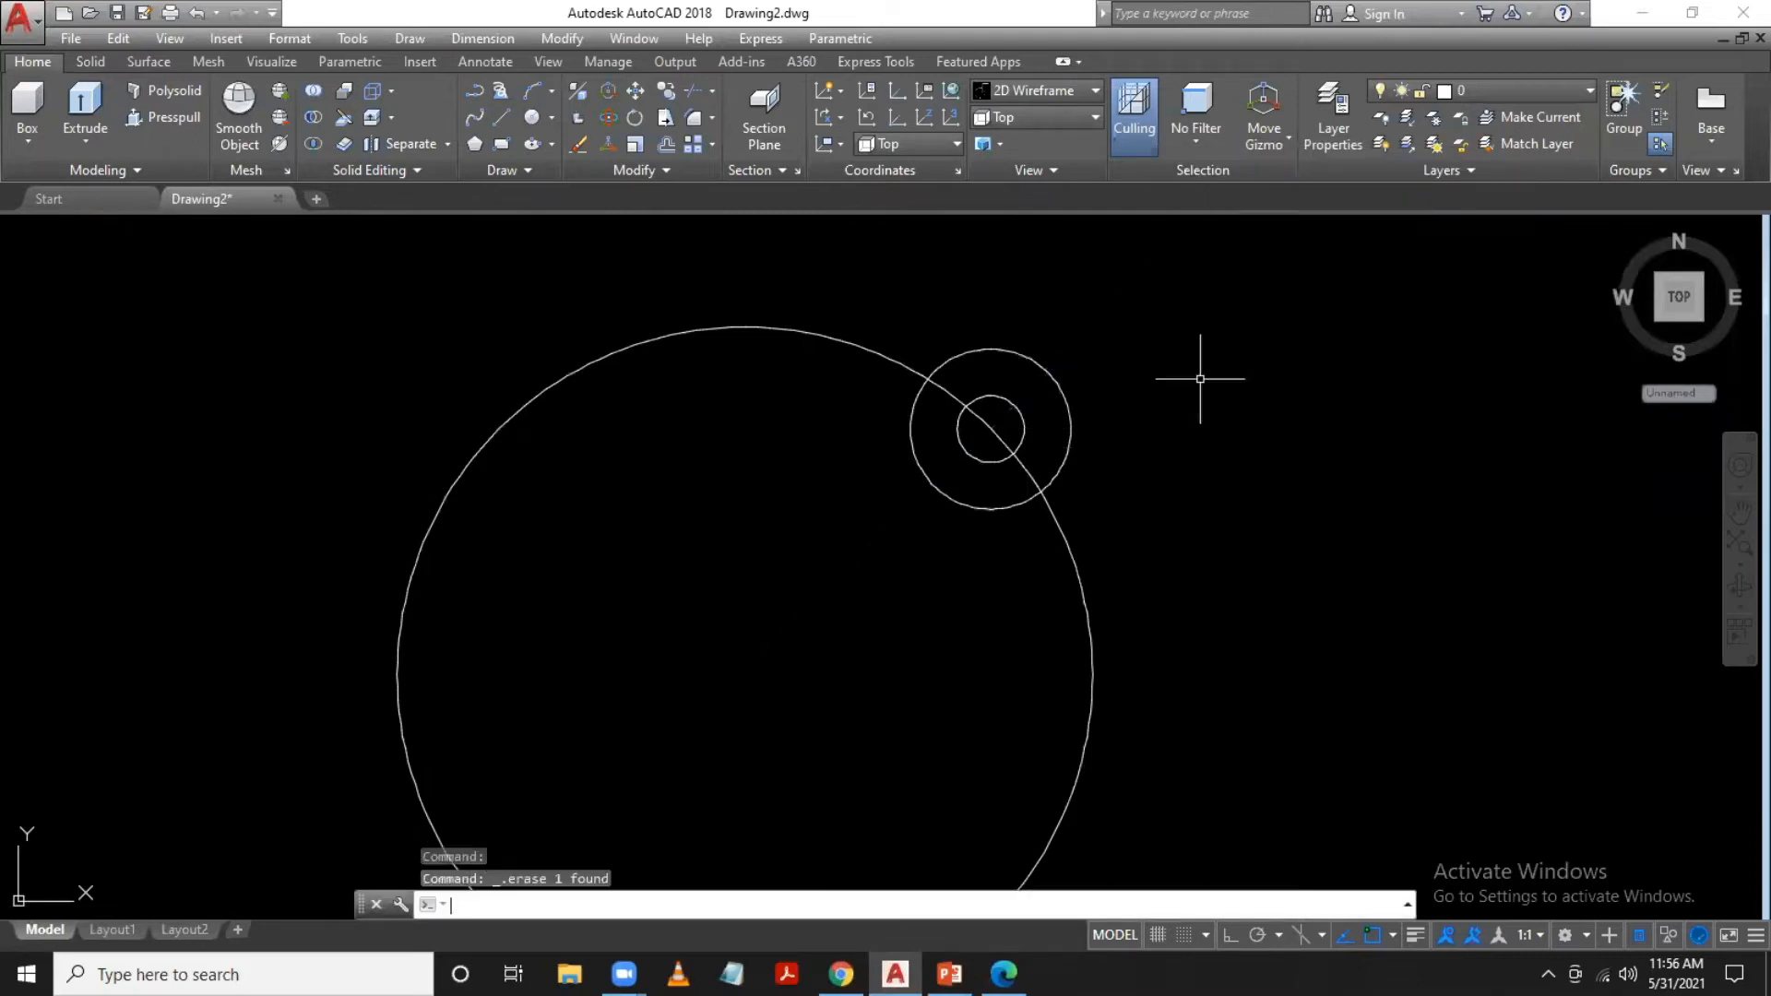
Mirror the two small concentric circles about the large circle's horizontal centreline, keeping the originals
{"action": "key", "text": "Return"}
{"action": "left_click", "coordinate": [1119, 350]}
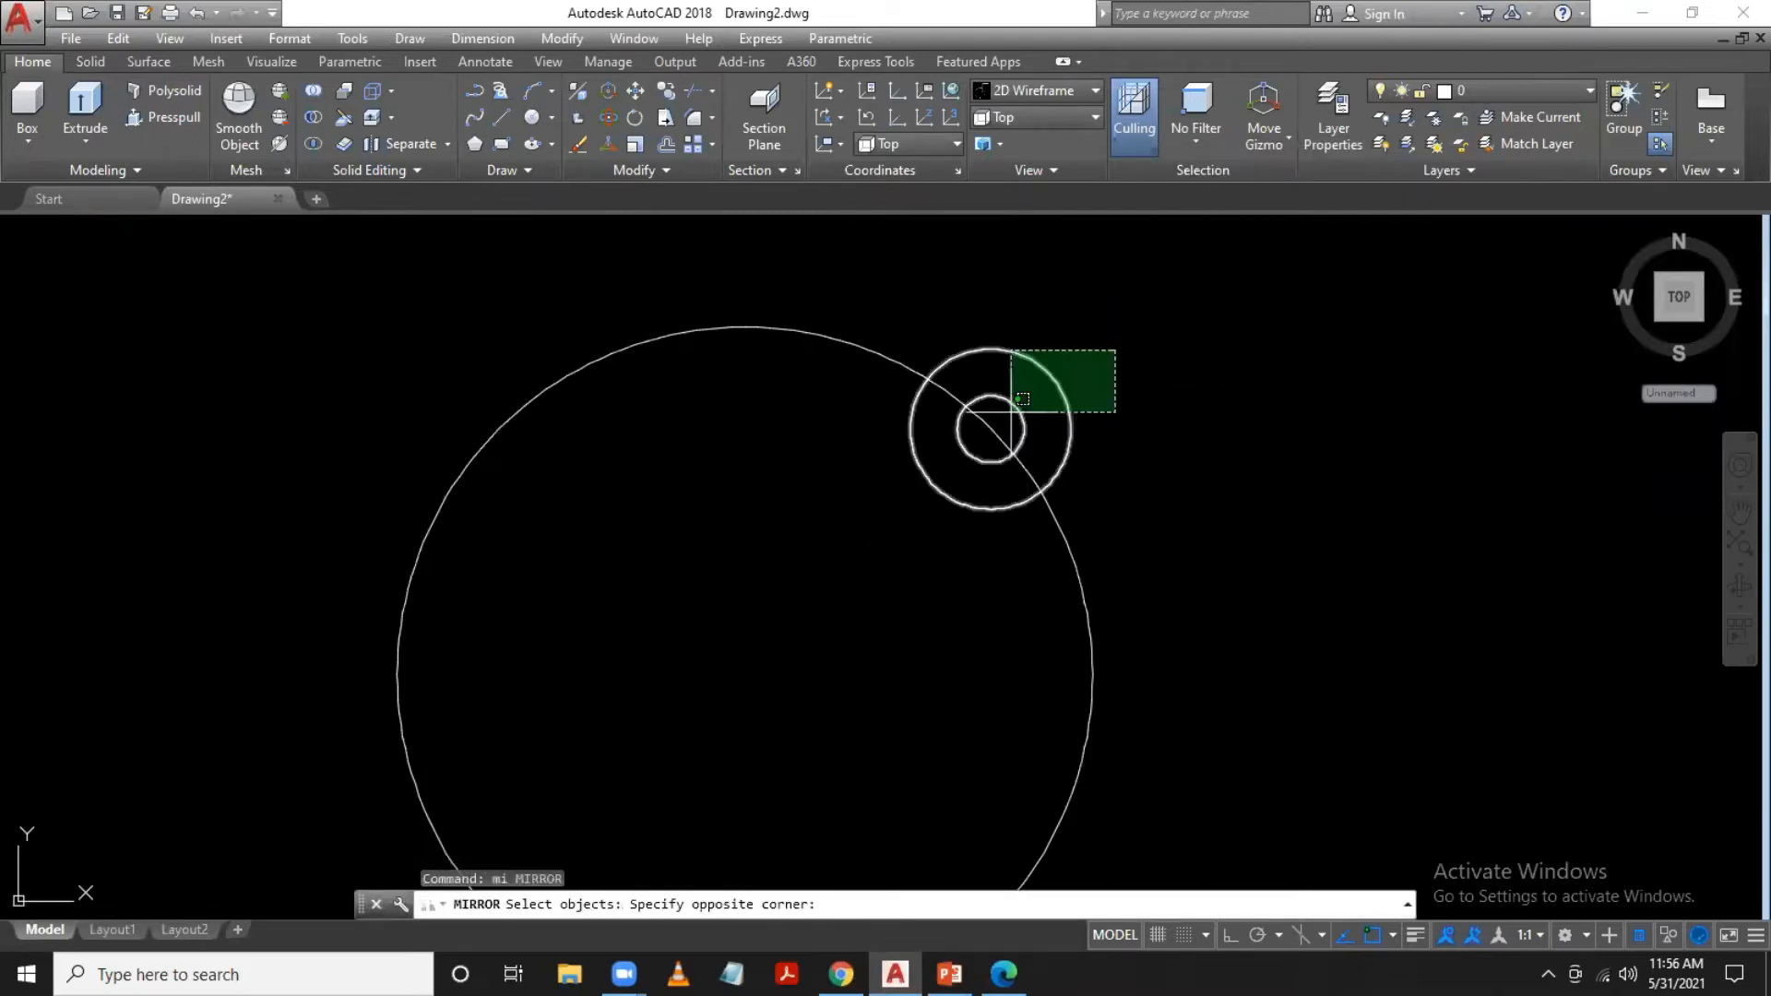
{"action": "left_click", "coordinate": [1008, 411]}
{"action": "scroll", "coordinate": [1221, 489], "scroll_direction": "down", "scroll_amount": 2}
{"action": "key", "text": "Return"}
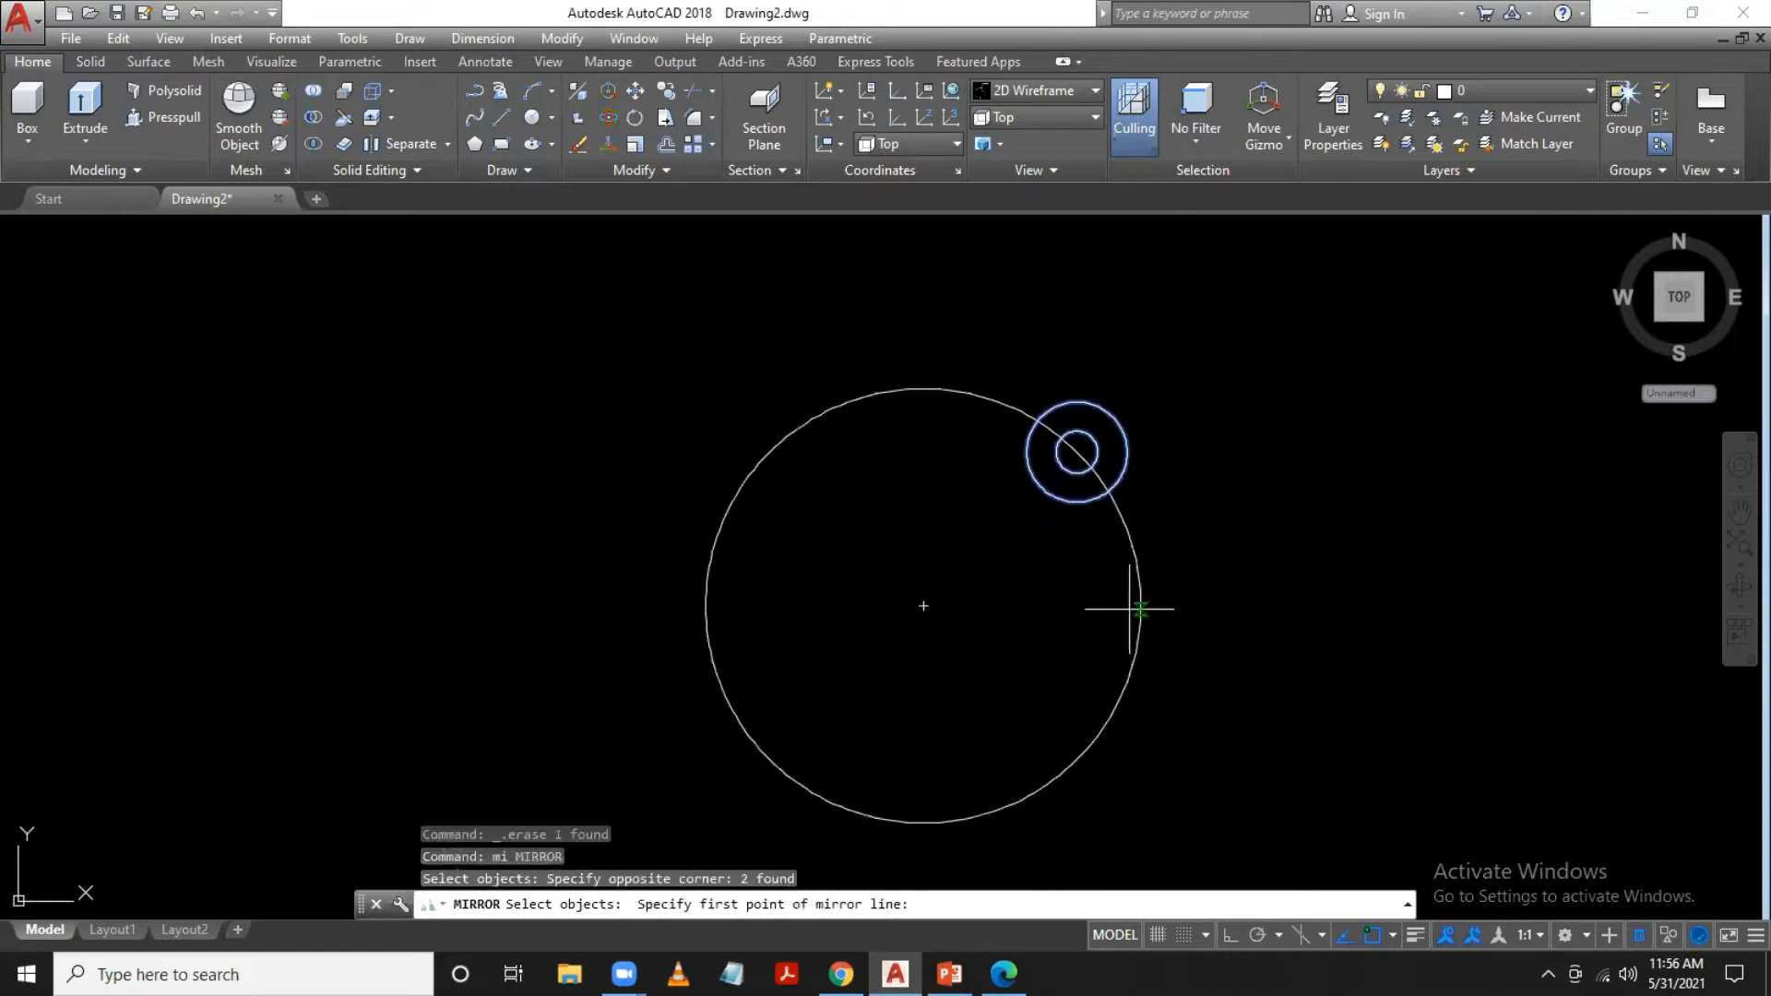
{"action": "left_click", "coordinate": [924, 606]}
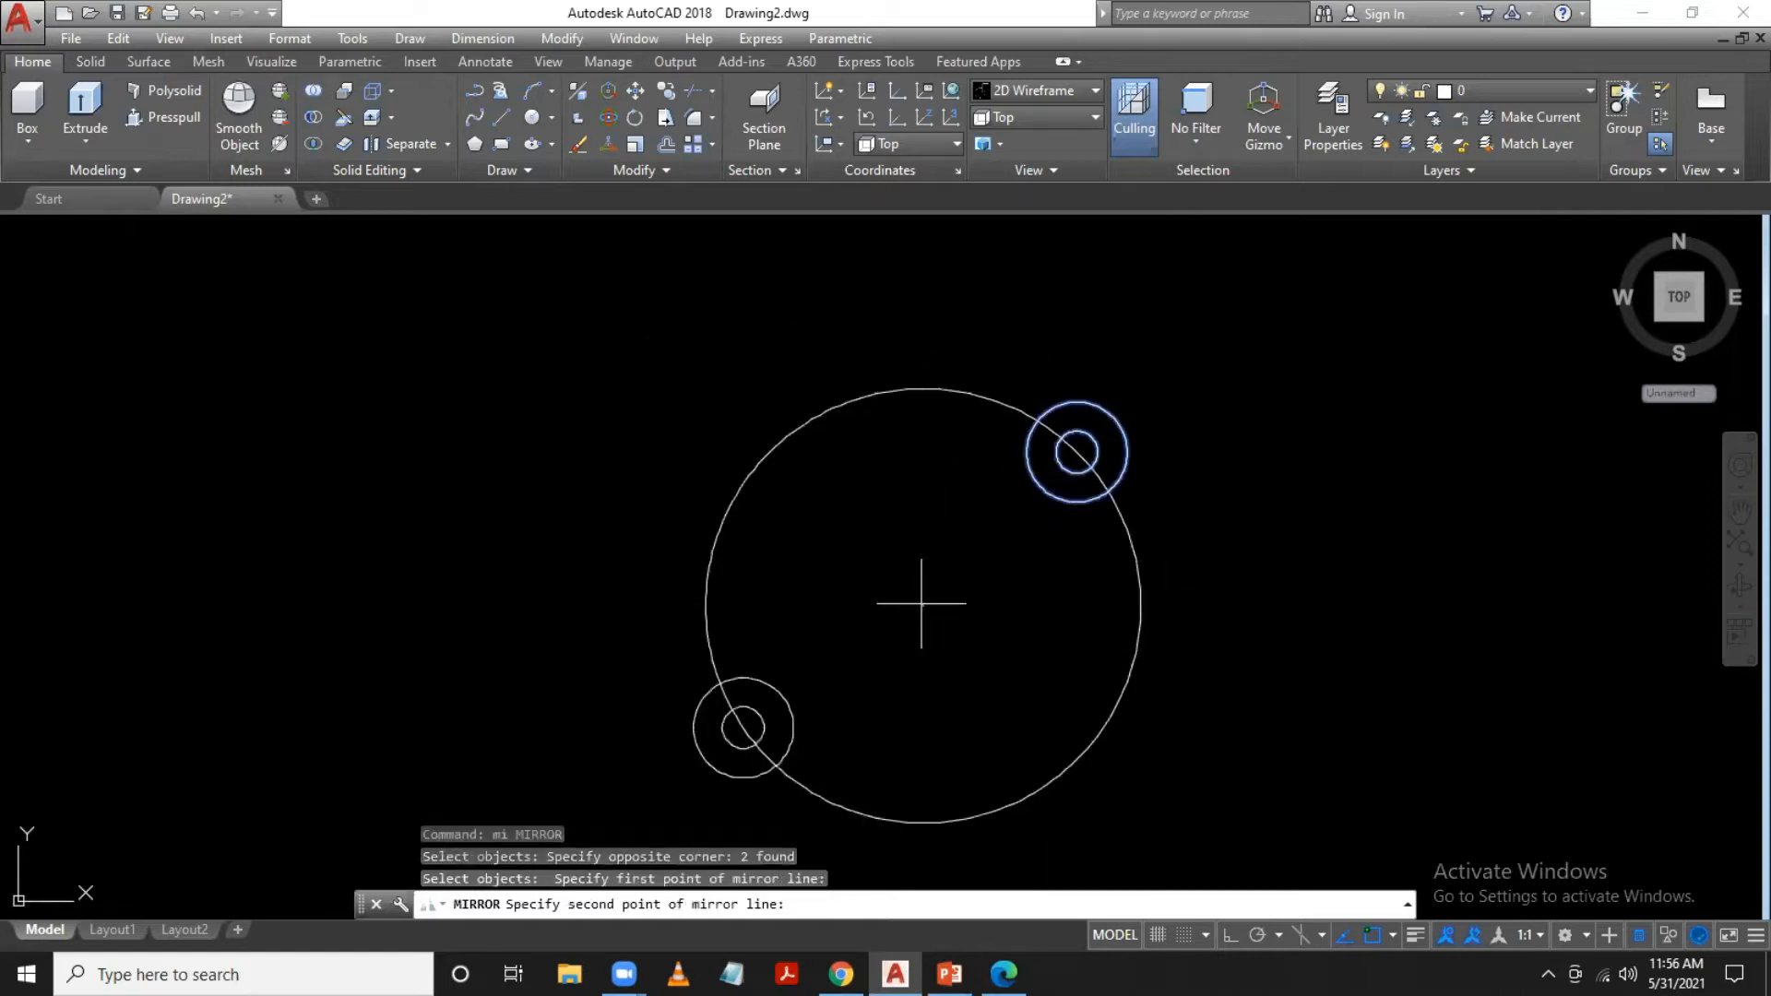
{"action": "left_click", "coordinate": [1141, 606]}
{"action": "key", "text": "Return"}
Mirror both pairs of small circles about the large circle's vertical centreline, keeping the originals
{"action": "key", "text": "Return"}
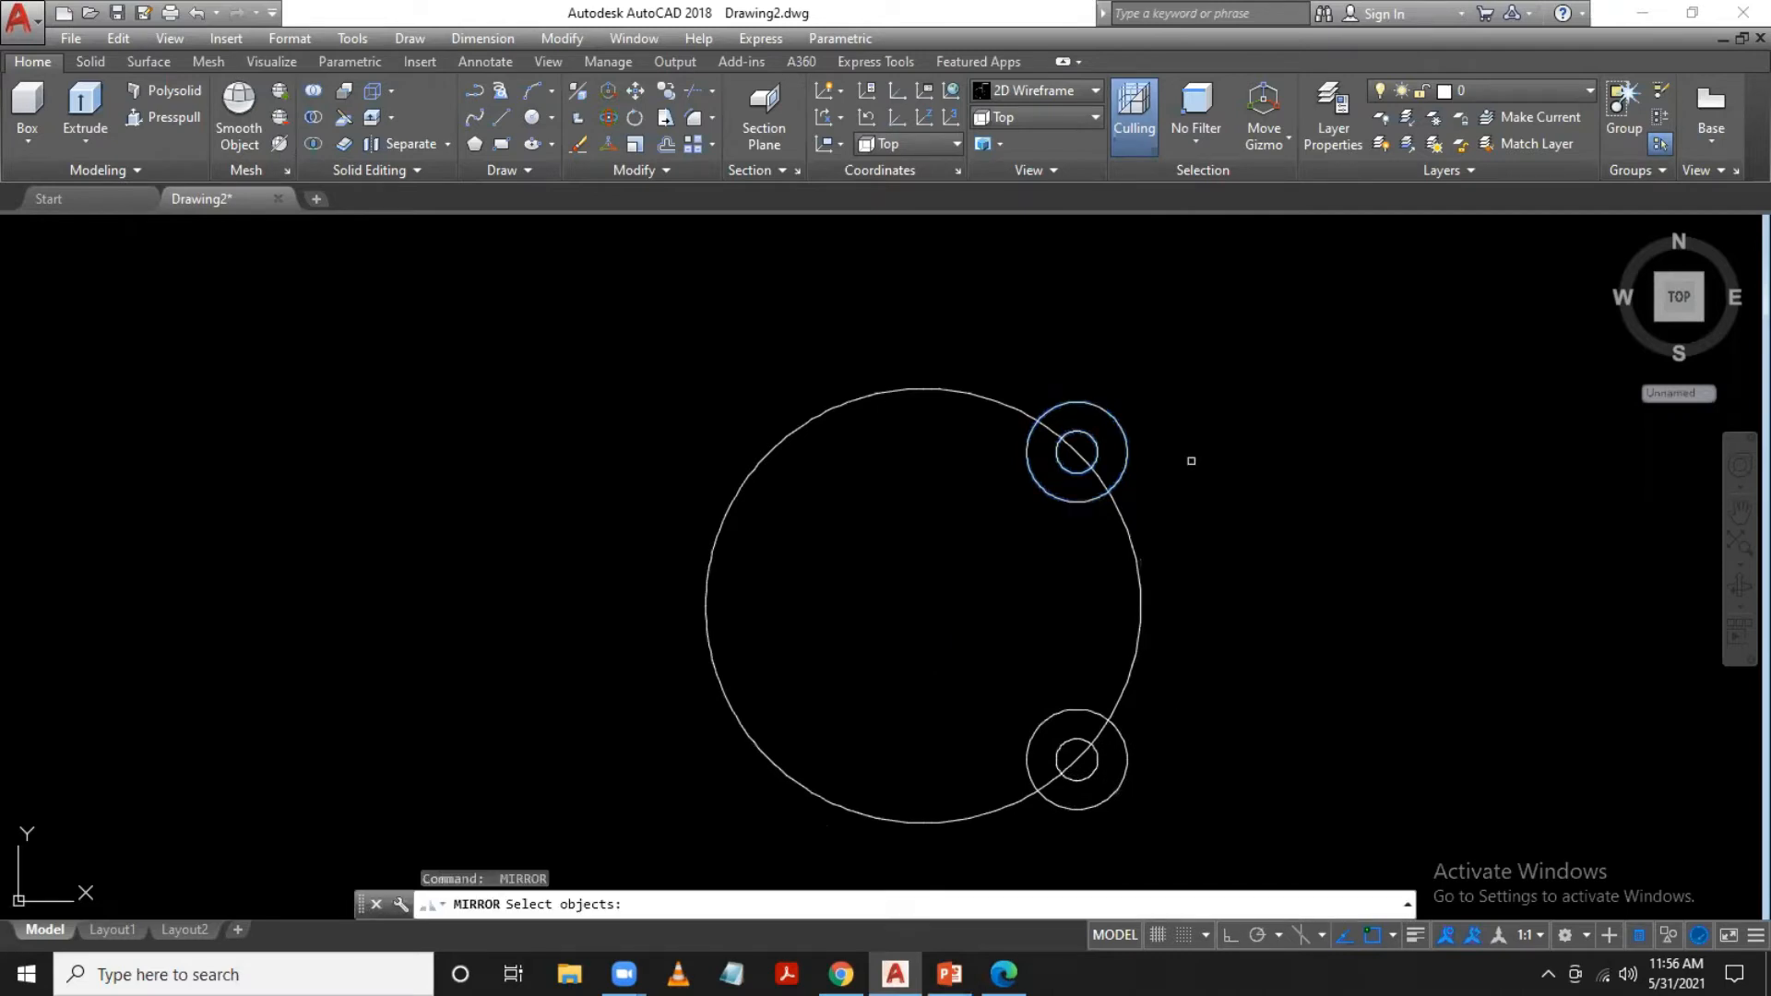
{"action": "left_click", "coordinate": [1163, 417]}
{"action": "left_click", "coordinate": [1112, 446]}
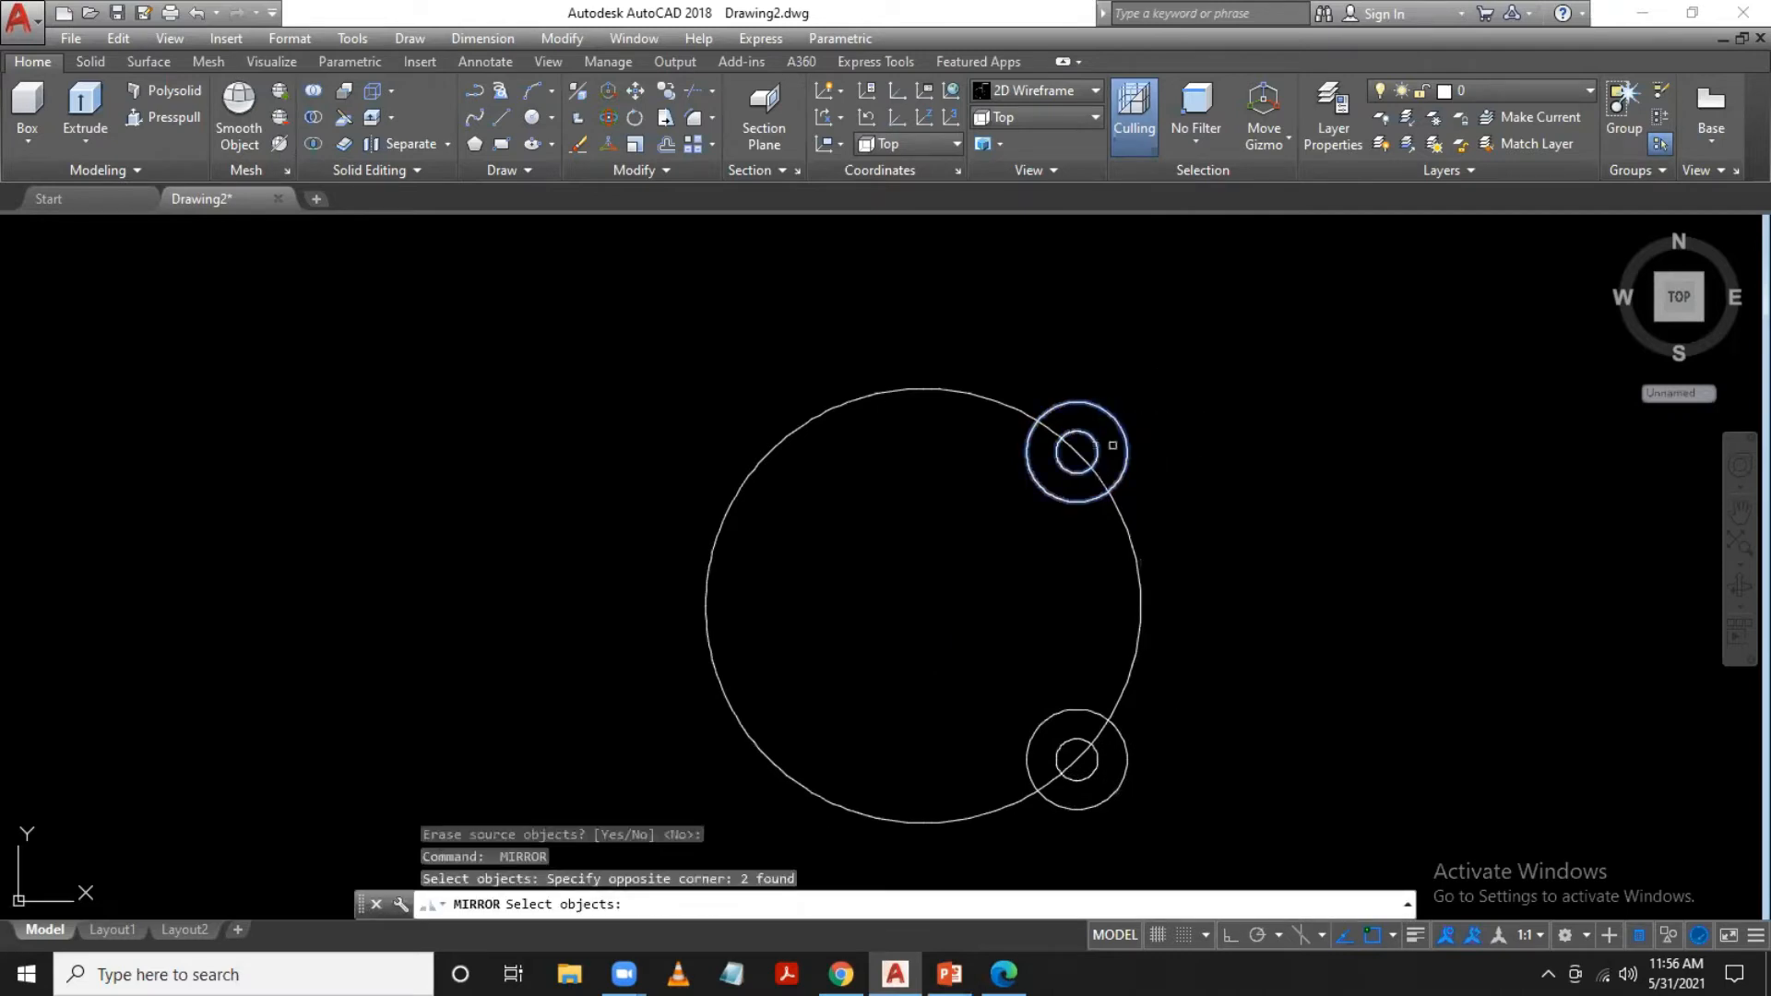
{"action": "left_click", "coordinate": [1189, 729]}
{"action": "left_click", "coordinate": [1123, 786]}
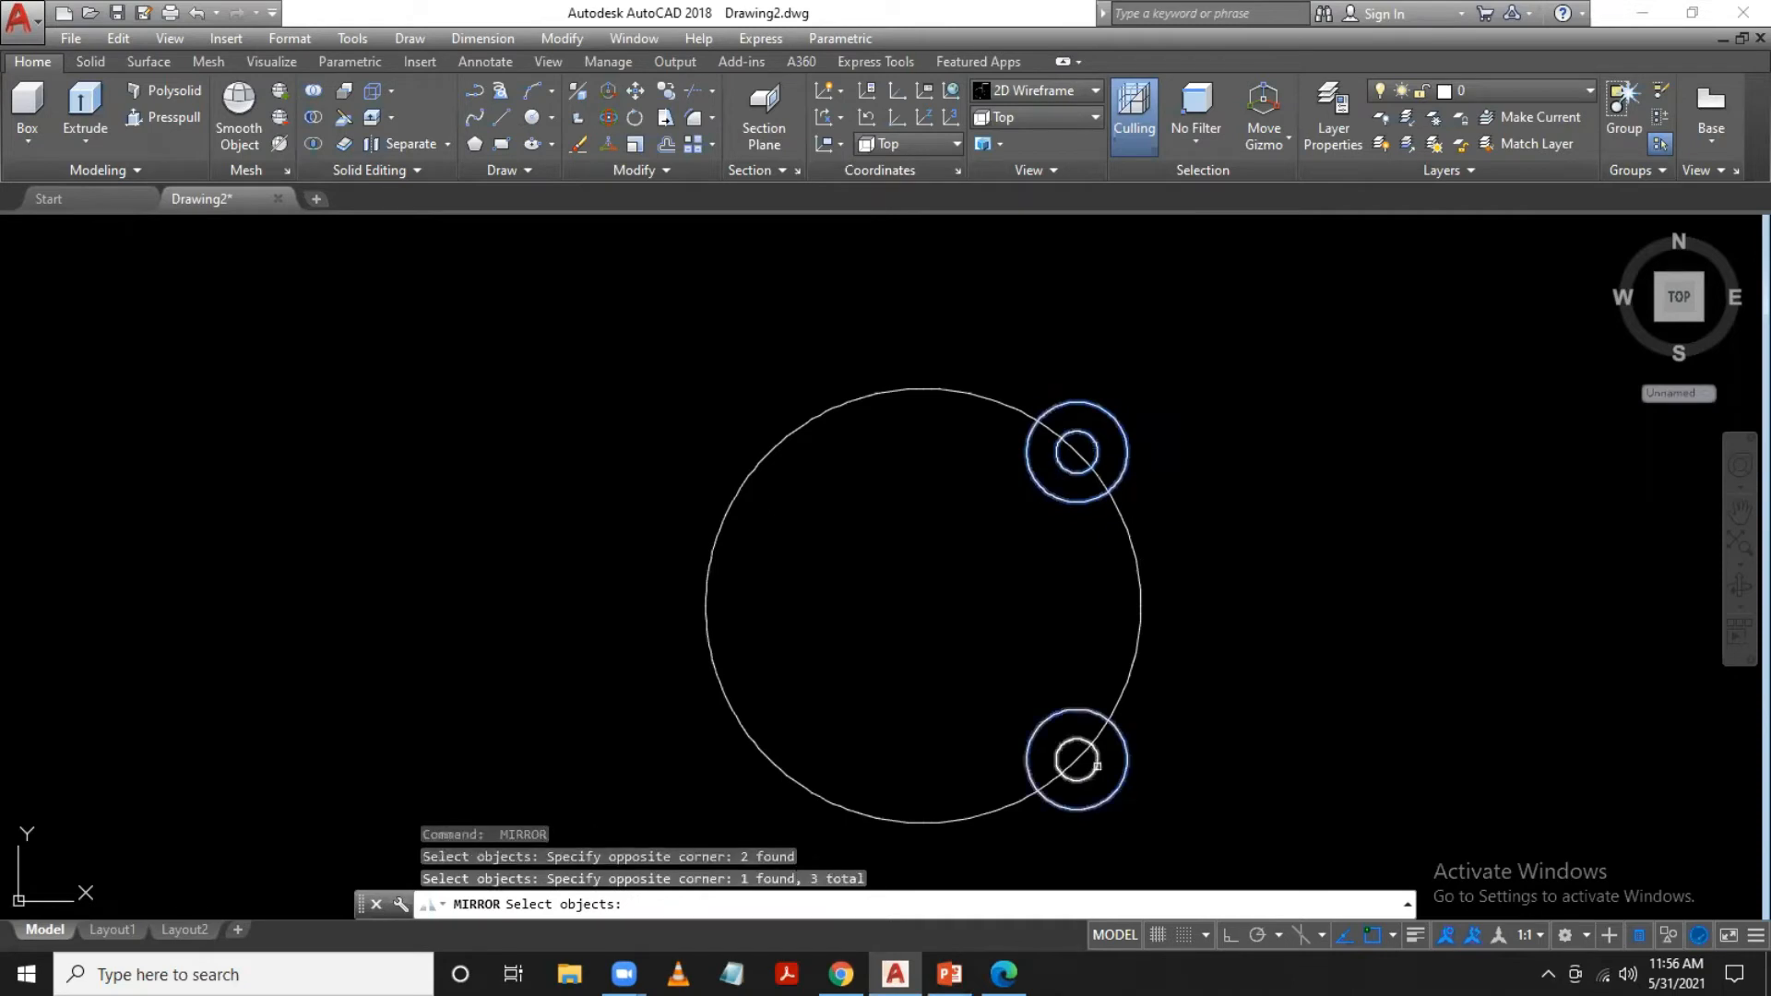
{"action": "left_click", "coordinate": [1097, 766]}
{"action": "key", "text": "Return"}
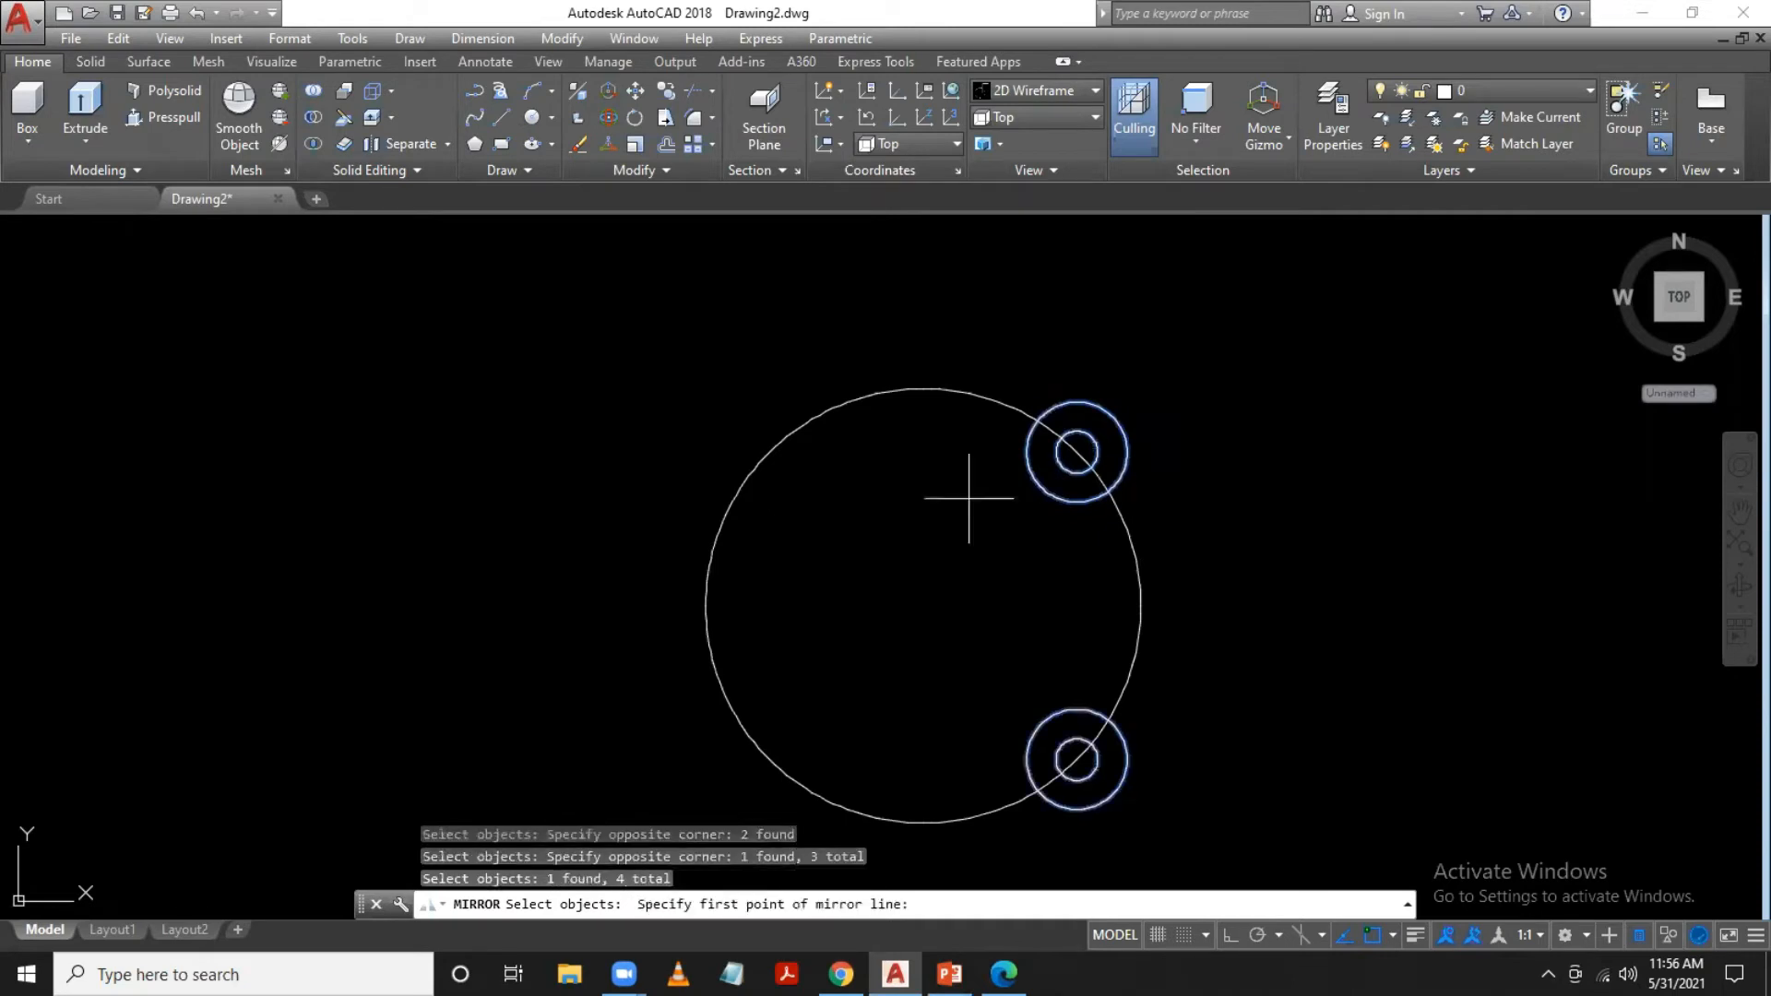
{"action": "left_click", "coordinate": [924, 388]}
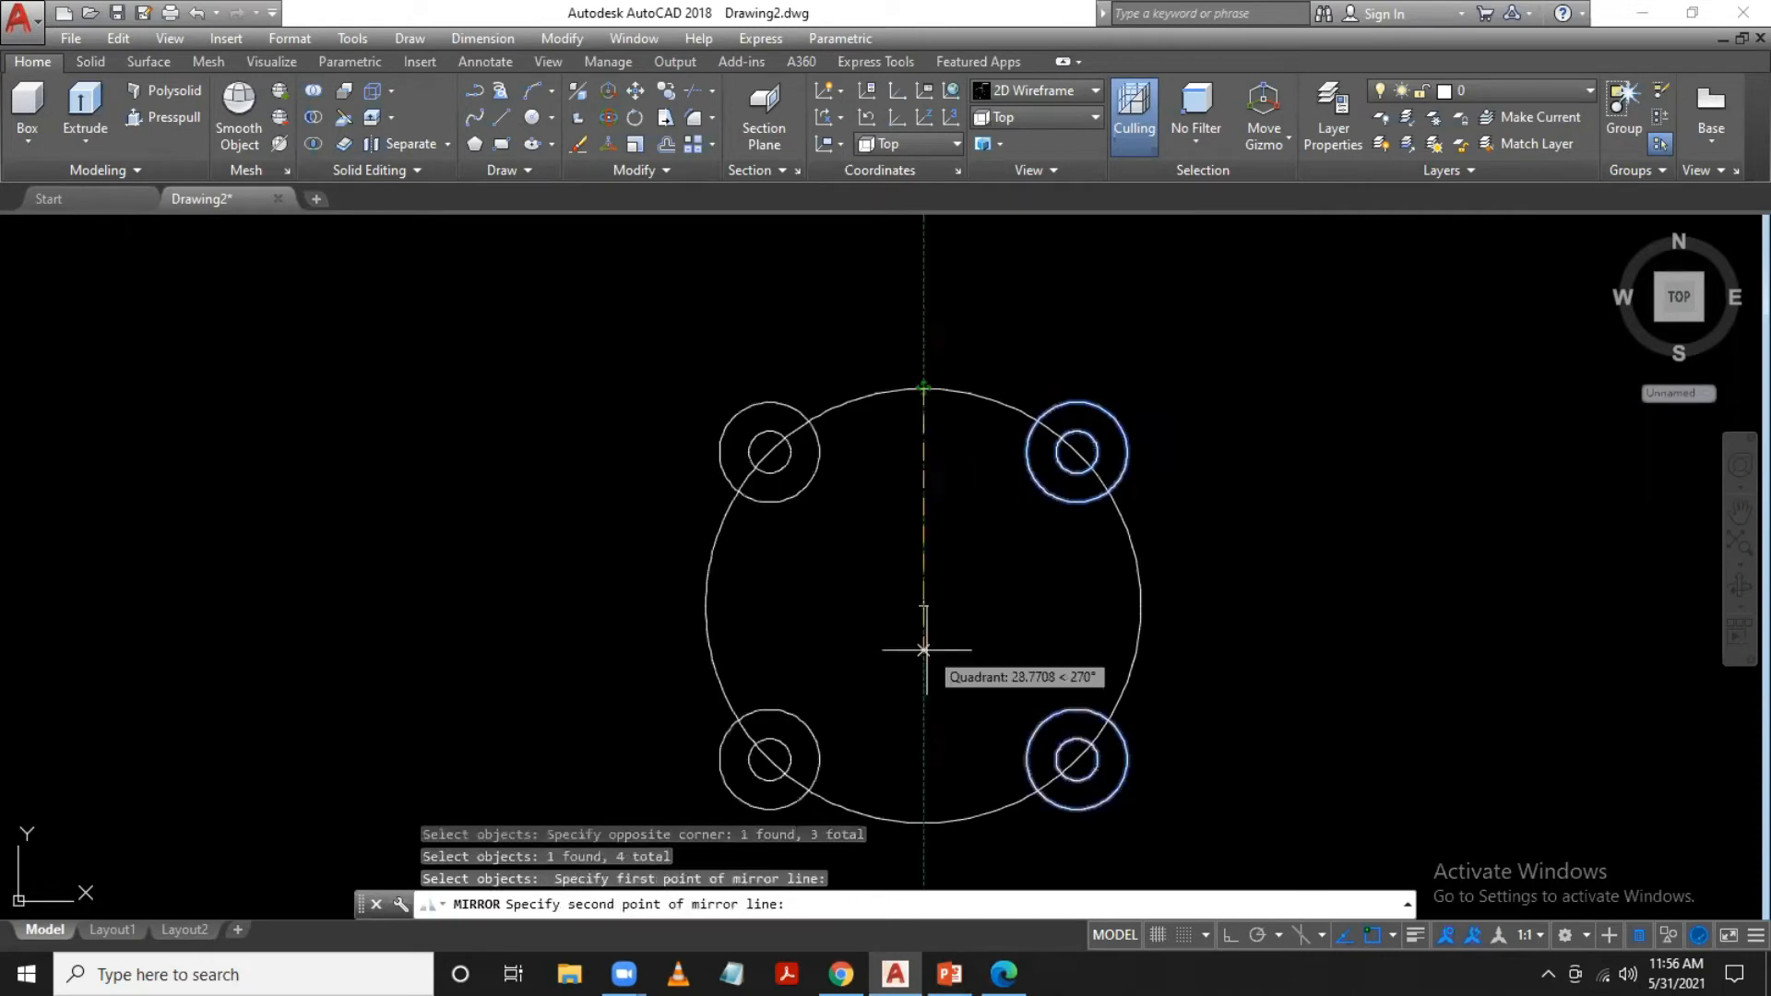
{"action": "left_click", "coordinate": [923, 822]}
{"action": "key", "text": "Return"}
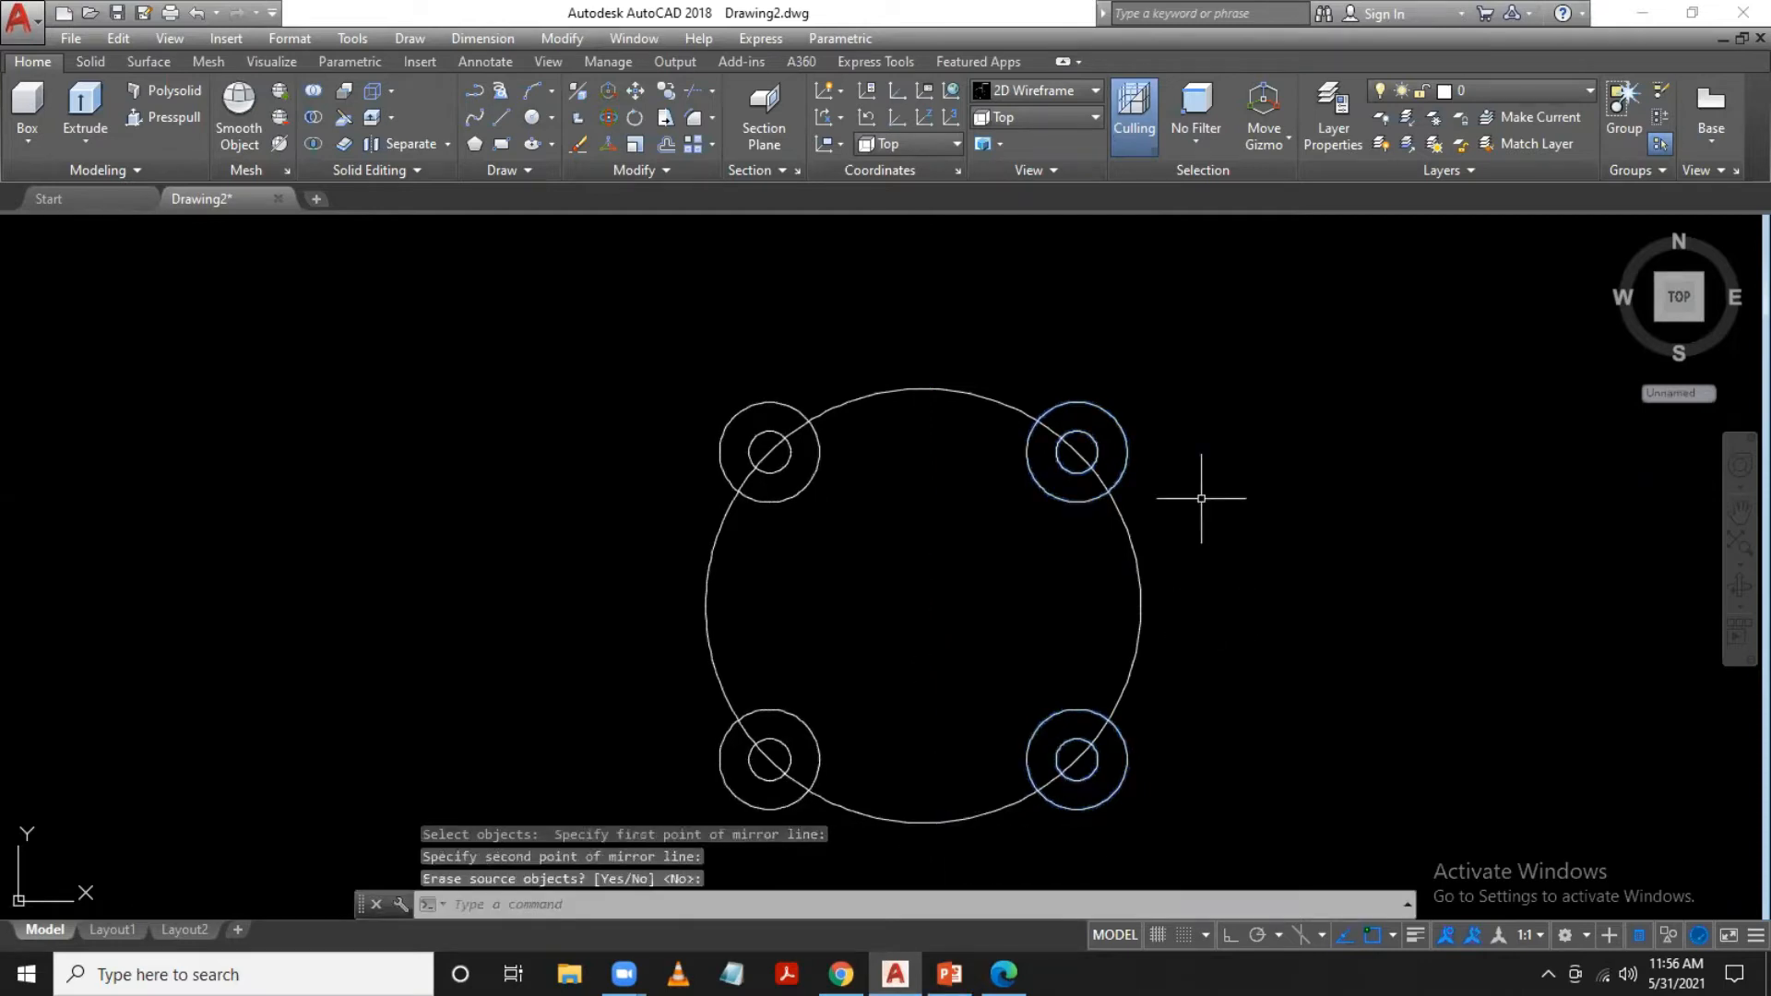
Draw a circle of radius 22.5 from the centre of the large circle
{"action": "type", "text": "c"}
{"action": "key", "text": "Return"}
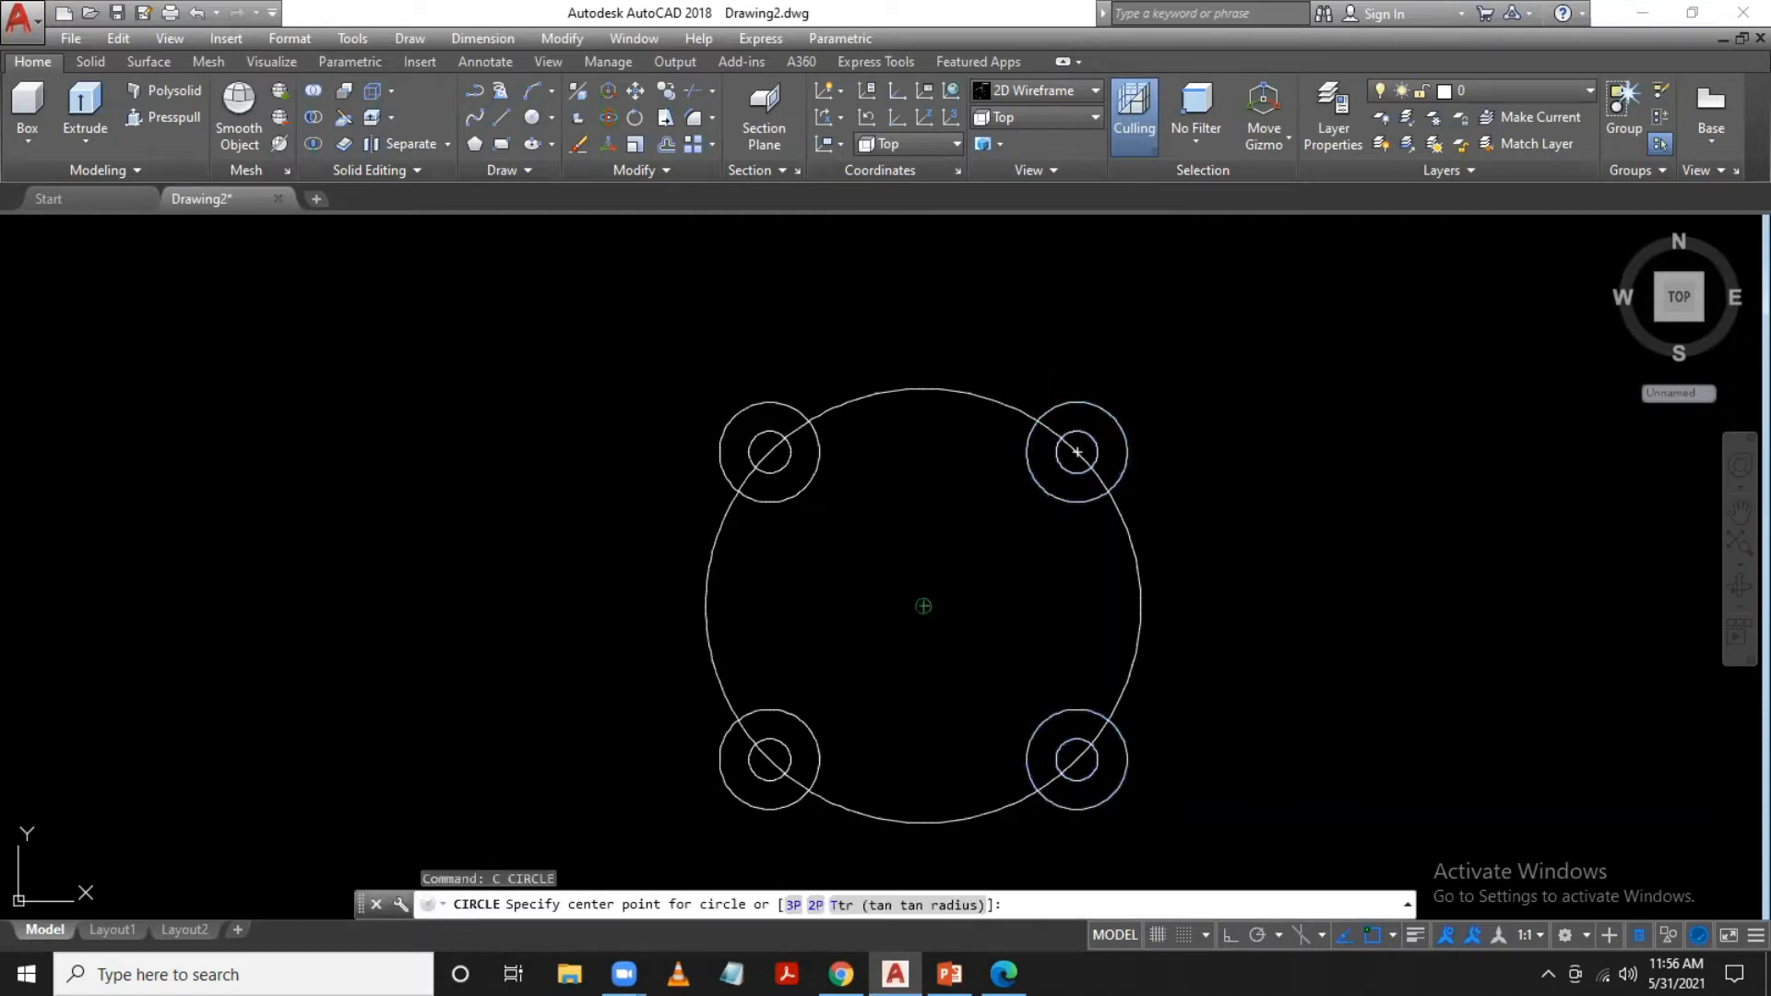
{"action": "left_click", "coordinate": [923, 606]}
{"action": "type", "text": "22.5"}
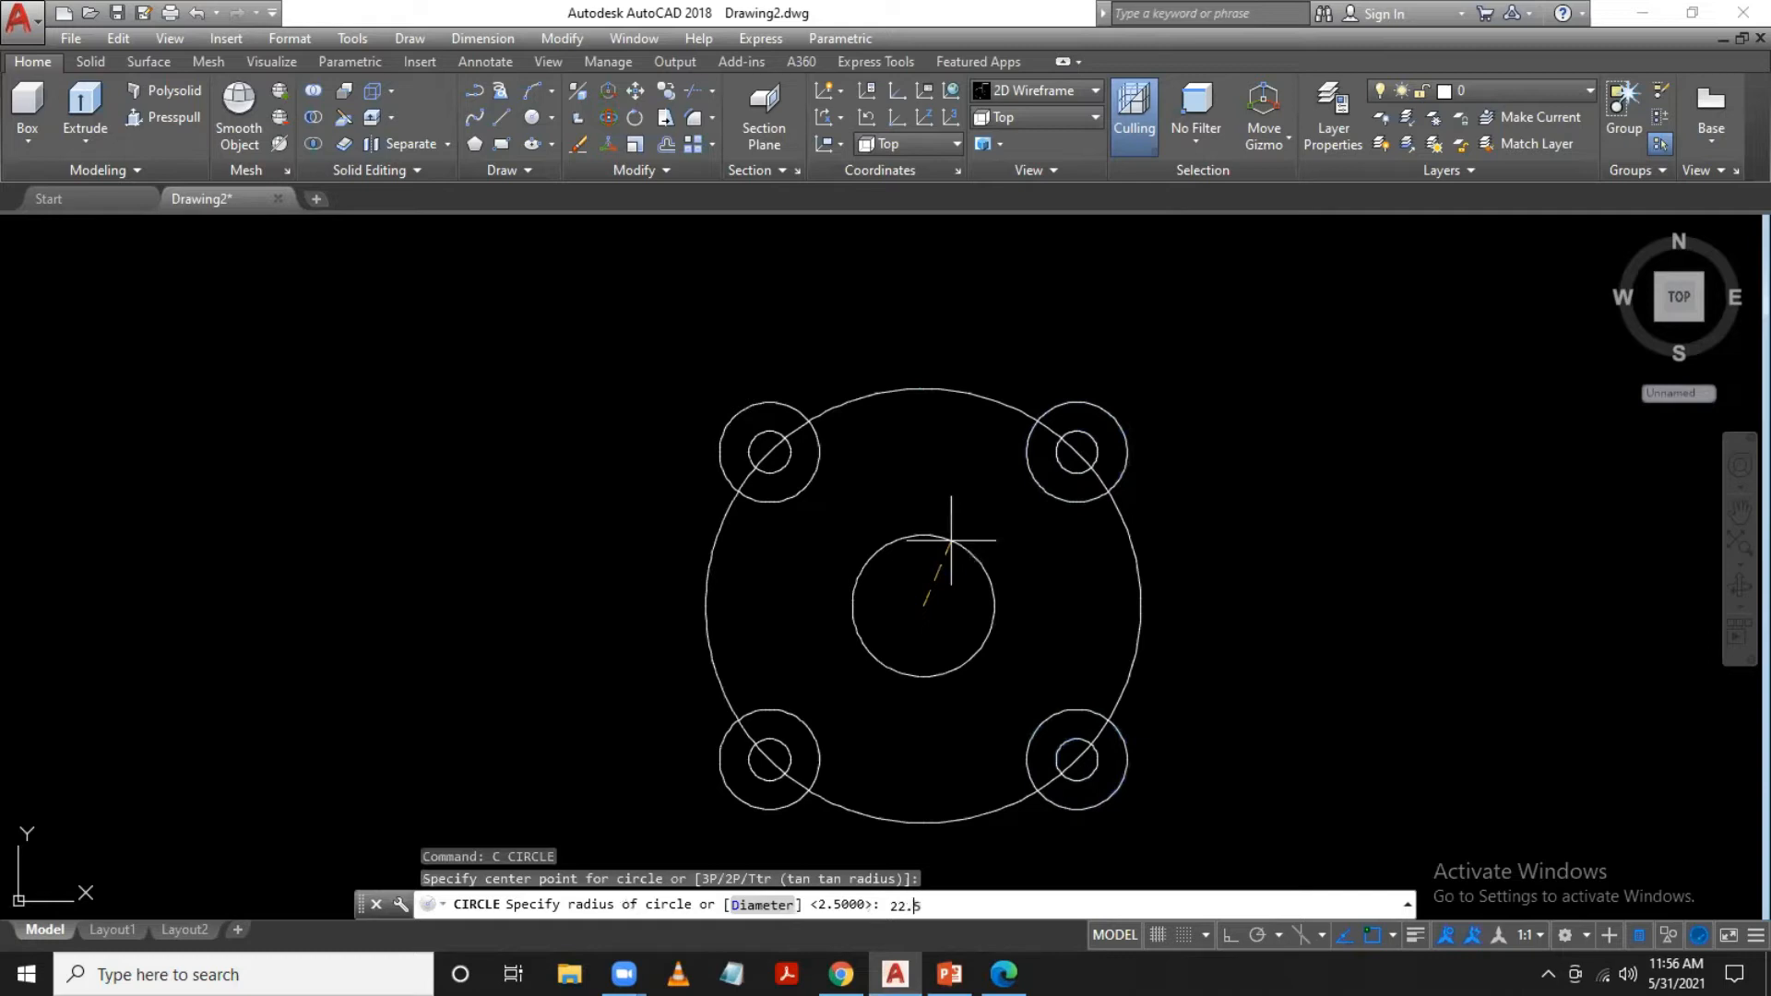
{"action": "key", "text": "Return"}
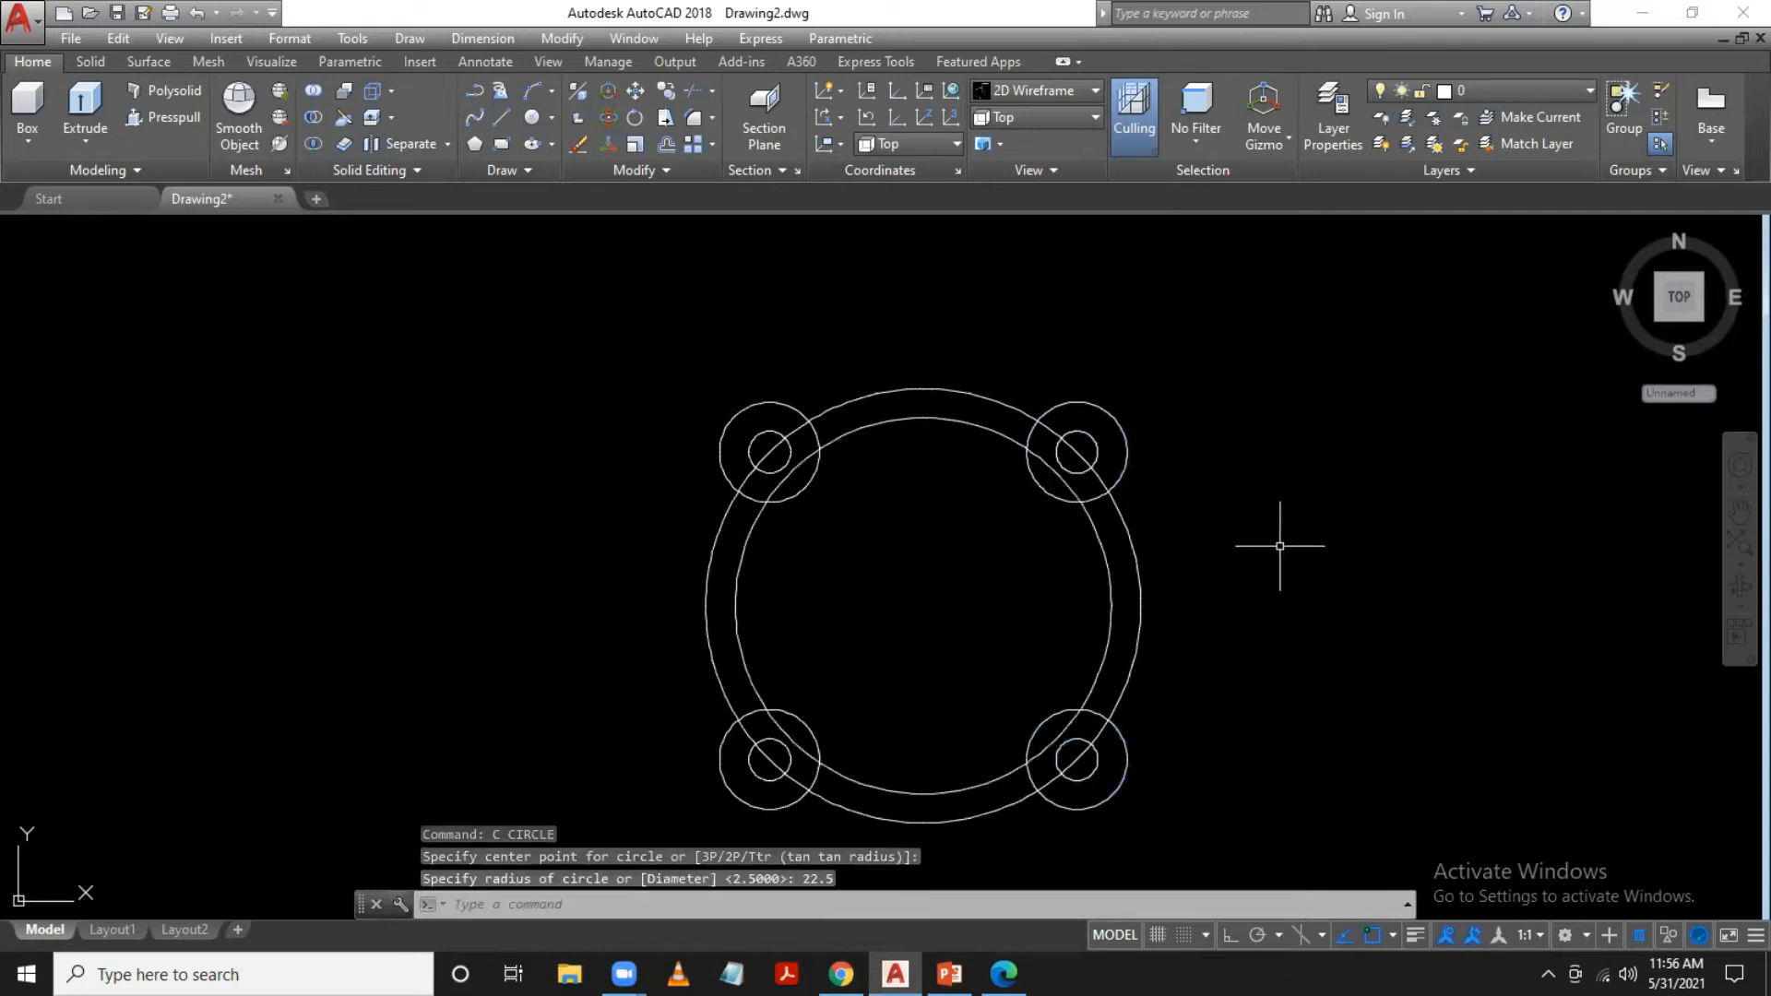
Erase the radius 26 construction circle
{"action": "middle_click_drag", "start_coordinate": [1278, 534], "coordinate": [1275, 499]}
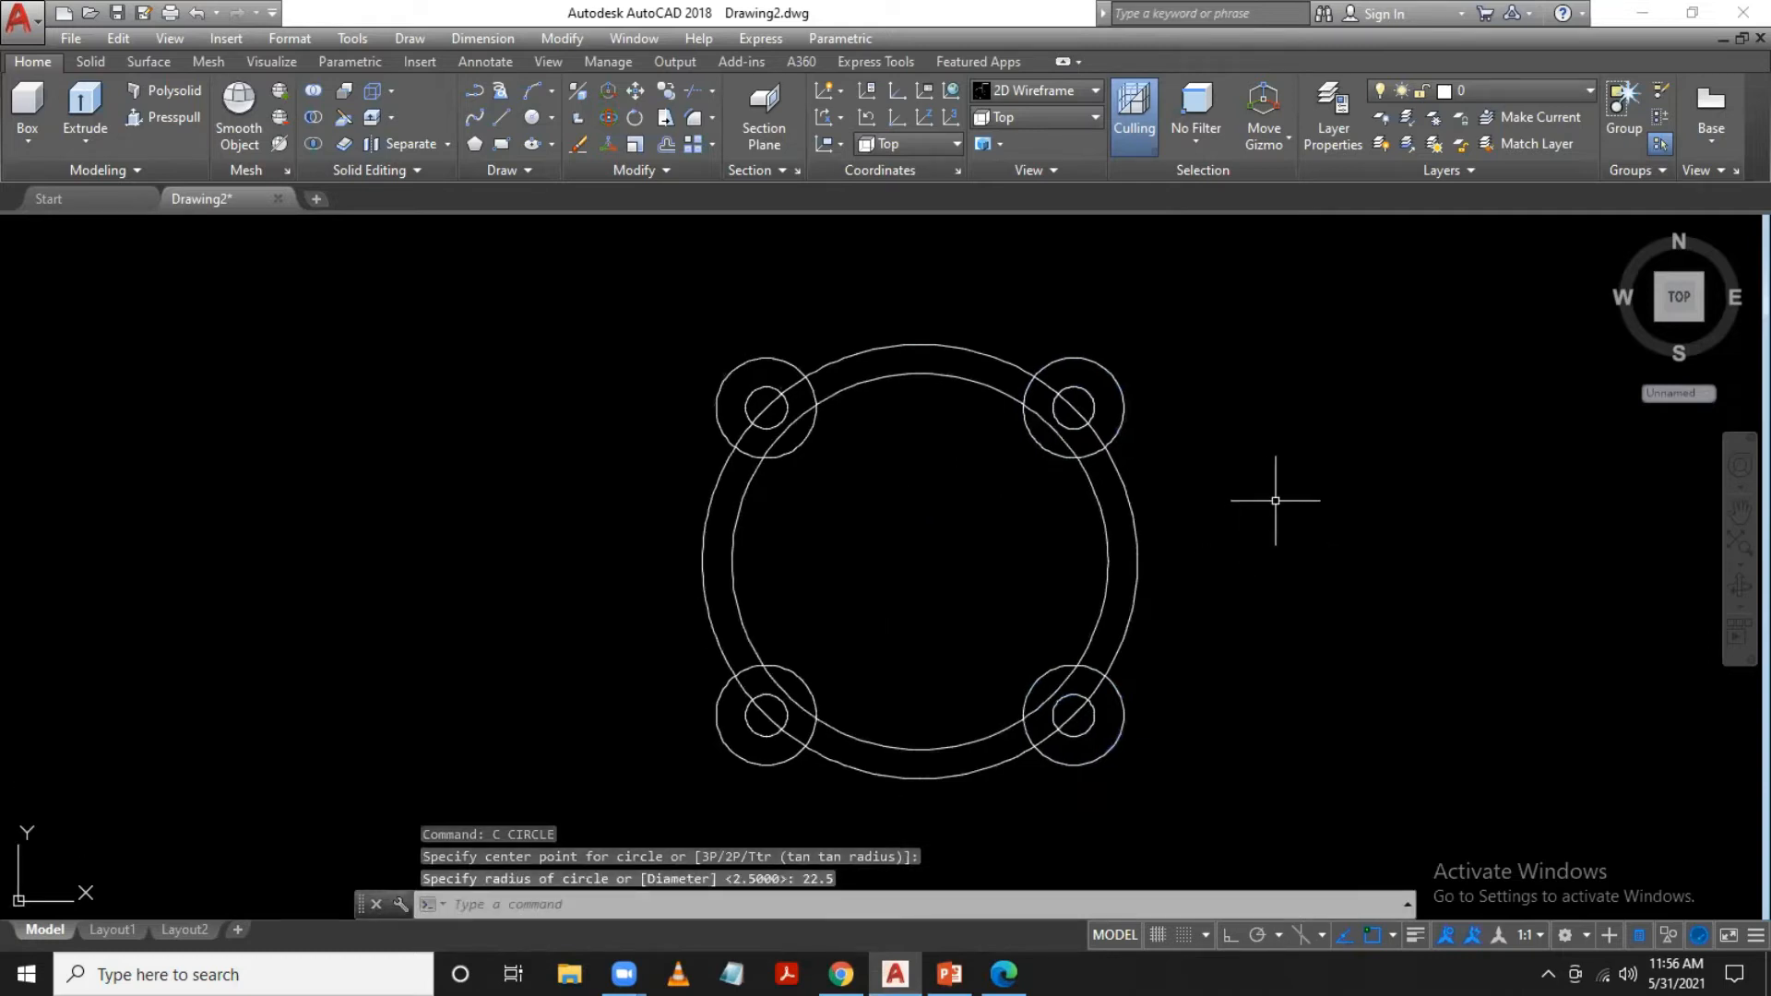
{"action": "left_click", "coordinate": [1138, 534]}
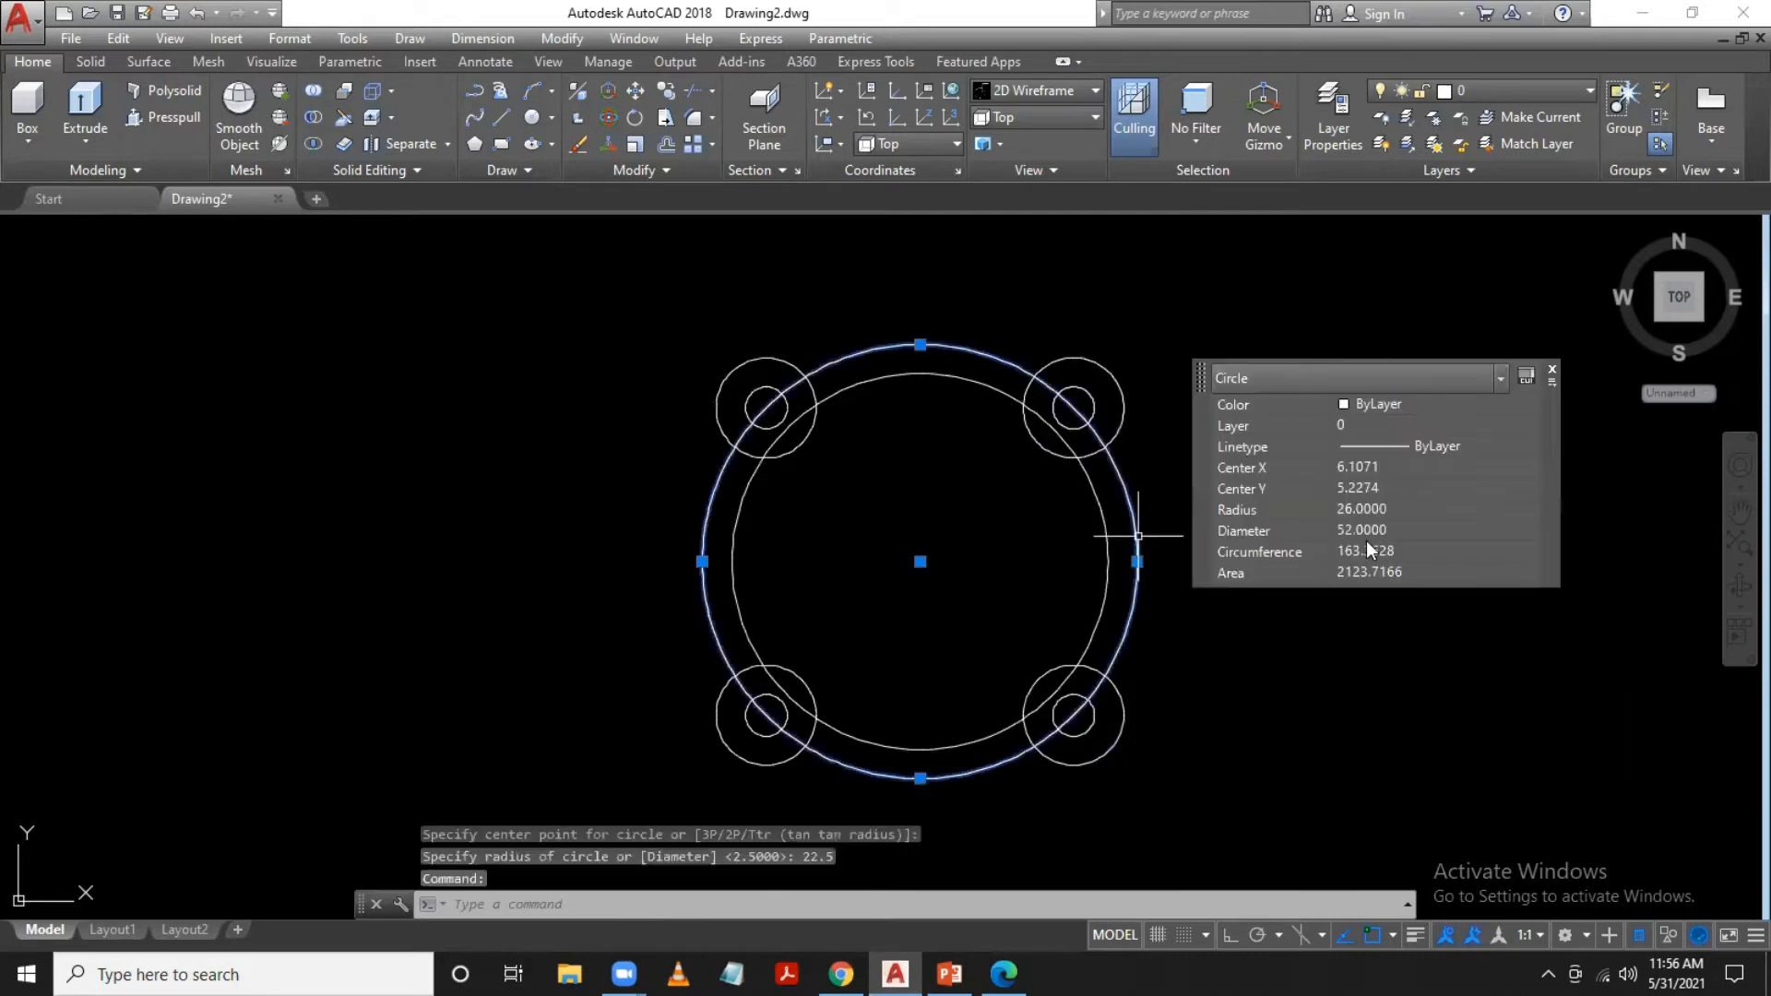
{"action": "key", "text": "Delete"}
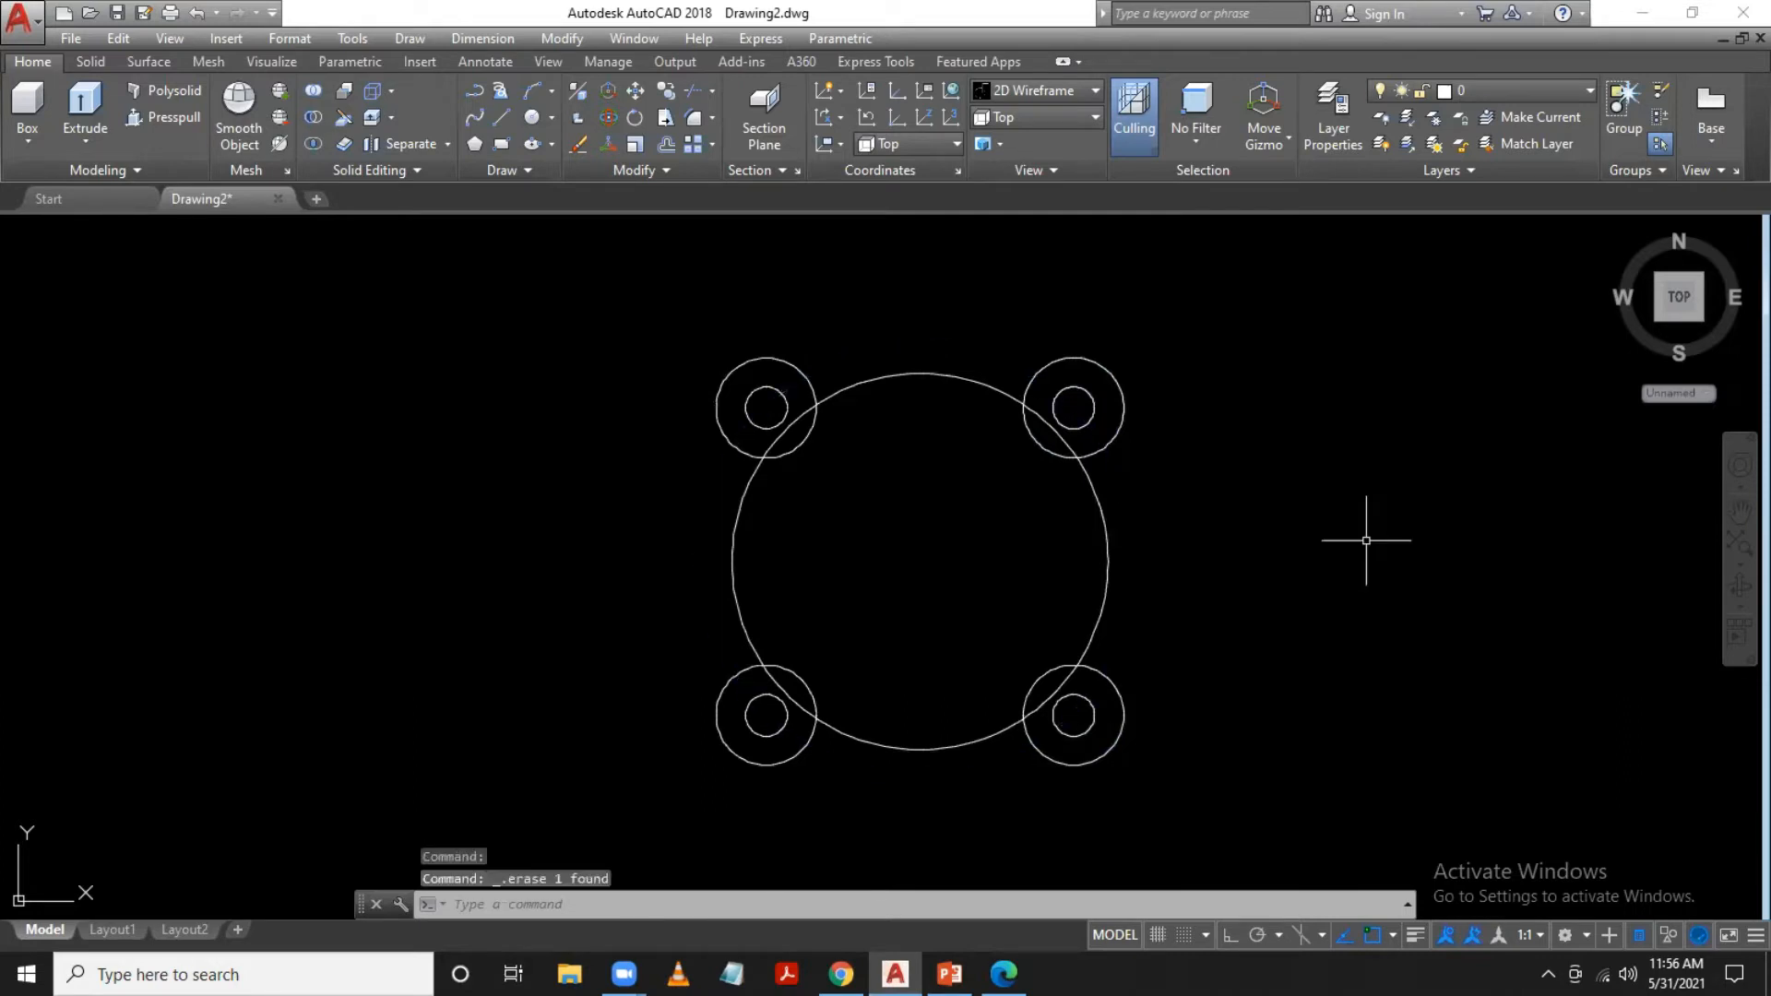
Fillet the upper-right lug circle to the large circle on the lug's lower side with radius 7
{"action": "middle_click_drag", "start_coordinate": [1181, 548], "coordinate": [1174, 490]}
{"action": "type", "text": "f"}
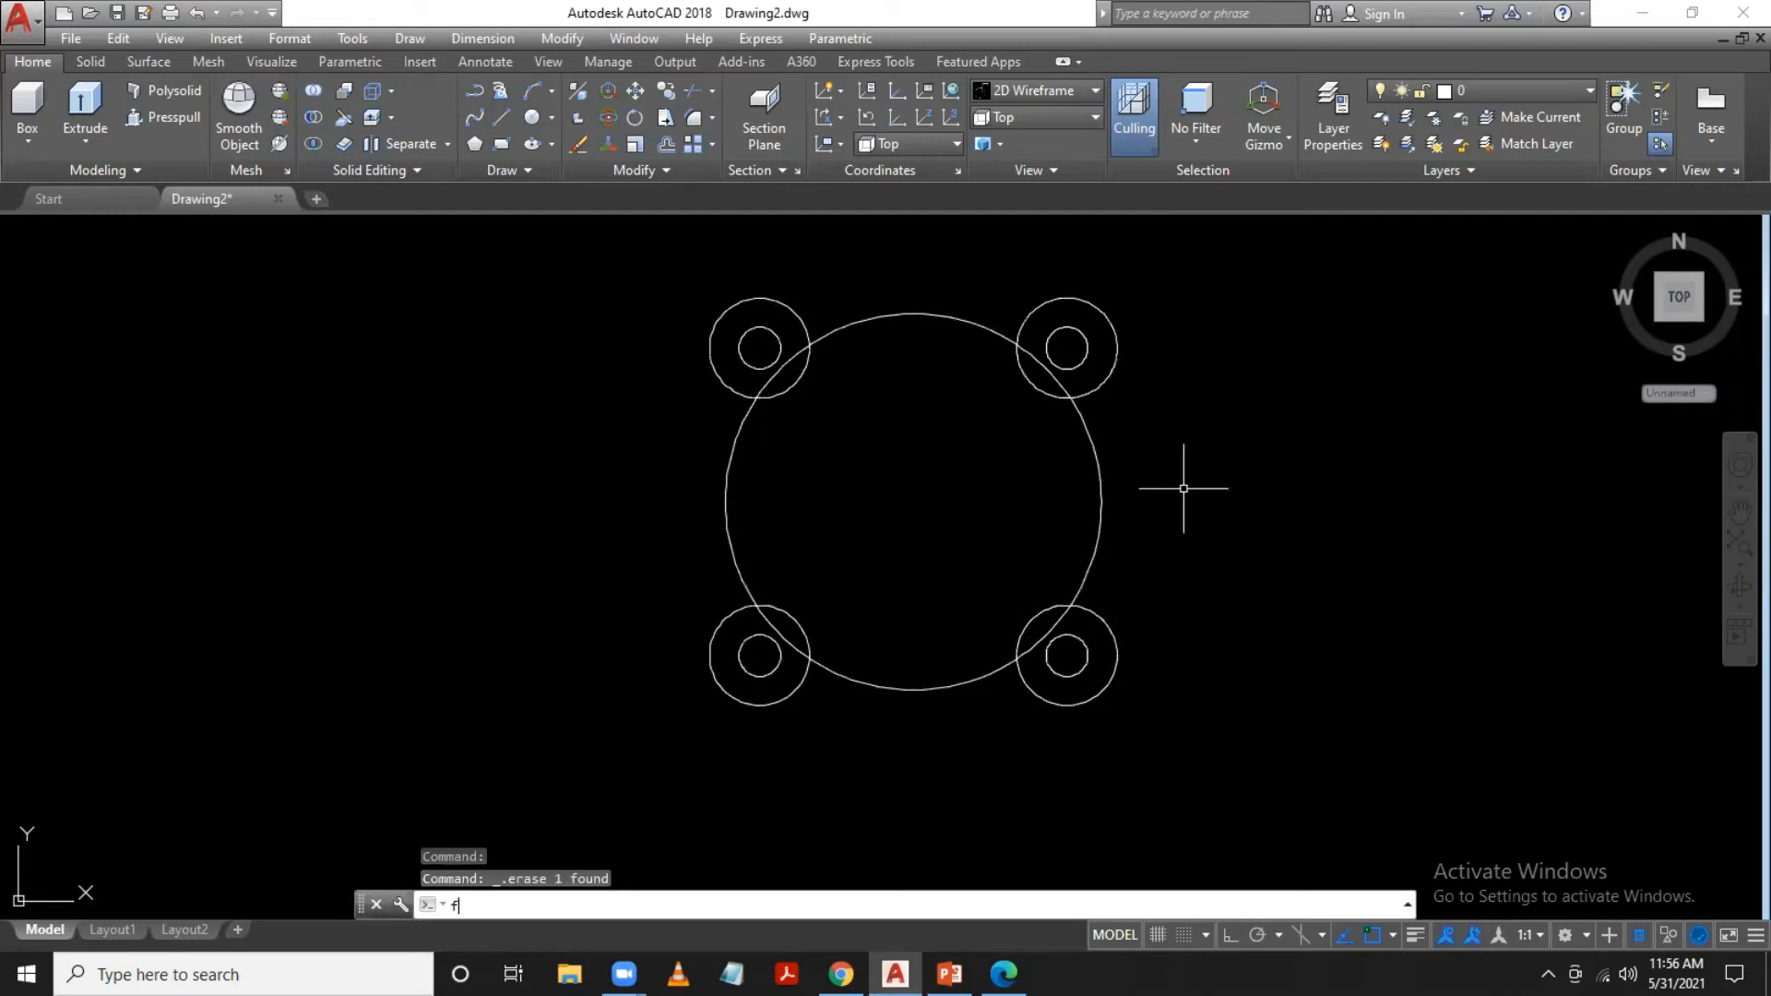
{"action": "key", "text": "Return"}
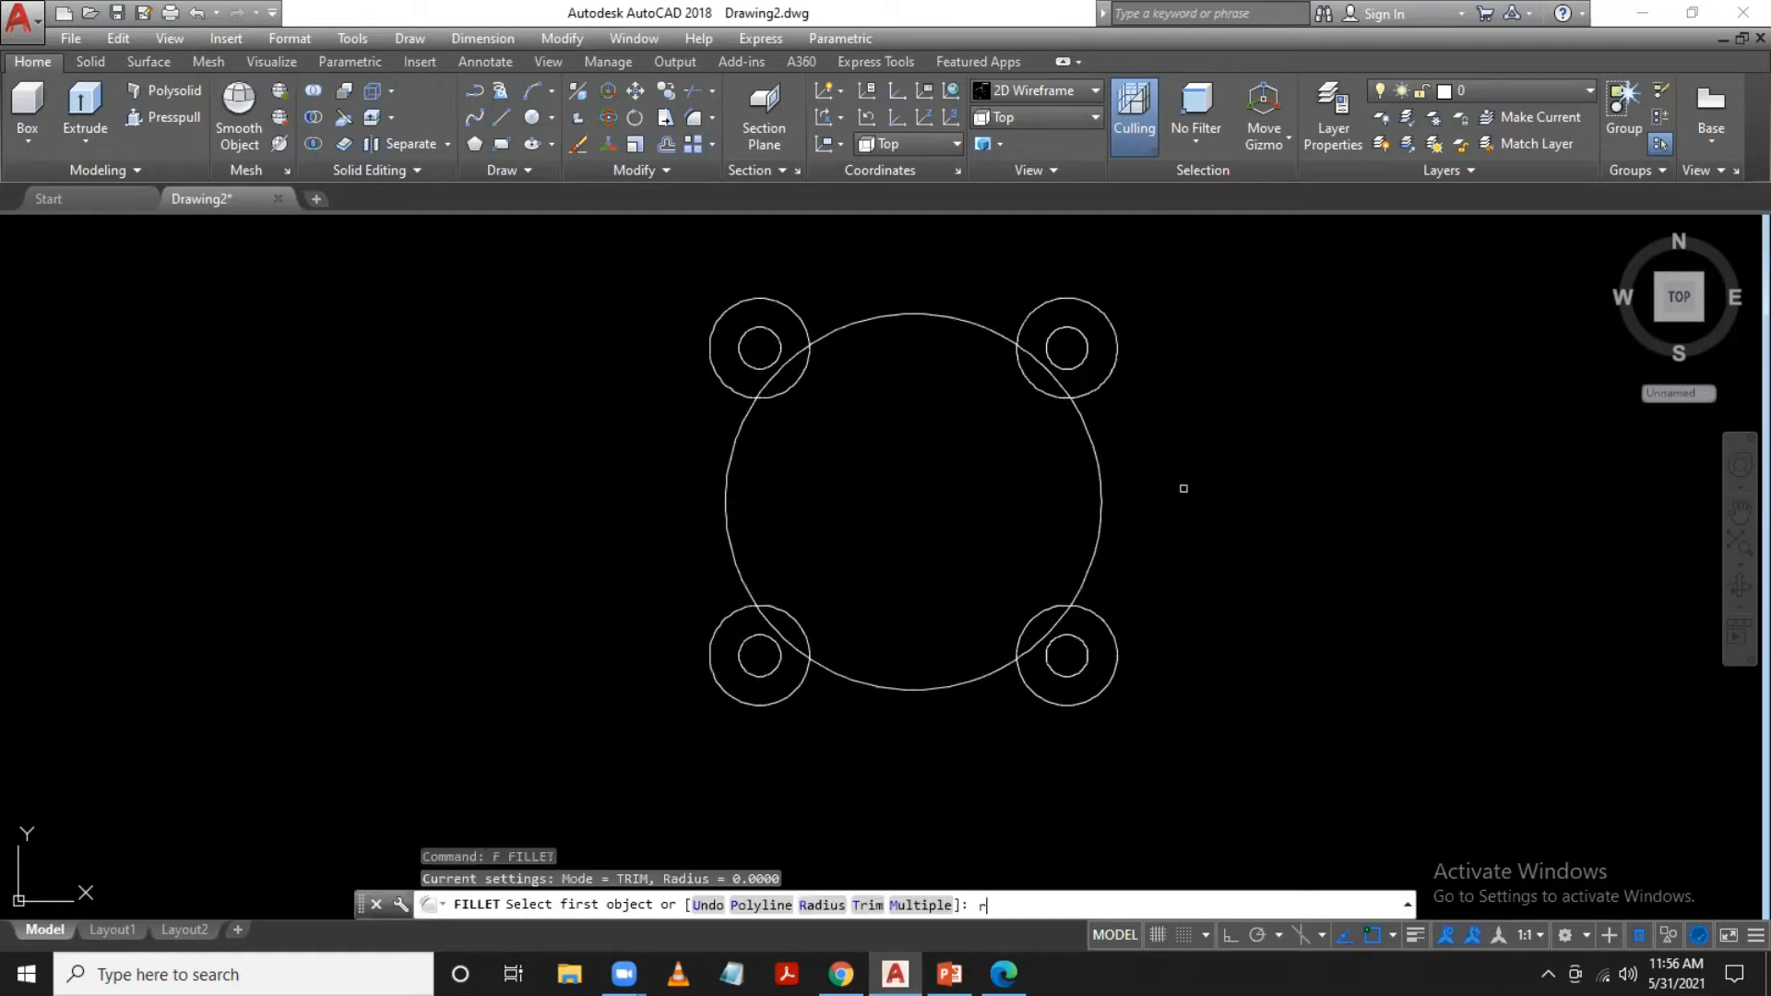
{"action": "key", "text": "Return"}
{"action": "key", "text": "Return"}
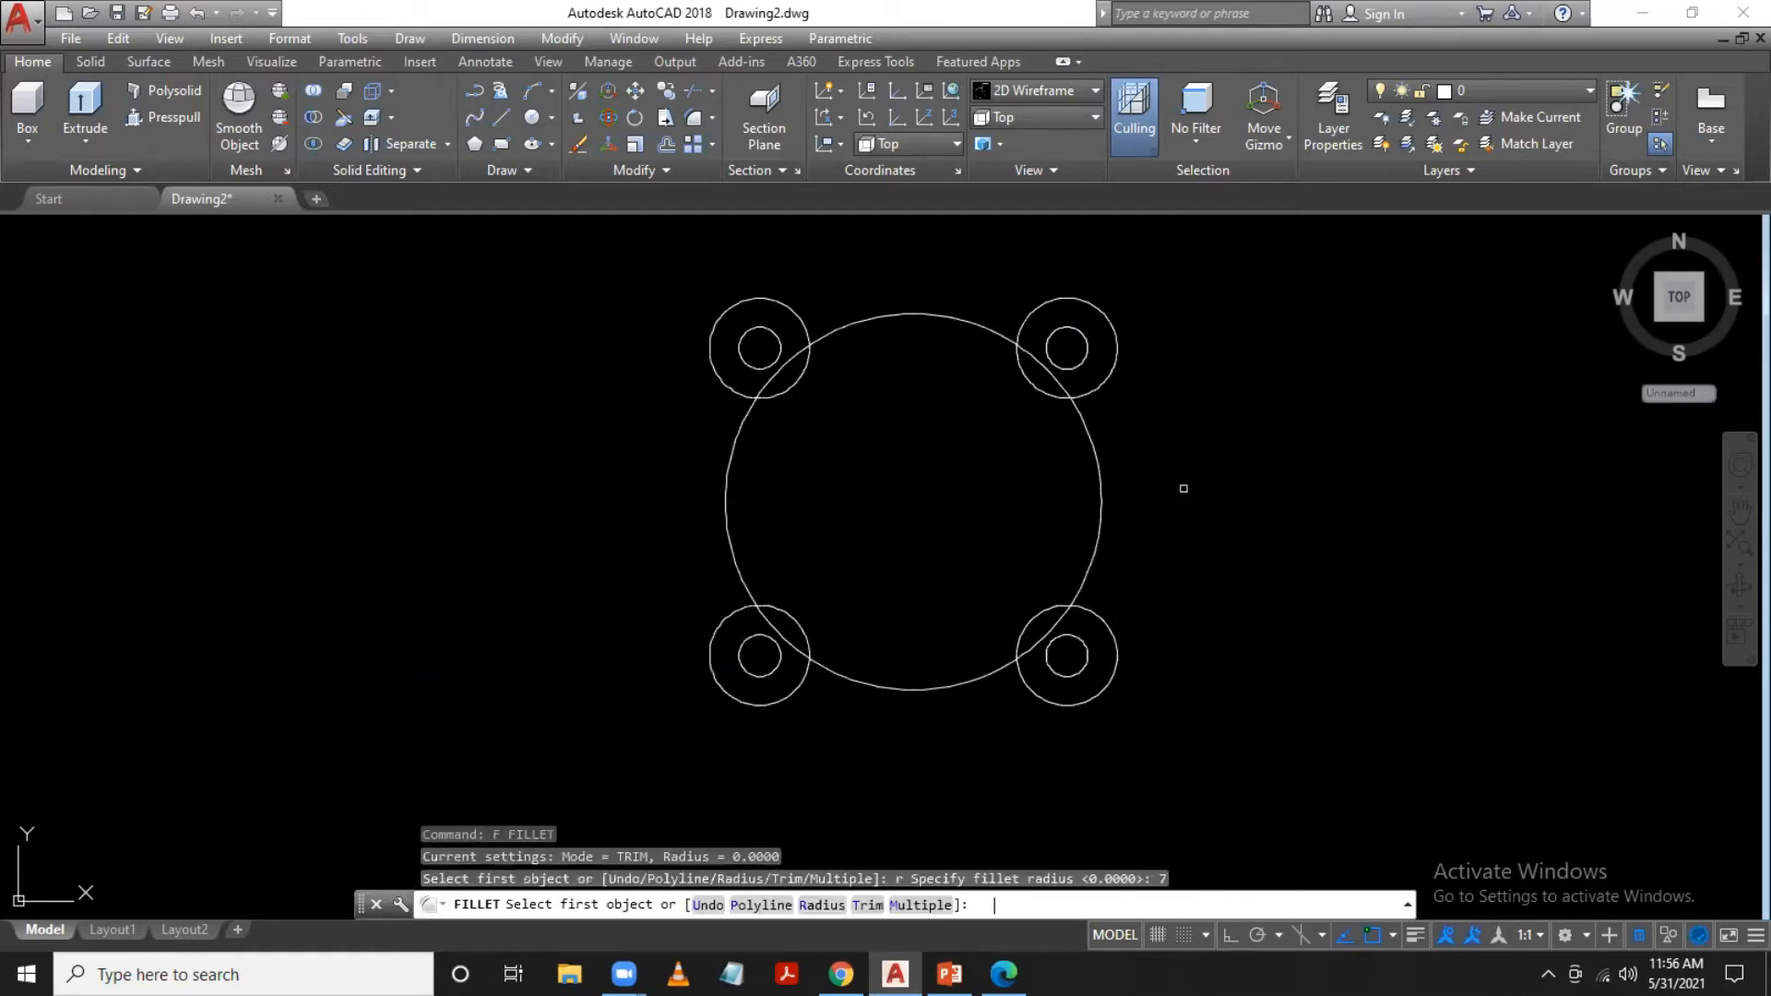
{"action": "left_click", "coordinate": [1103, 383]}
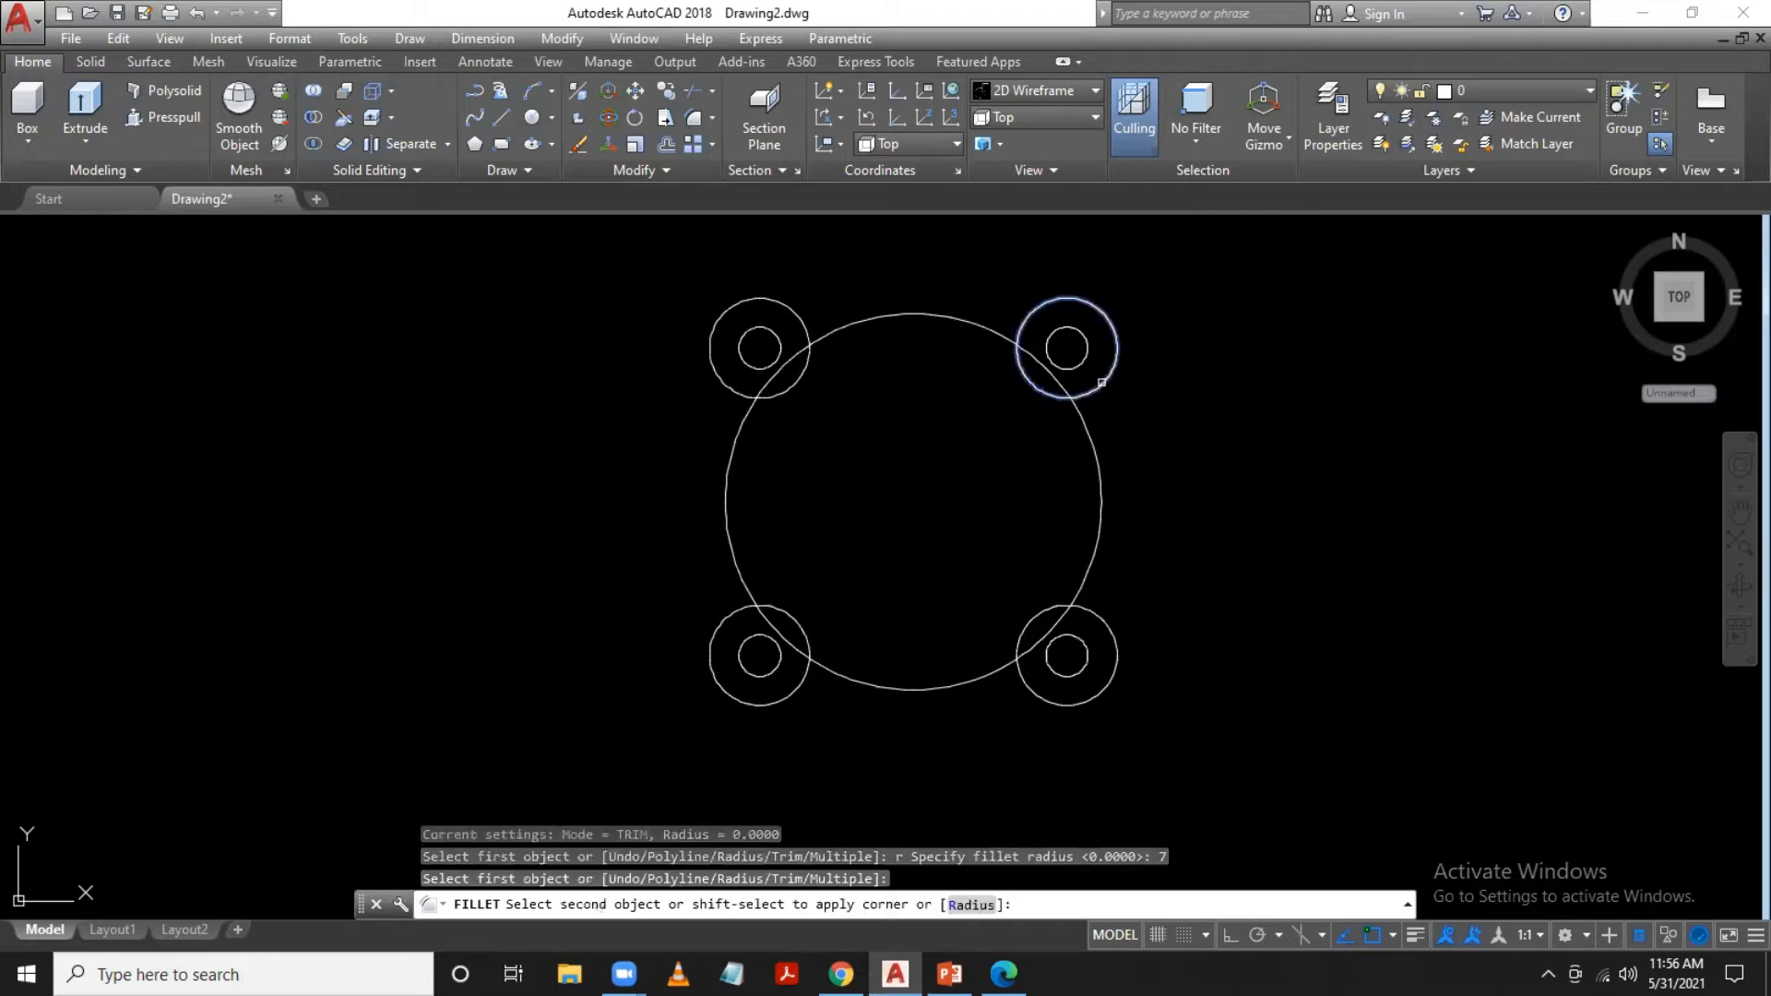
{"action": "left_click", "coordinate": [1094, 438]}
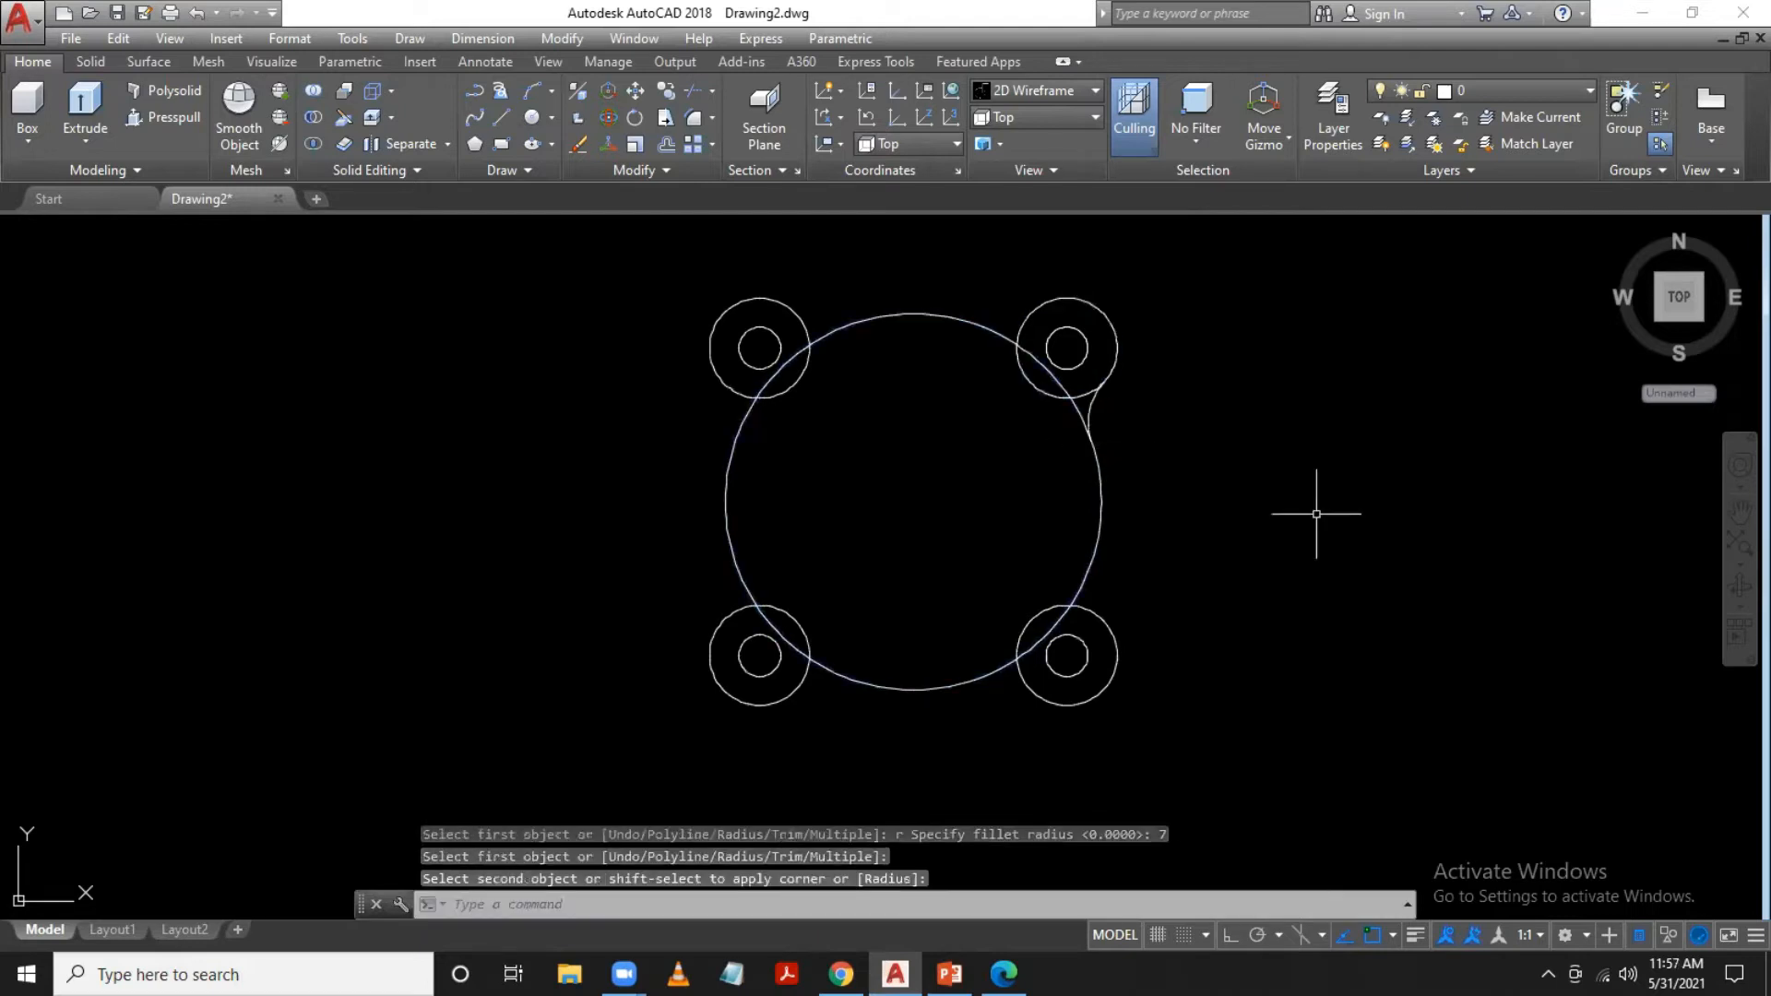
Fillet both sides of the lower-right lug circle to the large circle with radius 7
{"action": "key", "text": "Return"}
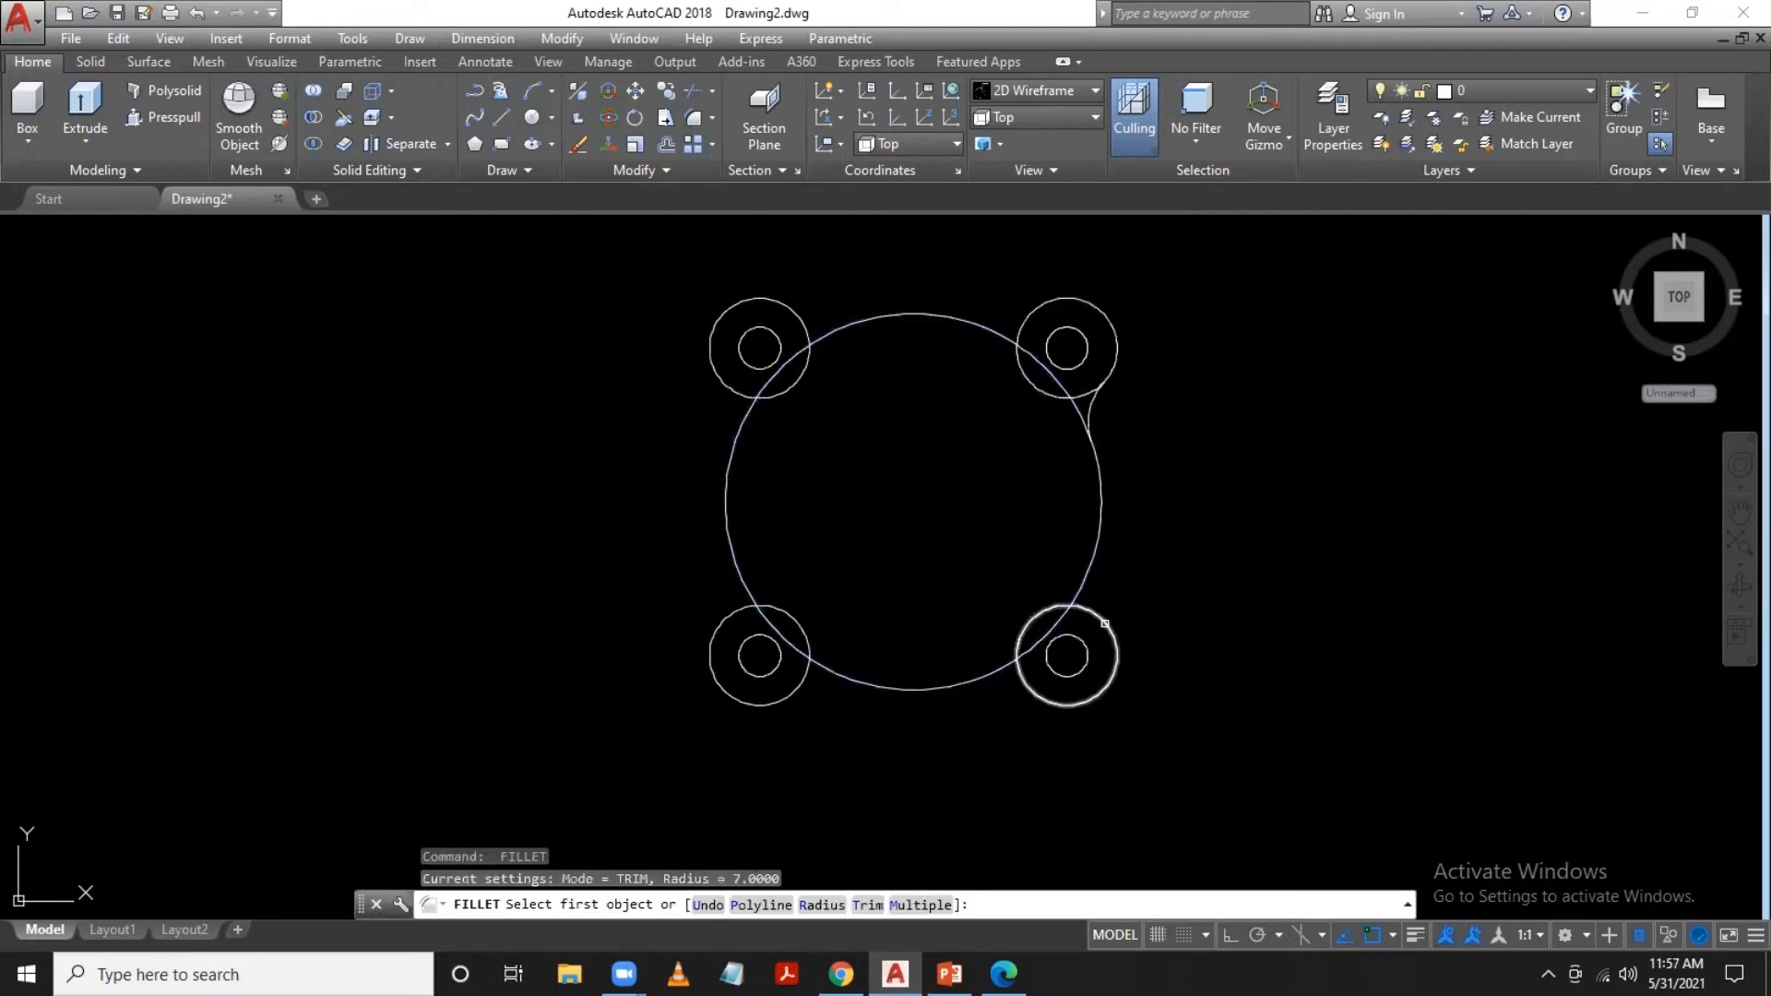
{"action": "left_click", "coordinate": [1109, 624]}
{"action": "left_click", "coordinate": [1092, 586]}
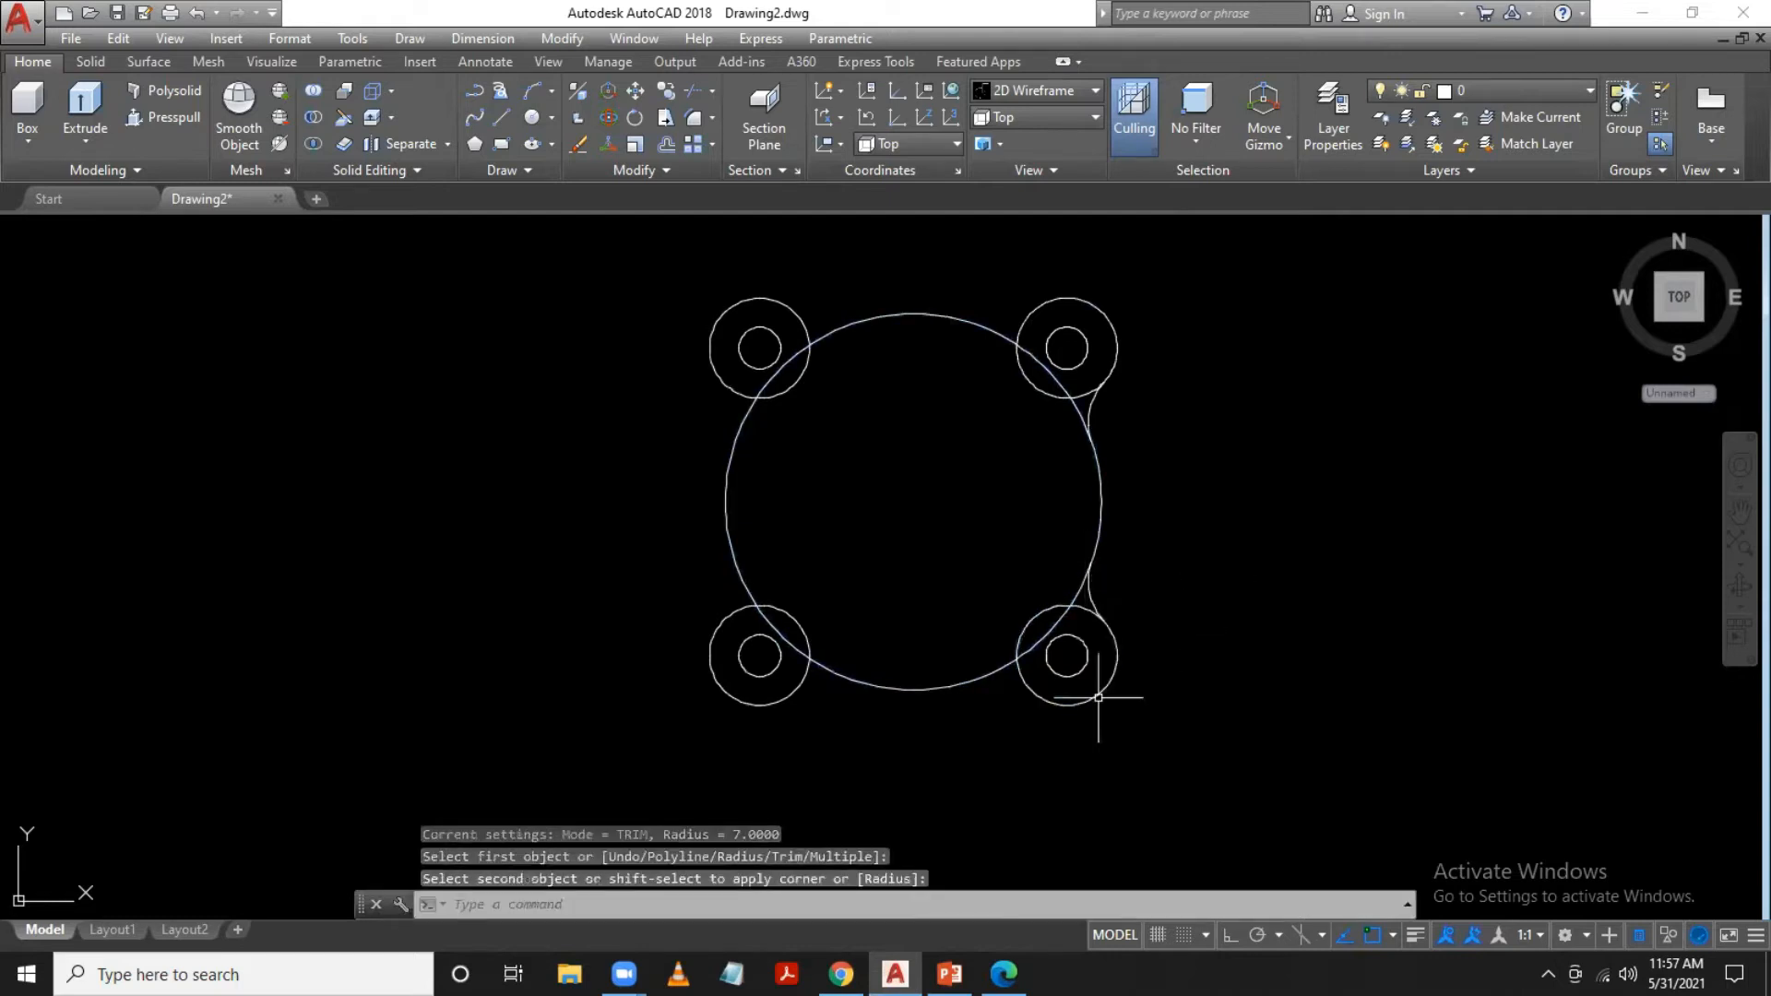
{"action": "key", "text": "Return"}
{"action": "left_click", "coordinate": [1021, 680]}
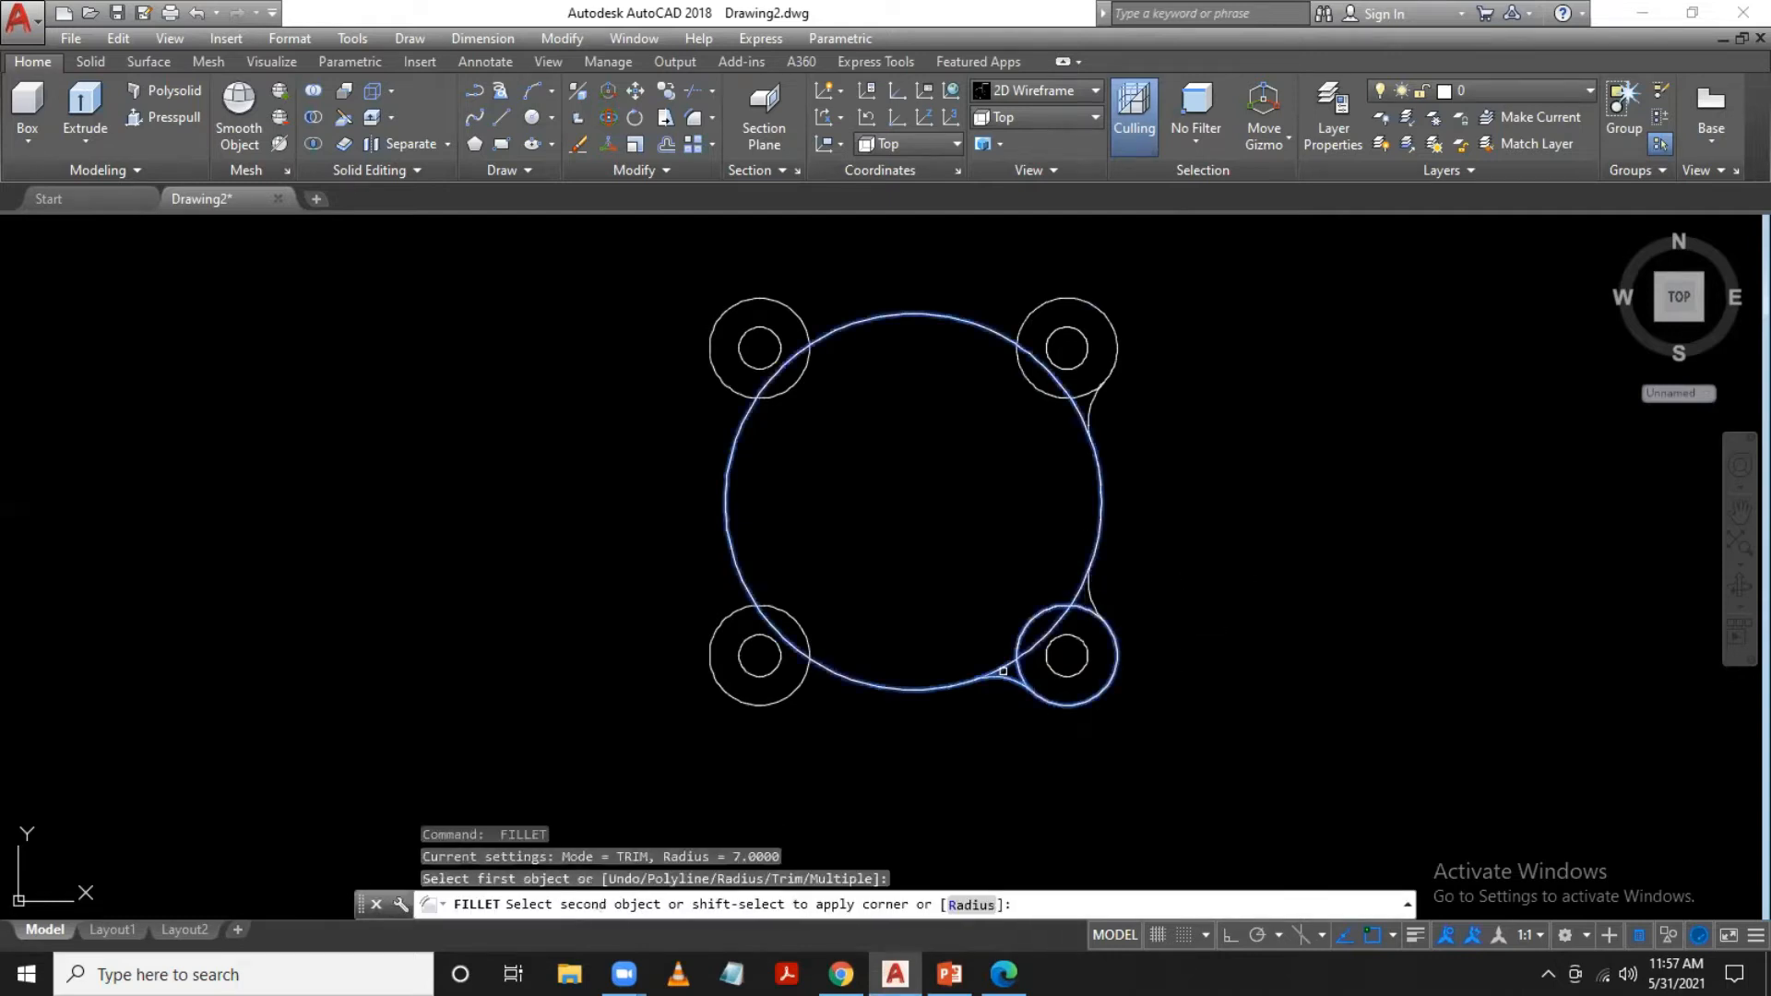
{"action": "left_click", "coordinate": [1003, 671]}
Fillet both sides of the lower-left lug circle to the large circle with radius 7
{"action": "key", "text": "Return"}
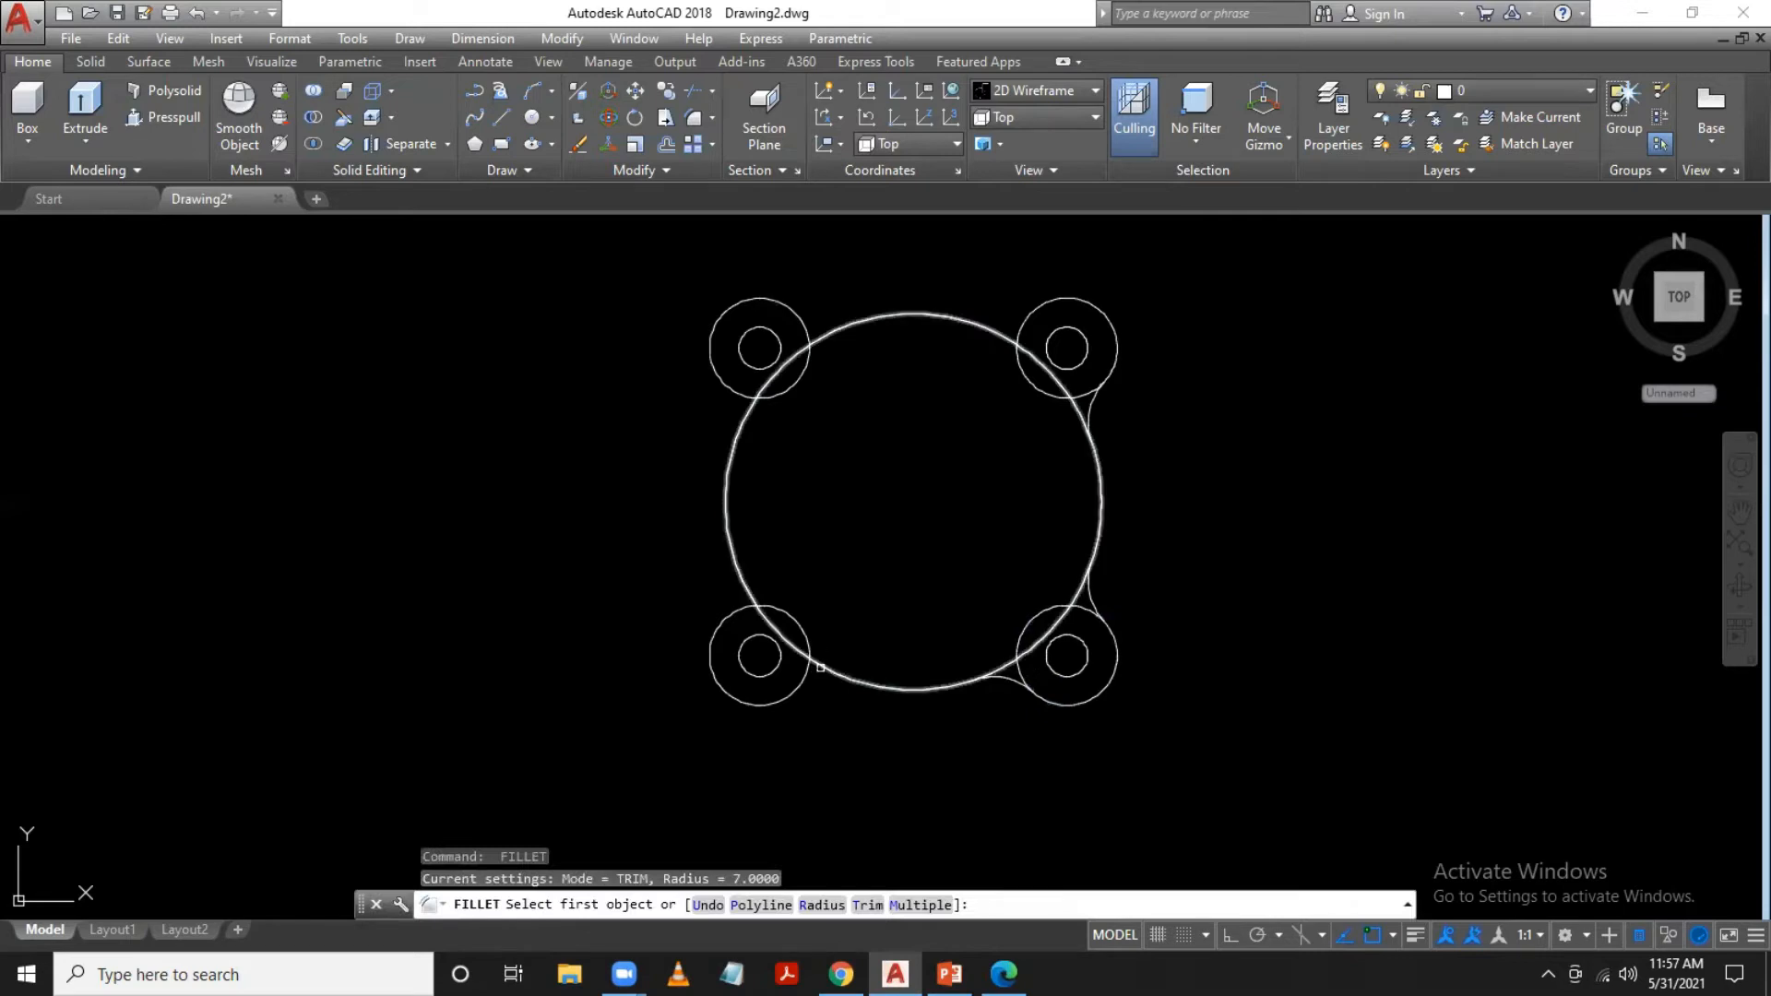
{"action": "left_click", "coordinate": [820, 666]}
{"action": "left_click", "coordinate": [809, 694]}
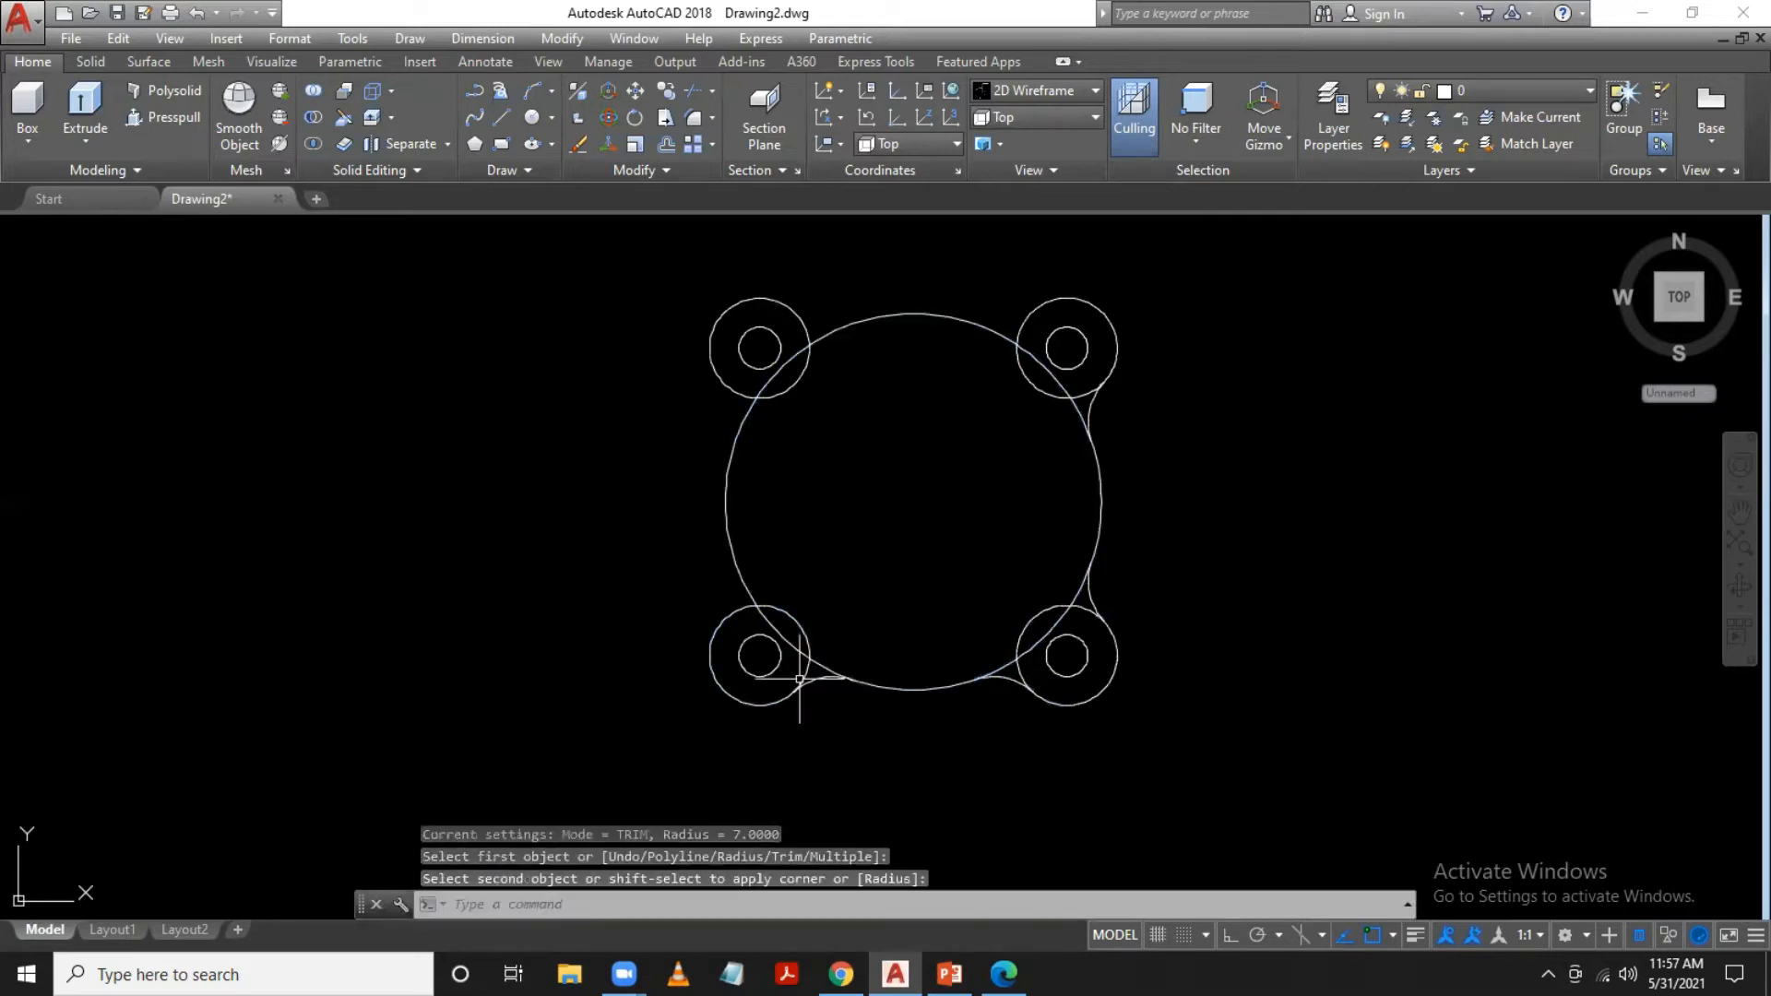
{"action": "key", "text": "Return"}
{"action": "left_click", "coordinate": [739, 578]}
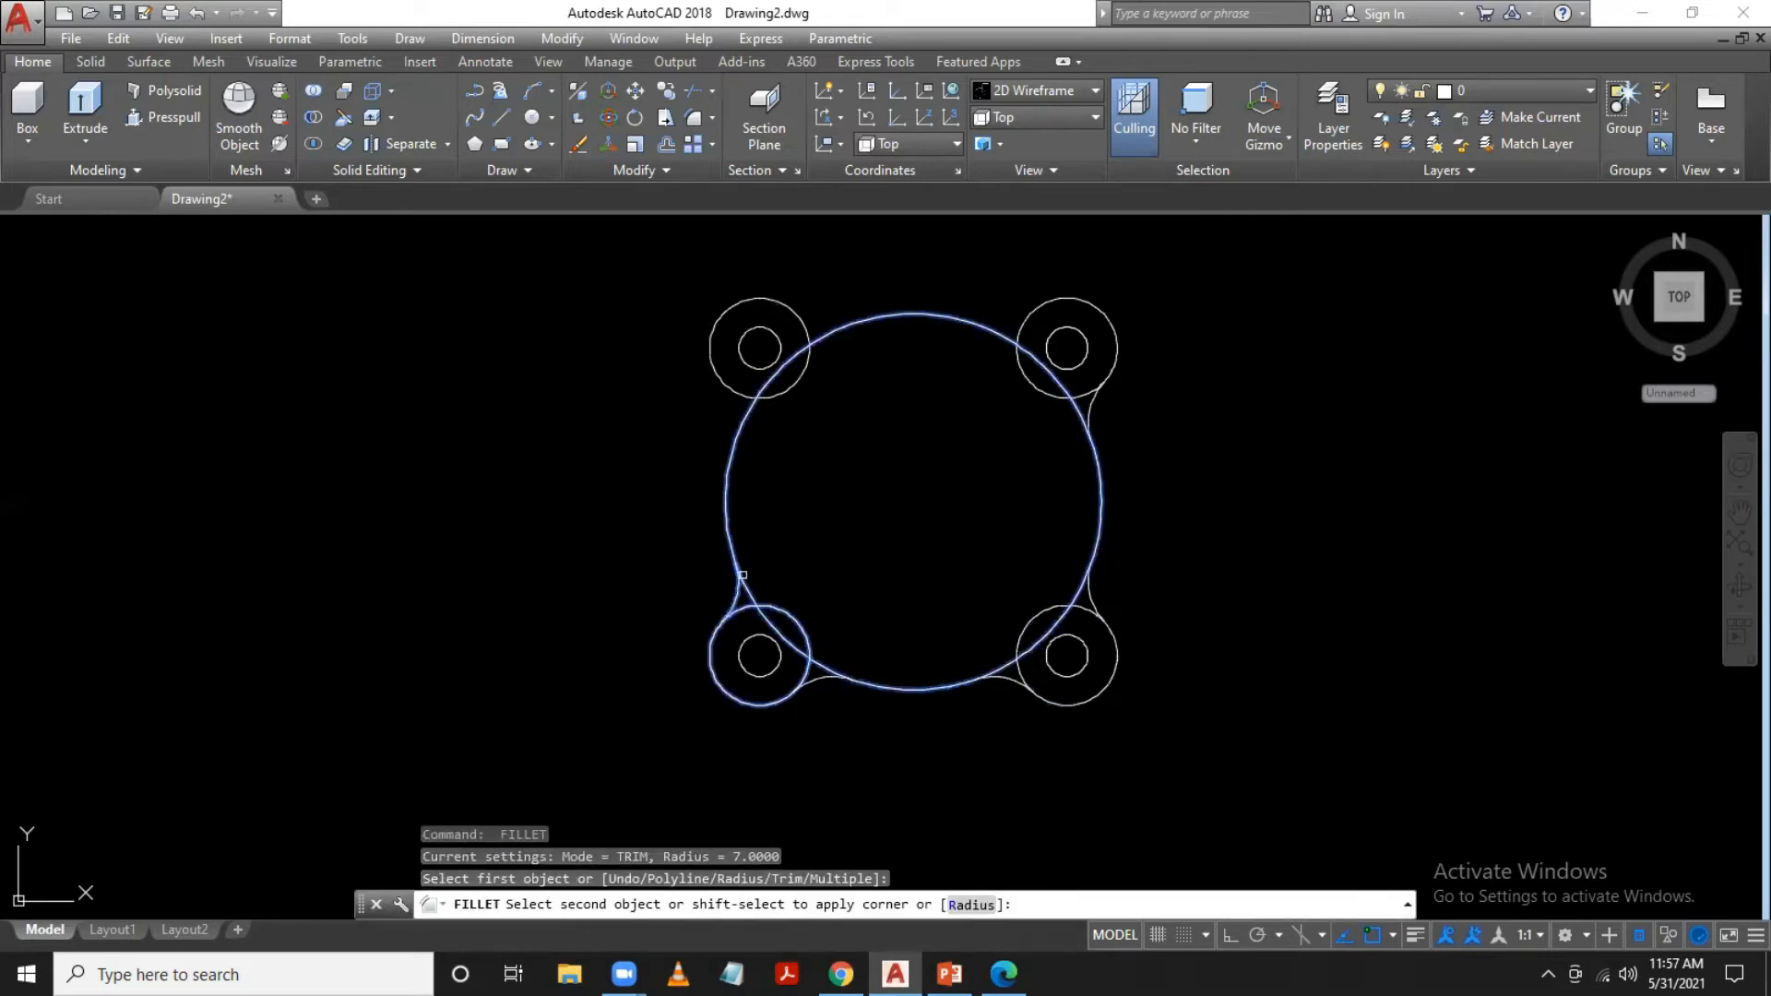
{"action": "left_click", "coordinate": [733, 616]}
Fillet both sides of the upper-left lug circle to the large circle with radius 7
{"action": "key", "text": "Return"}
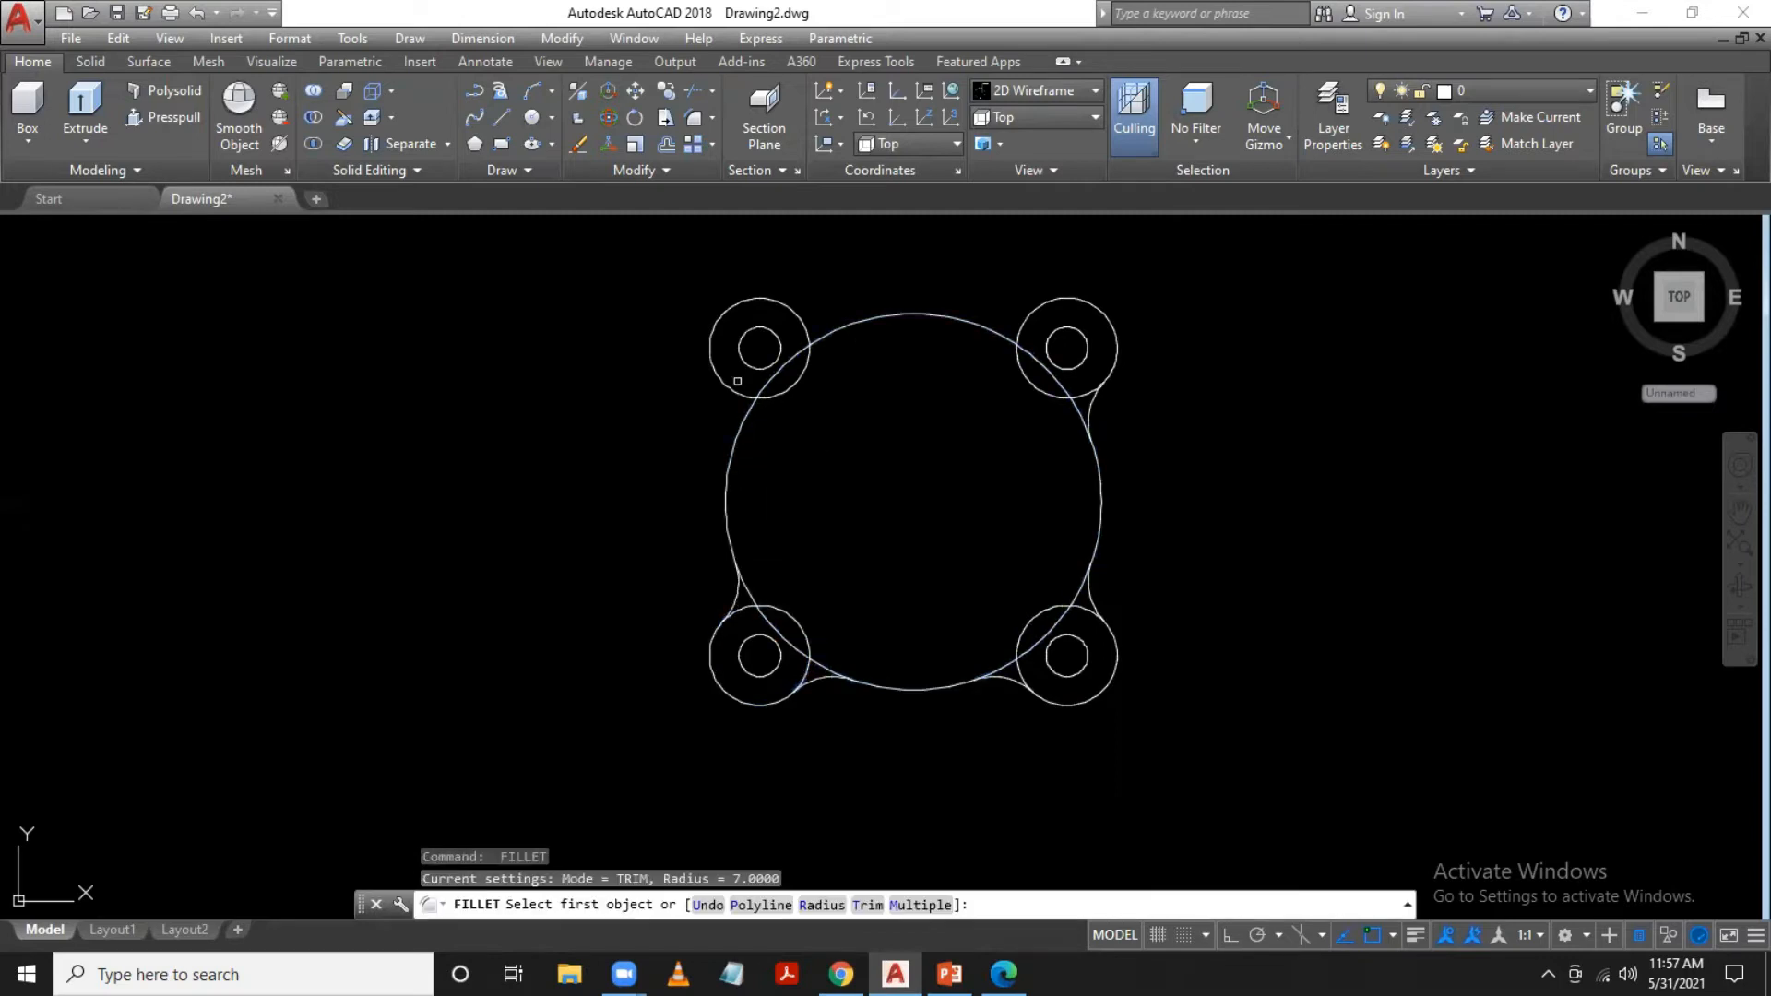
{"action": "left_click", "coordinate": [745, 386]}
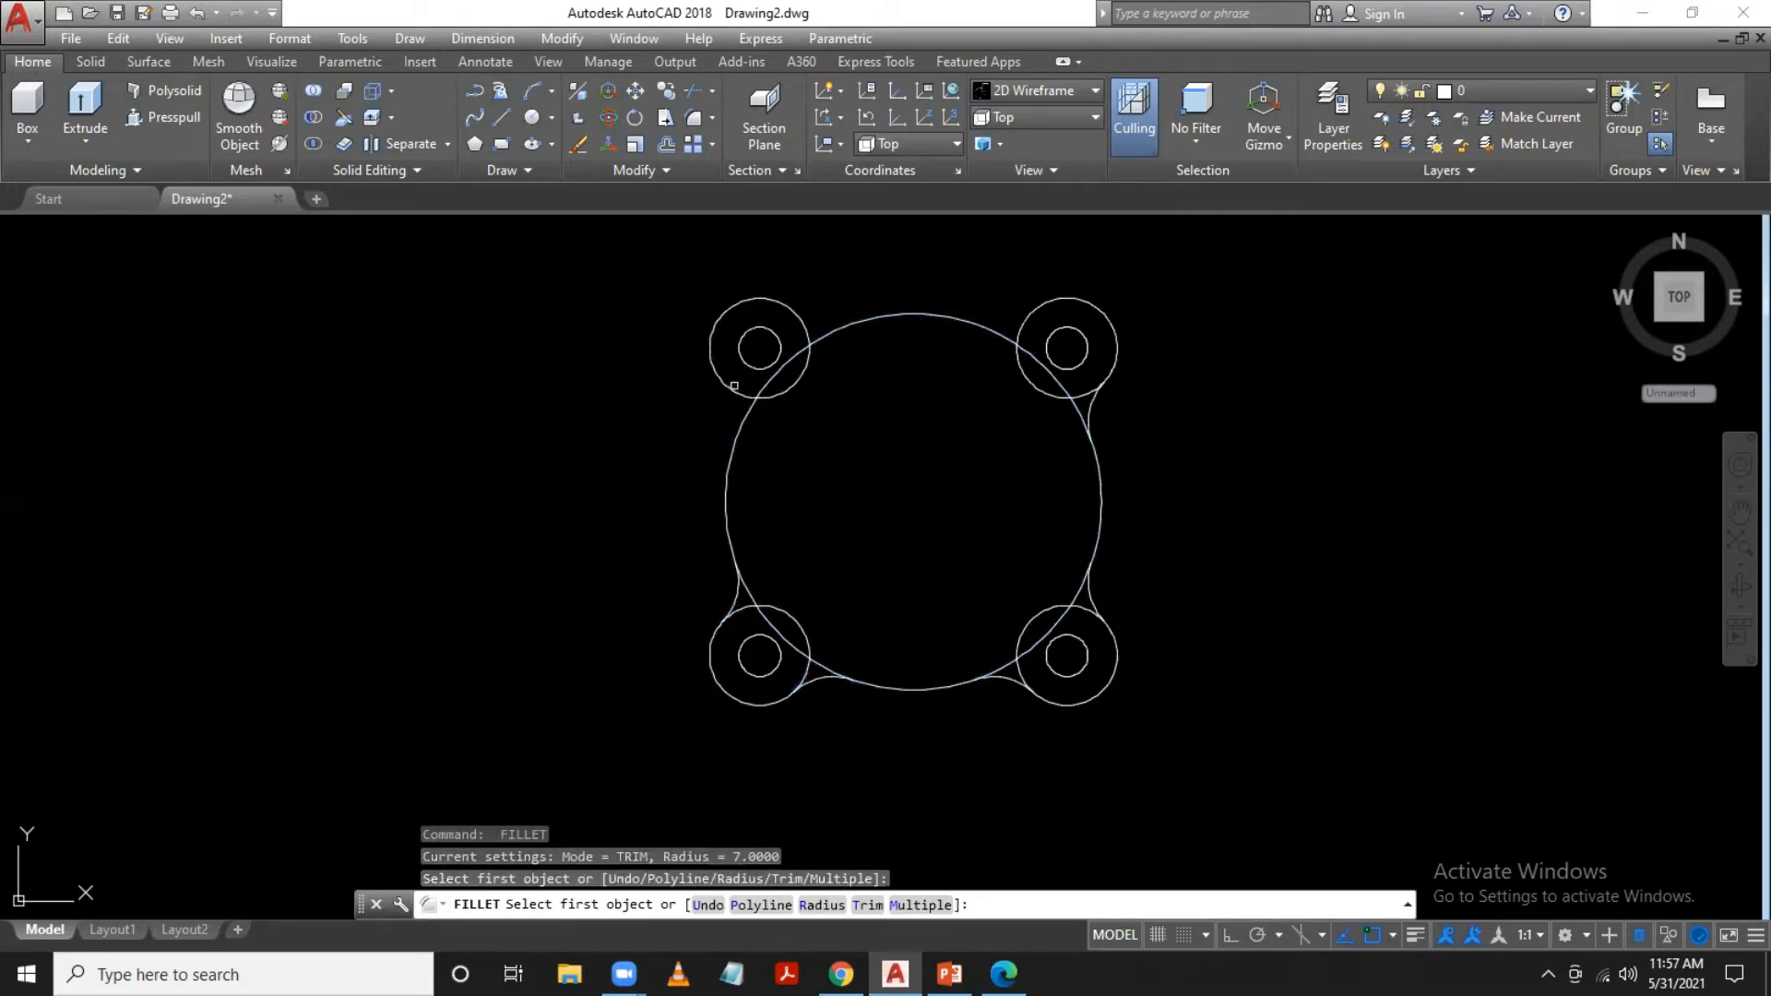
{"action": "left_click", "coordinate": [743, 417]}
{"action": "left_click", "coordinate": [738, 395]}
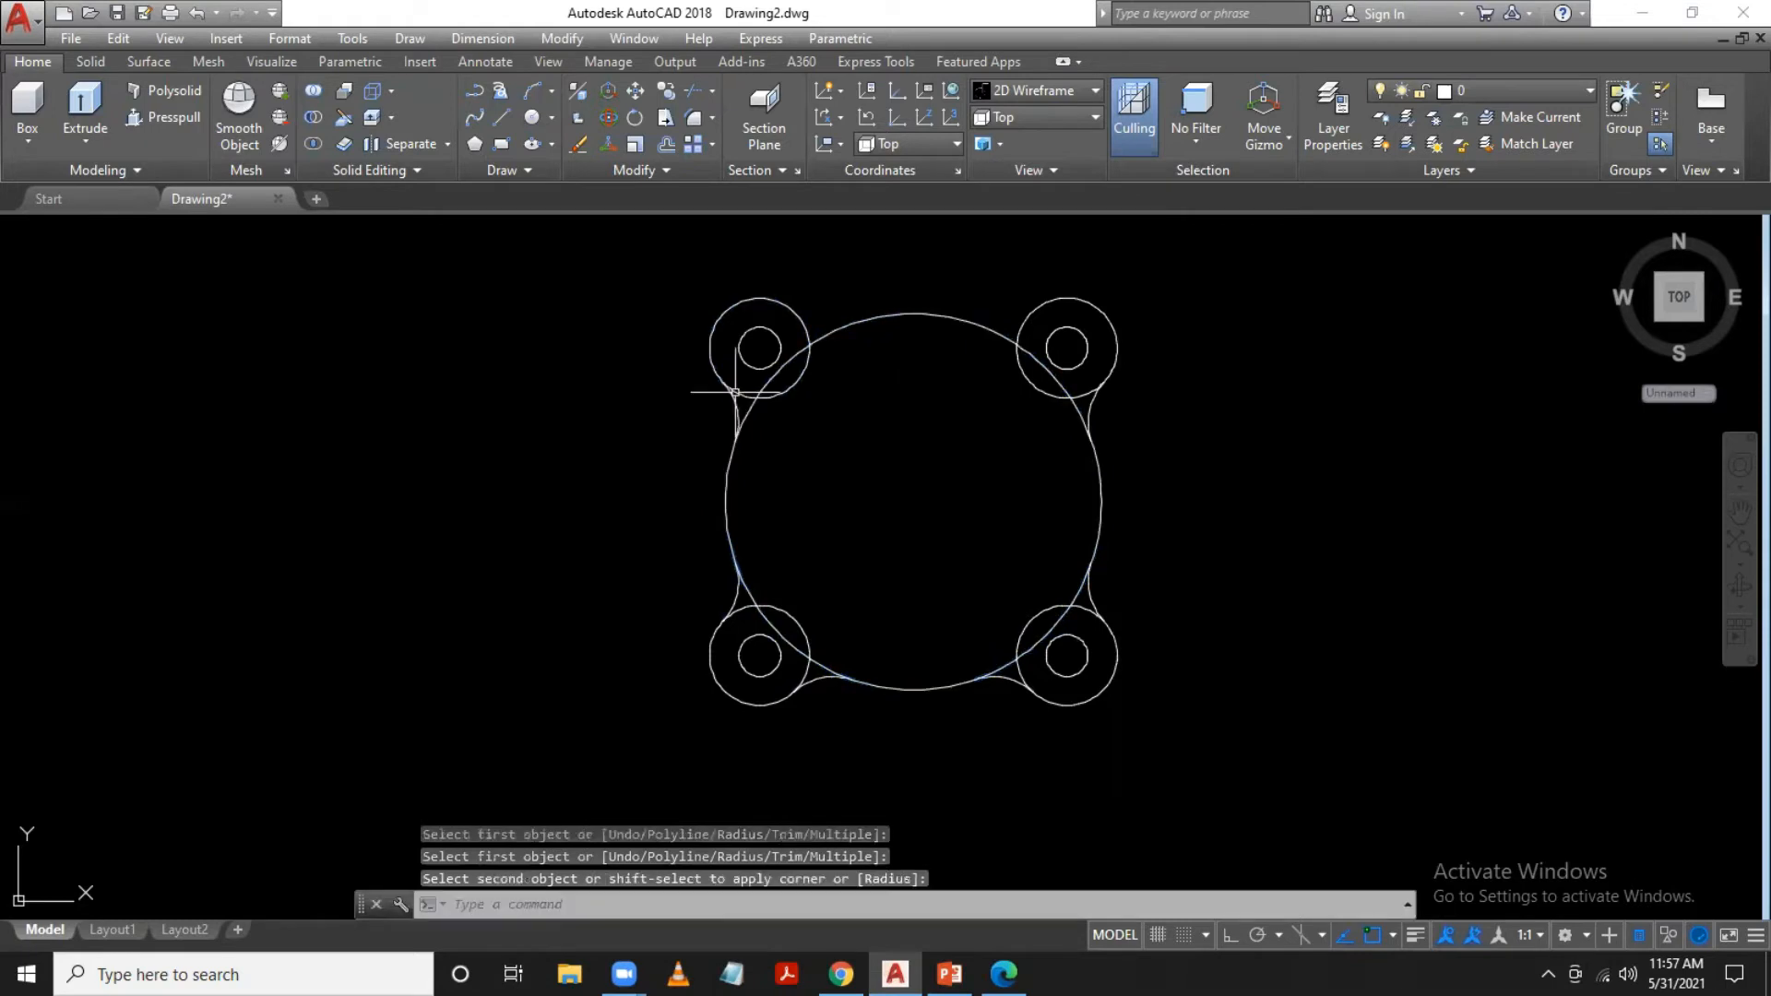
{"action": "key", "text": "Return"}
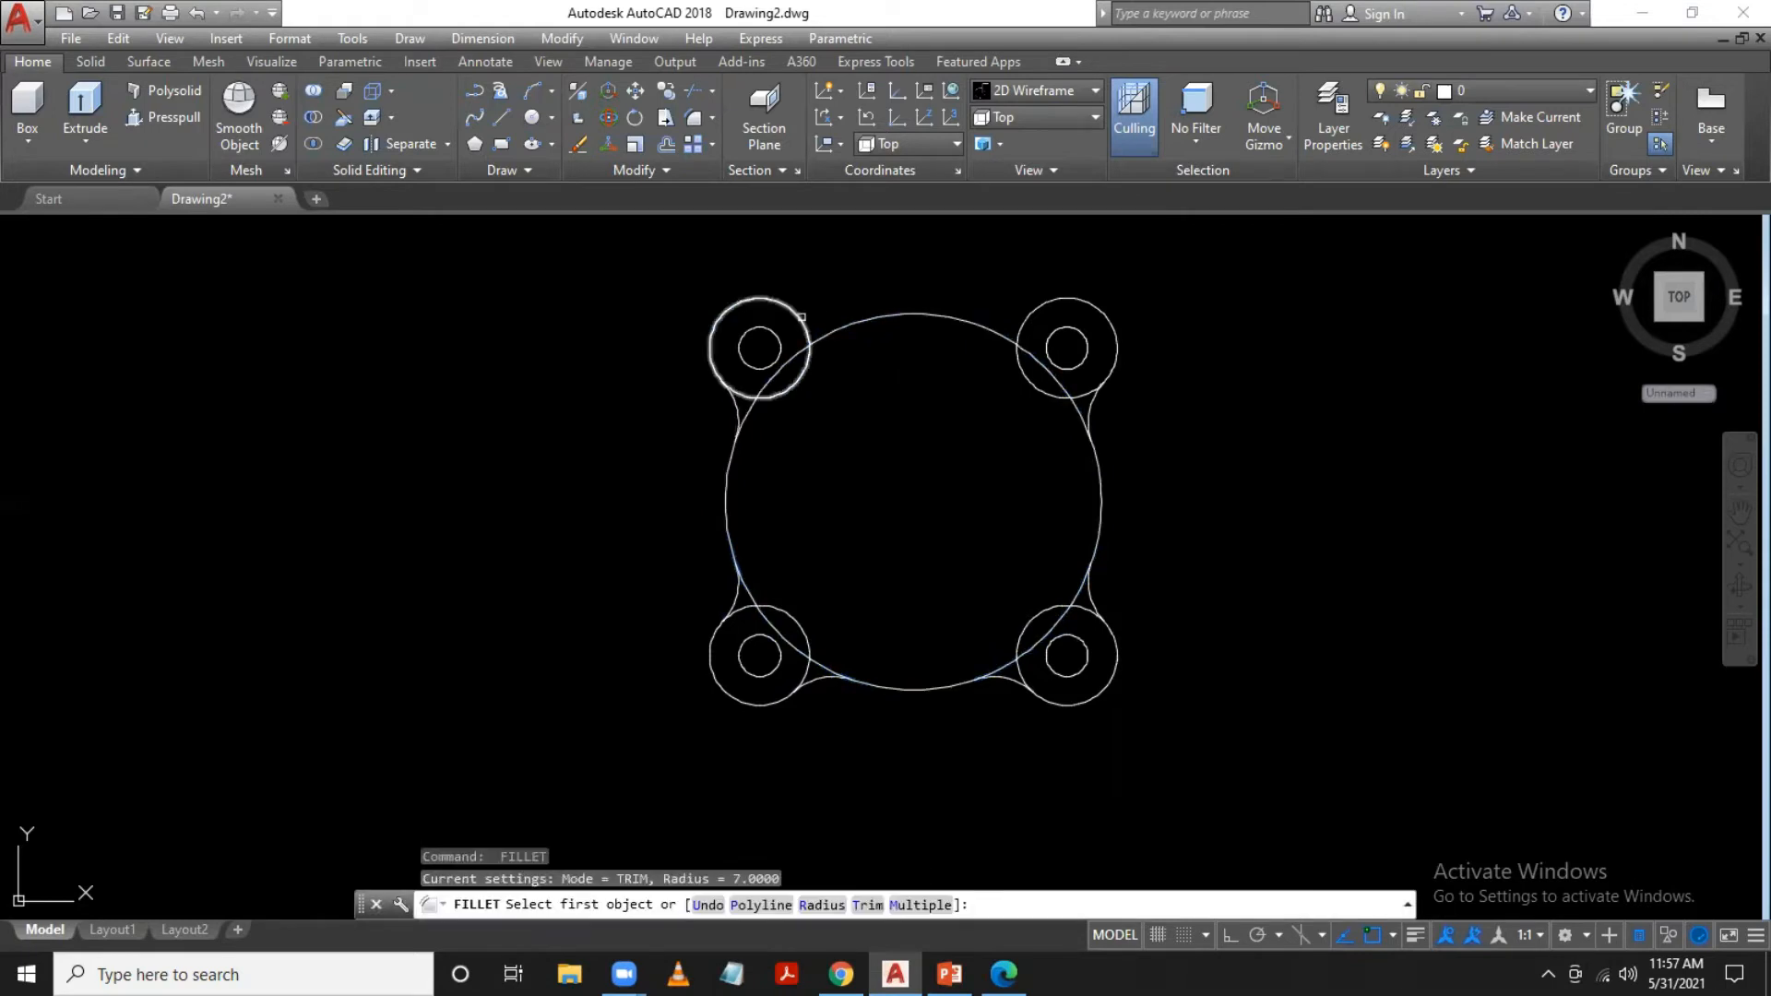
{"action": "left_click", "coordinate": [806, 324]}
{"action": "left_click", "coordinate": [837, 332]}
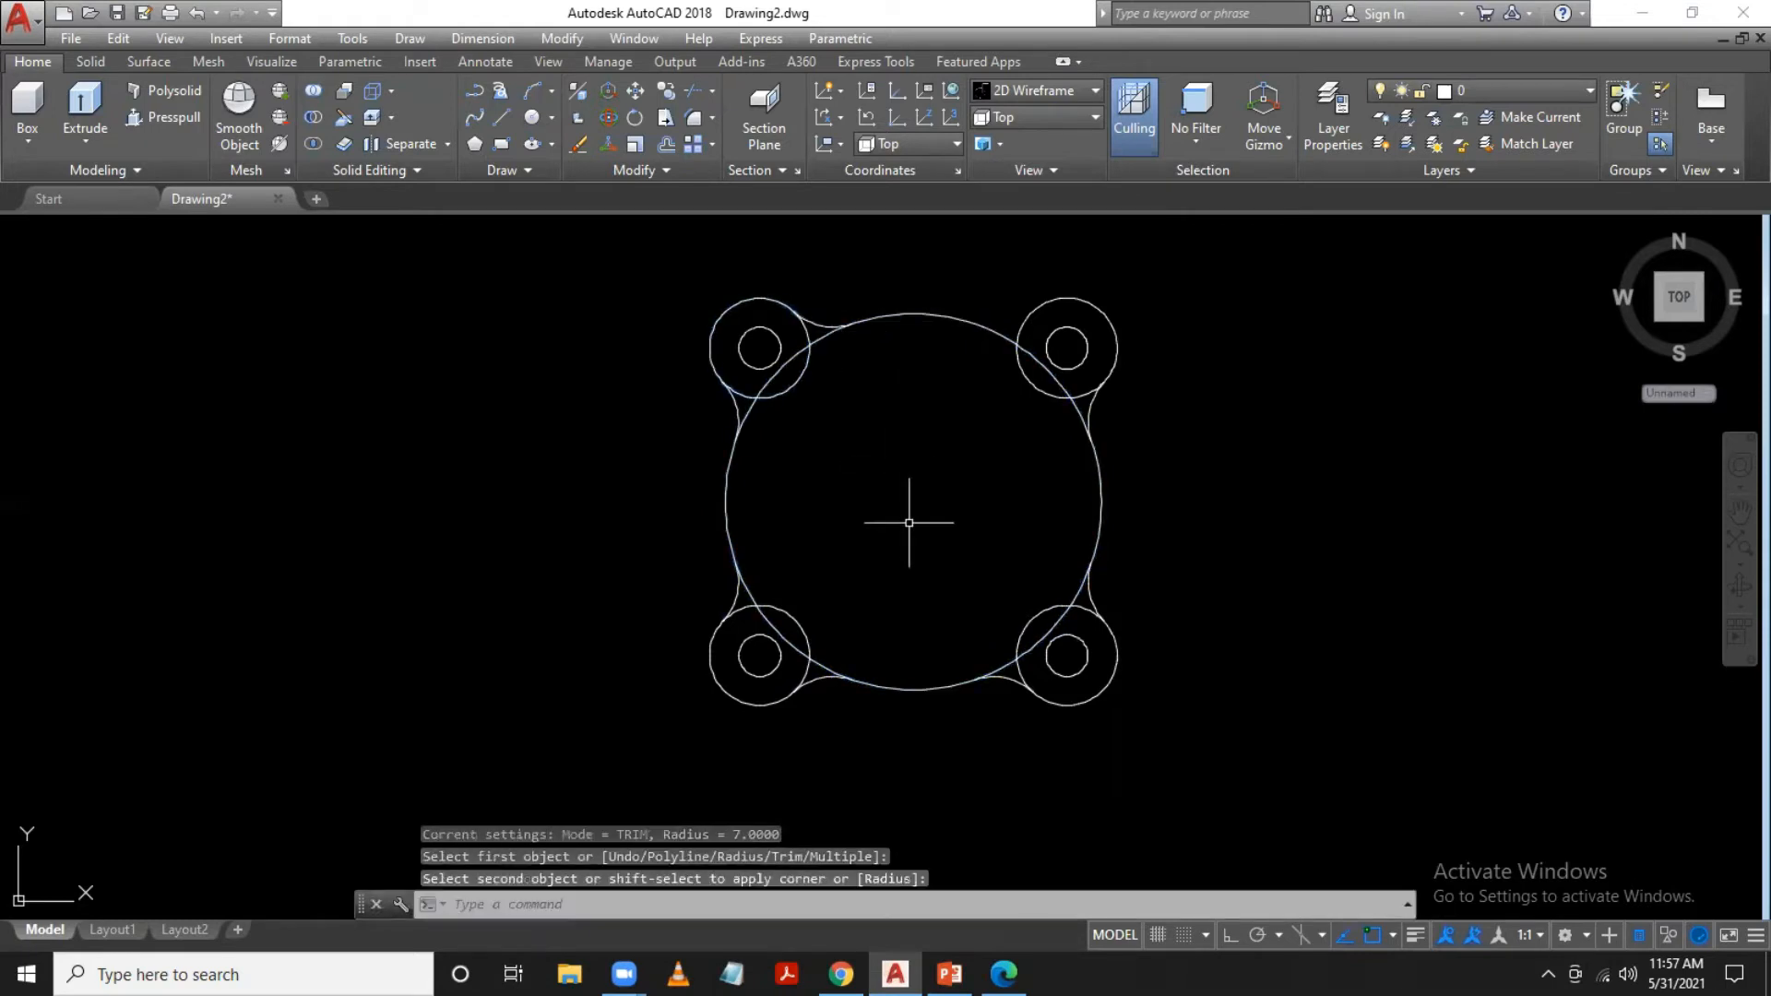
Fillet the remaining upper side of the upper-right lug circle to the large circle with radius 7
{"action": "key", "text": "Return"}
{"action": "left_click", "coordinate": [1005, 338]}
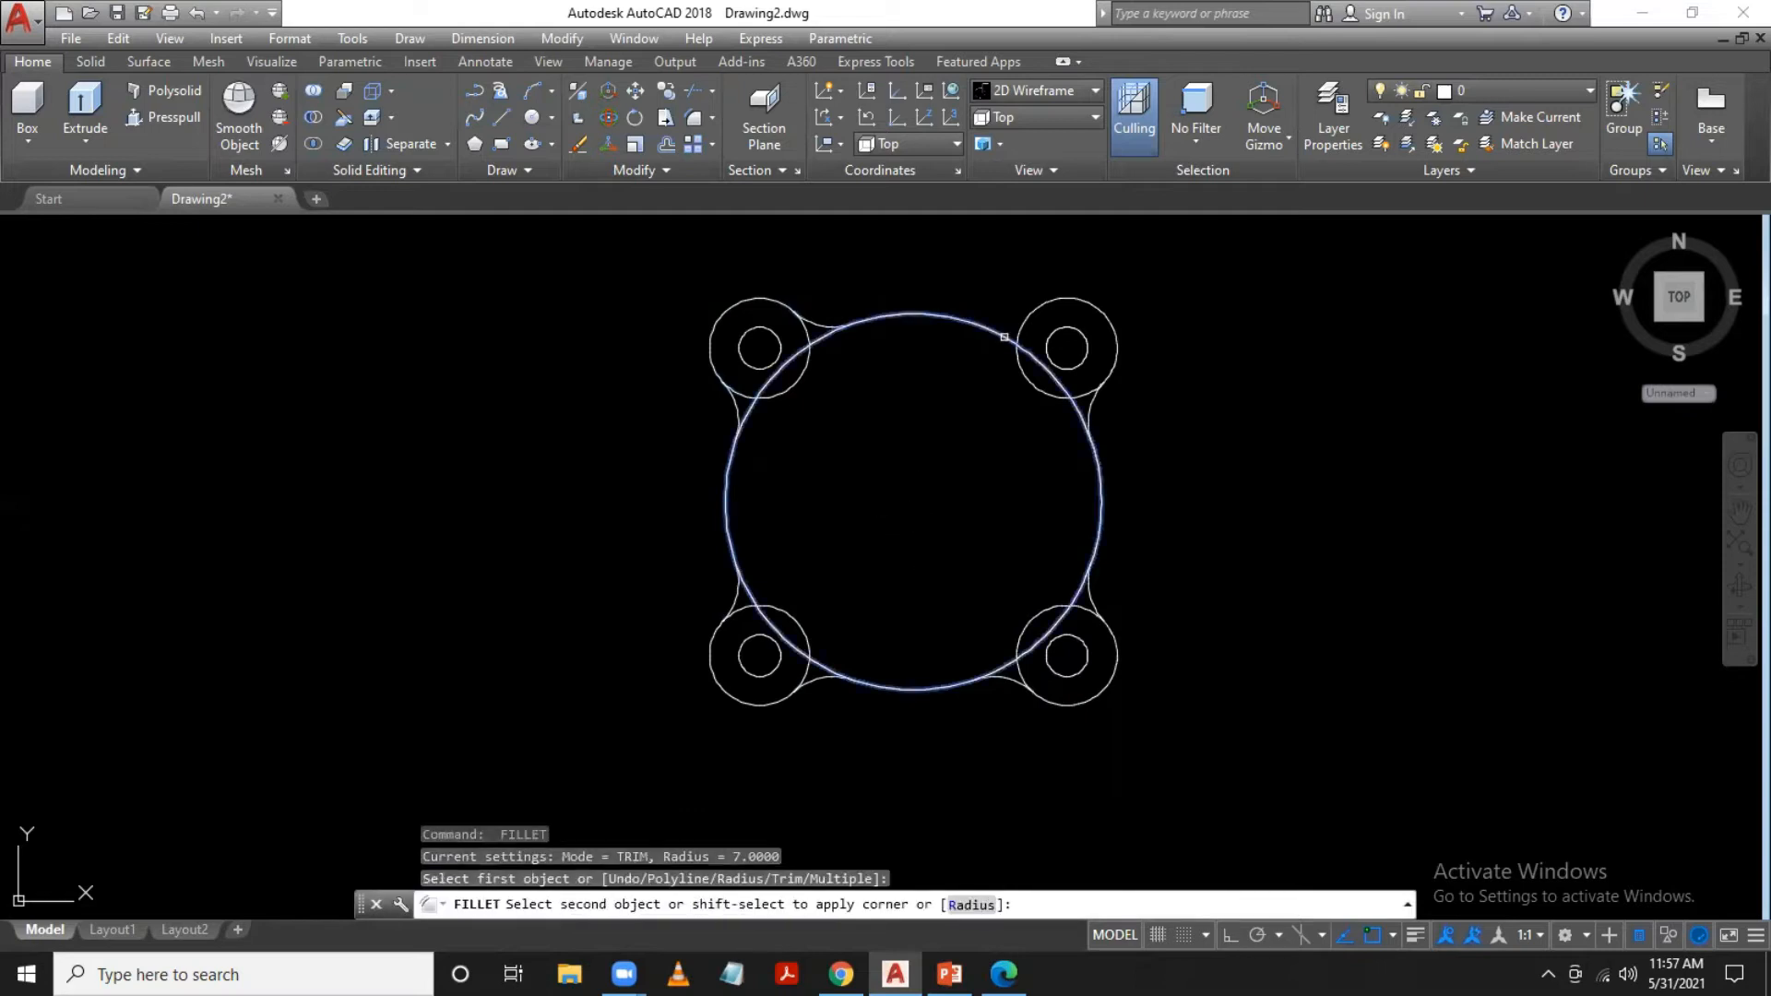
{"action": "left_click", "coordinate": [1022, 316]}
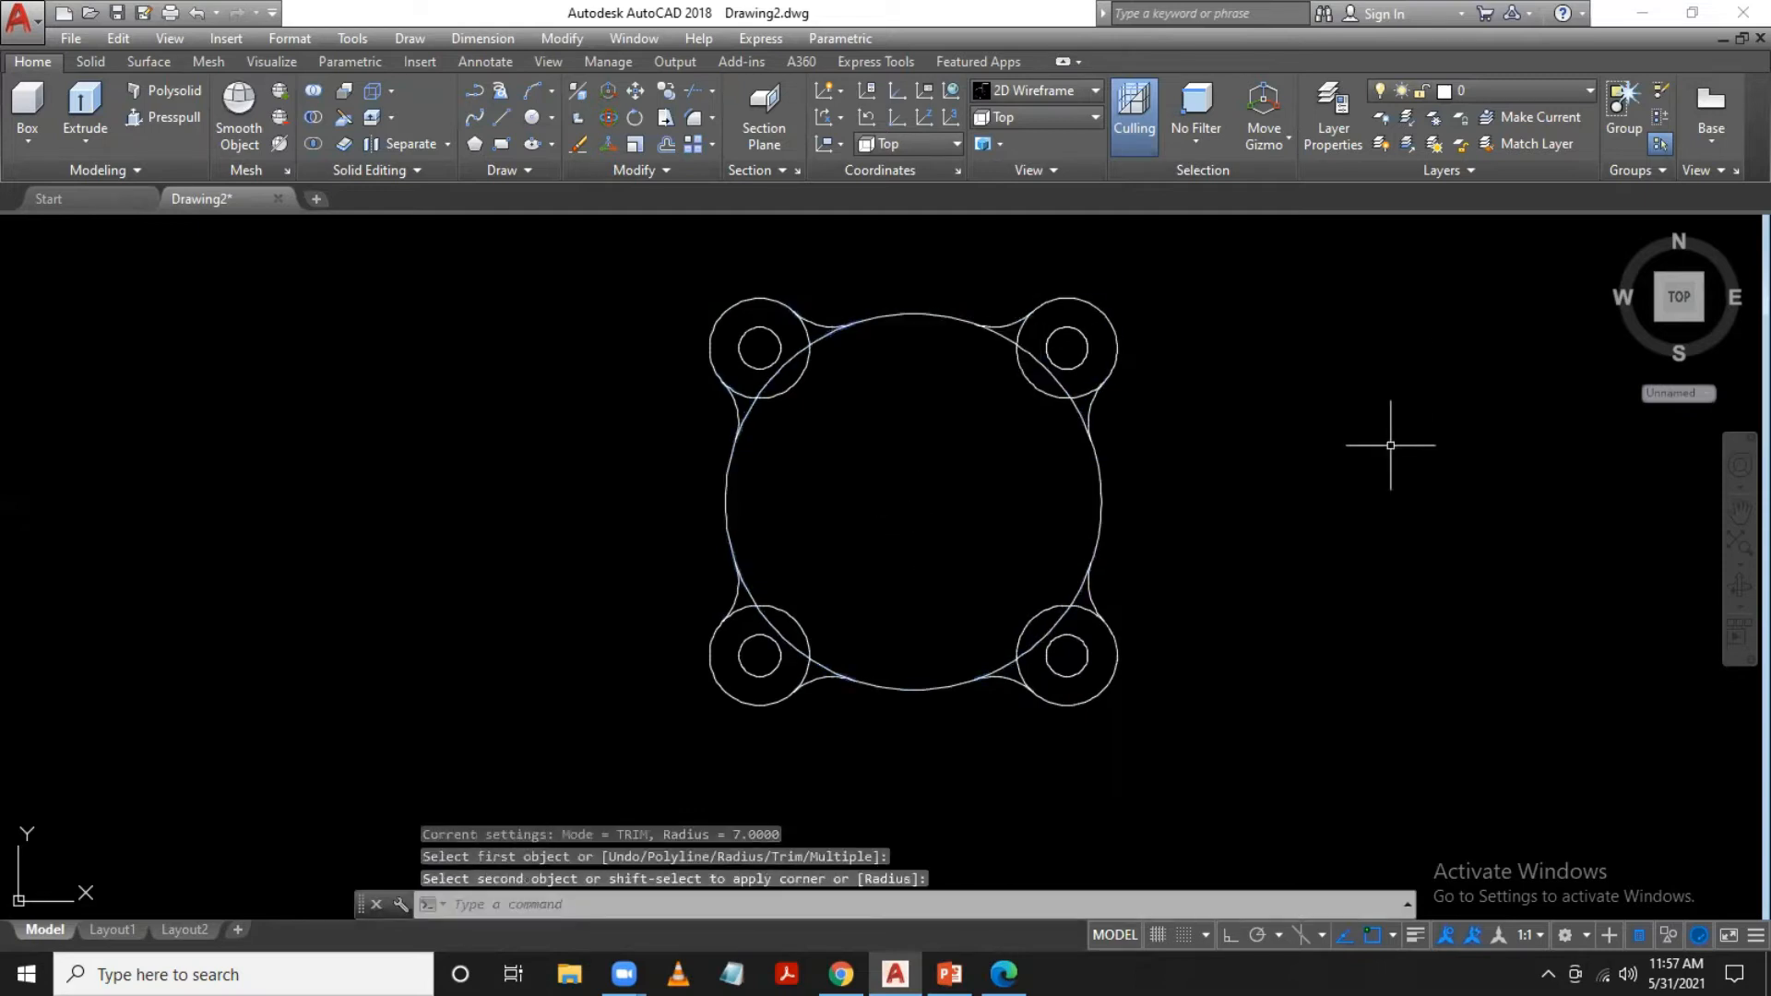
Trim the overlapping arcs of the large circle and lug circle inside the upper-right lug
{"action": "type", "text": "tr"}
{"action": "key", "text": "Return"}
{"action": "key", "text": "Return"}
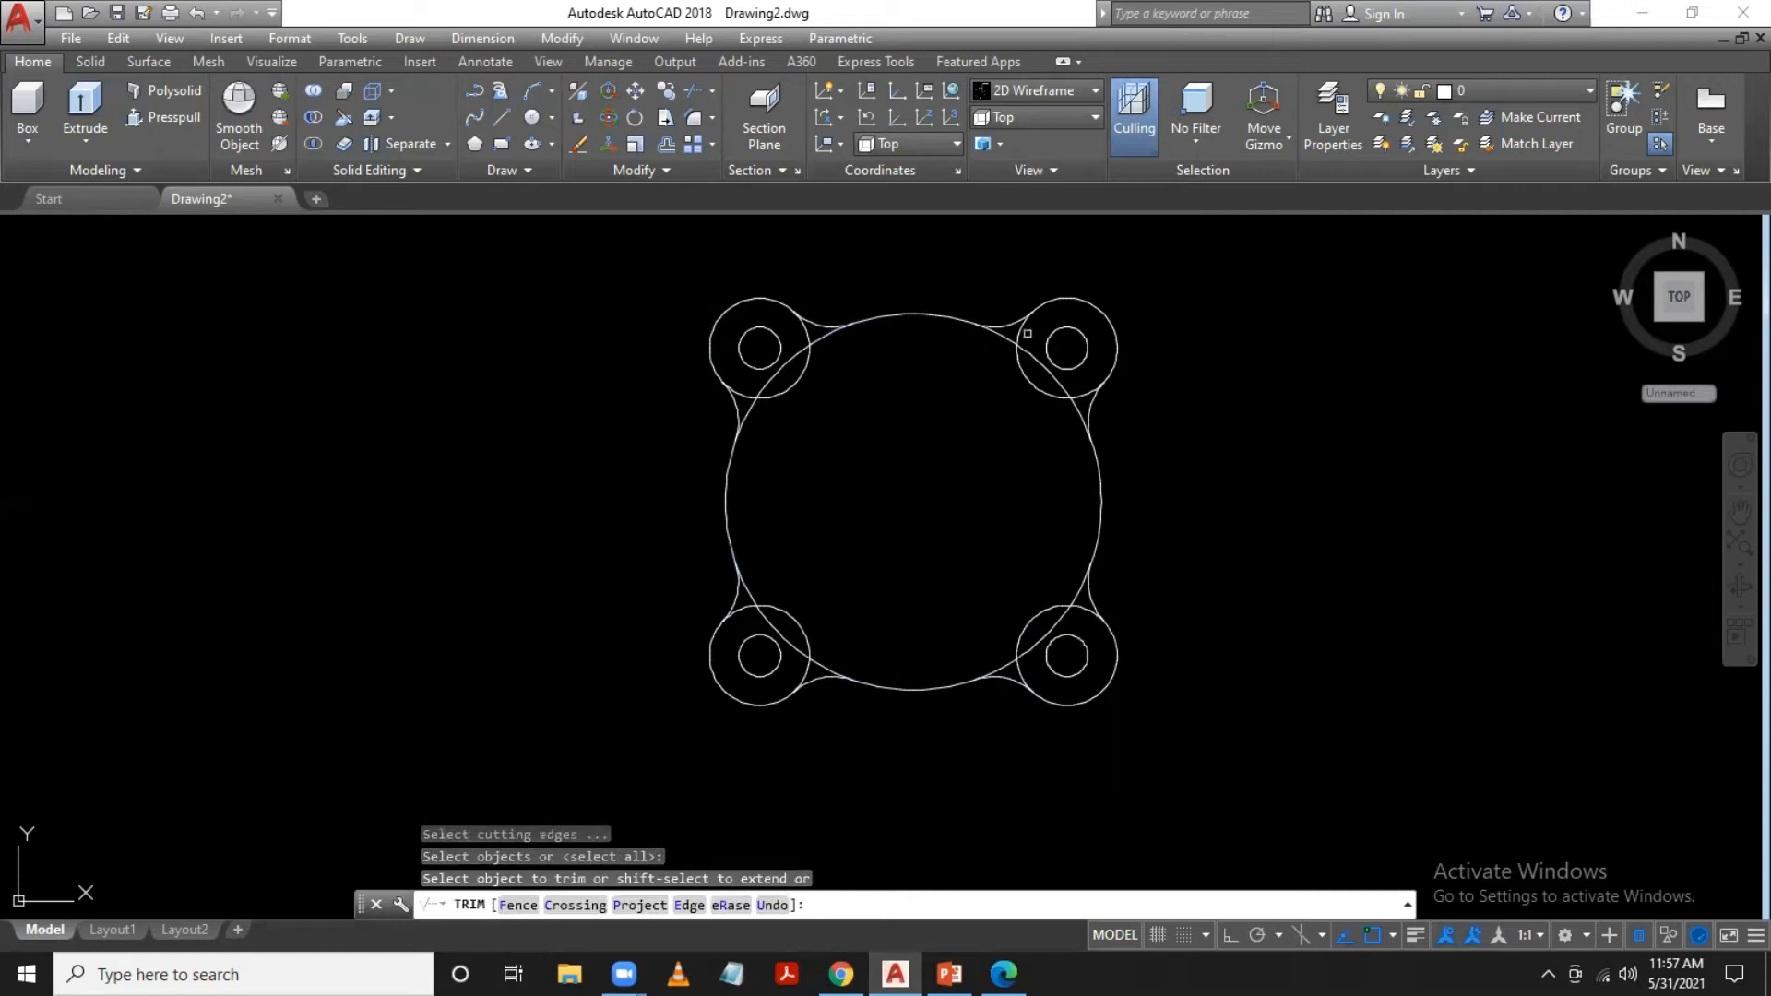
{"action": "left_click", "coordinate": [1027, 331]}
{"action": "left_click", "coordinate": [1013, 340]}
{"action": "left_click", "coordinate": [1032, 341]}
{"action": "left_click", "coordinate": [1020, 364]}
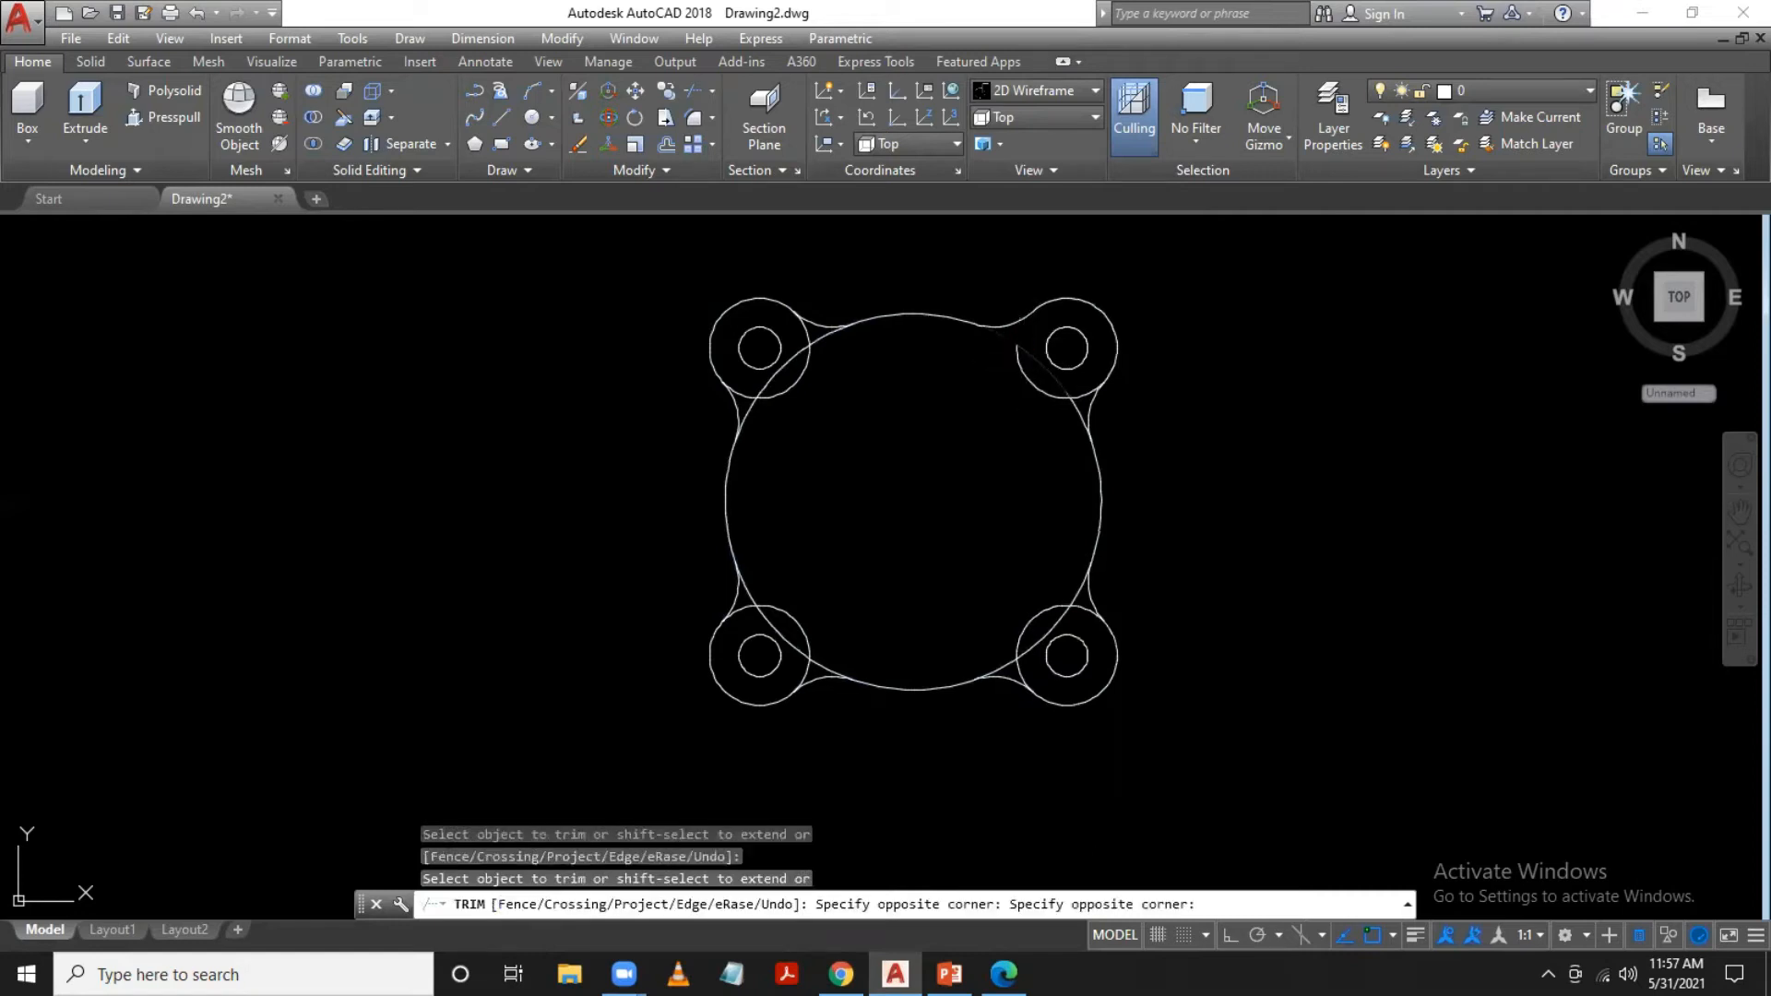
{"action": "left_click", "coordinate": [1024, 369]}
{"action": "left_click", "coordinate": [1078, 383]}
{"action": "left_click", "coordinate": [1053, 414]}
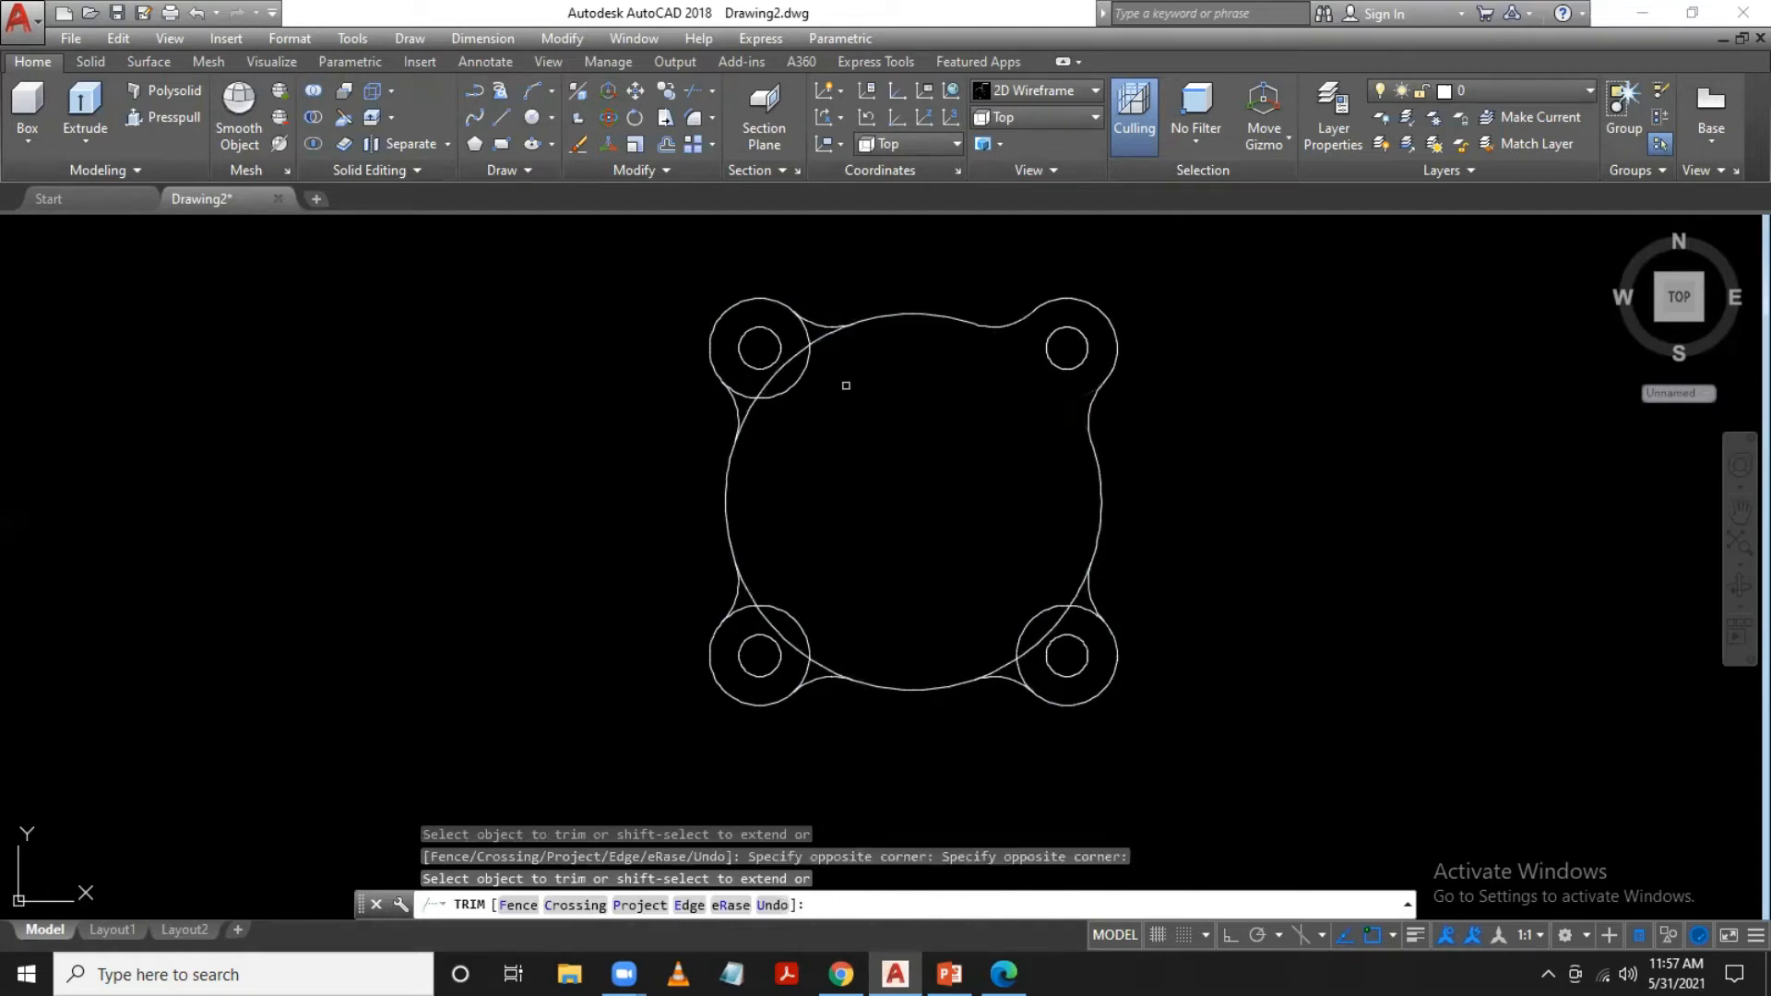
Trim the overlapping arcs of the large circle and lug circle inside the upper-left lug
{"action": "left_click", "coordinate": [779, 339]}
{"action": "scroll", "coordinate": [781, 327], "scroll_direction": "up", "scroll_amount": 3}
{"action": "left_click", "coordinate": [992, 390]}
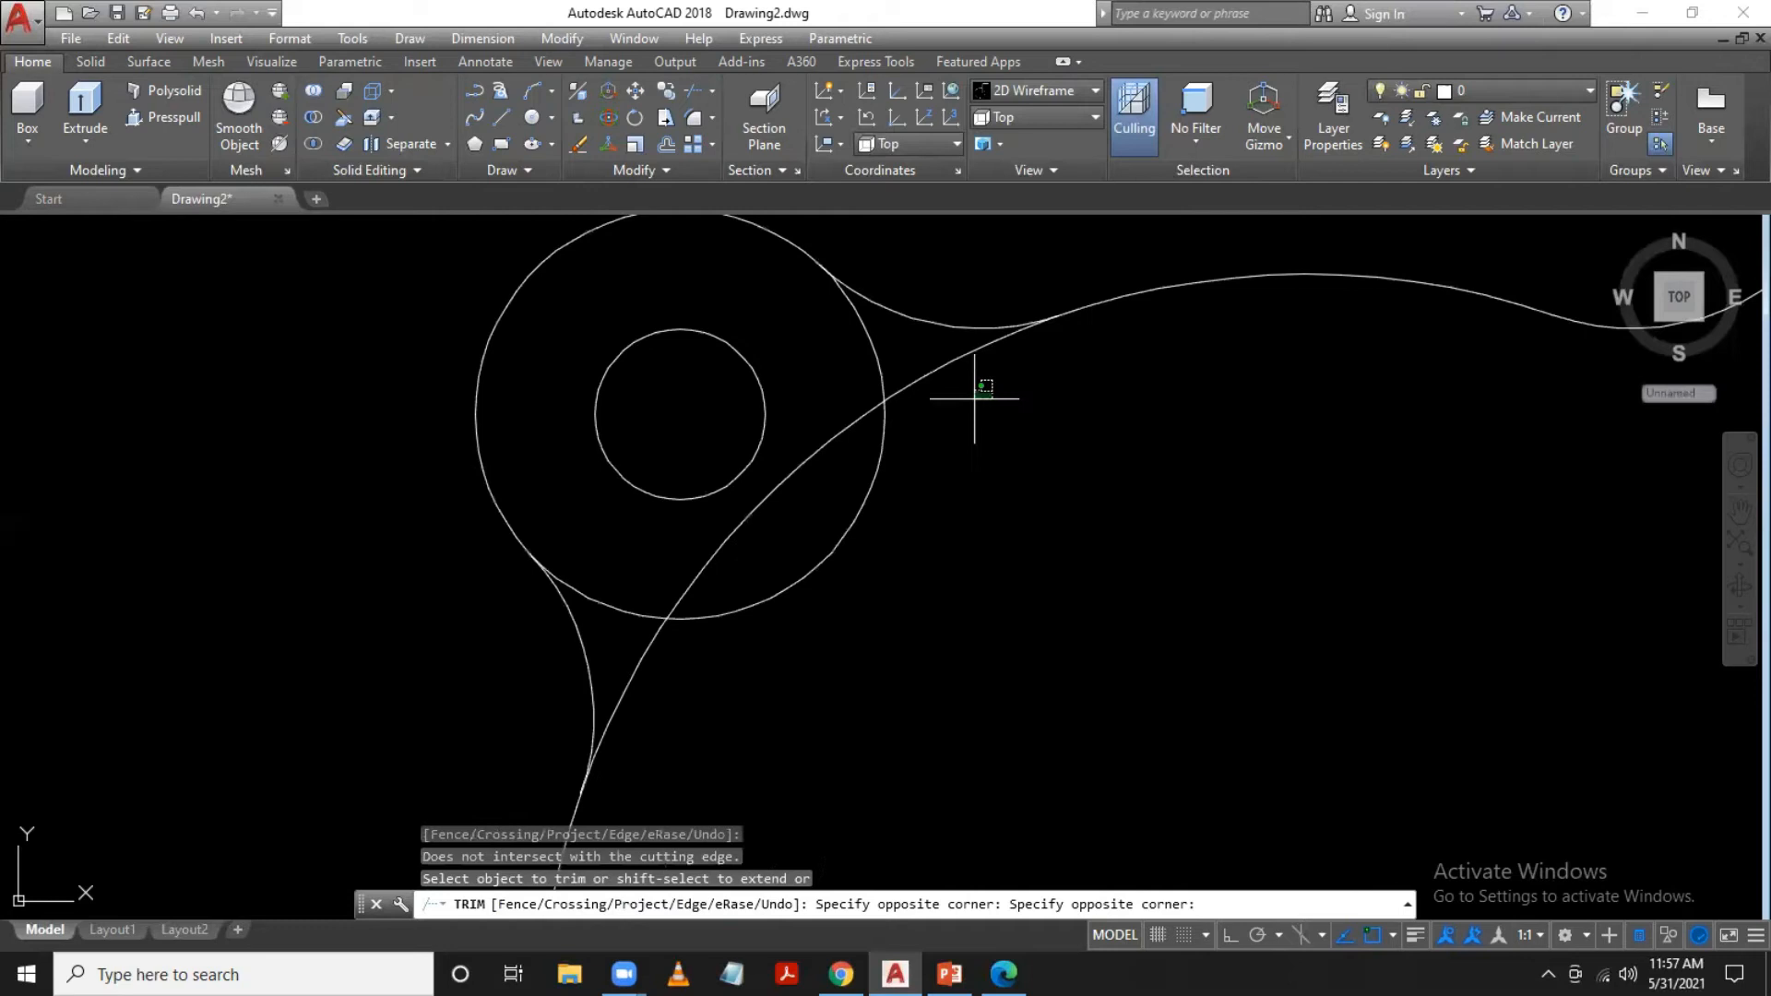
{"action": "left_click", "coordinate": [828, 475]}
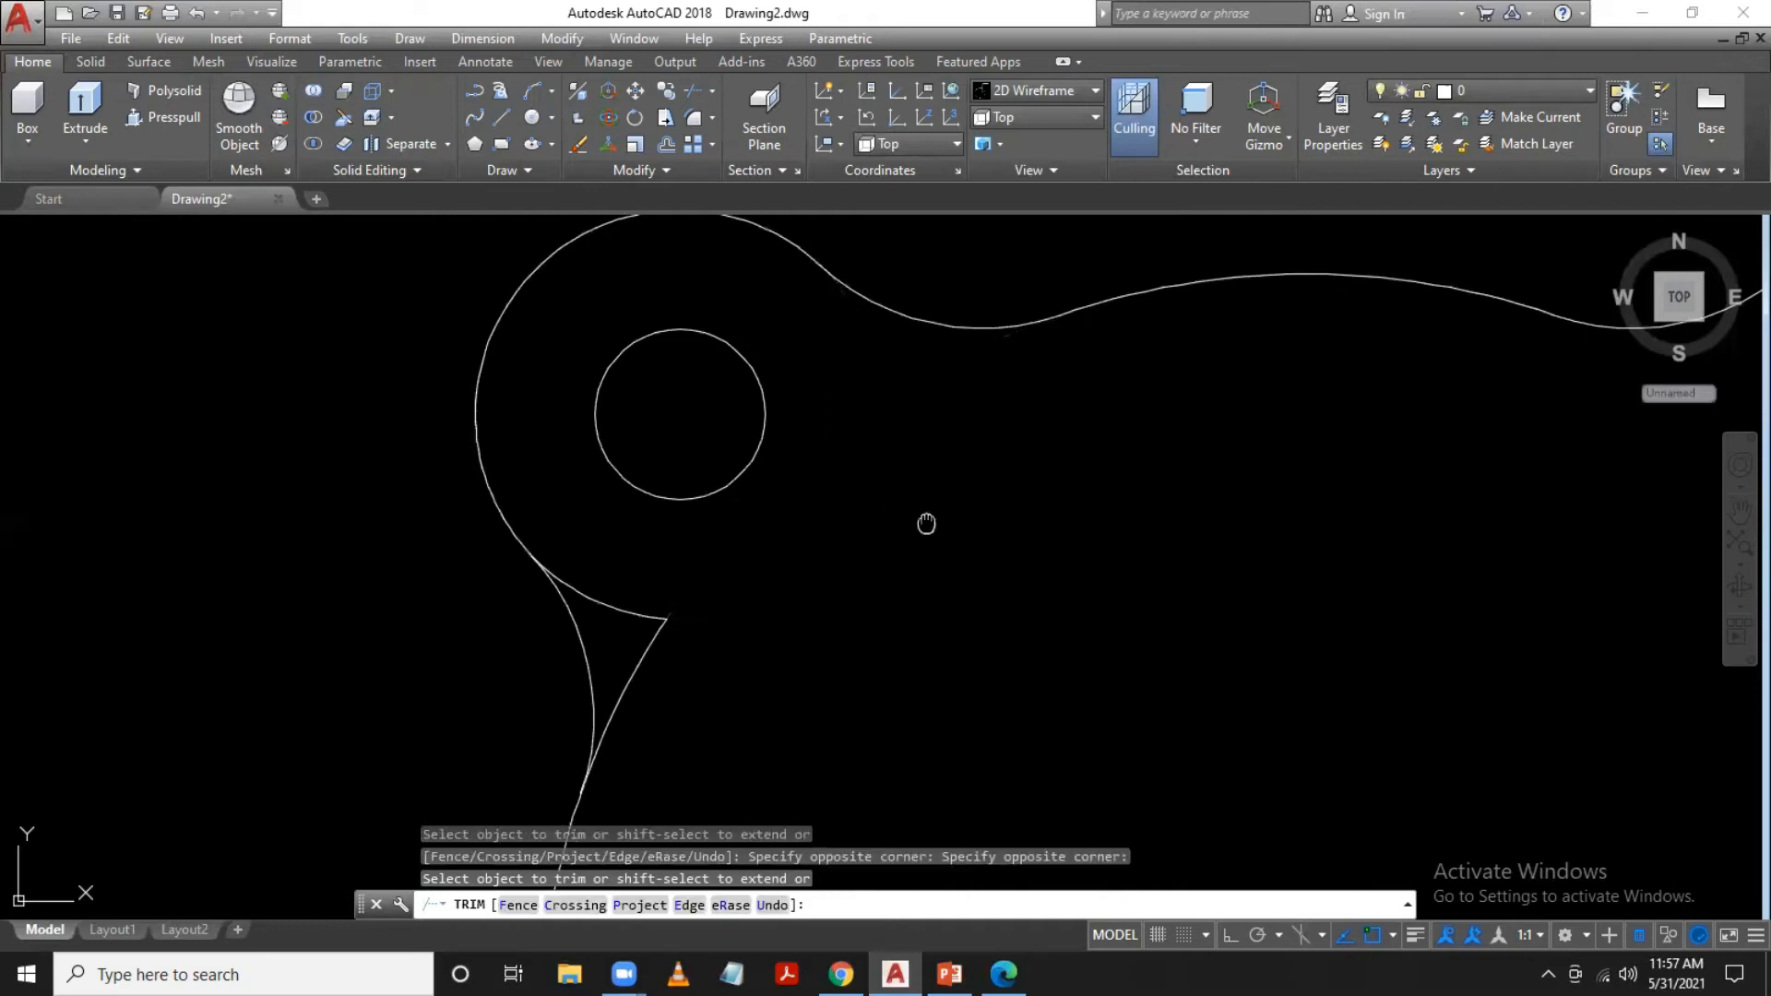
{"action": "middle_click_drag", "start_coordinate": [927, 523], "coordinate": [983, 394]}
{"action": "left_click", "coordinate": [770, 442]}
{"action": "left_click", "coordinate": [695, 557]}
{"action": "scroll", "coordinate": [853, 489], "scroll_direction": "down", "scroll_amount": 3}
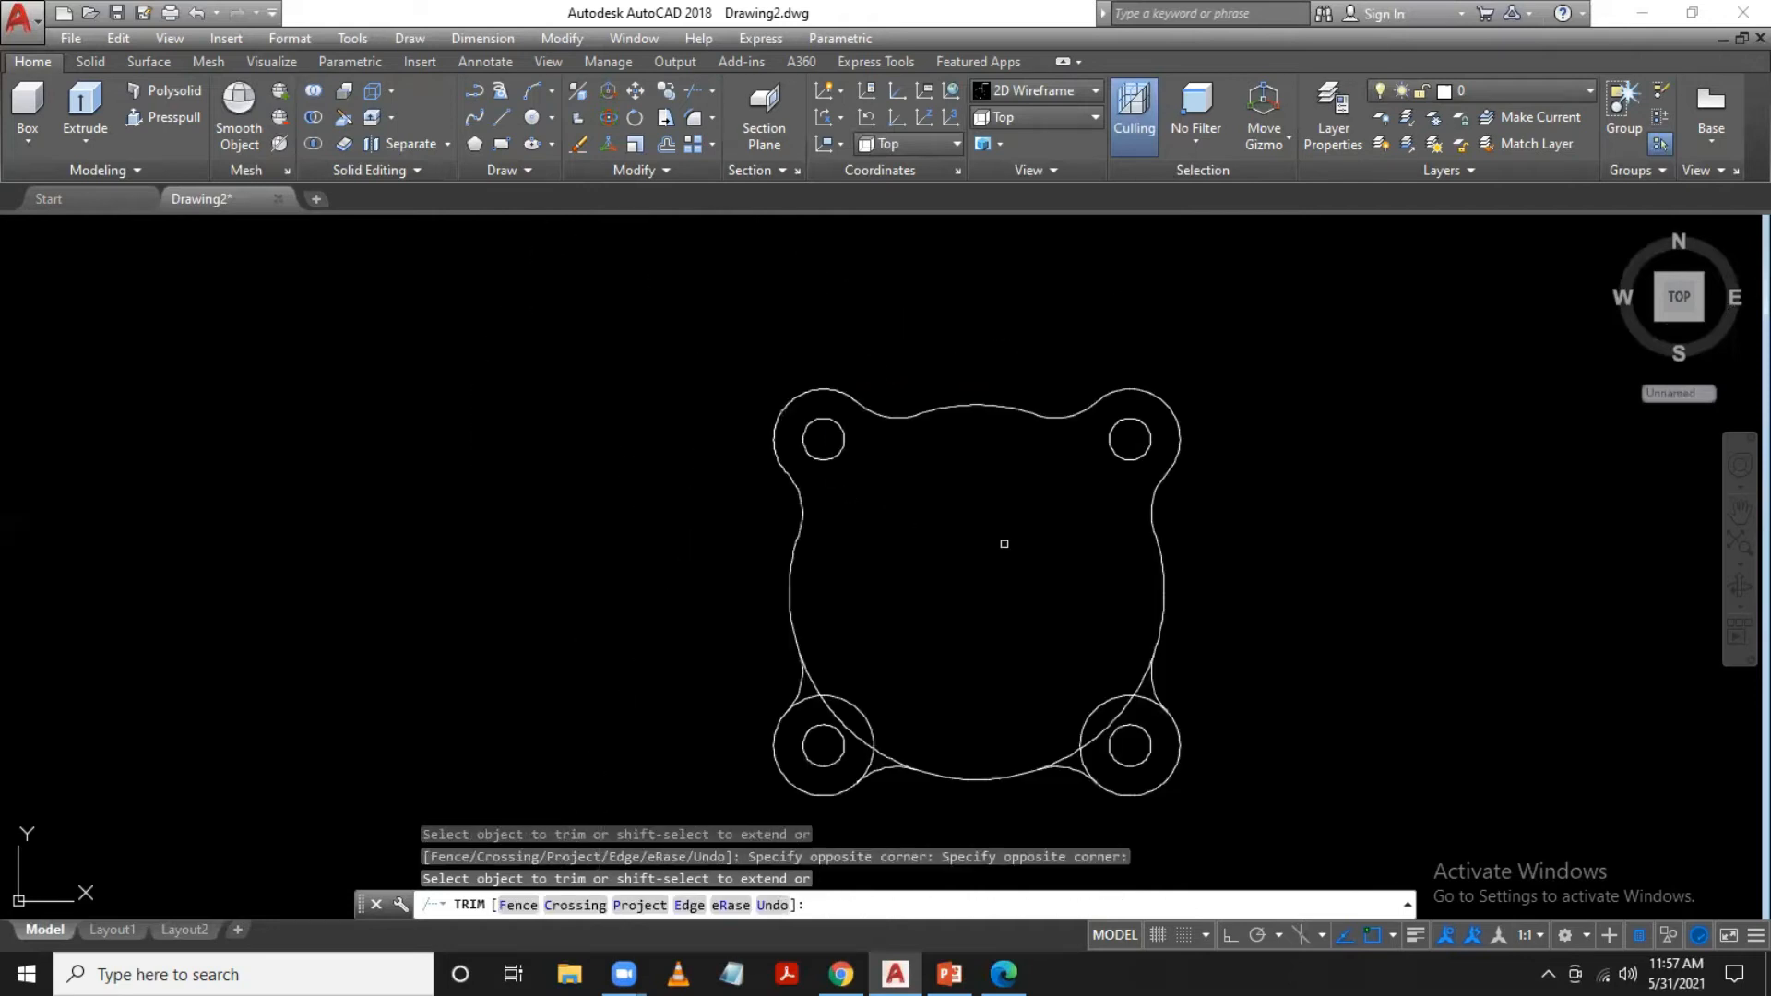
Trim the overlapping arcs of the large circle and lug circle inside the lower-left lug
{"action": "scroll", "coordinate": [791, 412], "scroll_direction": "up", "scroll_amount": 5}
{"action": "left_click", "coordinate": [855, 274]}
{"action": "left_click", "coordinate": [781, 387]}
{"action": "left_click", "coordinate": [1129, 527]}
{"action": "left_click", "coordinate": [1012, 614]}
Trim the overlapping arcs inside the lower-right lug, completing the flange outline, and end the Trim command
{"action": "scroll", "coordinate": [1123, 476], "scroll_direction": "down", "scroll_amount": 2}
{"action": "middle_click_drag", "start_coordinate": [1237, 419], "coordinate": [934, 490]}
{"action": "scroll", "coordinate": [1116, 627], "scroll_direction": "up", "scroll_amount": 2}
{"action": "left_click", "coordinate": [1154, 601]}
{"action": "left_click", "coordinate": [1048, 539]}
{"action": "left_click", "coordinate": [1283, 406]}
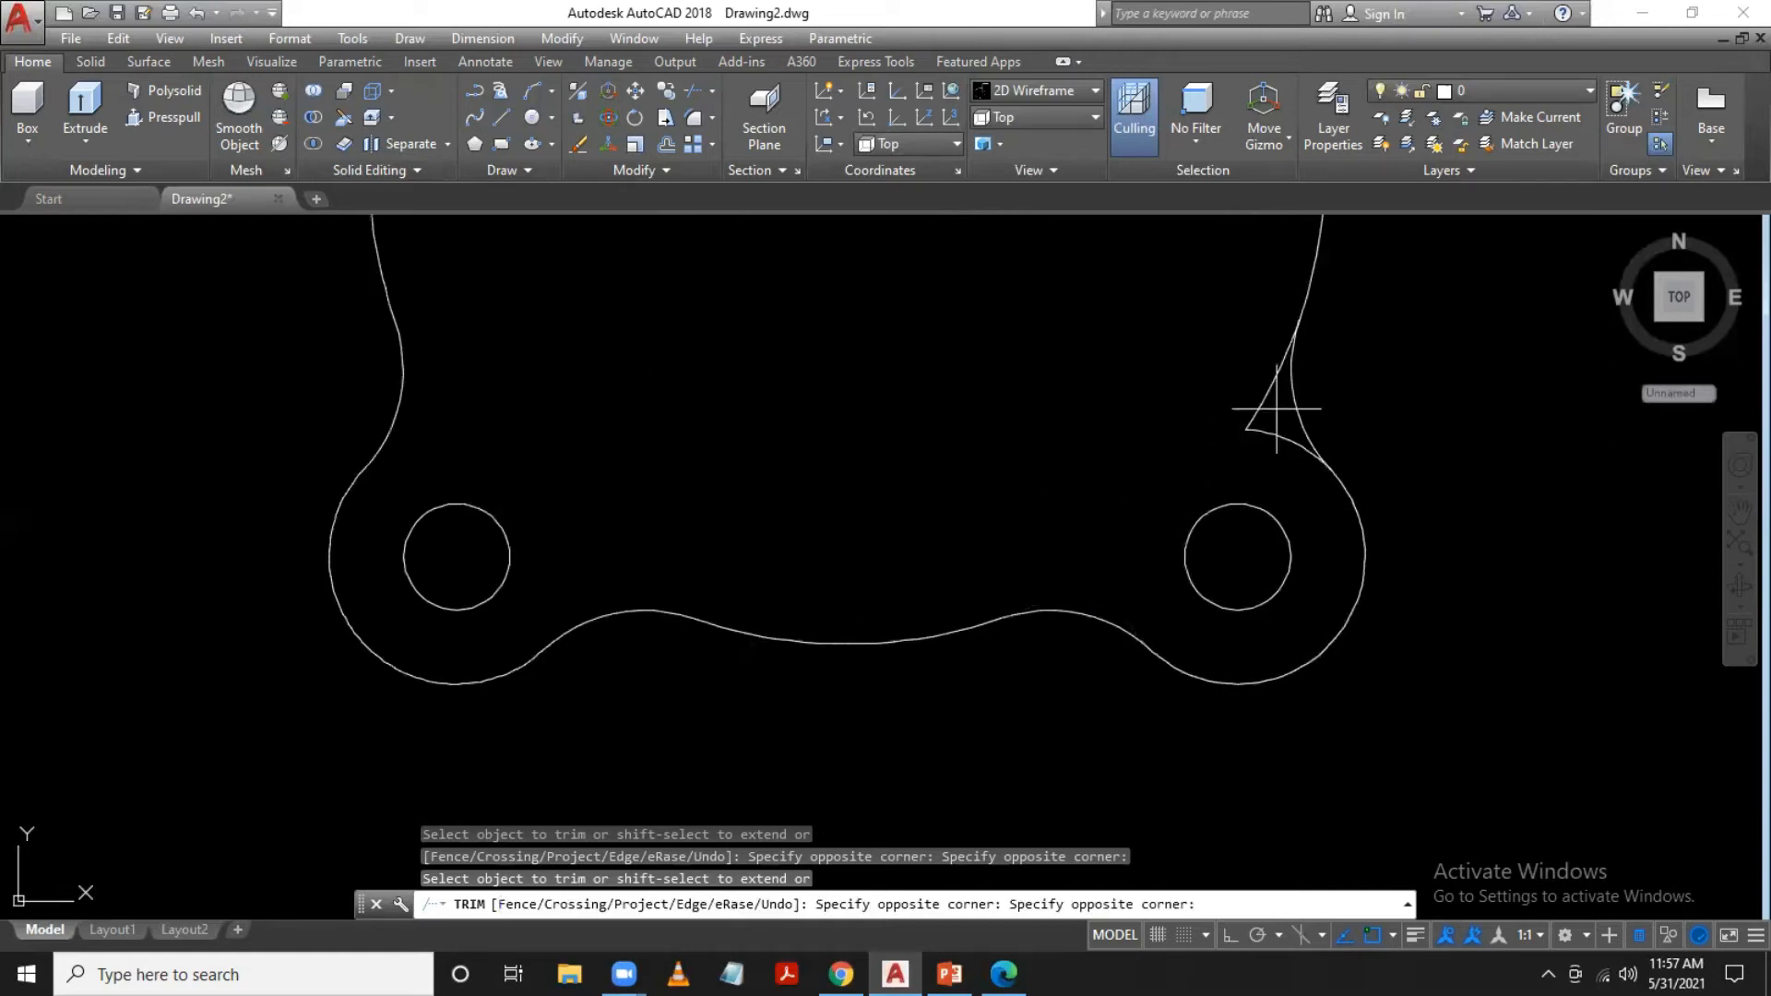
{"action": "left_click", "coordinate": [1204, 448]}
{"action": "scroll", "coordinate": [1218, 454], "scroll_direction": "down", "scroll_amount": 3}
{"action": "middle_click_drag", "start_coordinate": [1305, 455], "coordinate": [1258, 514]}
{"action": "key", "text": "Escape"}
{"action": "scroll", "coordinate": [1252, 499], "scroll_direction": "up", "scroll_amount": 2}
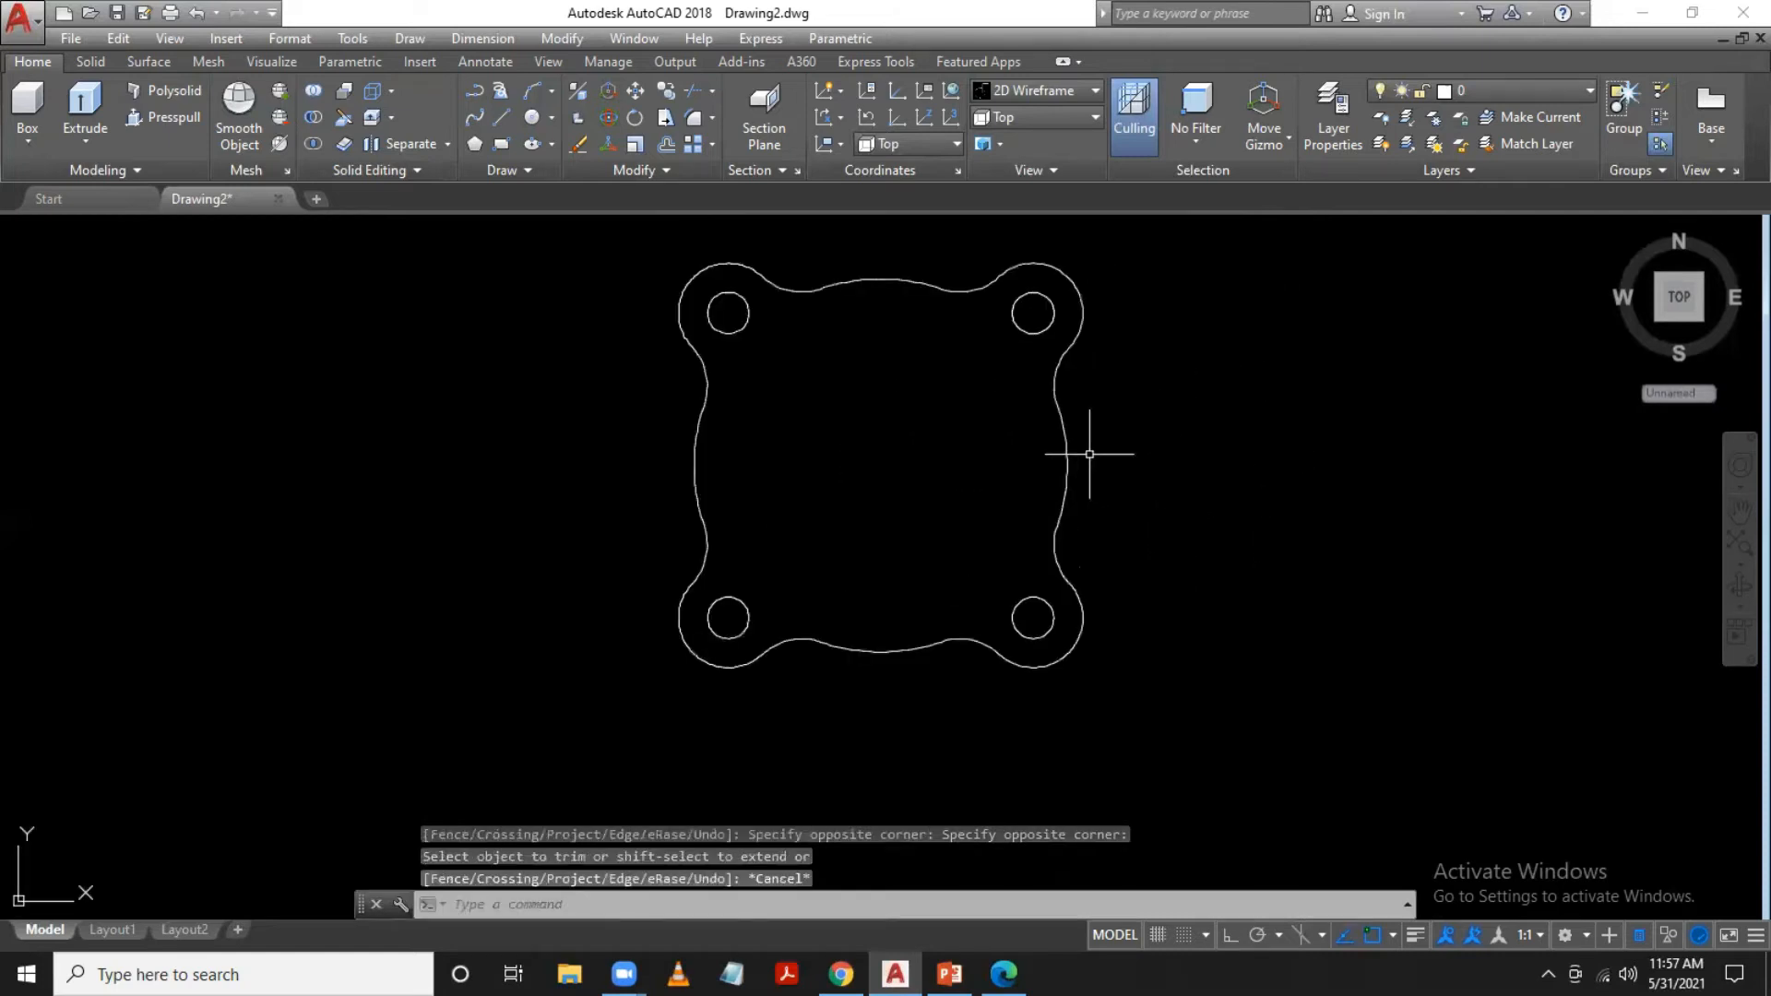
{"action": "middle_click_drag", "start_coordinate": [1119, 462], "coordinate": [1123, 516]}
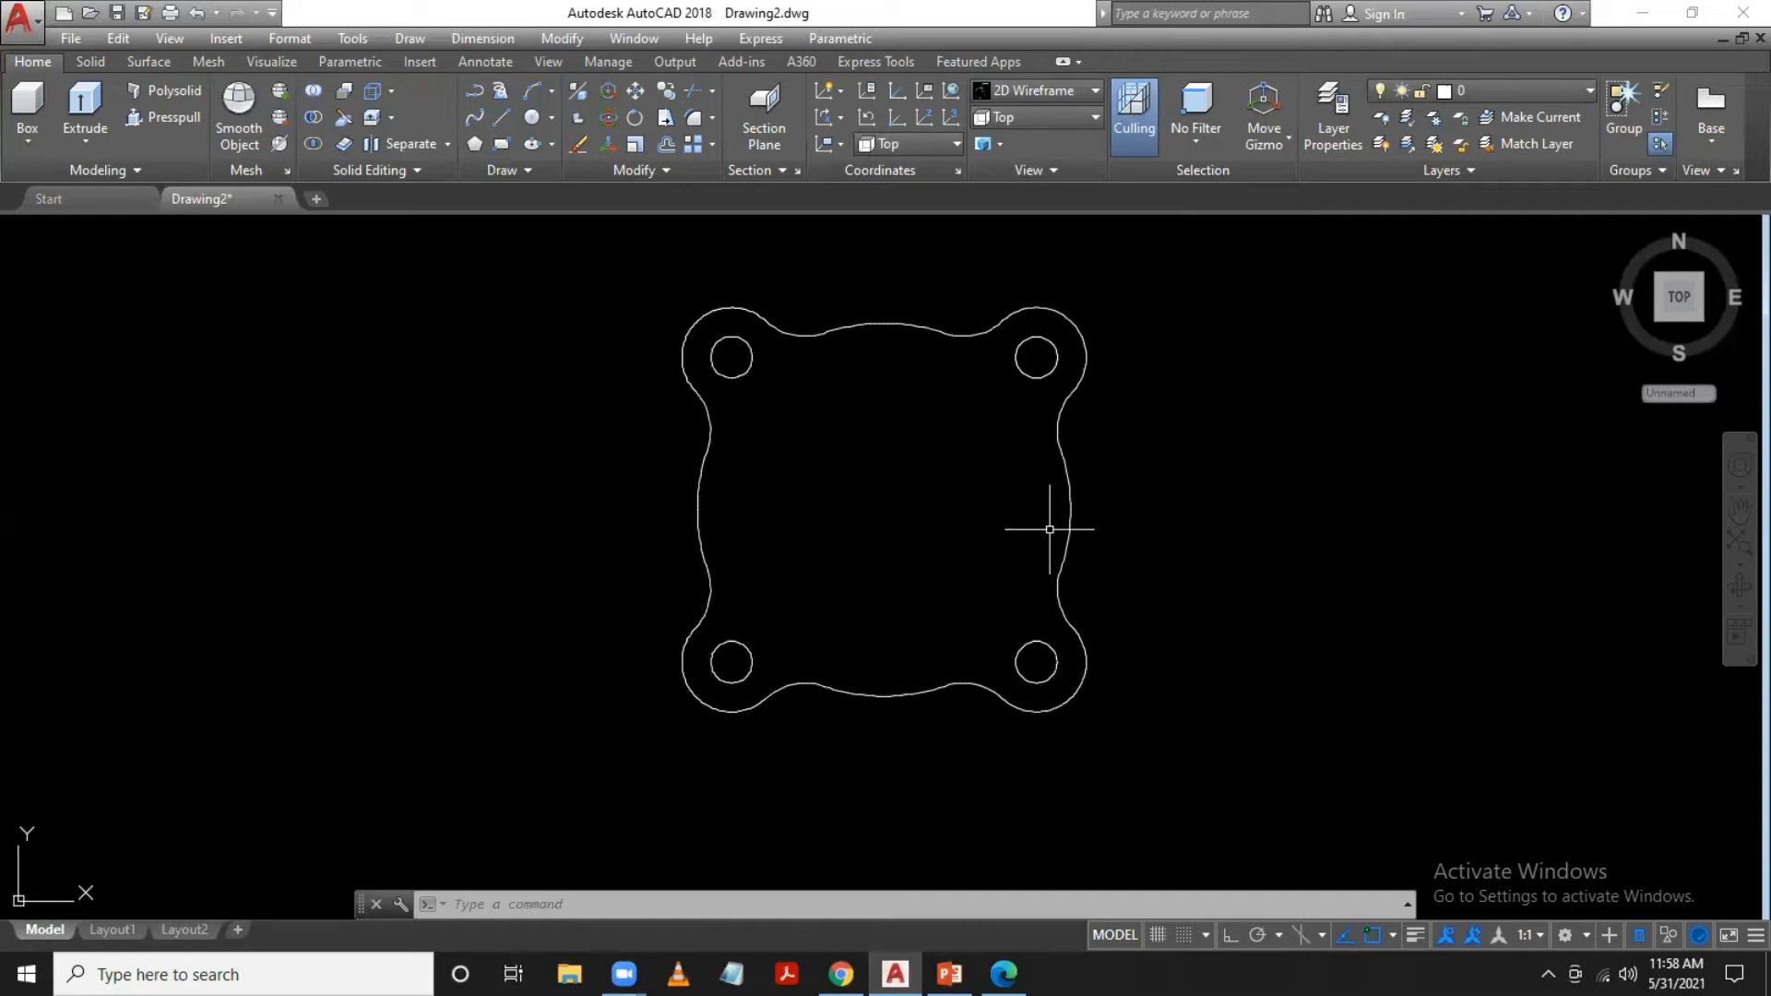
Convert the flange outline and the four hole circles into regions
{"action": "type", "text": "reg"}
{"action": "key", "text": "Return"}
{"action": "left_click", "coordinate": [1122, 259]}
{"action": "left_click", "coordinate": [565, 794]}
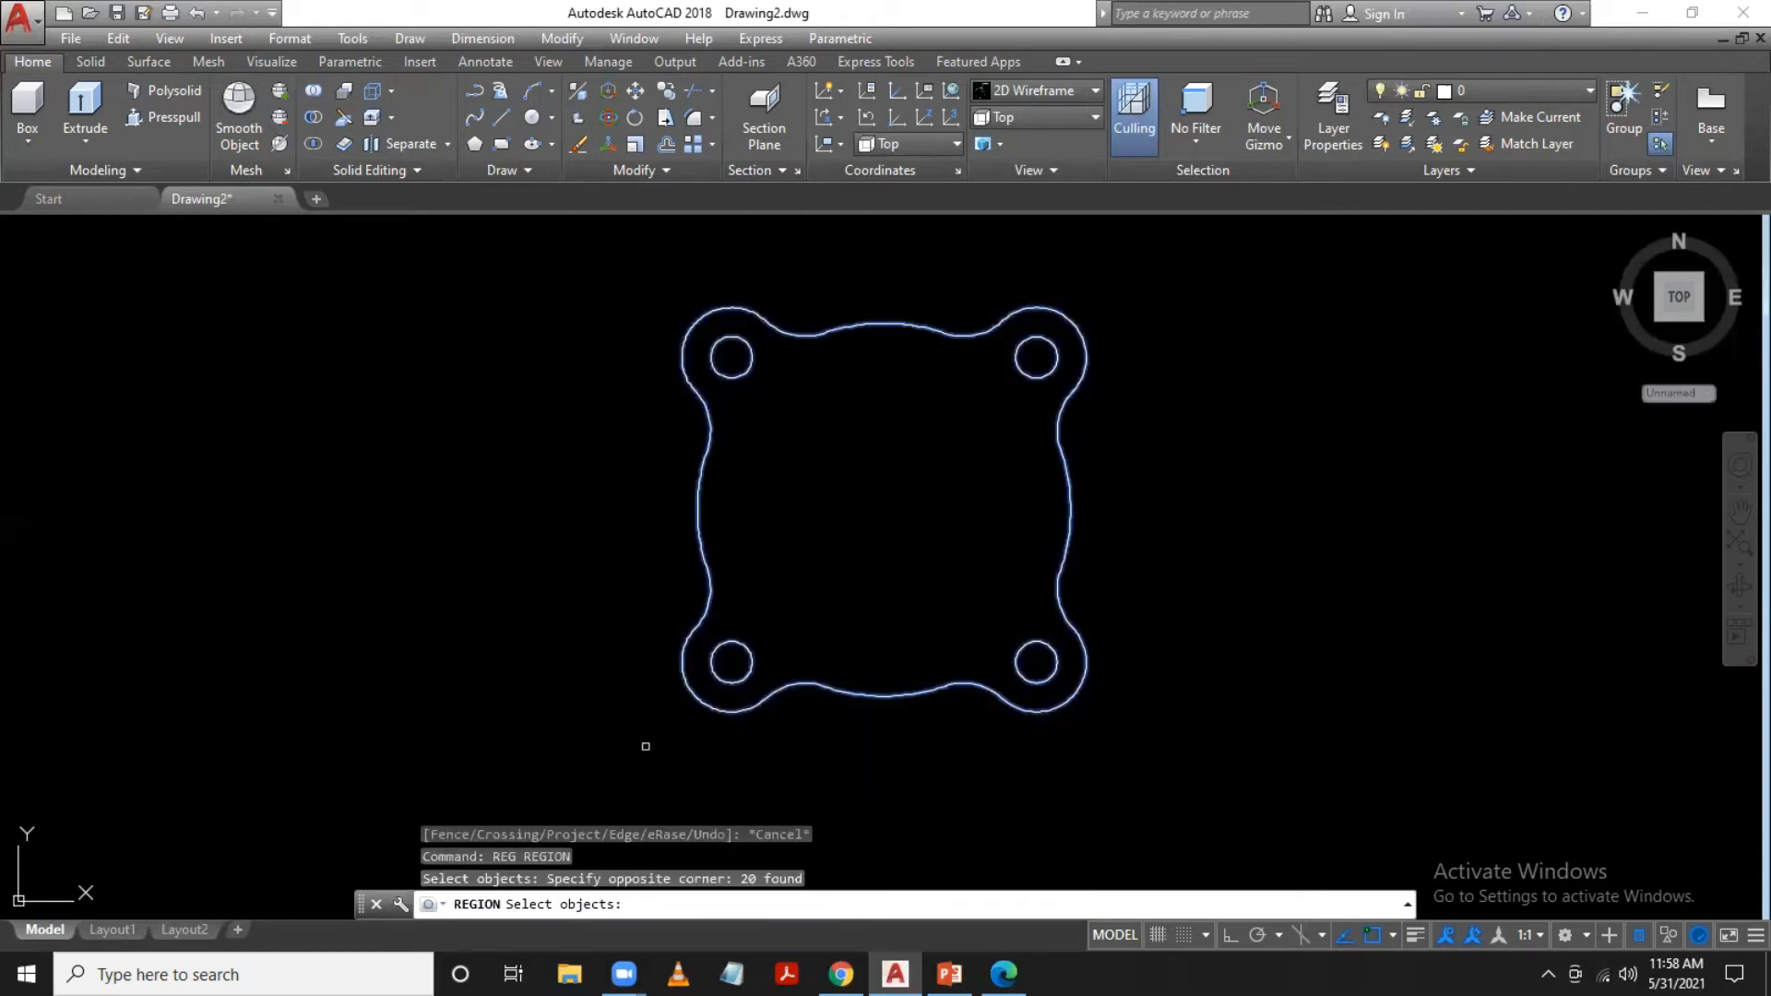
{"action": "key", "text": "Return"}
{"action": "mouse_move", "coordinate": [747, 653]}
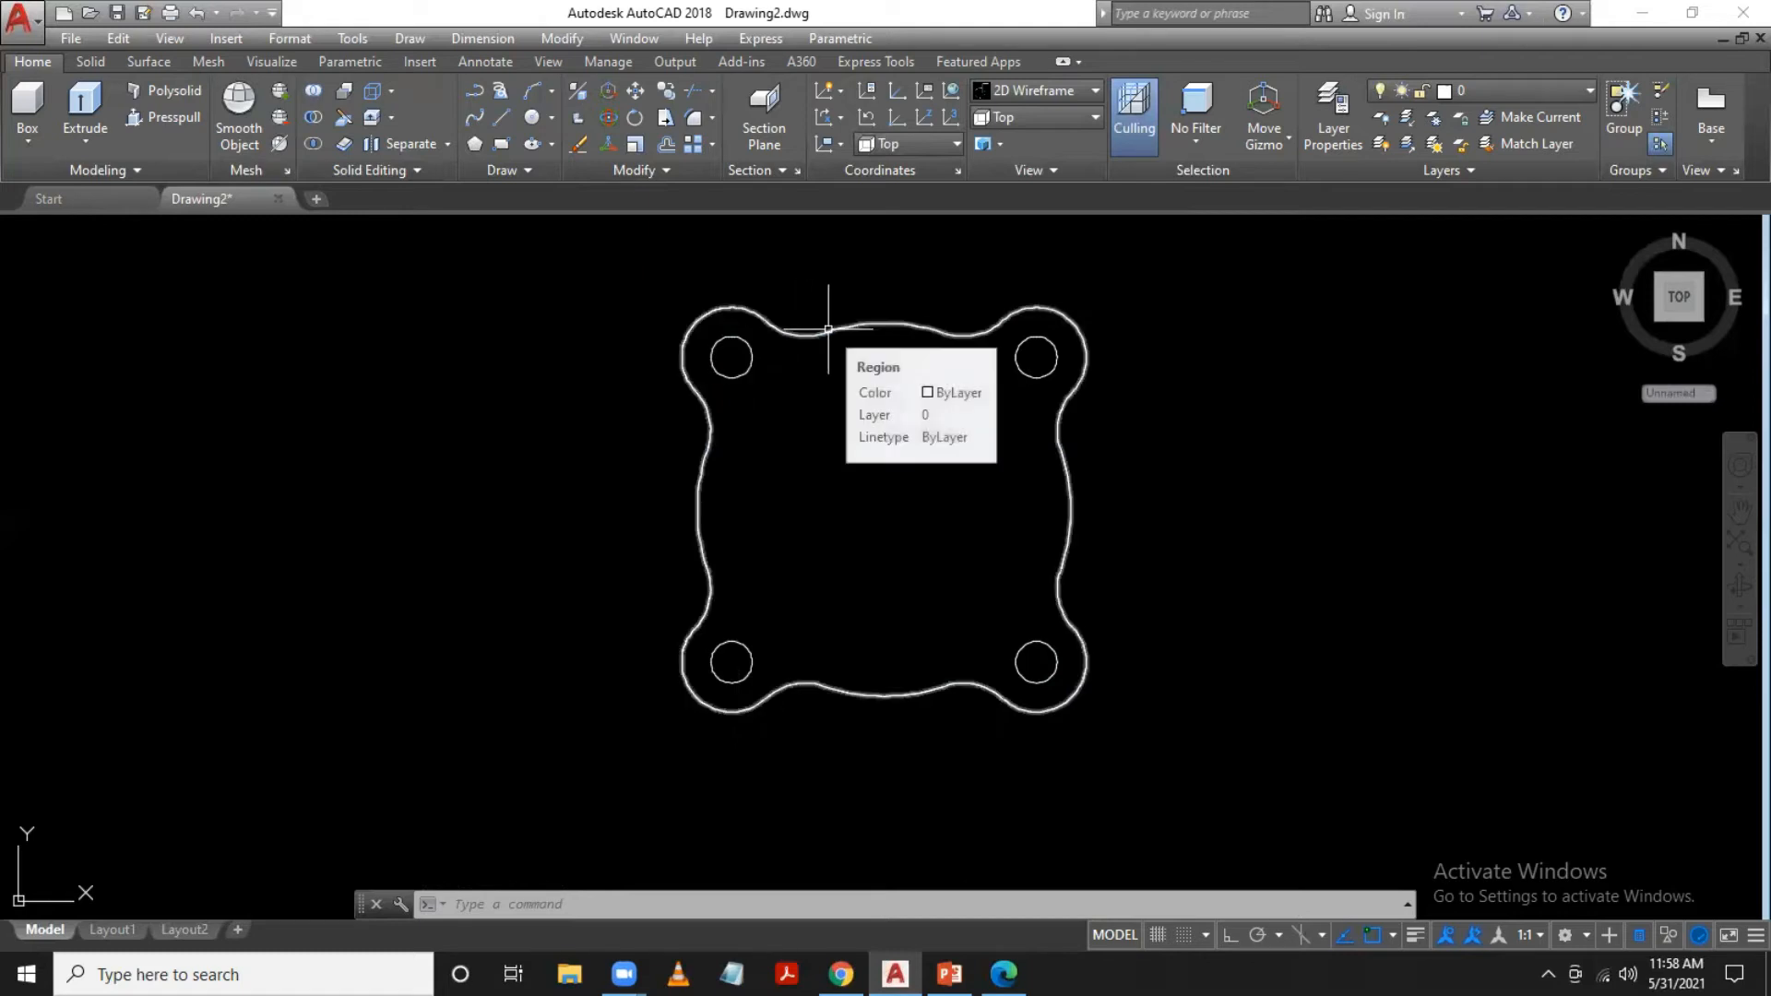
Try to run the Region command again on the flange outline and the four holes
{"action": "type", "text": "re"}
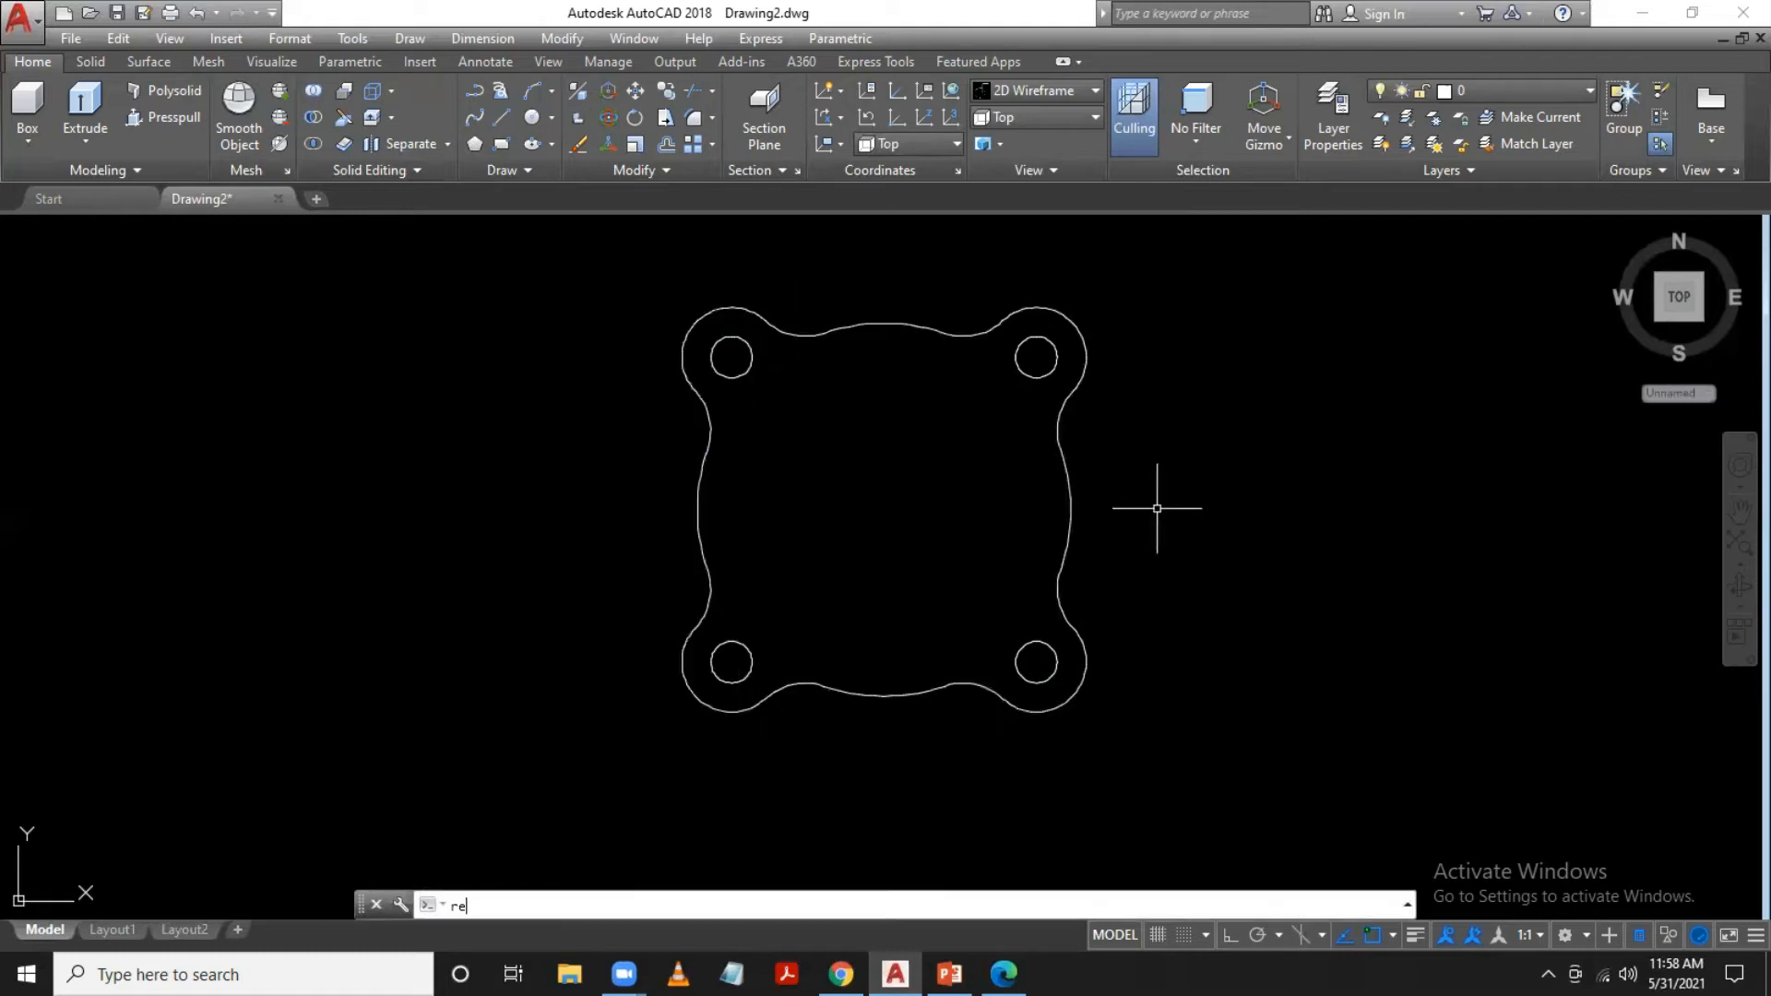
{"action": "type", "text": "g"}
{"action": "key", "text": "Return"}
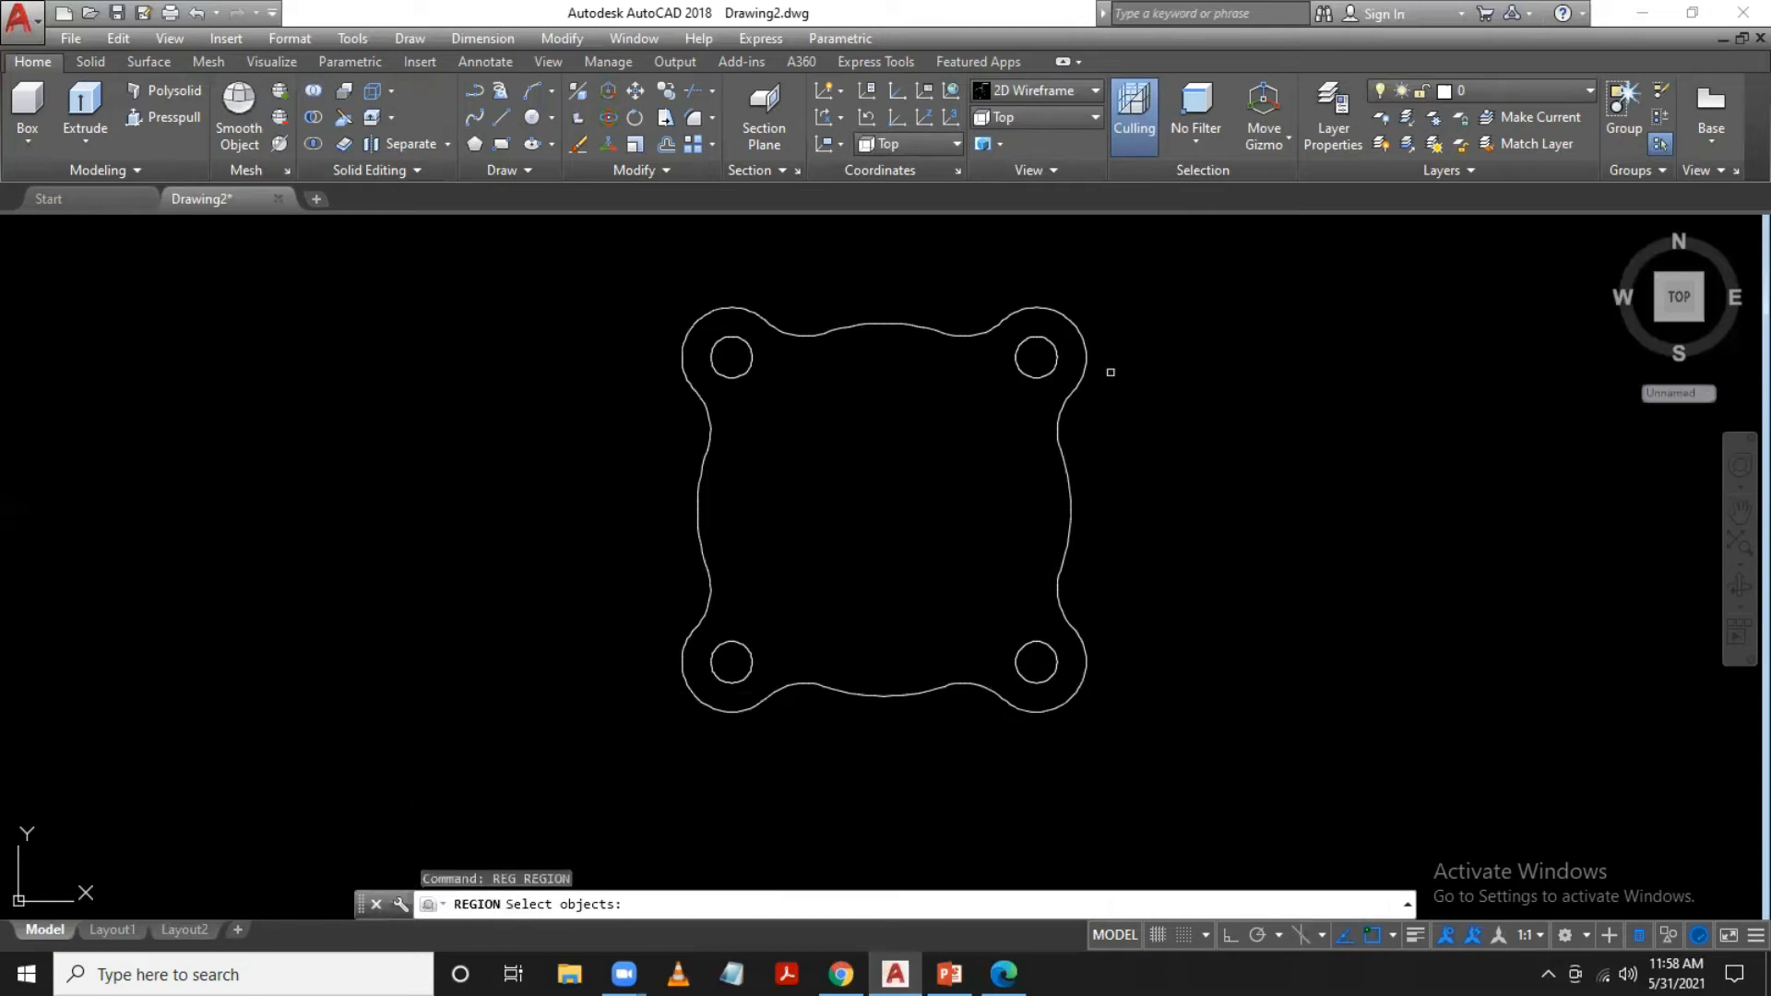
{"action": "left_click", "coordinate": [1130, 306]}
{"action": "left_click", "coordinate": [653, 755]}
{"action": "key", "text": "Return"}
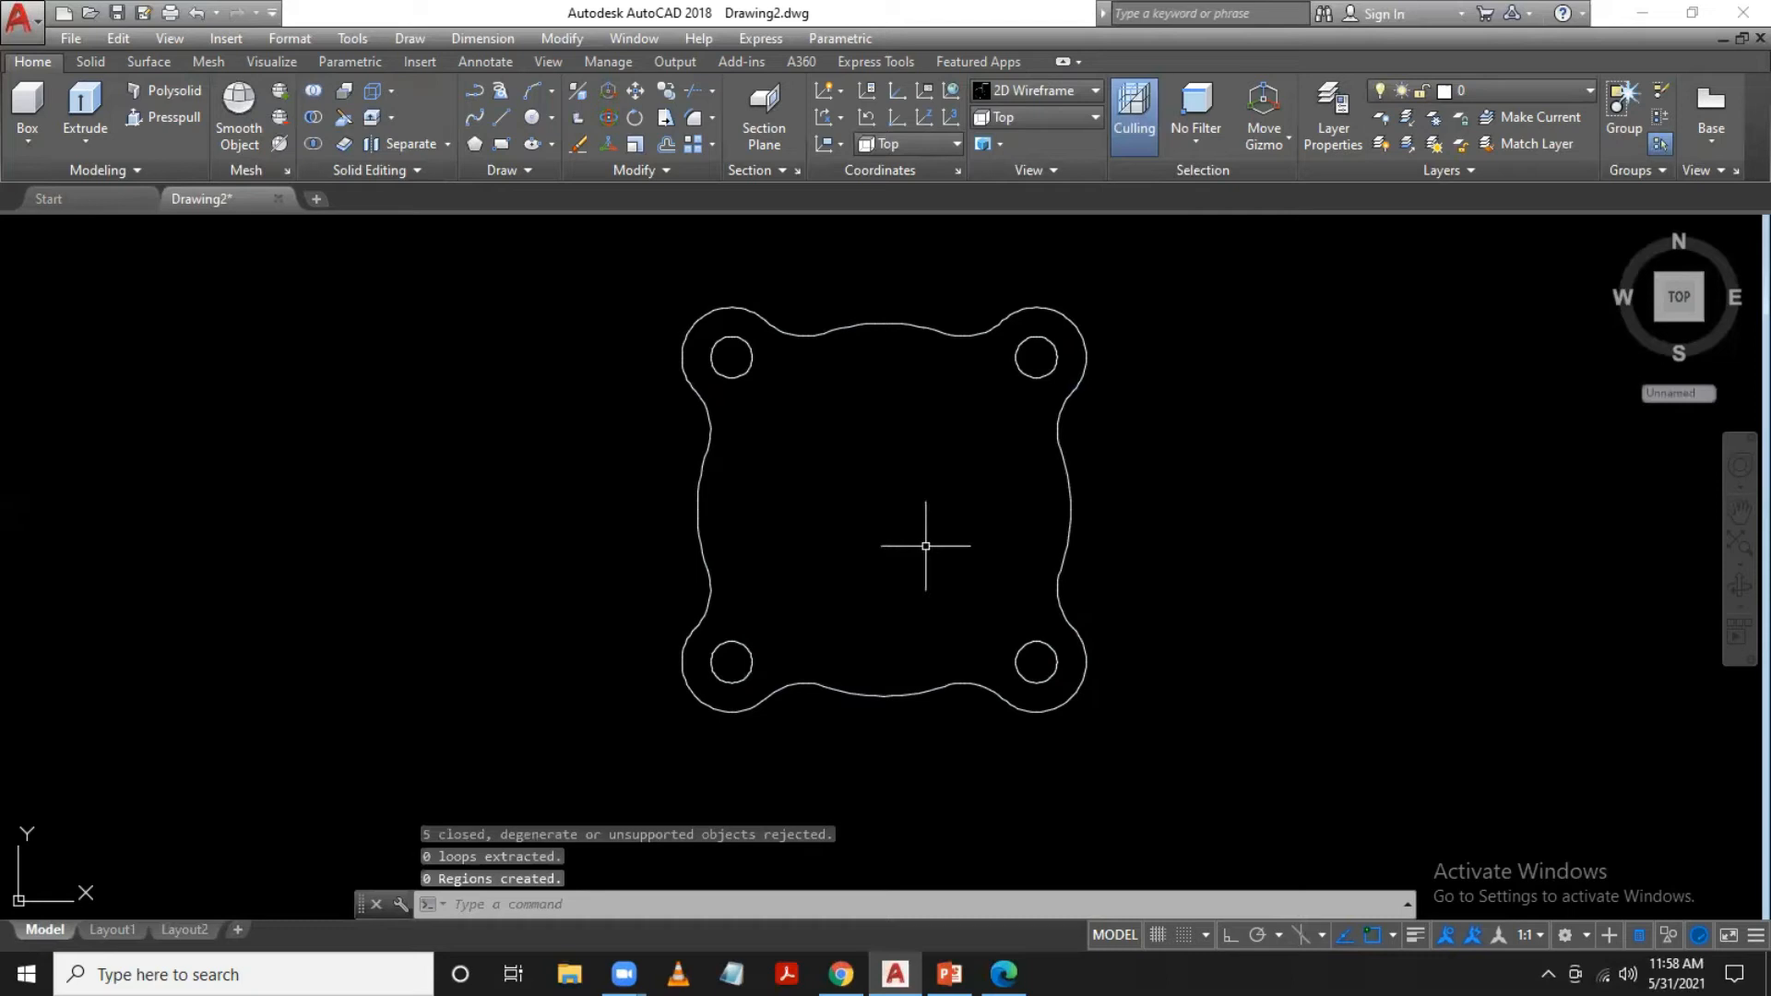
{"action": "key", "text": "Escape"}
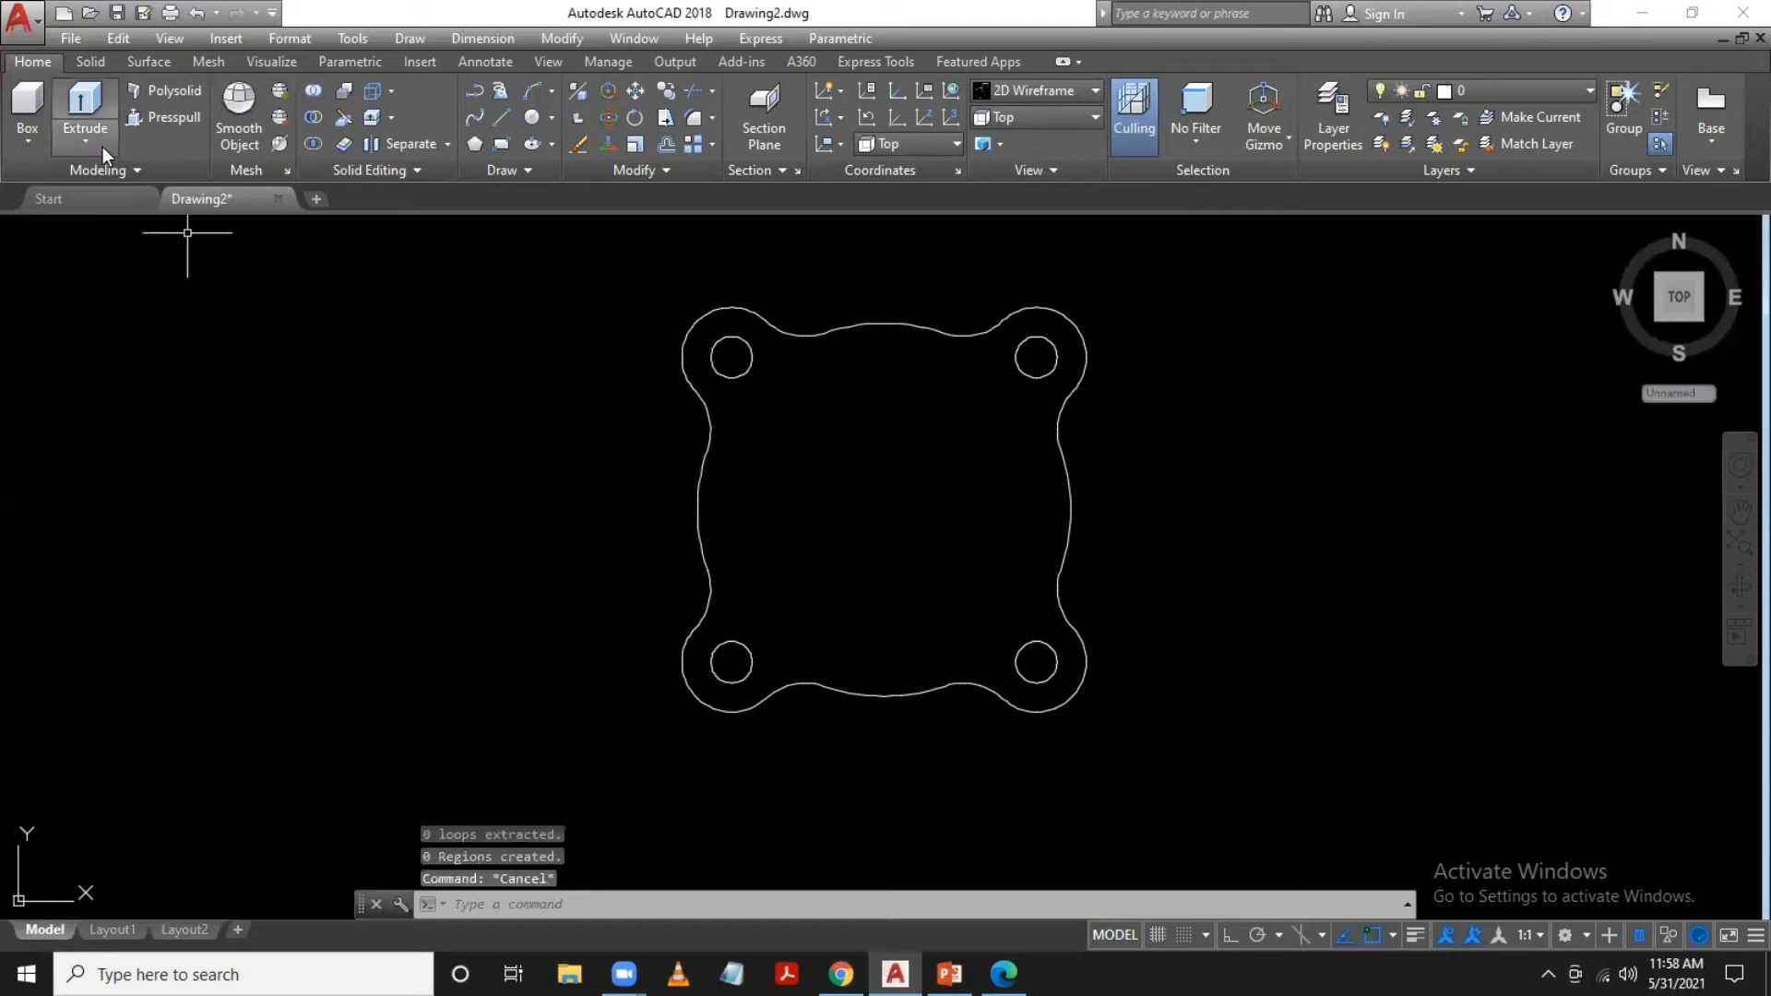
Extrude the flange outline and the four hole regions to a height of 3
{"action": "left_click", "coordinate": [86, 103]}
{"action": "left_click", "coordinate": [1173, 258]}
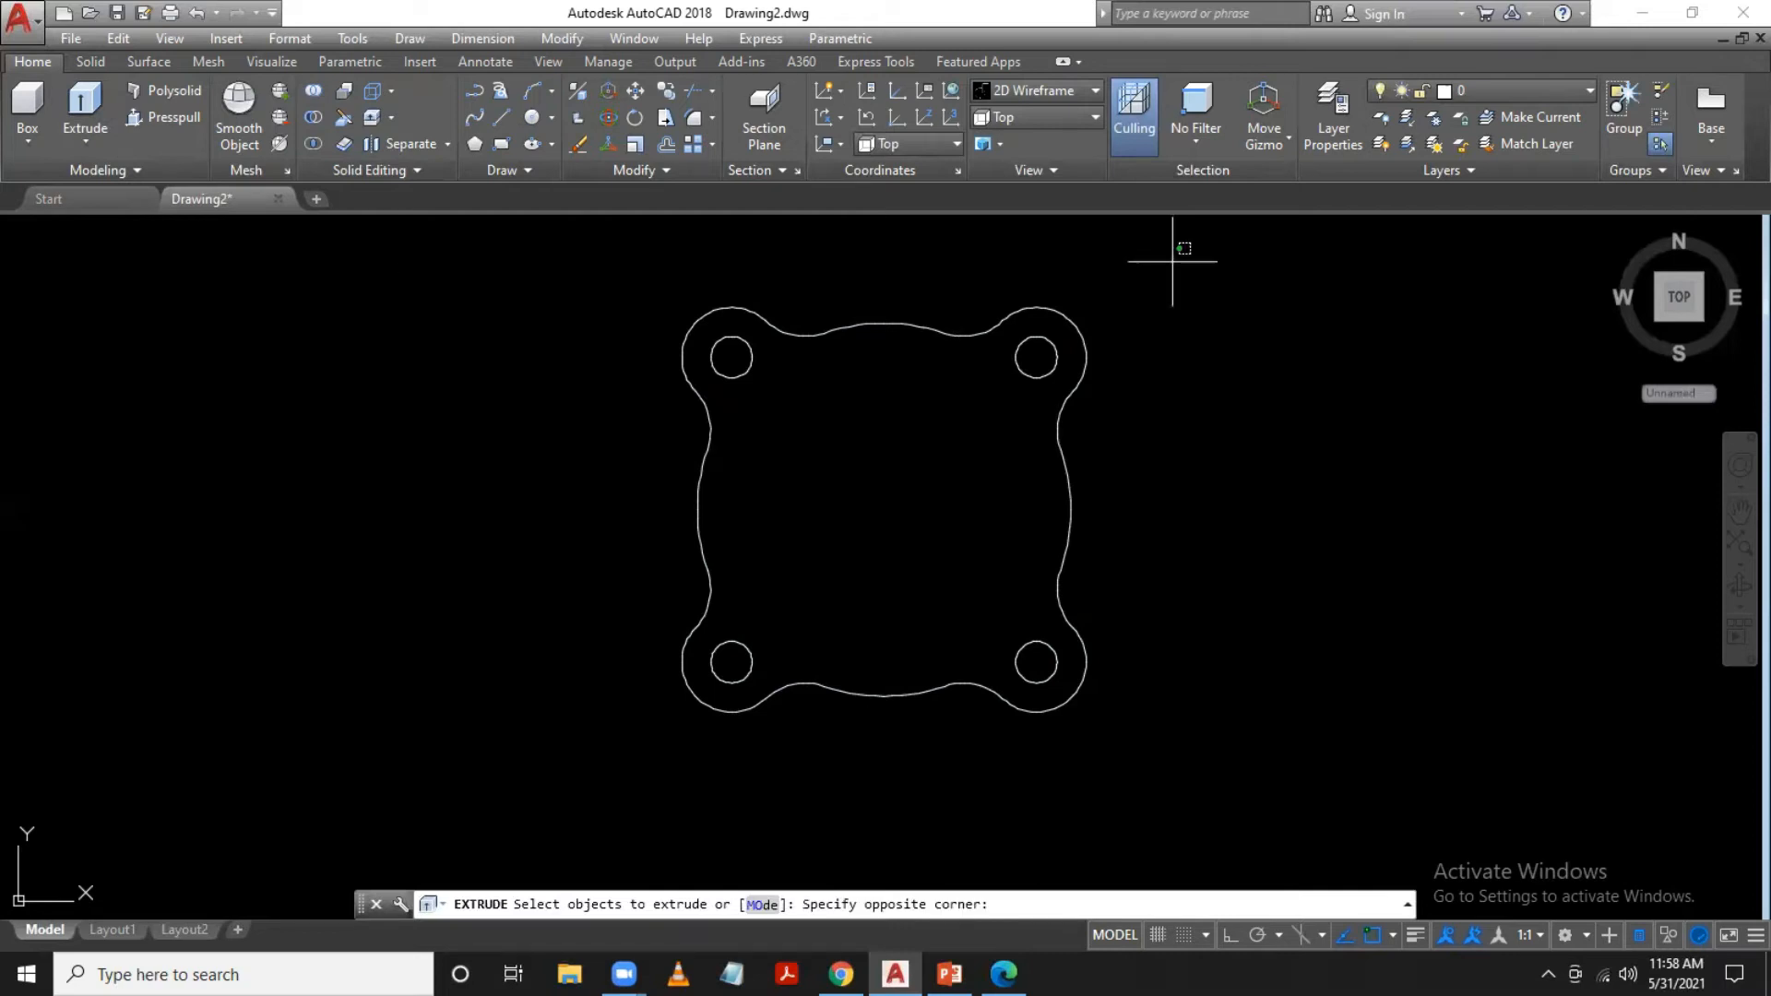
{"action": "left_click", "coordinate": [611, 785]}
{"action": "key", "text": "Return"}
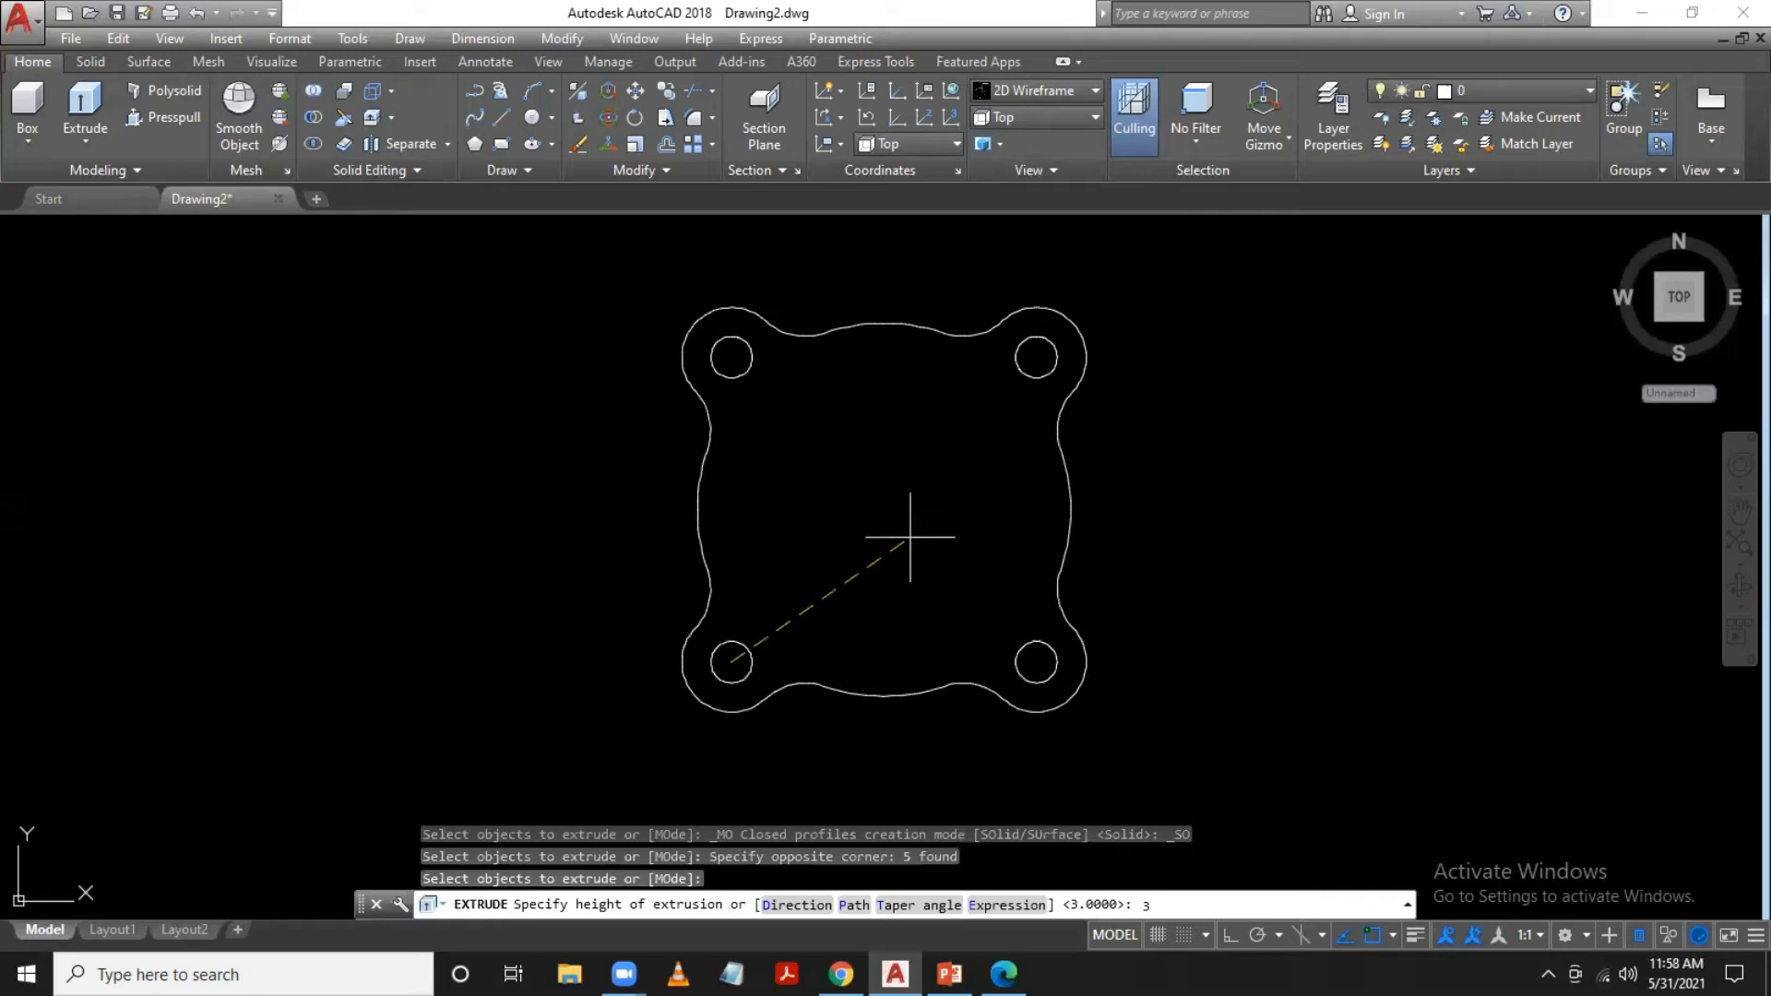
{"action": "type", "text": "3"}
{"action": "key", "text": "Return"}
Show the extruded flange in the SW Isometric view
{"action": "left_click", "coordinate": [1051, 120]}
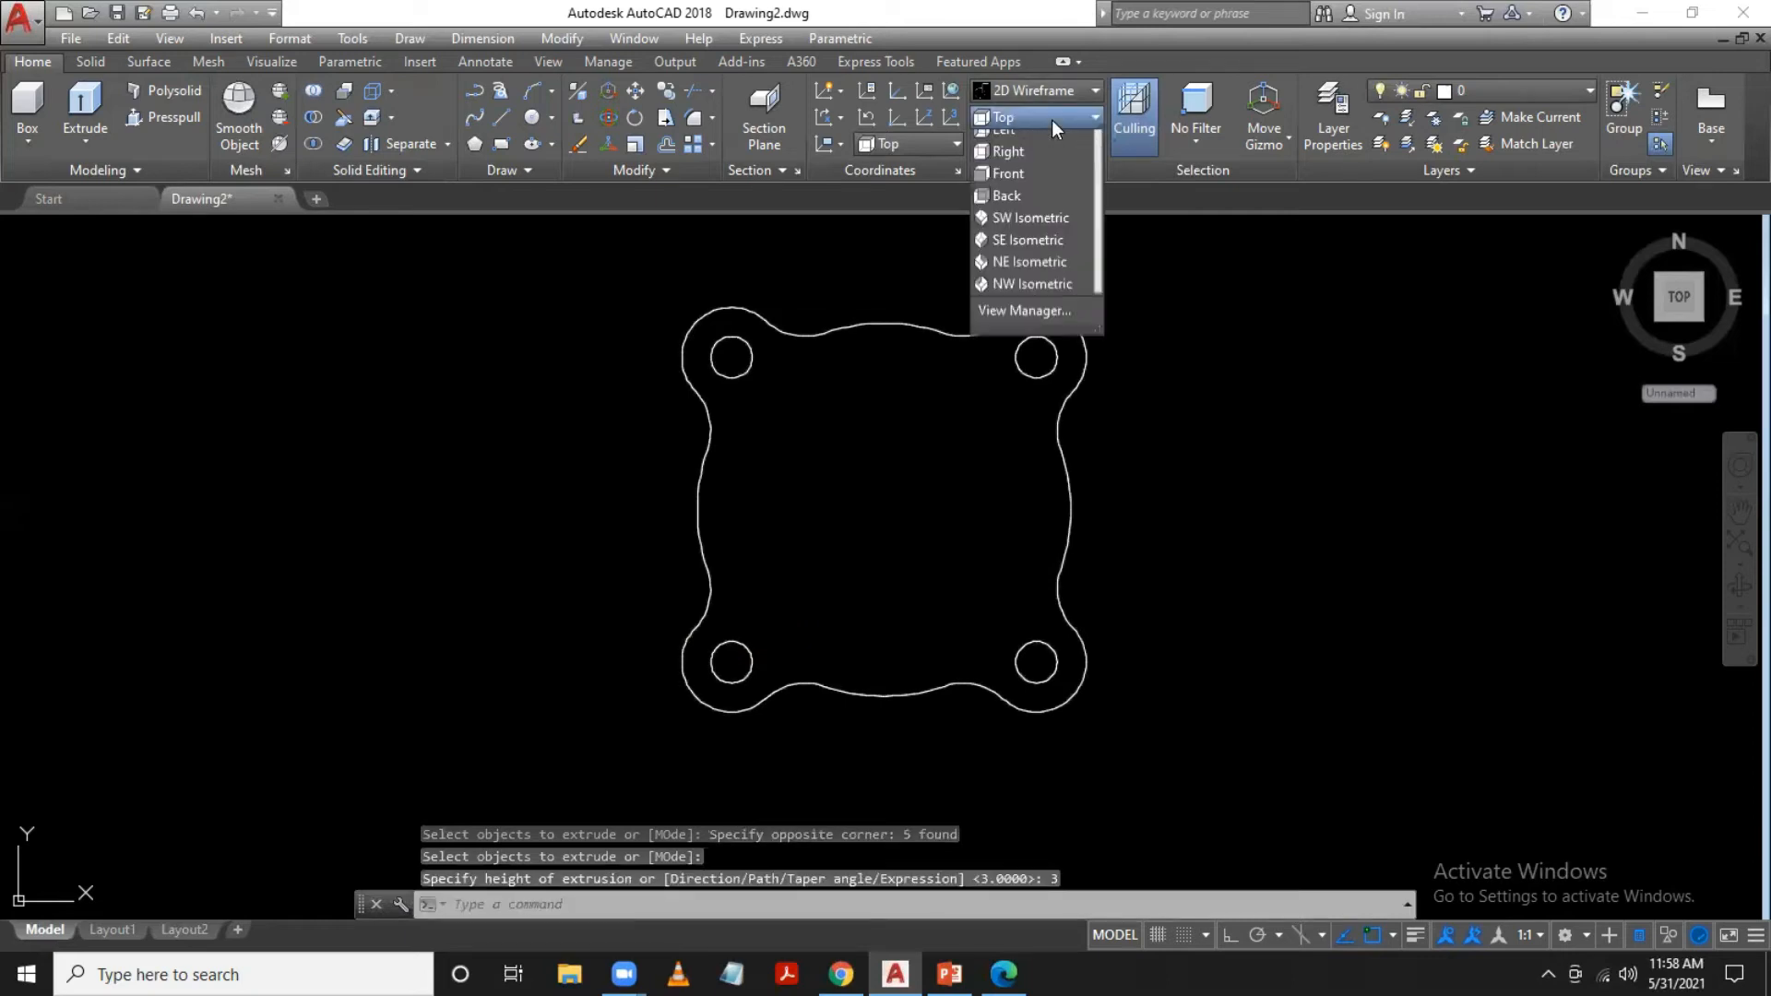
{"action": "left_click", "coordinate": [1052, 270]}
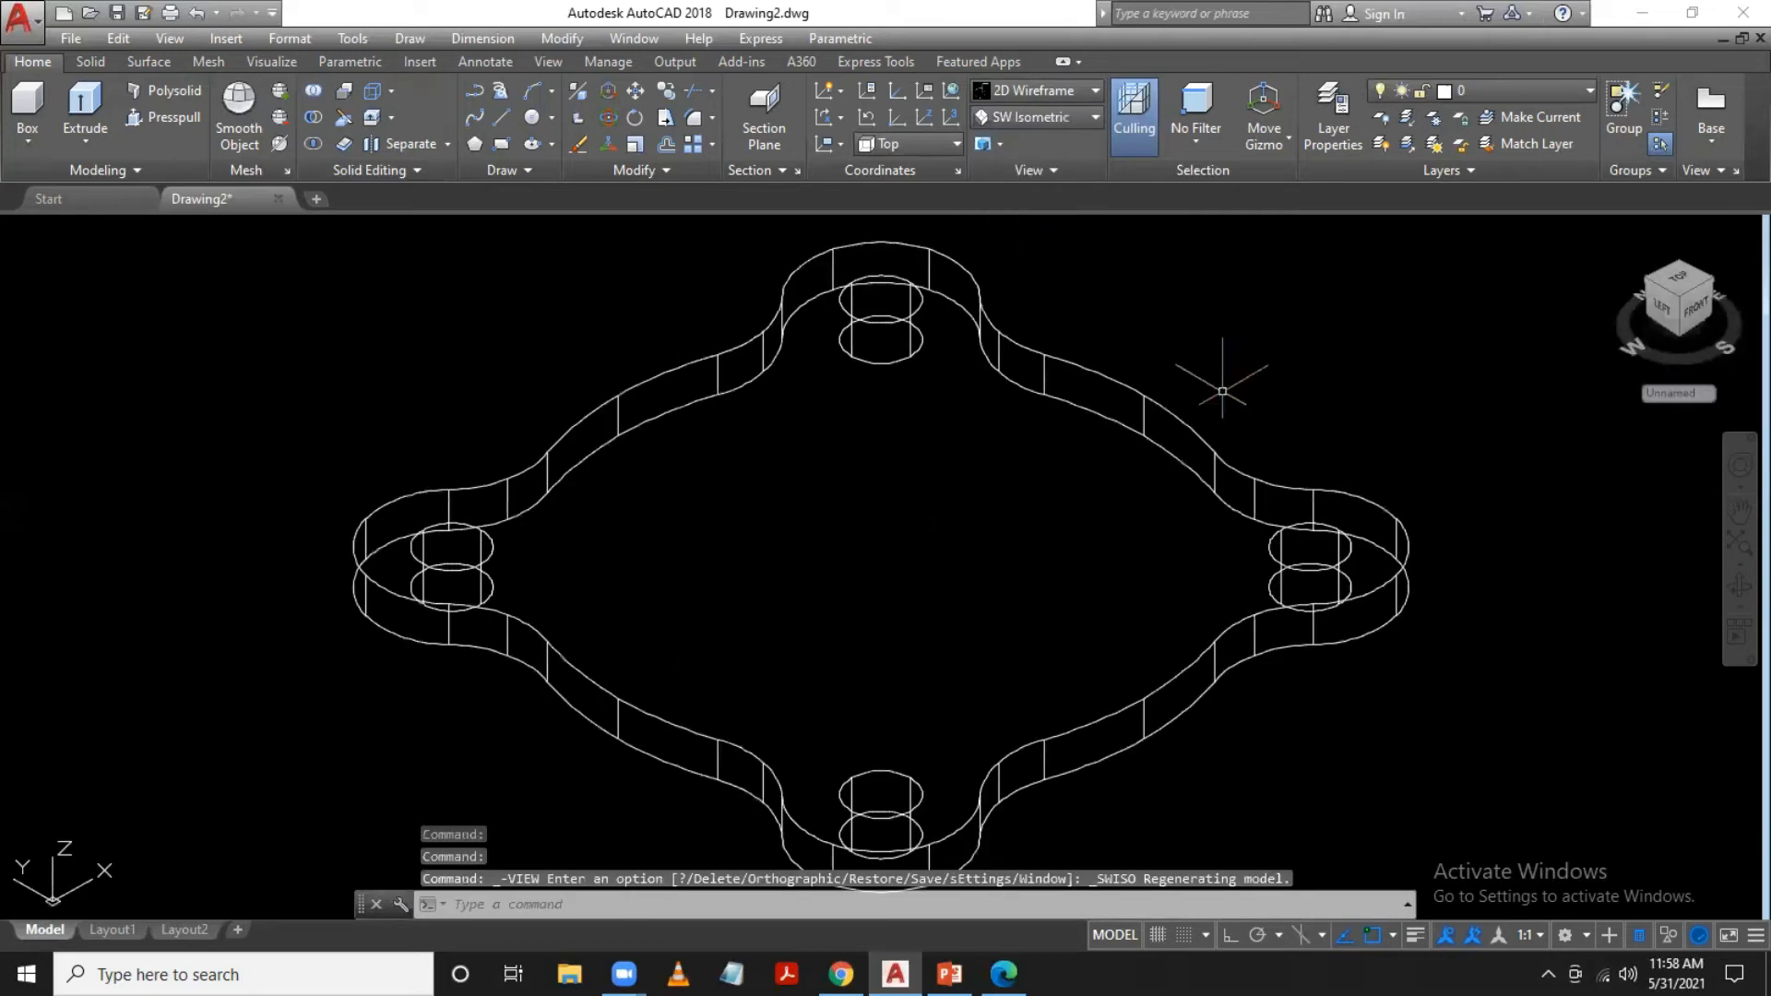
{"action": "scroll", "coordinate": [1217, 387], "scroll_direction": "down", "scroll_amount": 2}
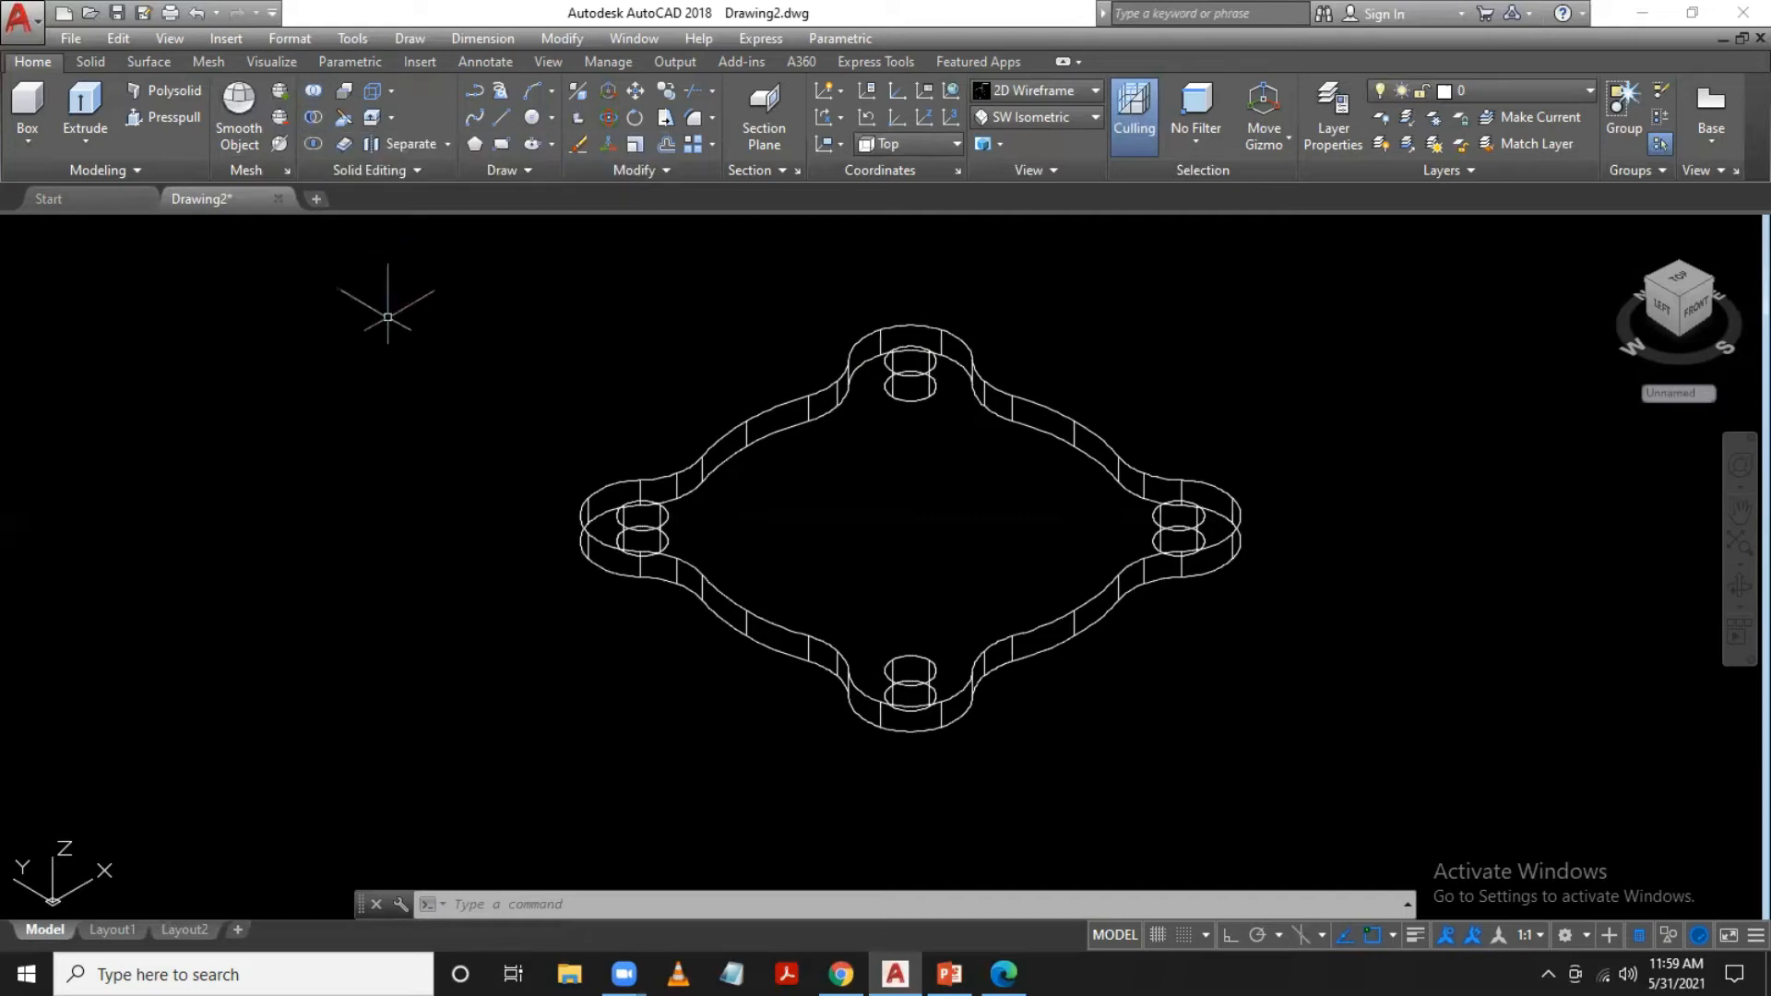
Subtract the four hole cylinders from the flange plate solid
{"action": "type", "text": "su"}
{"action": "key", "text": "Return"}
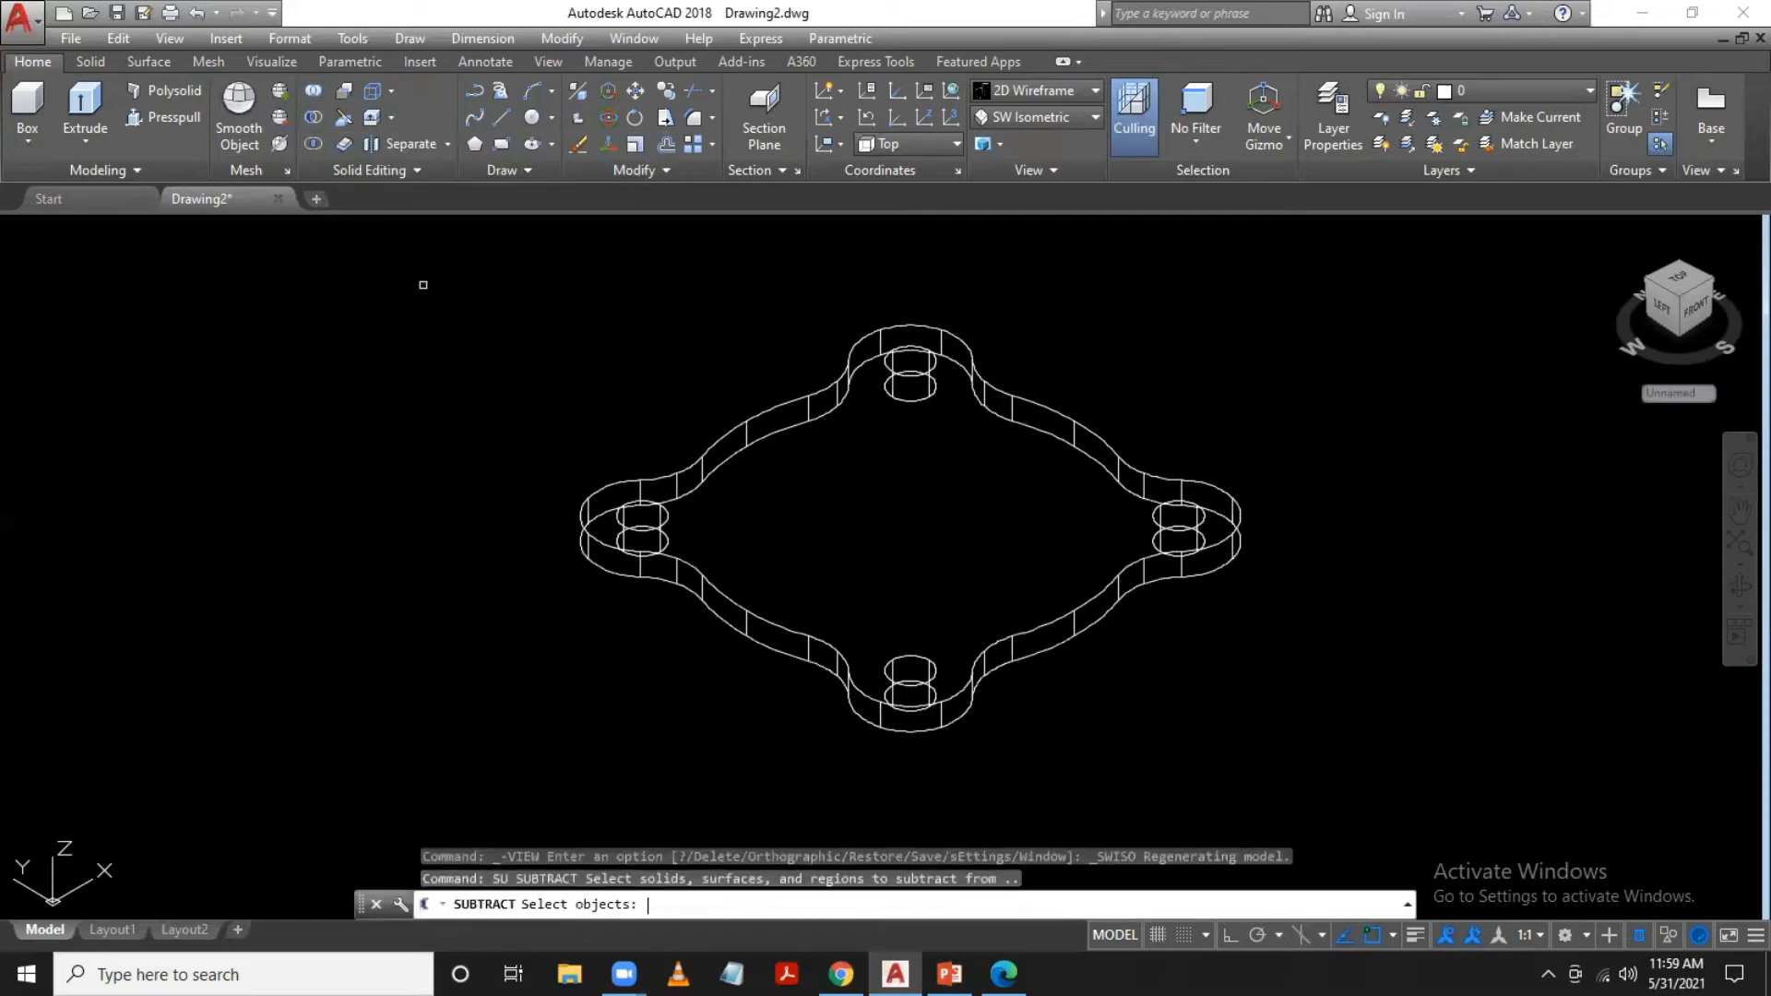
{"action": "left_click", "coordinate": [980, 369]}
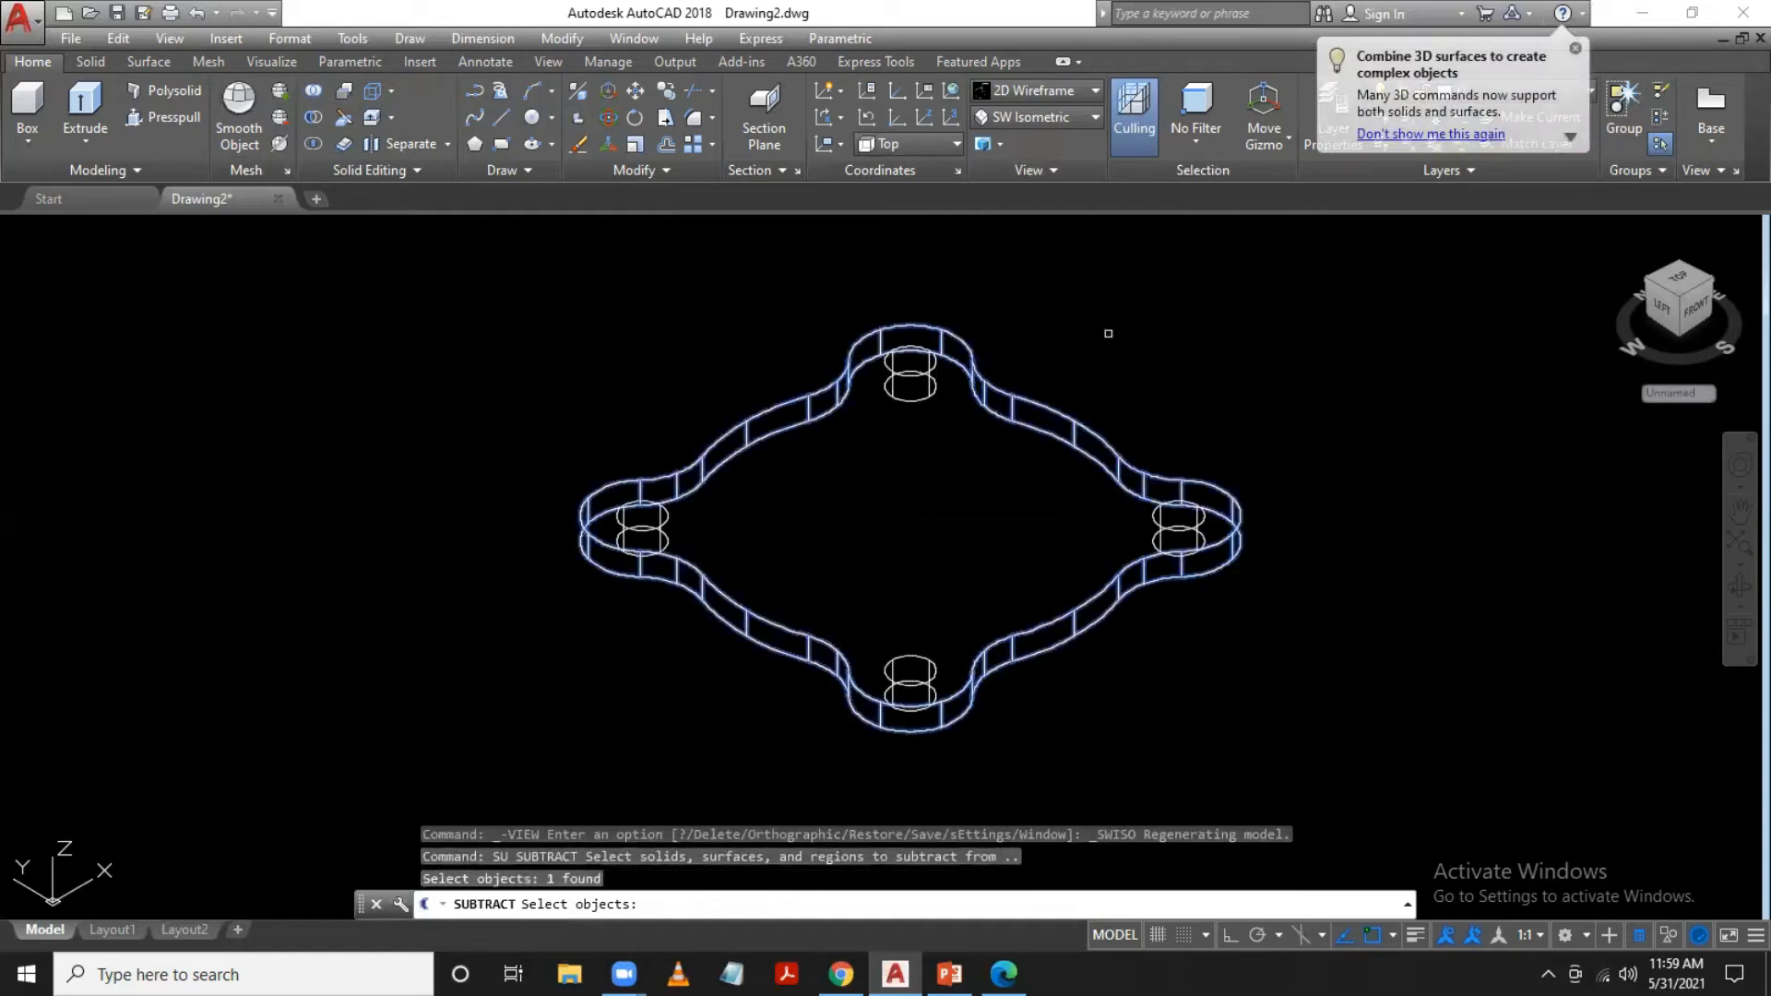
{"action": "key", "text": "Return"}
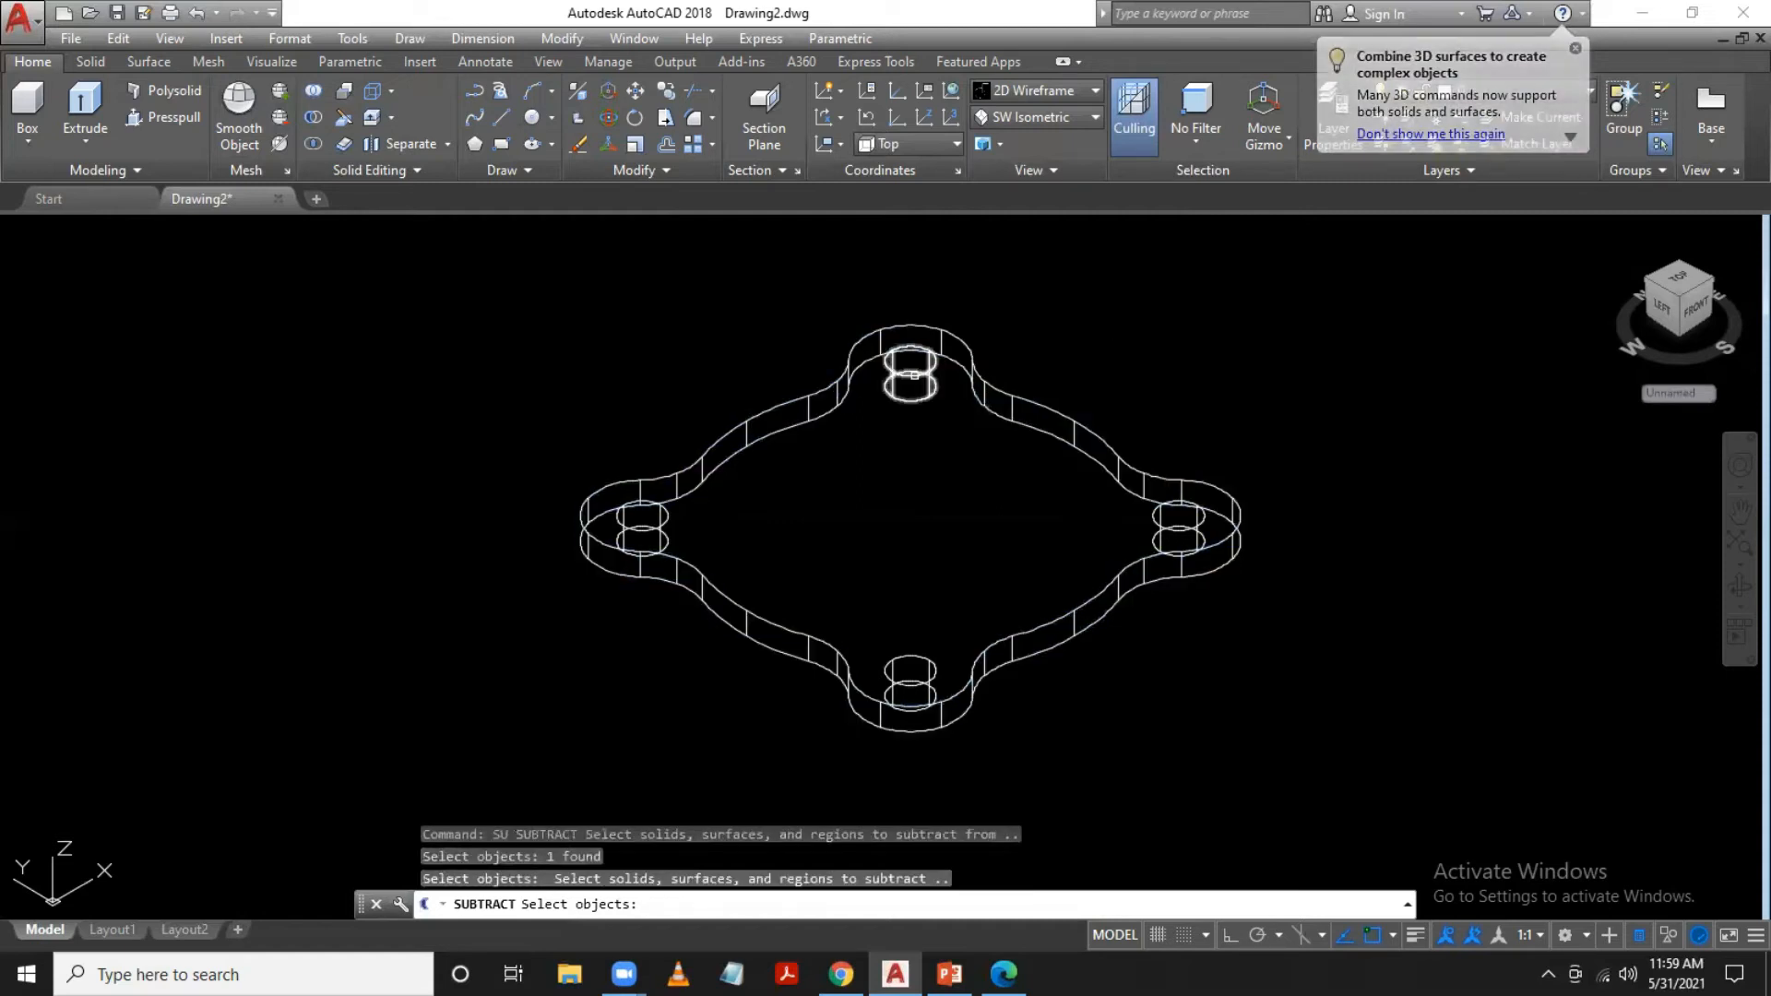
{"action": "left_click", "coordinate": [912, 381]}
{"action": "left_click", "coordinate": [663, 524]}
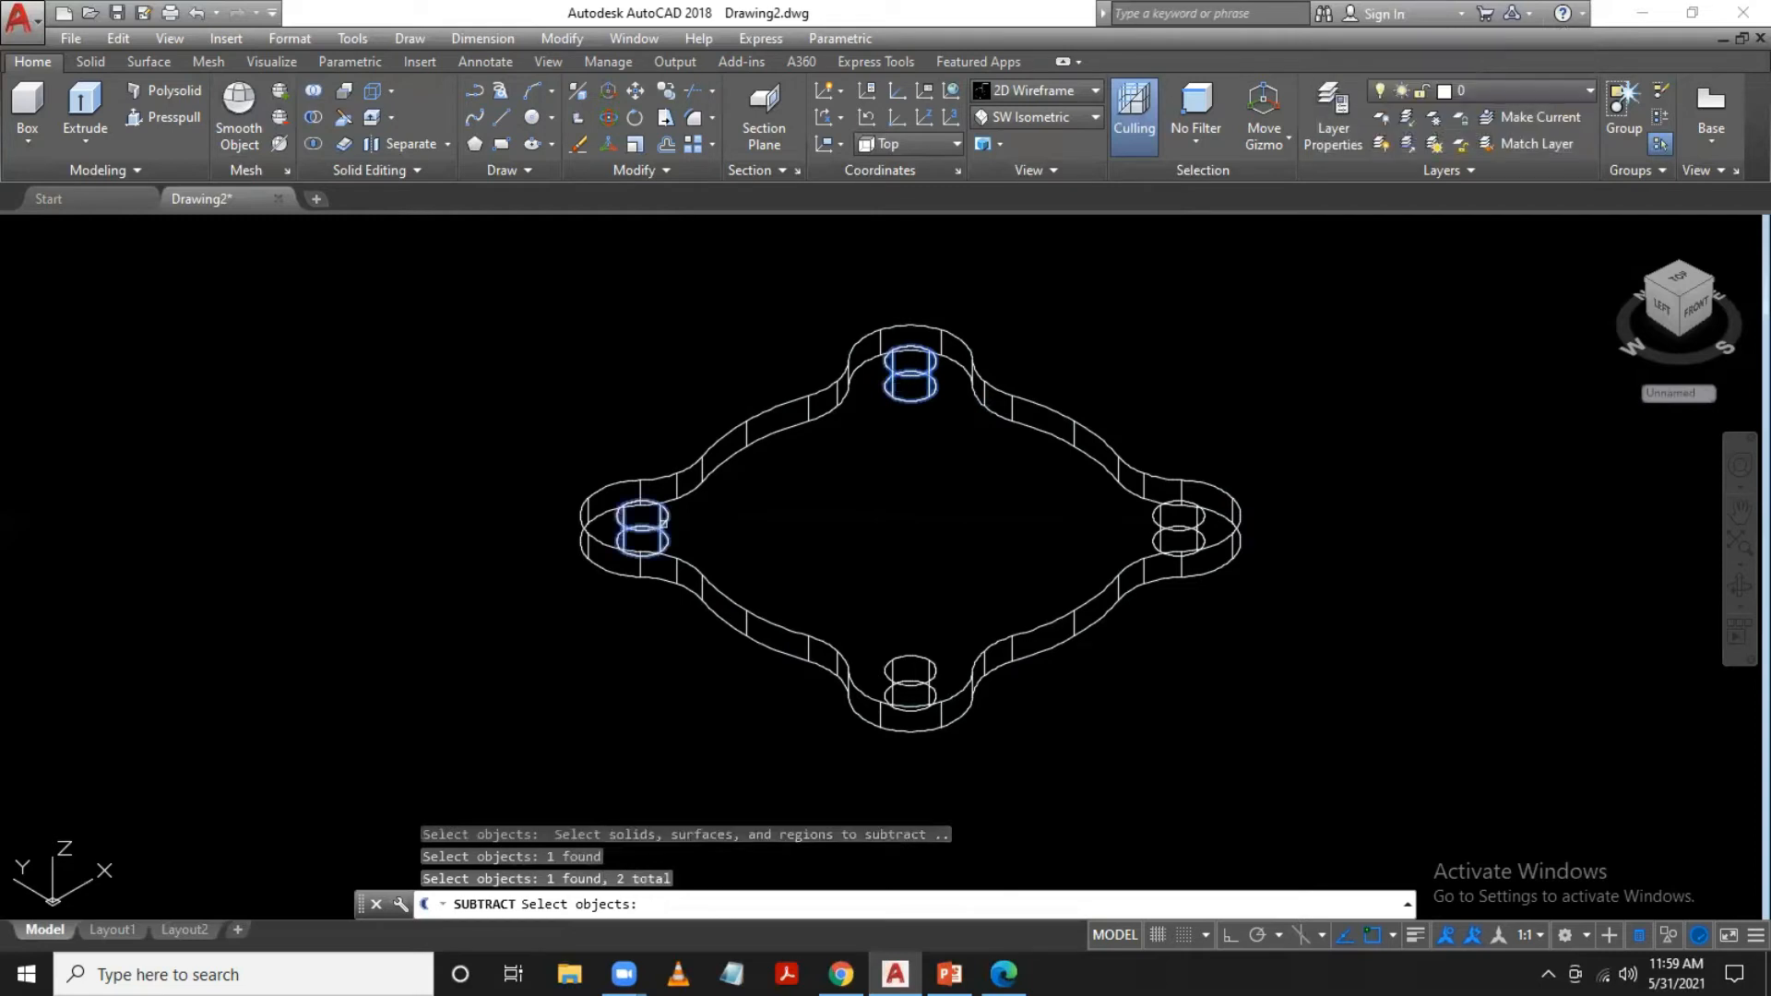
{"action": "left_click", "coordinate": [927, 680]}
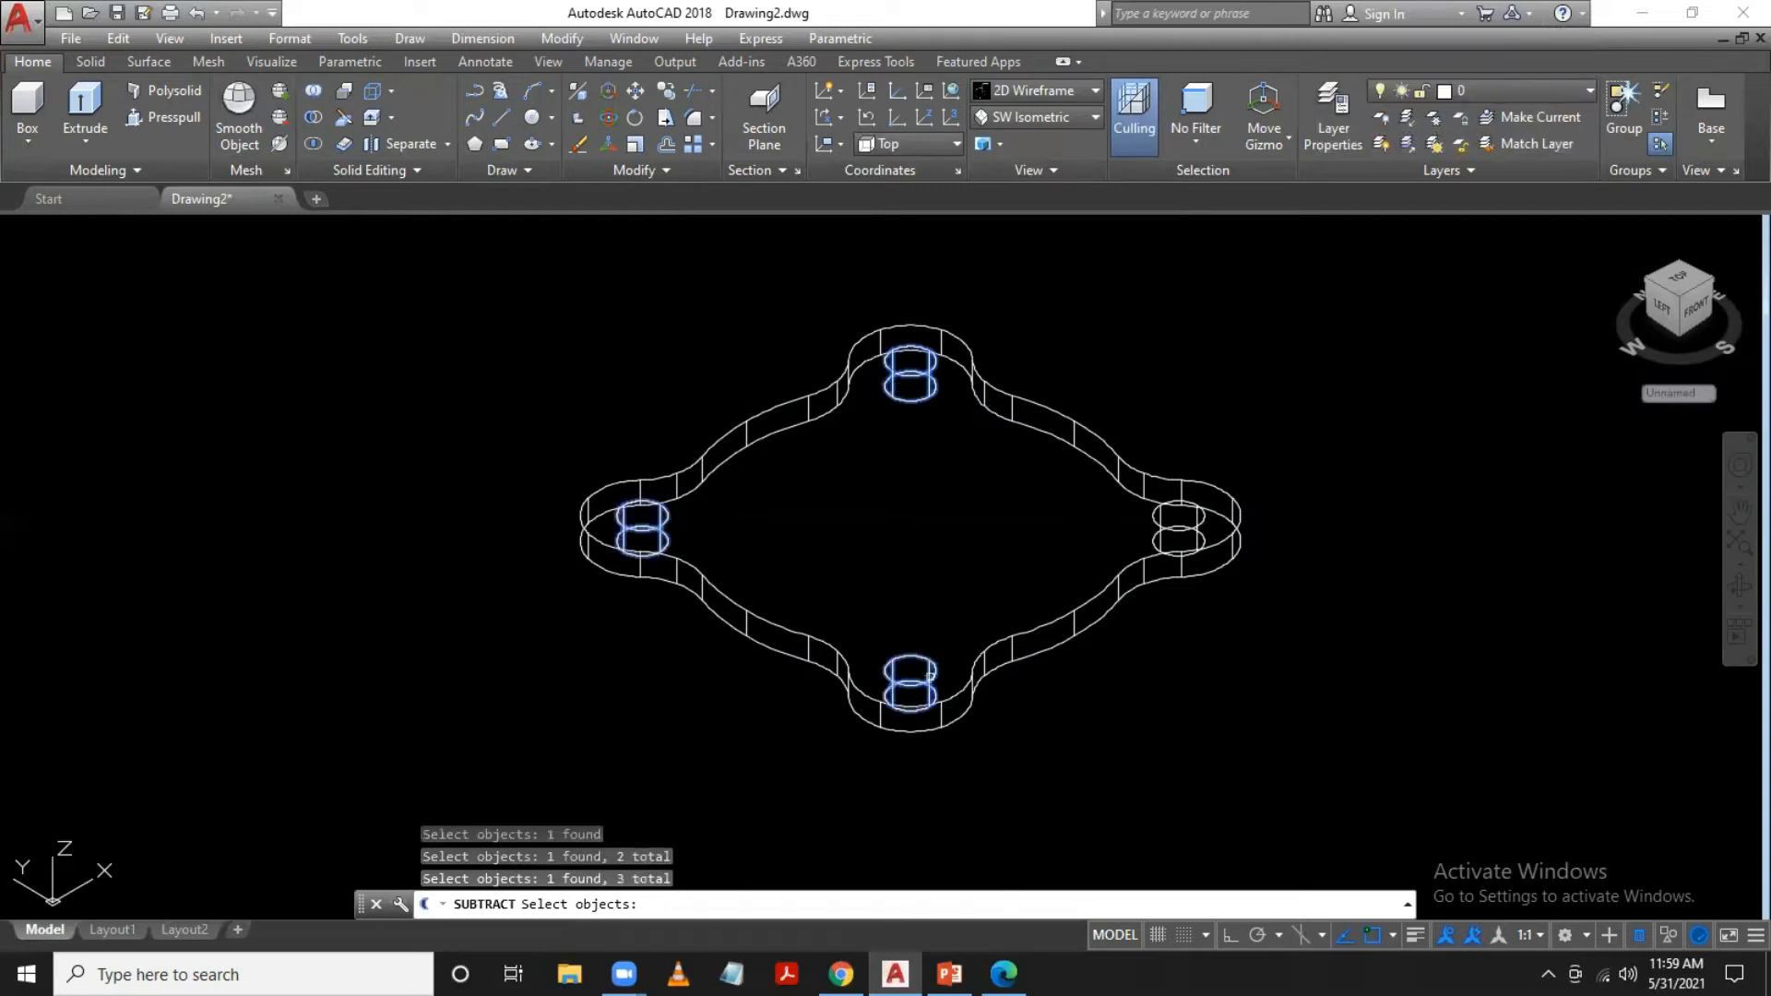
{"action": "left_click", "coordinate": [1160, 523]}
{"action": "key", "text": "Return"}
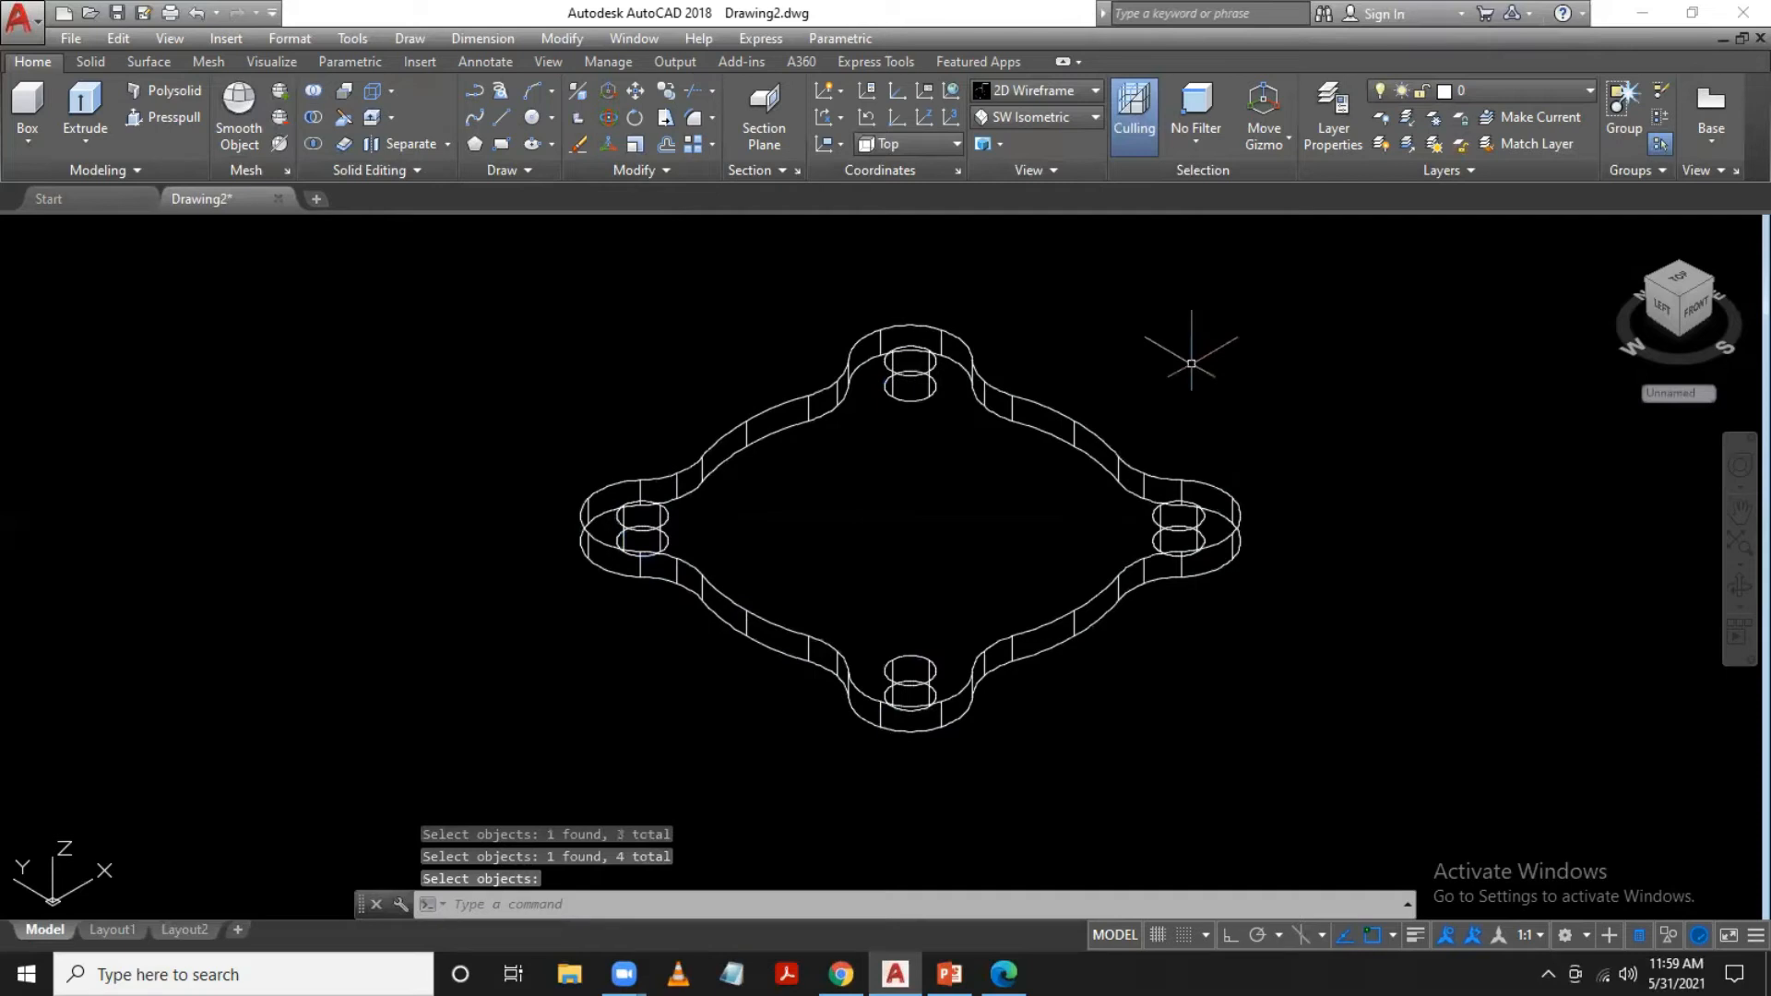
Set the visual style to Realistic and orbit around the flange to examine its four through holes
{"action": "left_click", "coordinate": [1061, 90]}
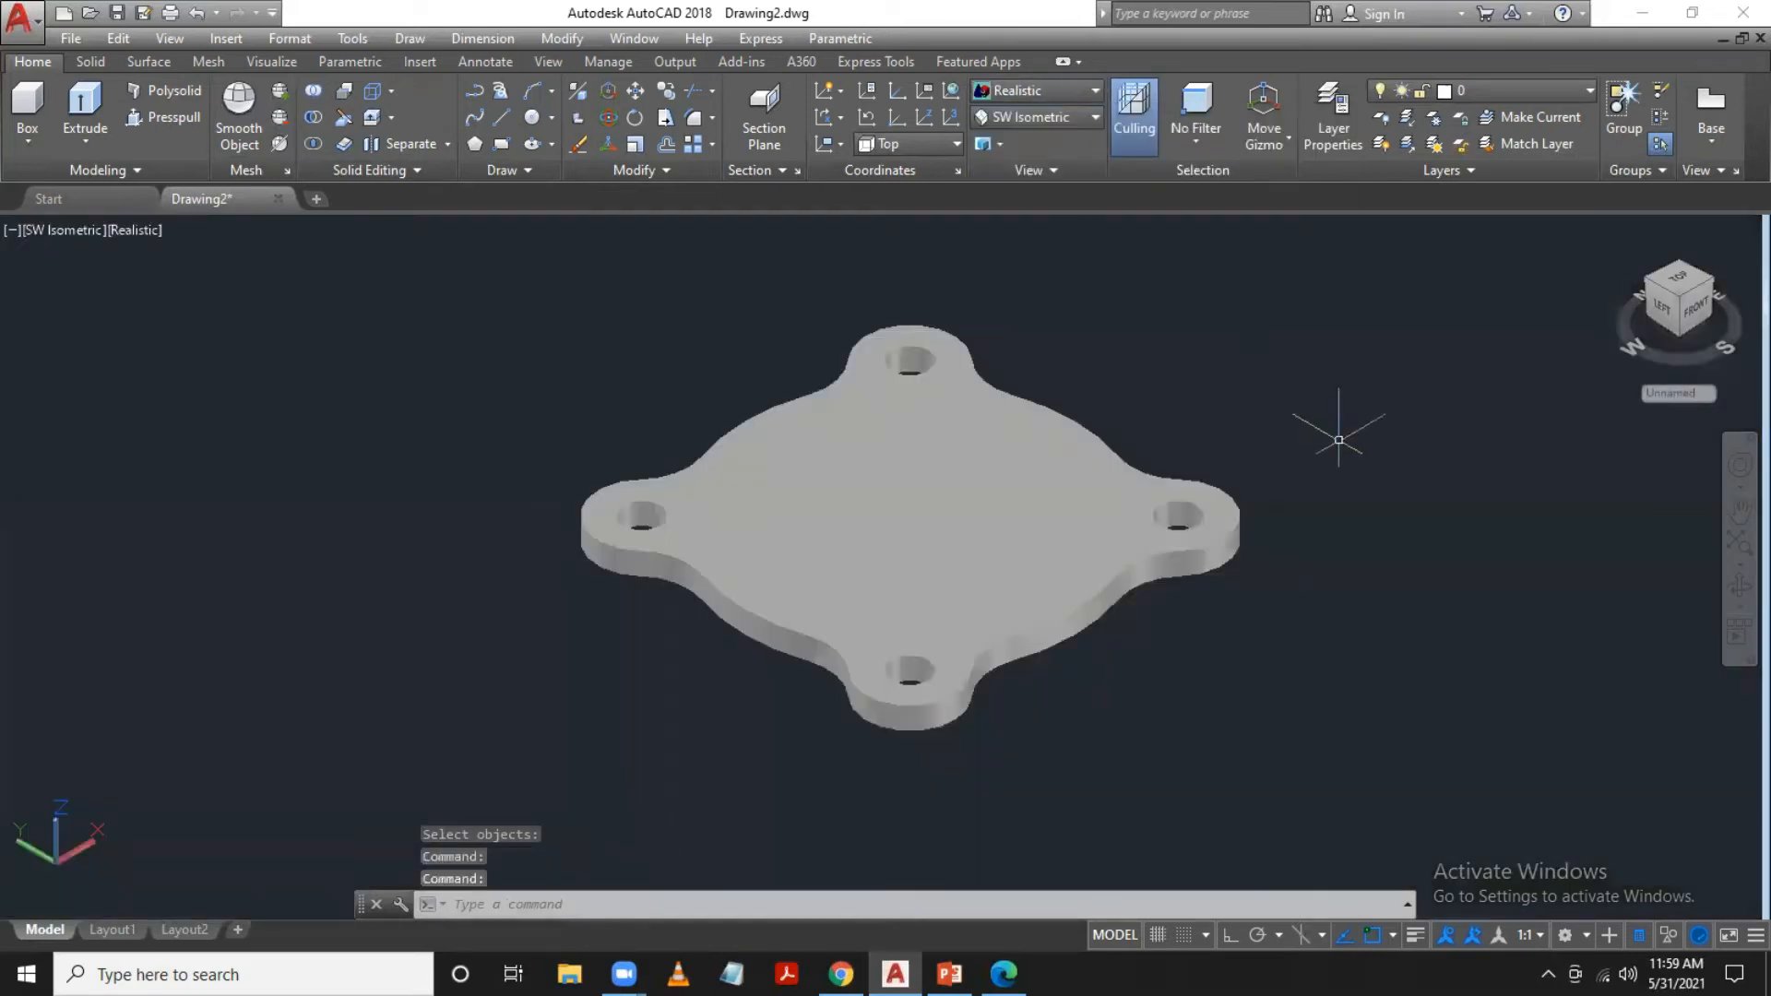
{"action": "middle_click_drag", "start_coordinate": [1310, 467], "coordinate": [1298, 581], "text": "shift"}
{"action": "middle_click_drag", "start_coordinate": [1297, 496], "coordinate": [1297, 467], "text": "shift"}
Check the flange in the Top view, and restore the SW Isometric view and the 2D Wireframe visual style
{"action": "left_click", "coordinate": [1041, 117]}
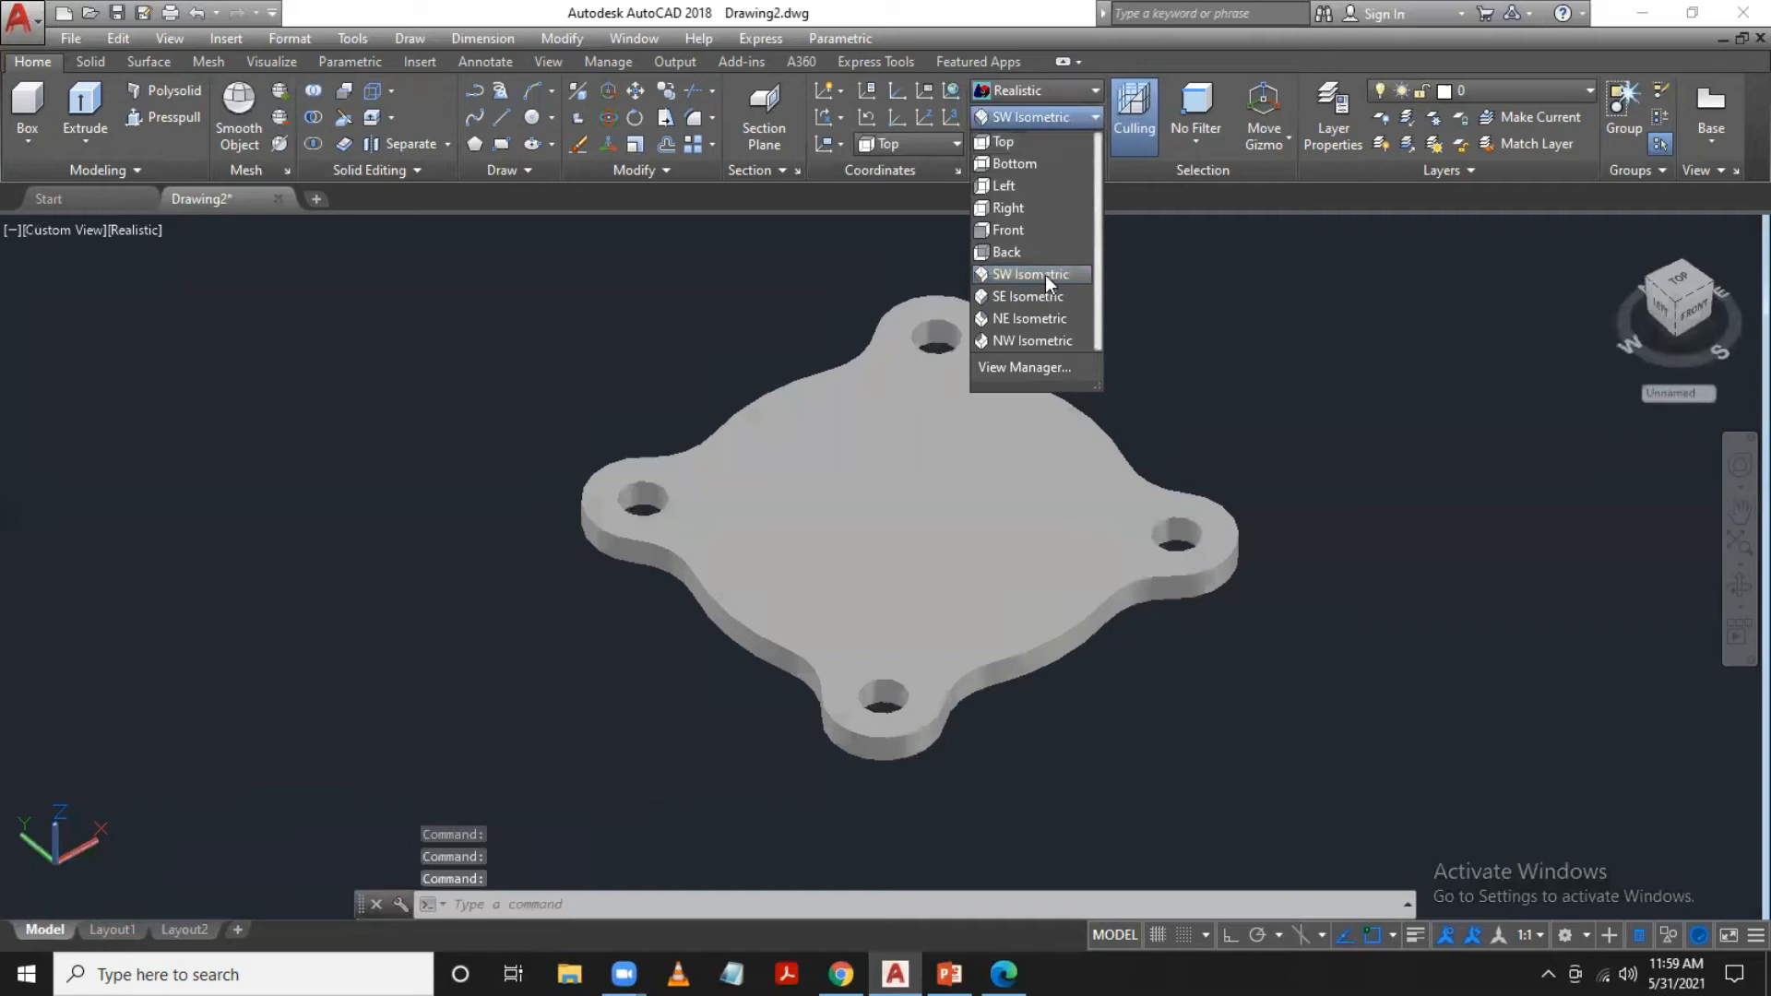
{"action": "left_click", "coordinate": [1018, 143]}
{"action": "left_click", "coordinate": [1029, 116]}
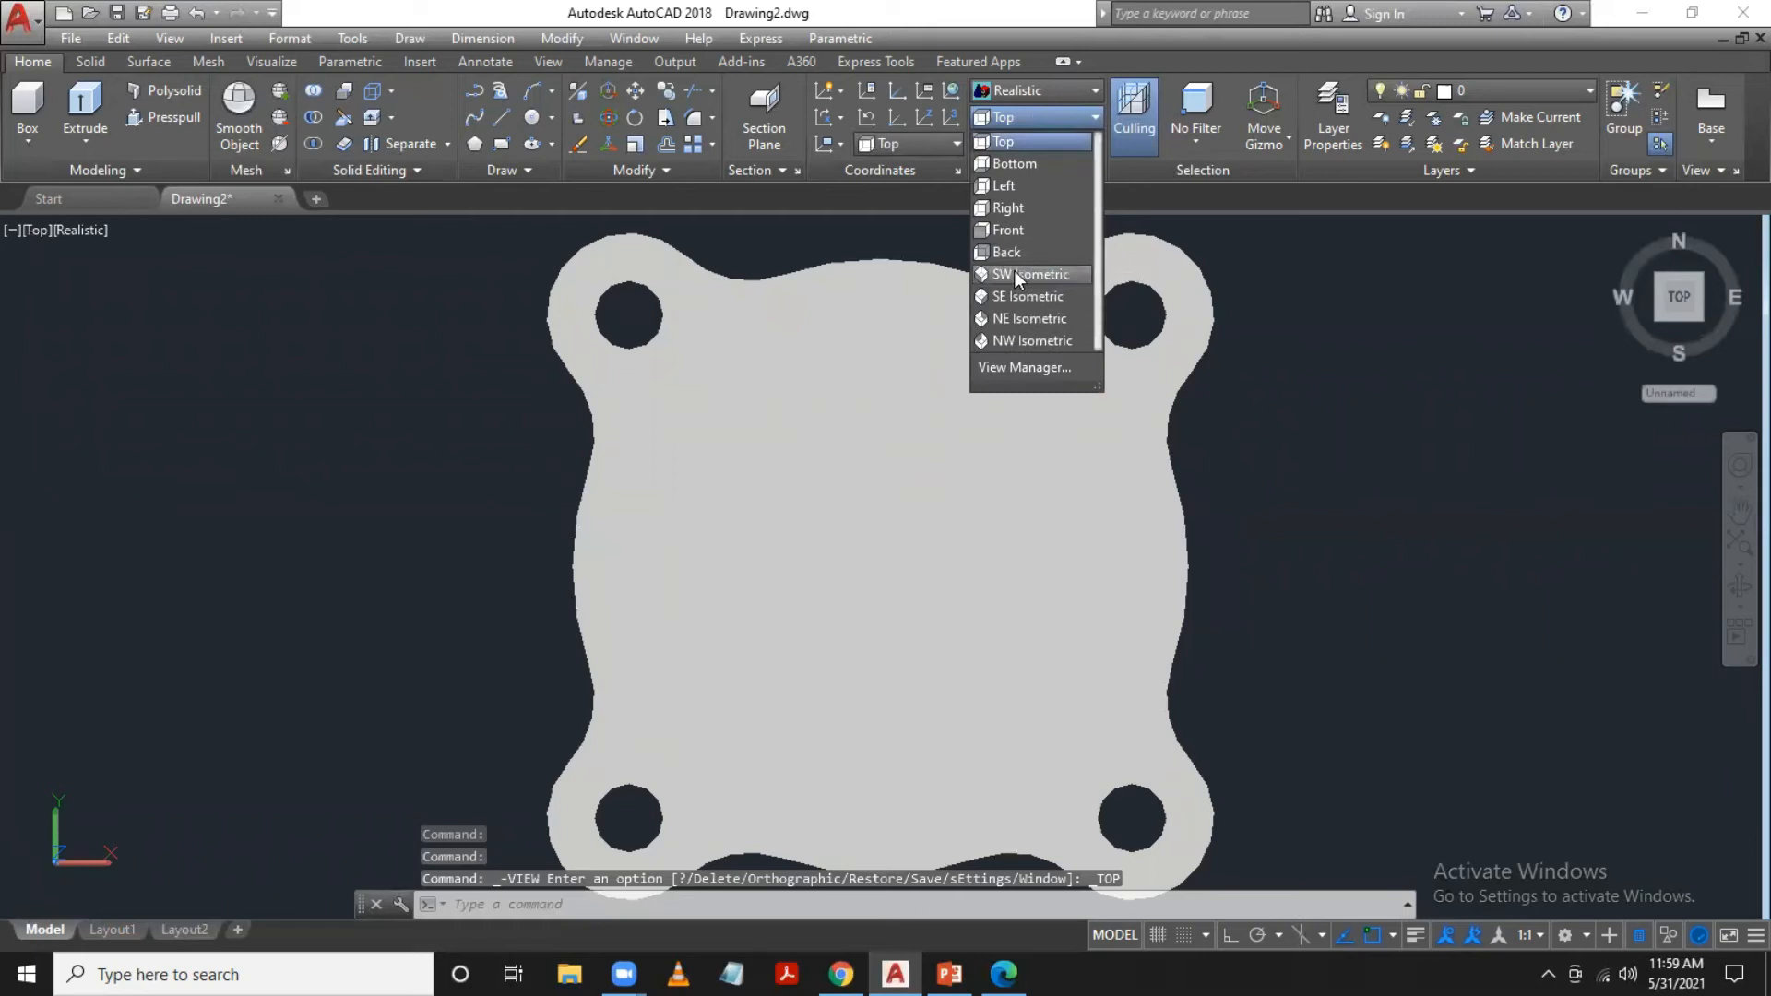
{"action": "left_click", "coordinate": [1015, 273]}
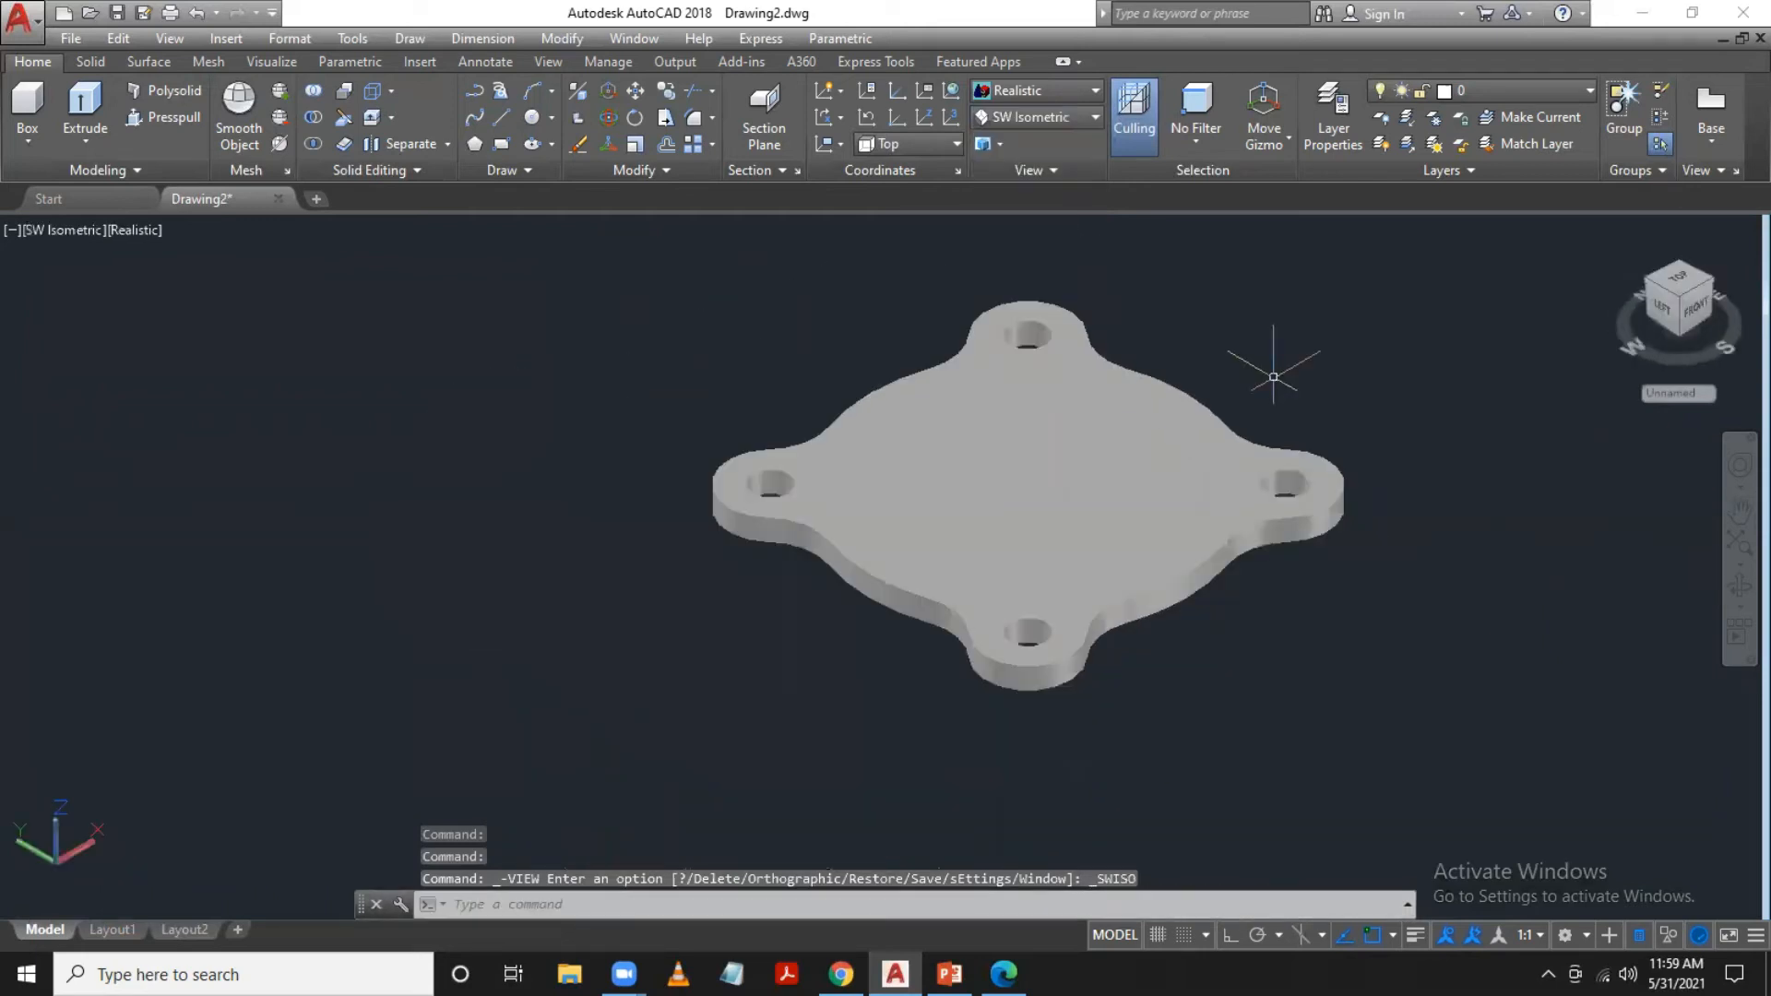
{"action": "left_click", "coordinate": [1019, 92]}
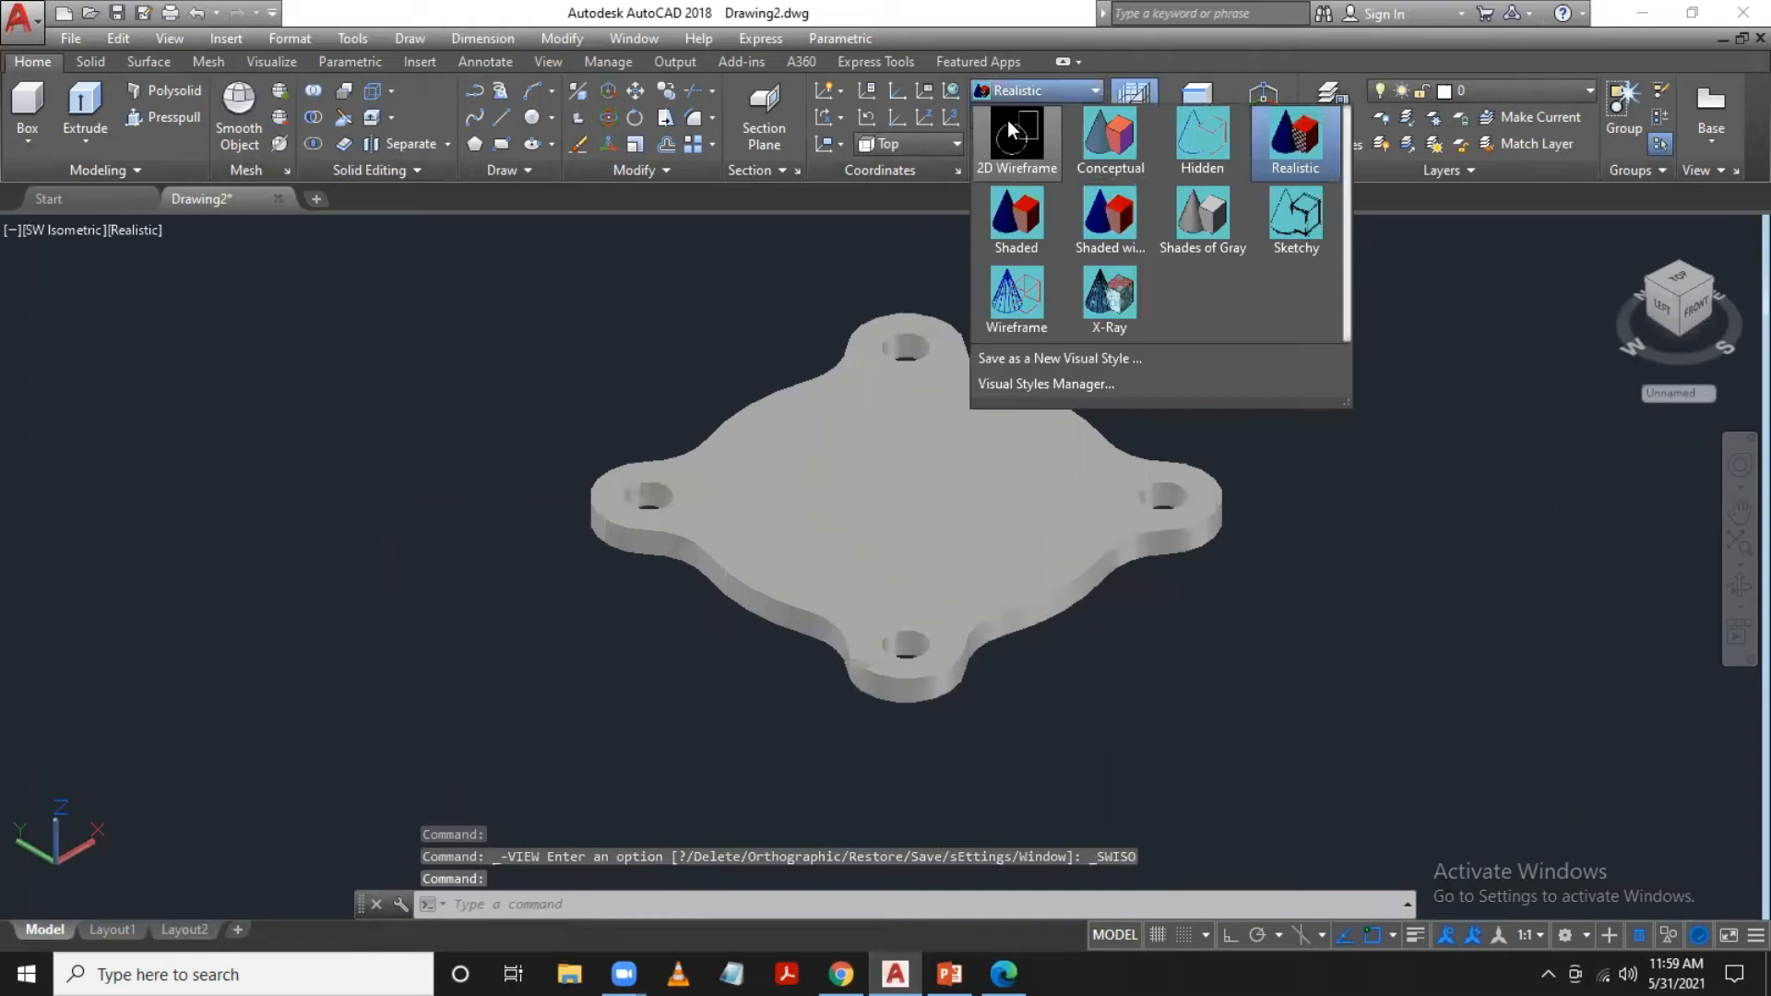
{"action": "left_click", "coordinate": [1013, 129]}
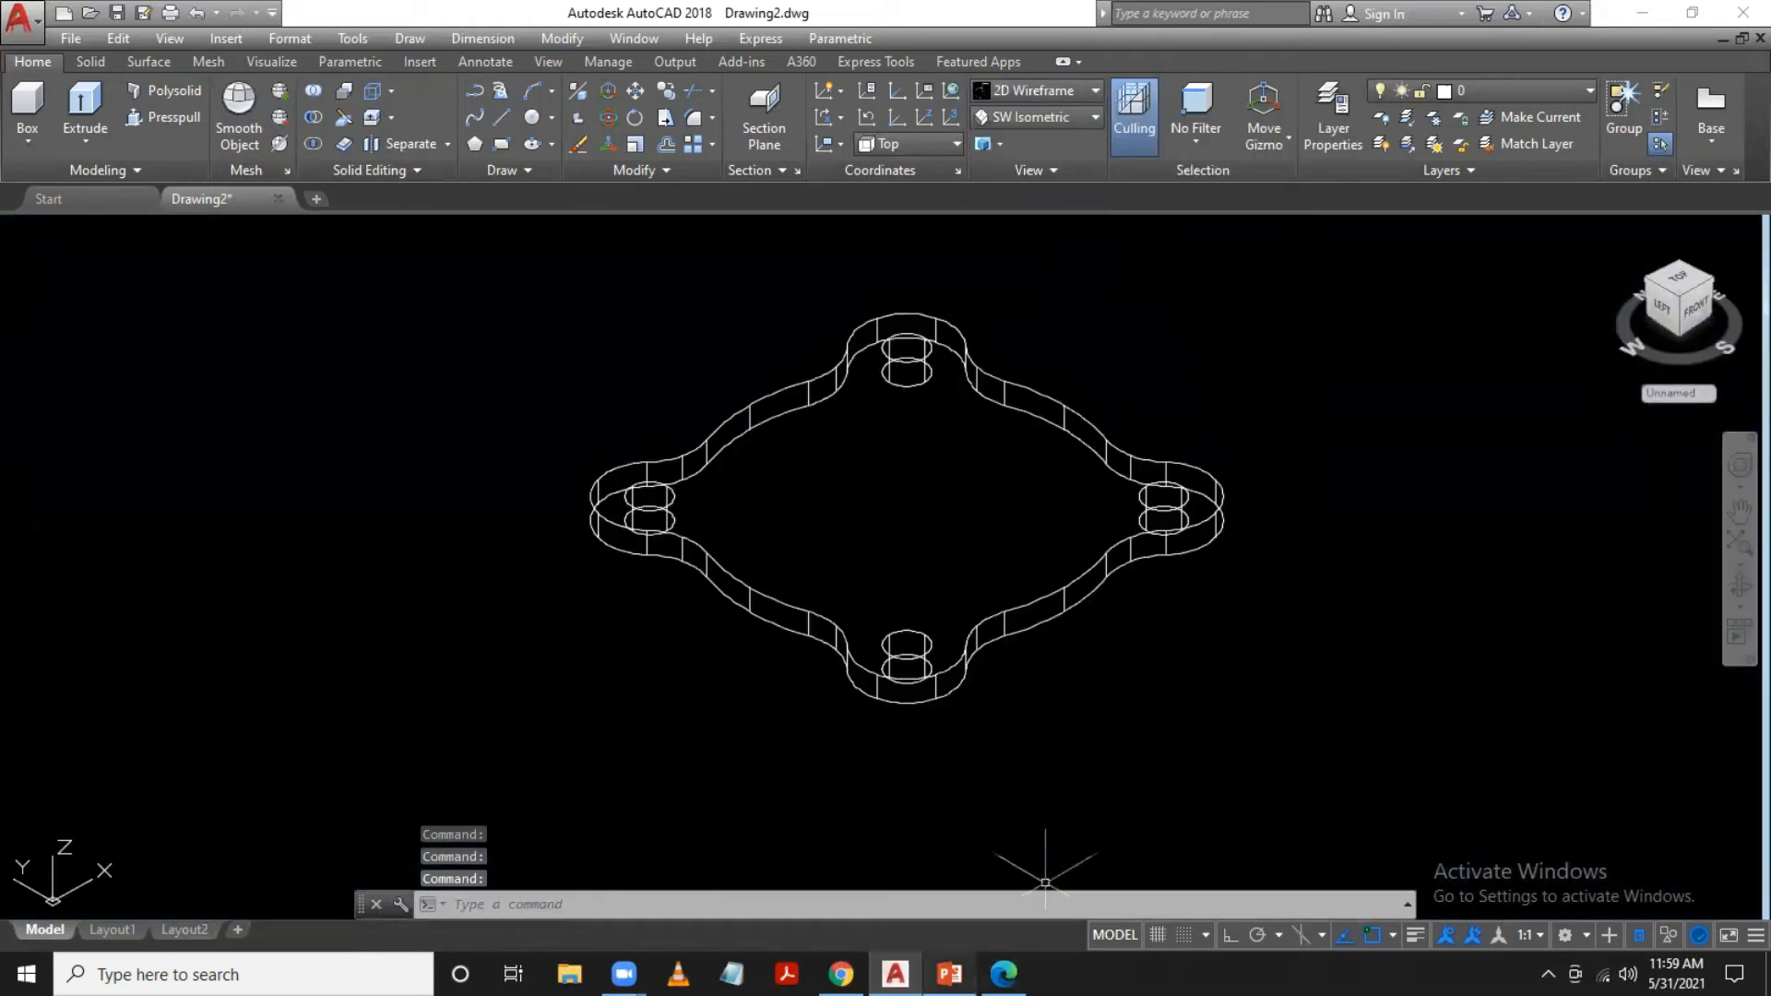
Switch to PowerPoint to check the radius and height of the flange's lower boss, and return to AutoCAD
{"action": "left_click", "coordinate": [949, 973]}
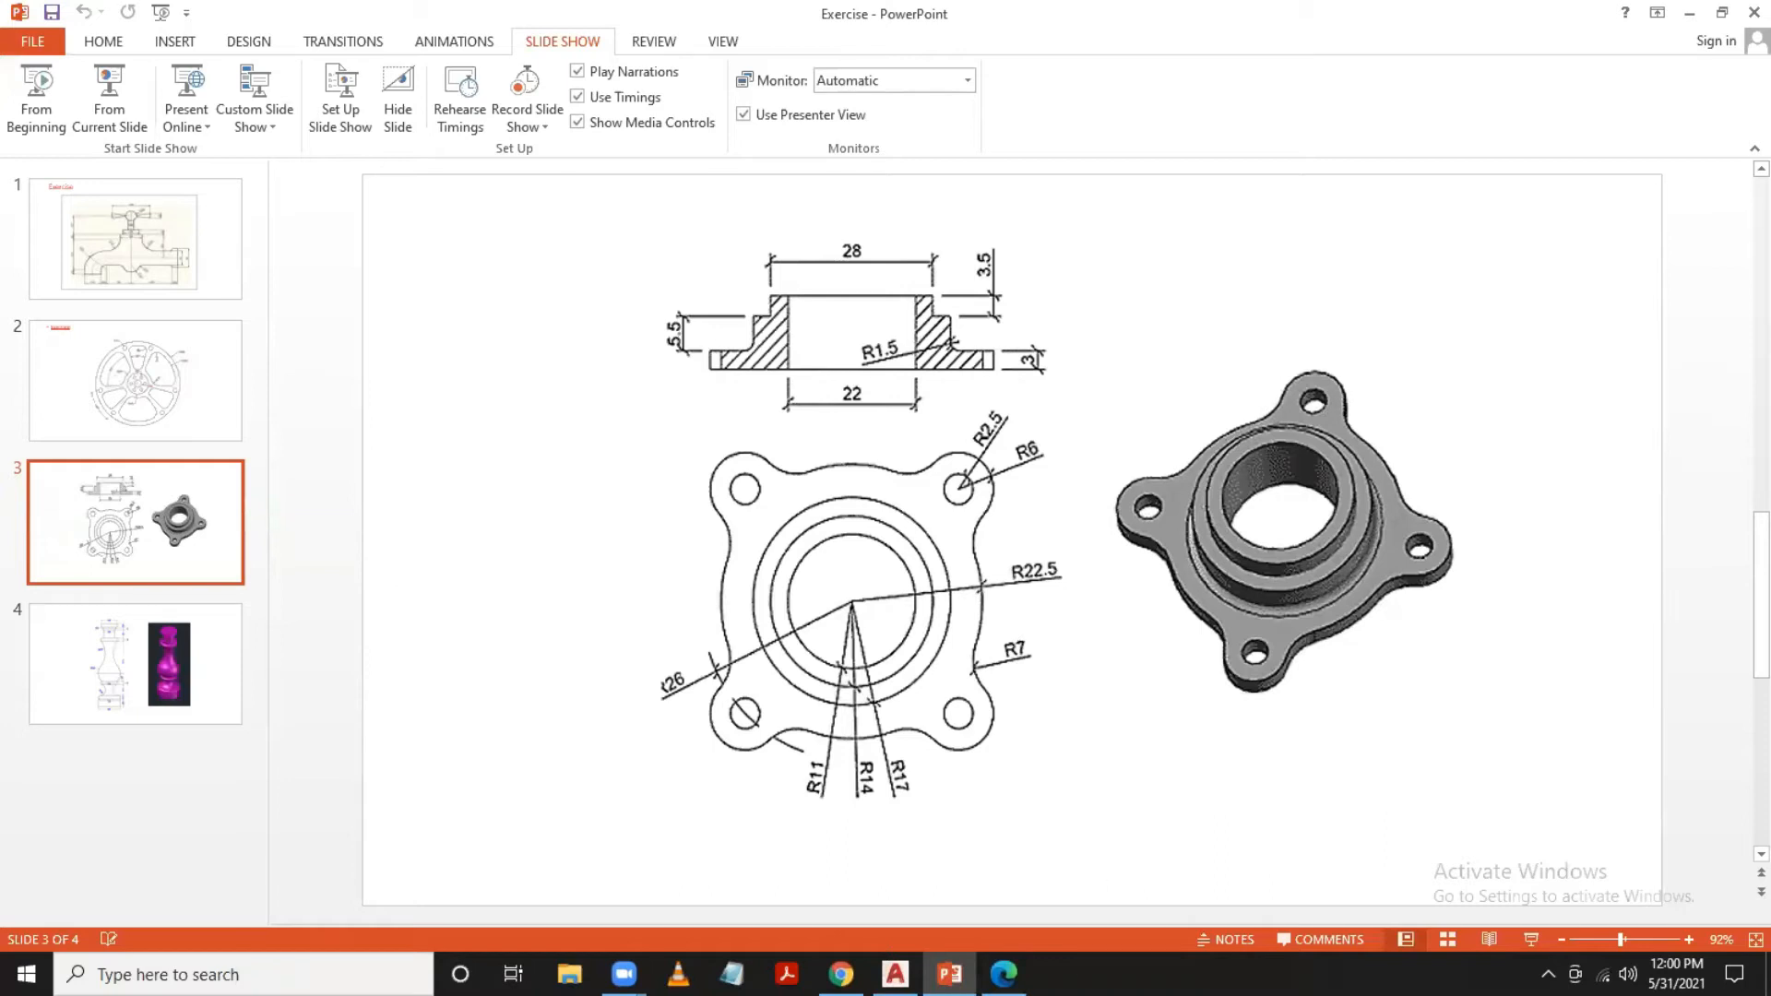
{"action": "mouse_move", "coordinate": [950, 974]}
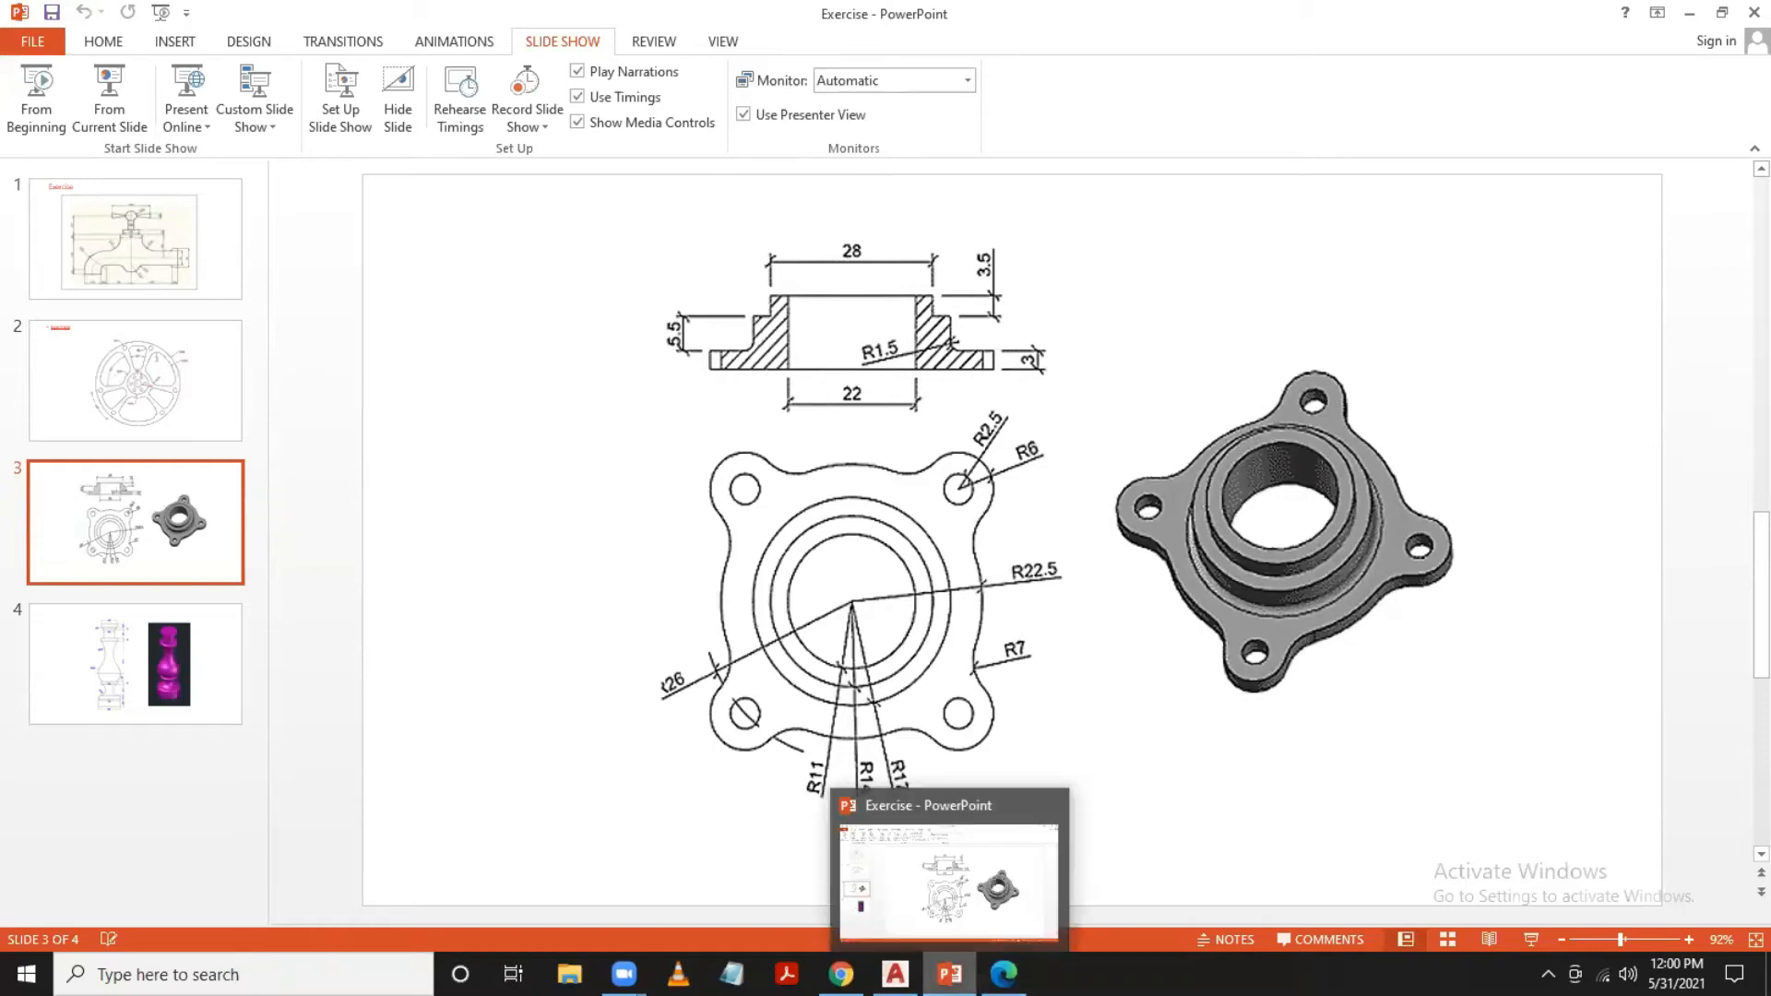
{"action": "mouse_move", "coordinate": [894, 974]}
{"action": "left_click", "coordinate": [937, 867]}
Draw a circle of radius 17 centred on the top face of the flange plate
{"action": "type", "text": "c"}
{"action": "key", "text": "Return"}
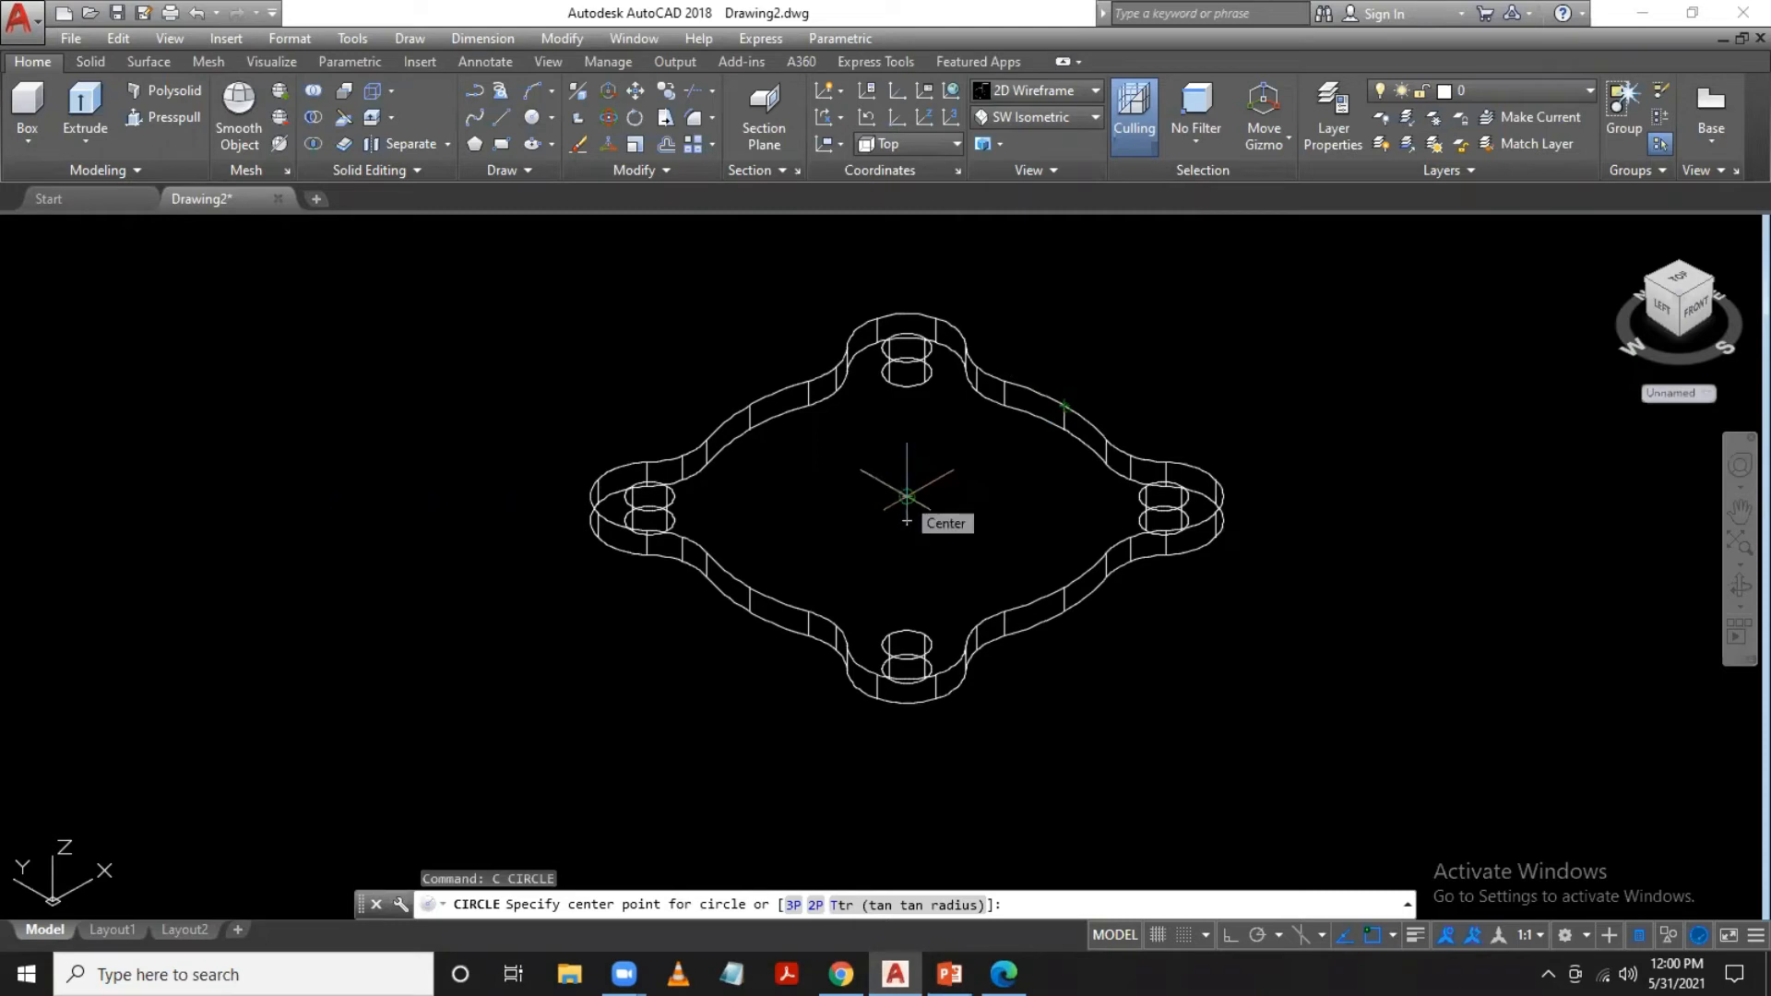
{"action": "left_click", "coordinate": [907, 497]}
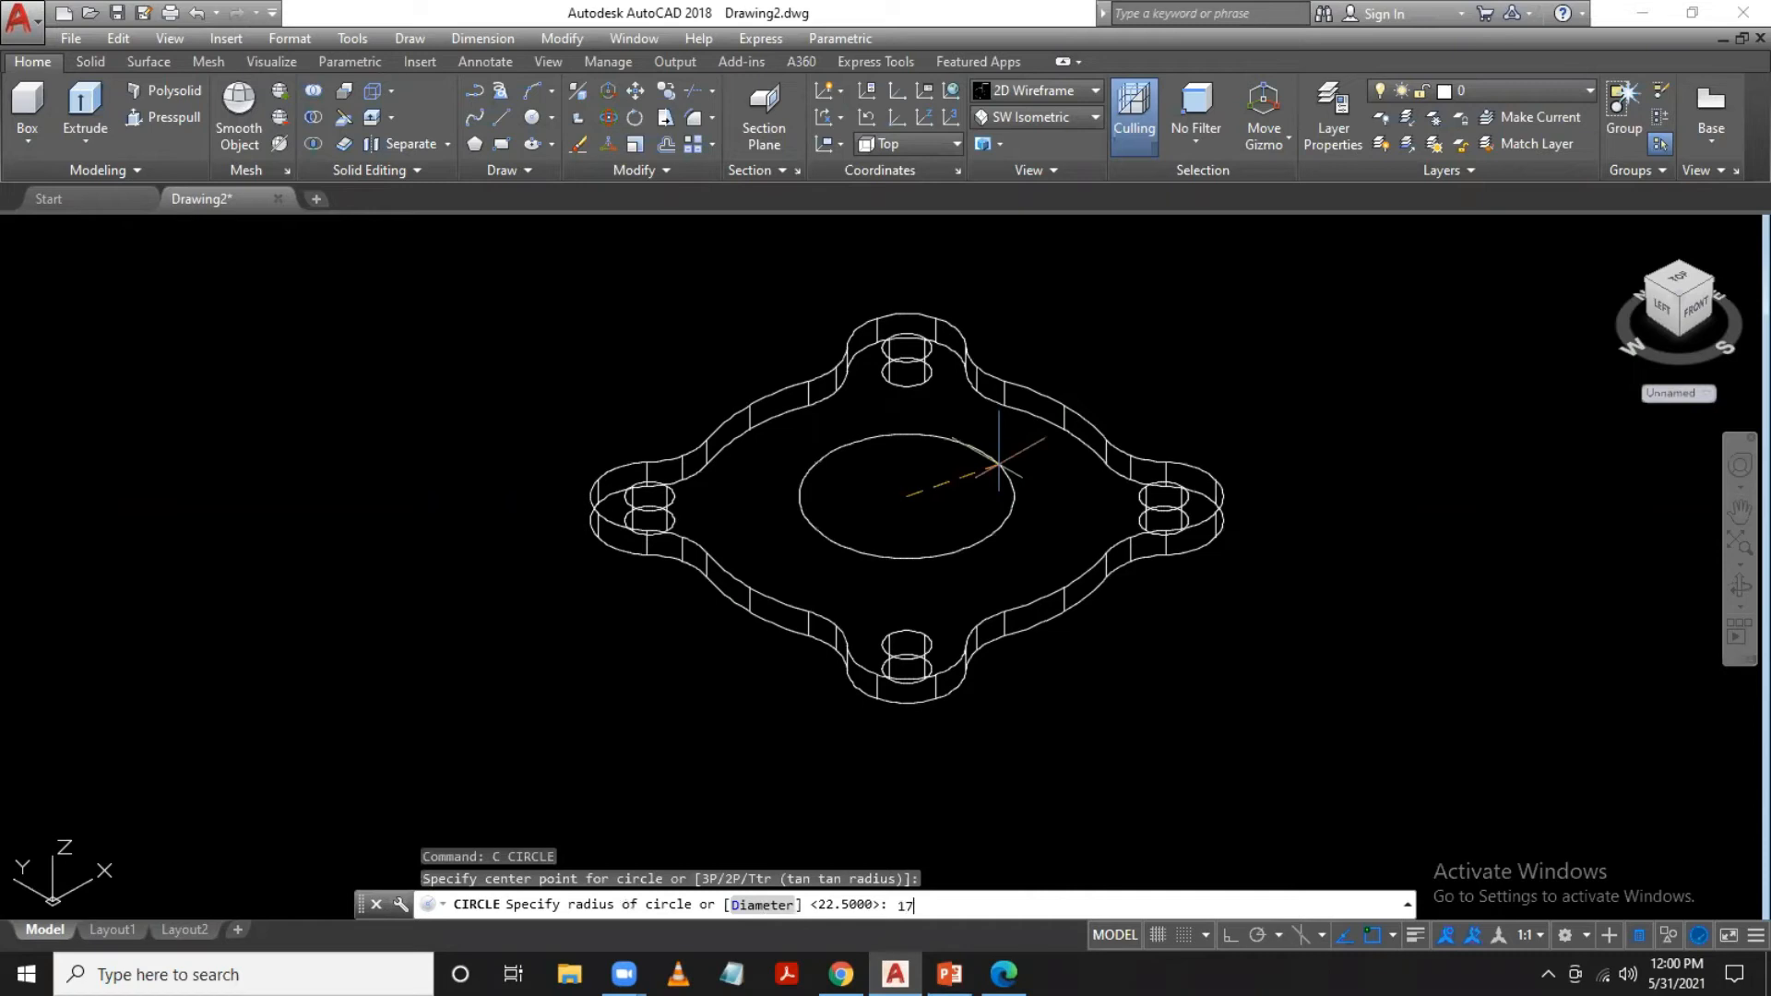
{"action": "key", "text": "Return"}
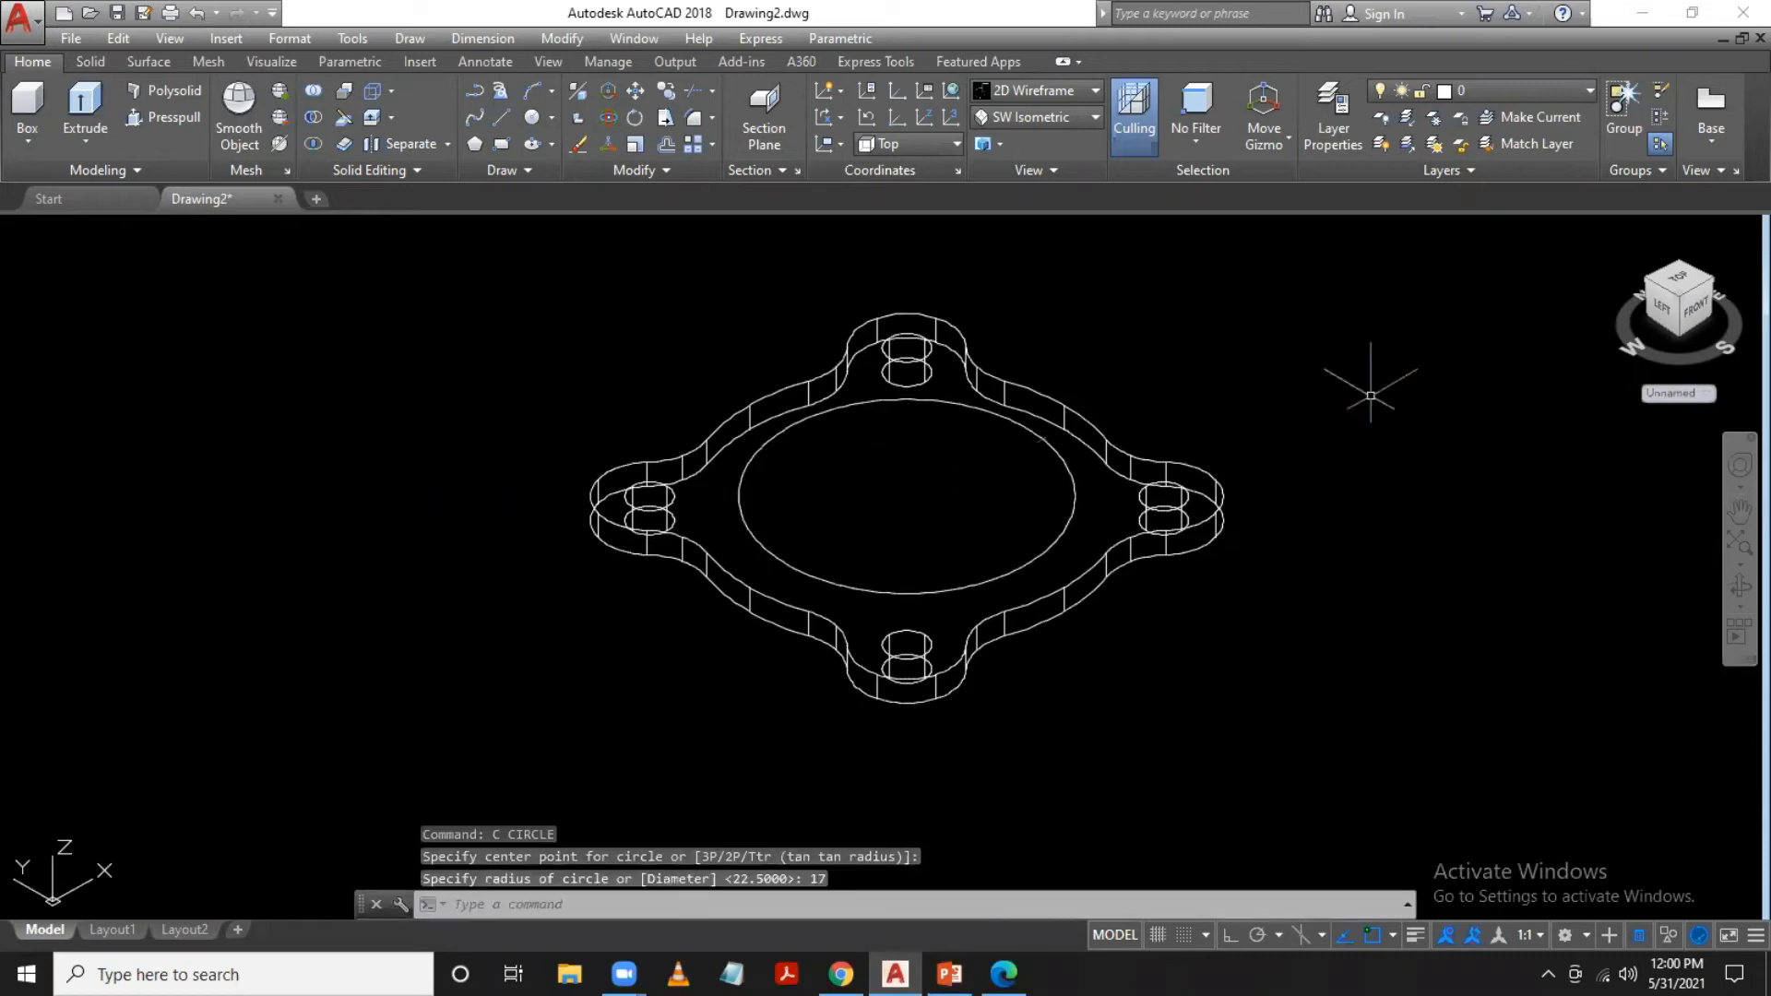
Extrude the central circle upward to a height of 5.5 as the lower boss
{"action": "left_click", "coordinate": [85, 103]}
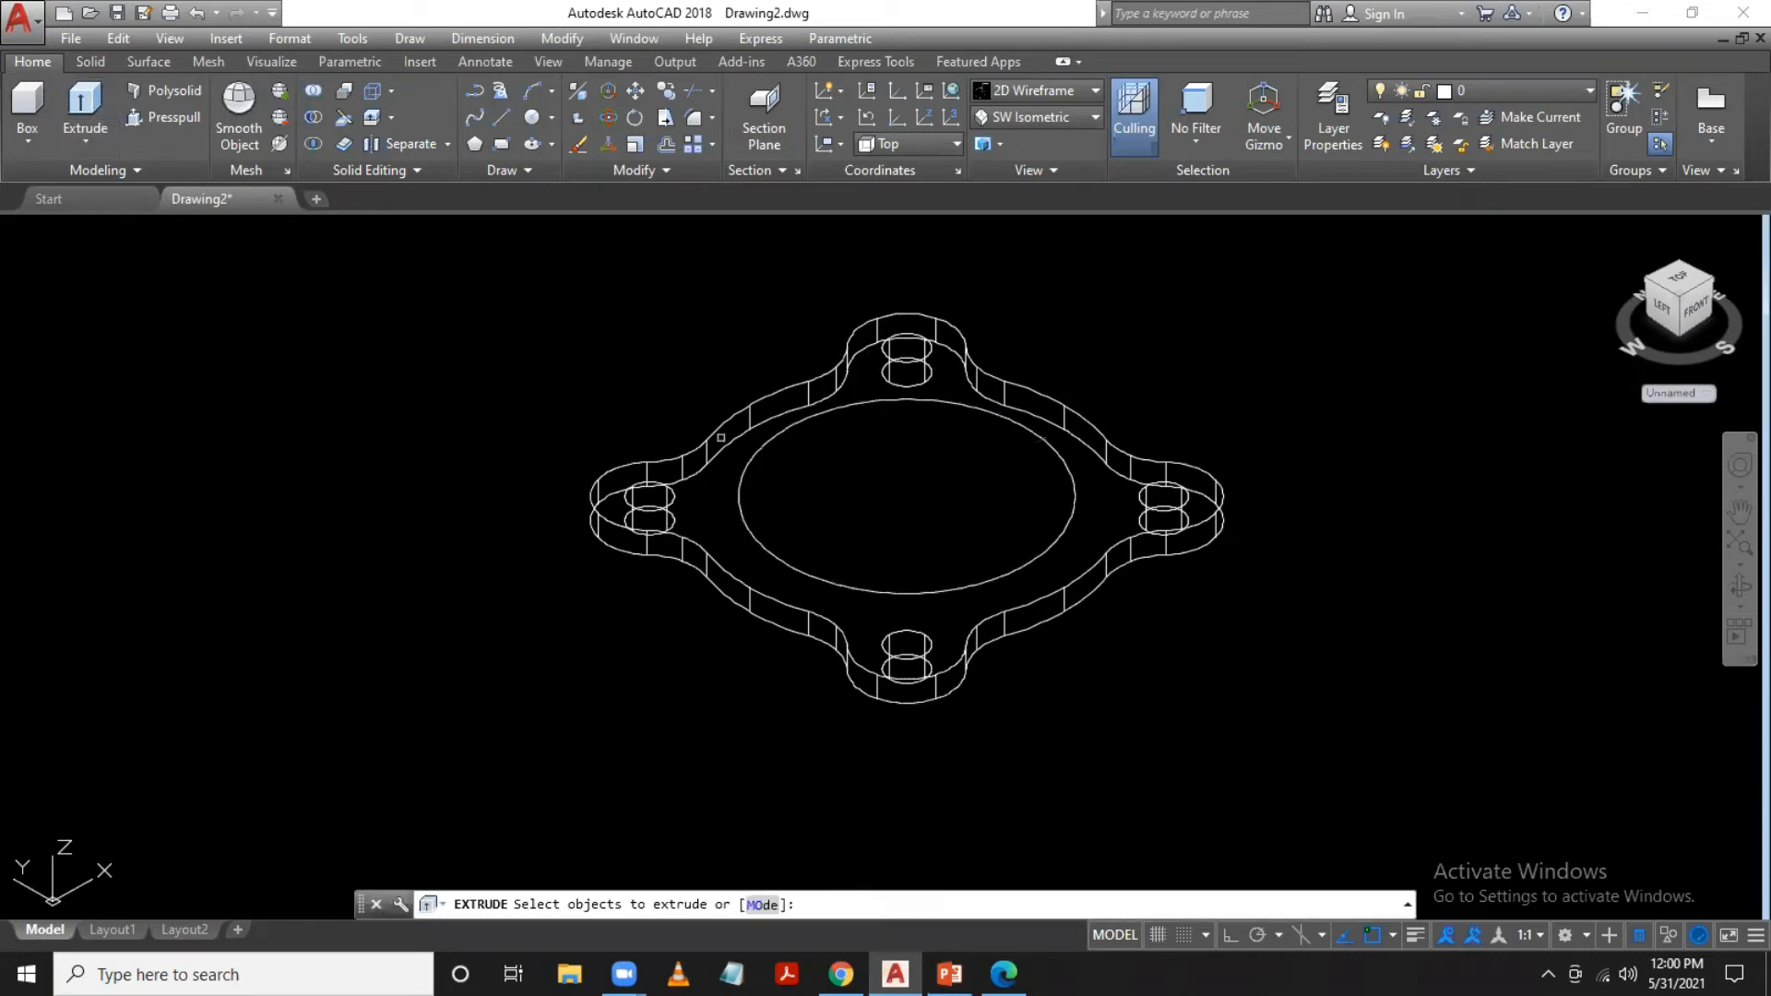
{"action": "left_click", "coordinate": [753, 540]}
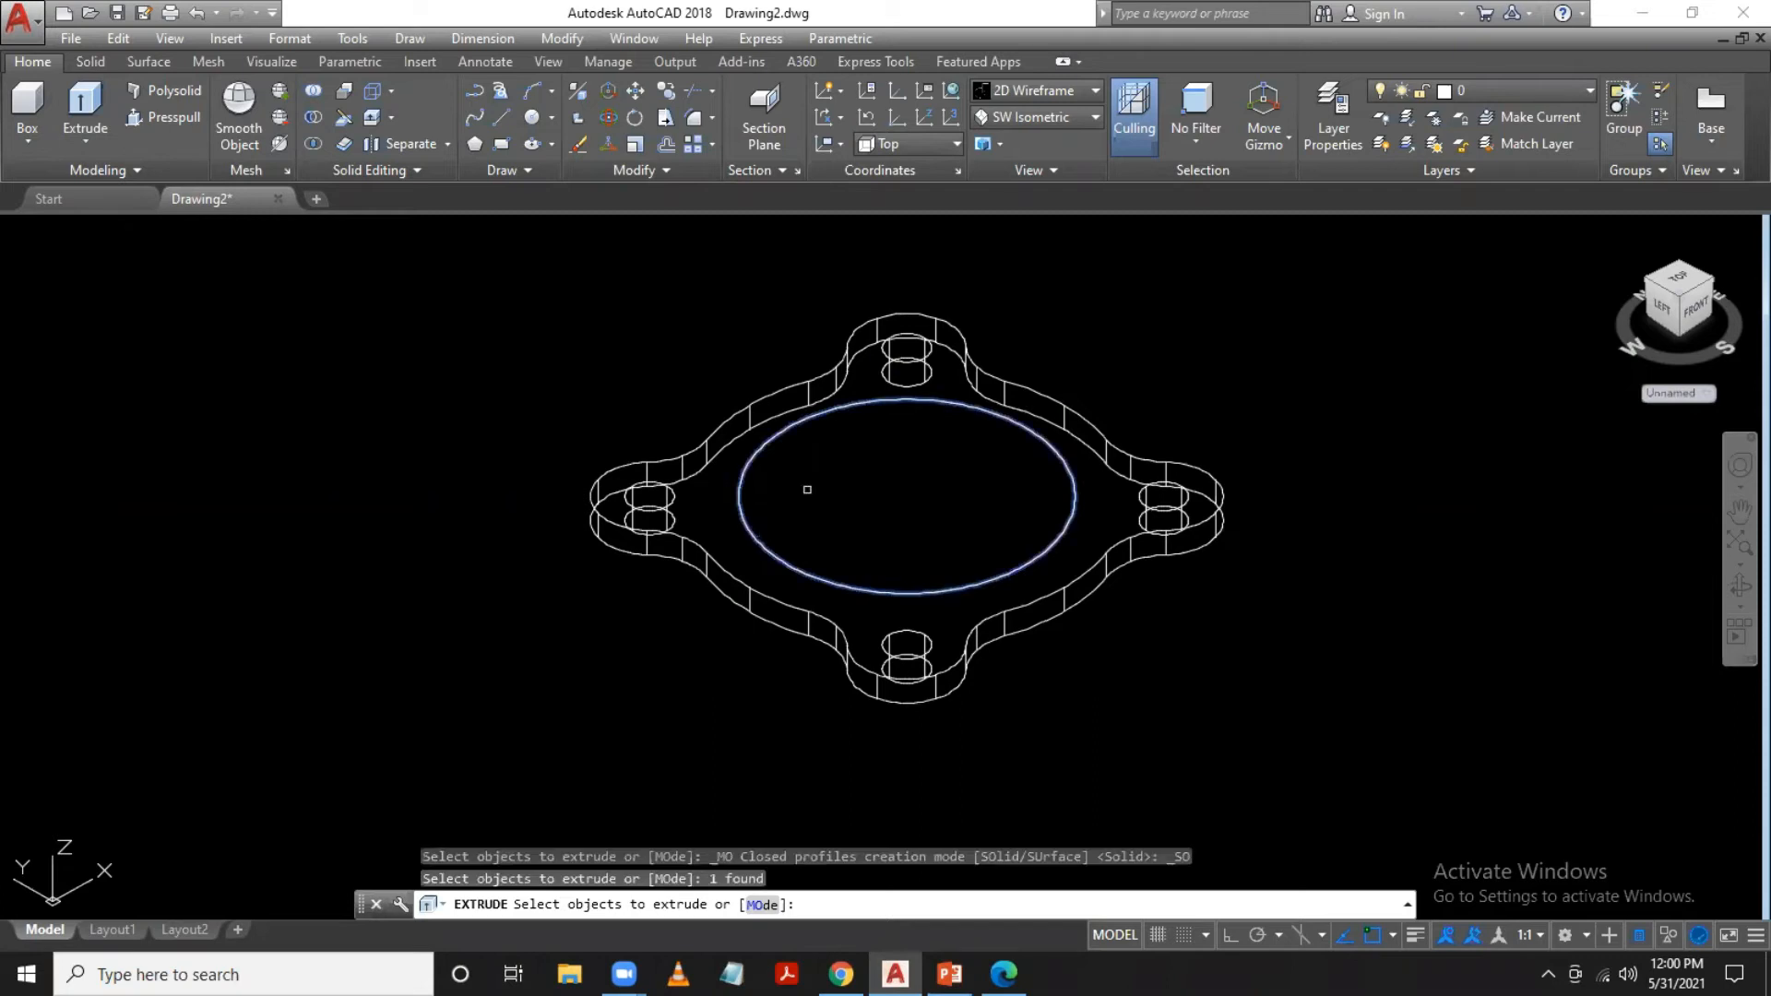
{"action": "key", "text": "Return"}
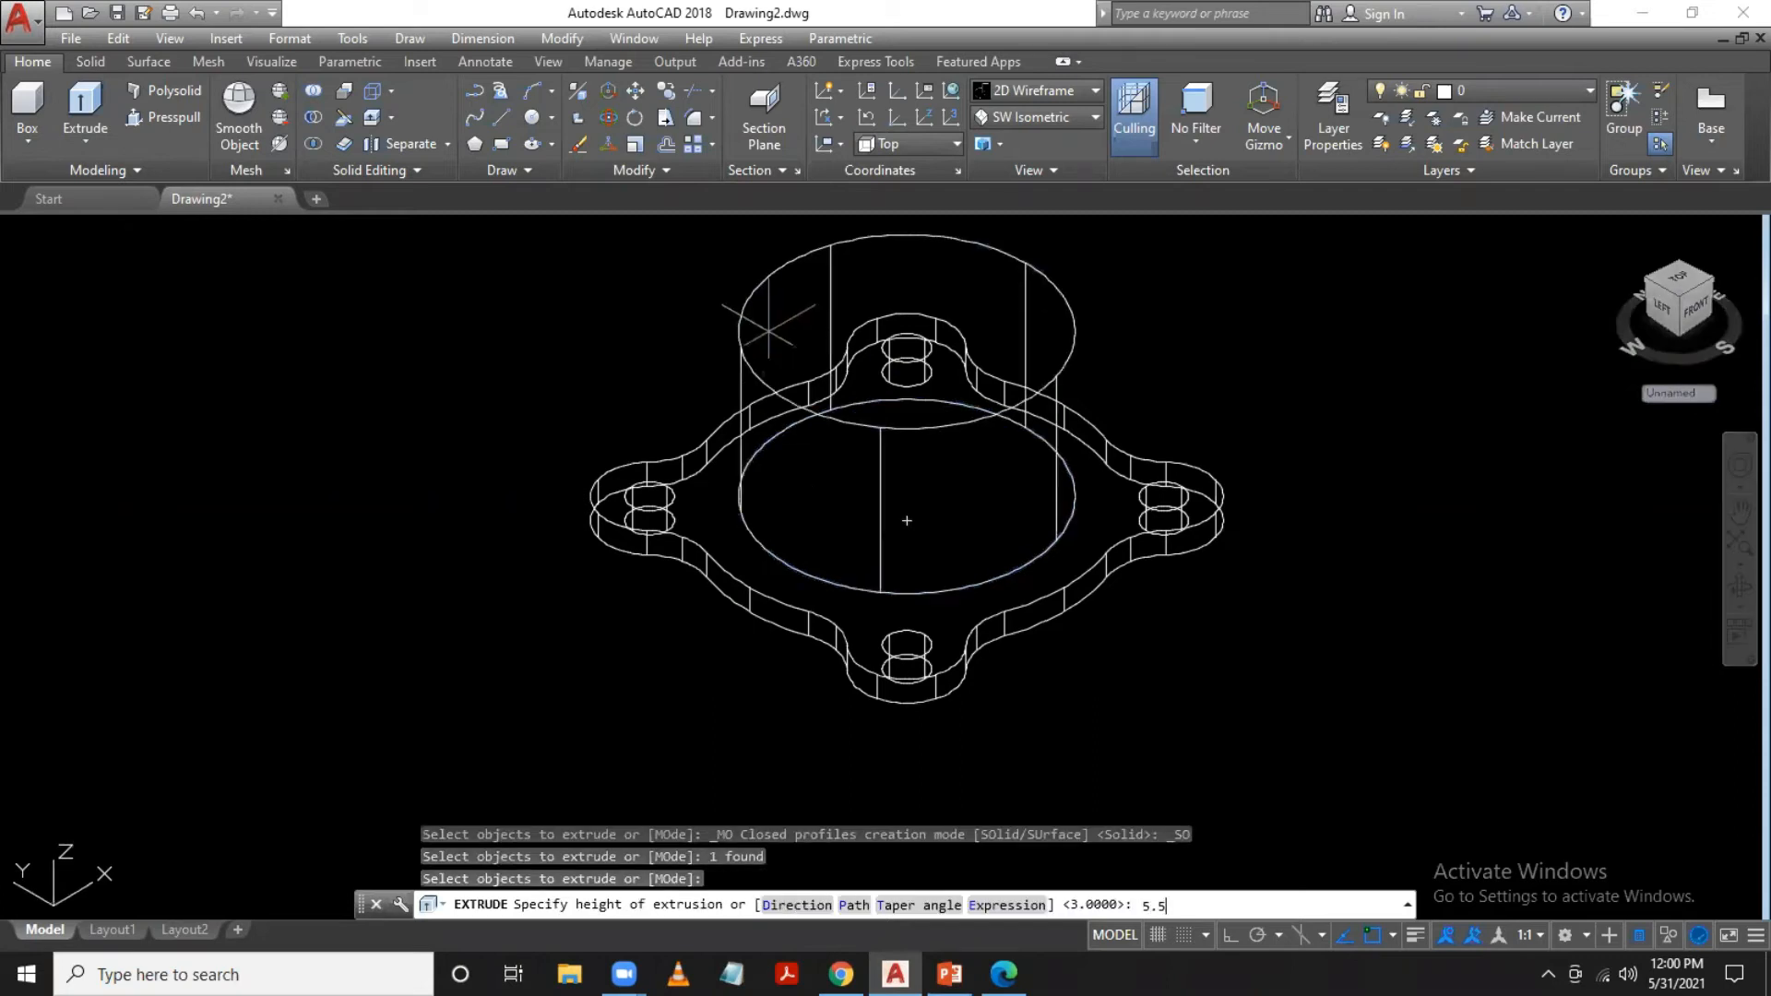
{"action": "key", "text": "Return"}
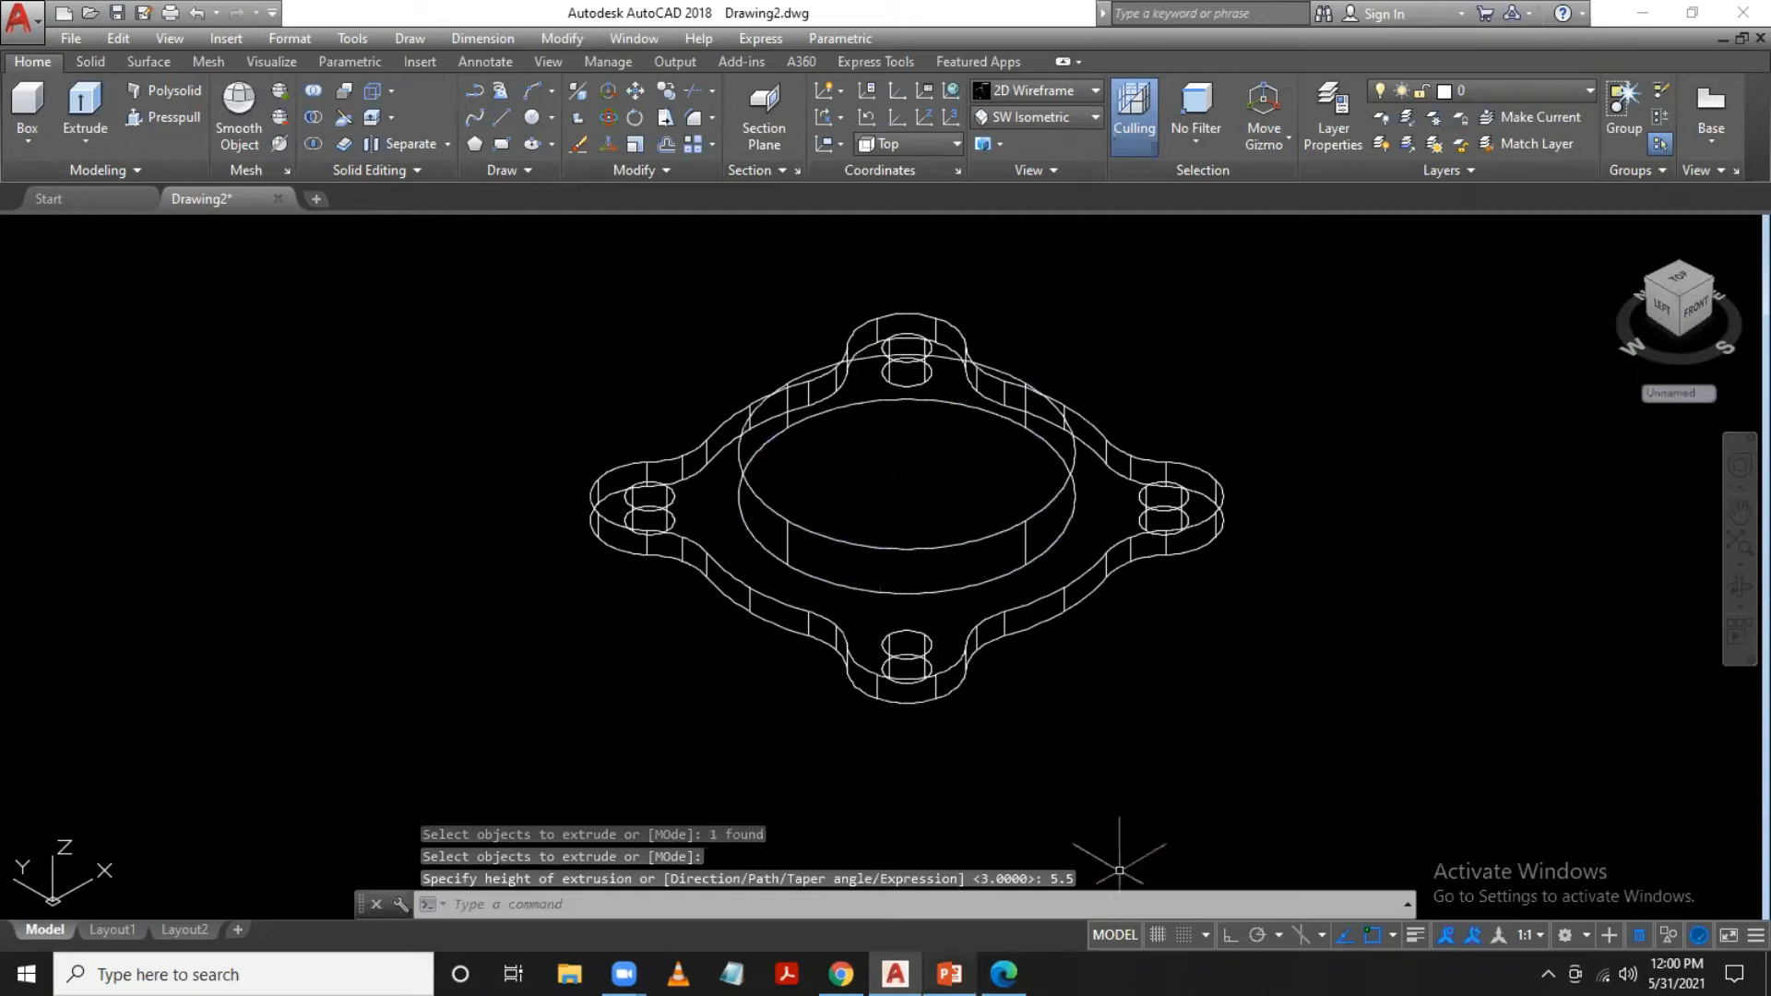
Switch to PowerPoint to check the dimensions of the flange's upper collar, and return to AutoCAD
{"action": "left_click", "coordinate": [950, 974]}
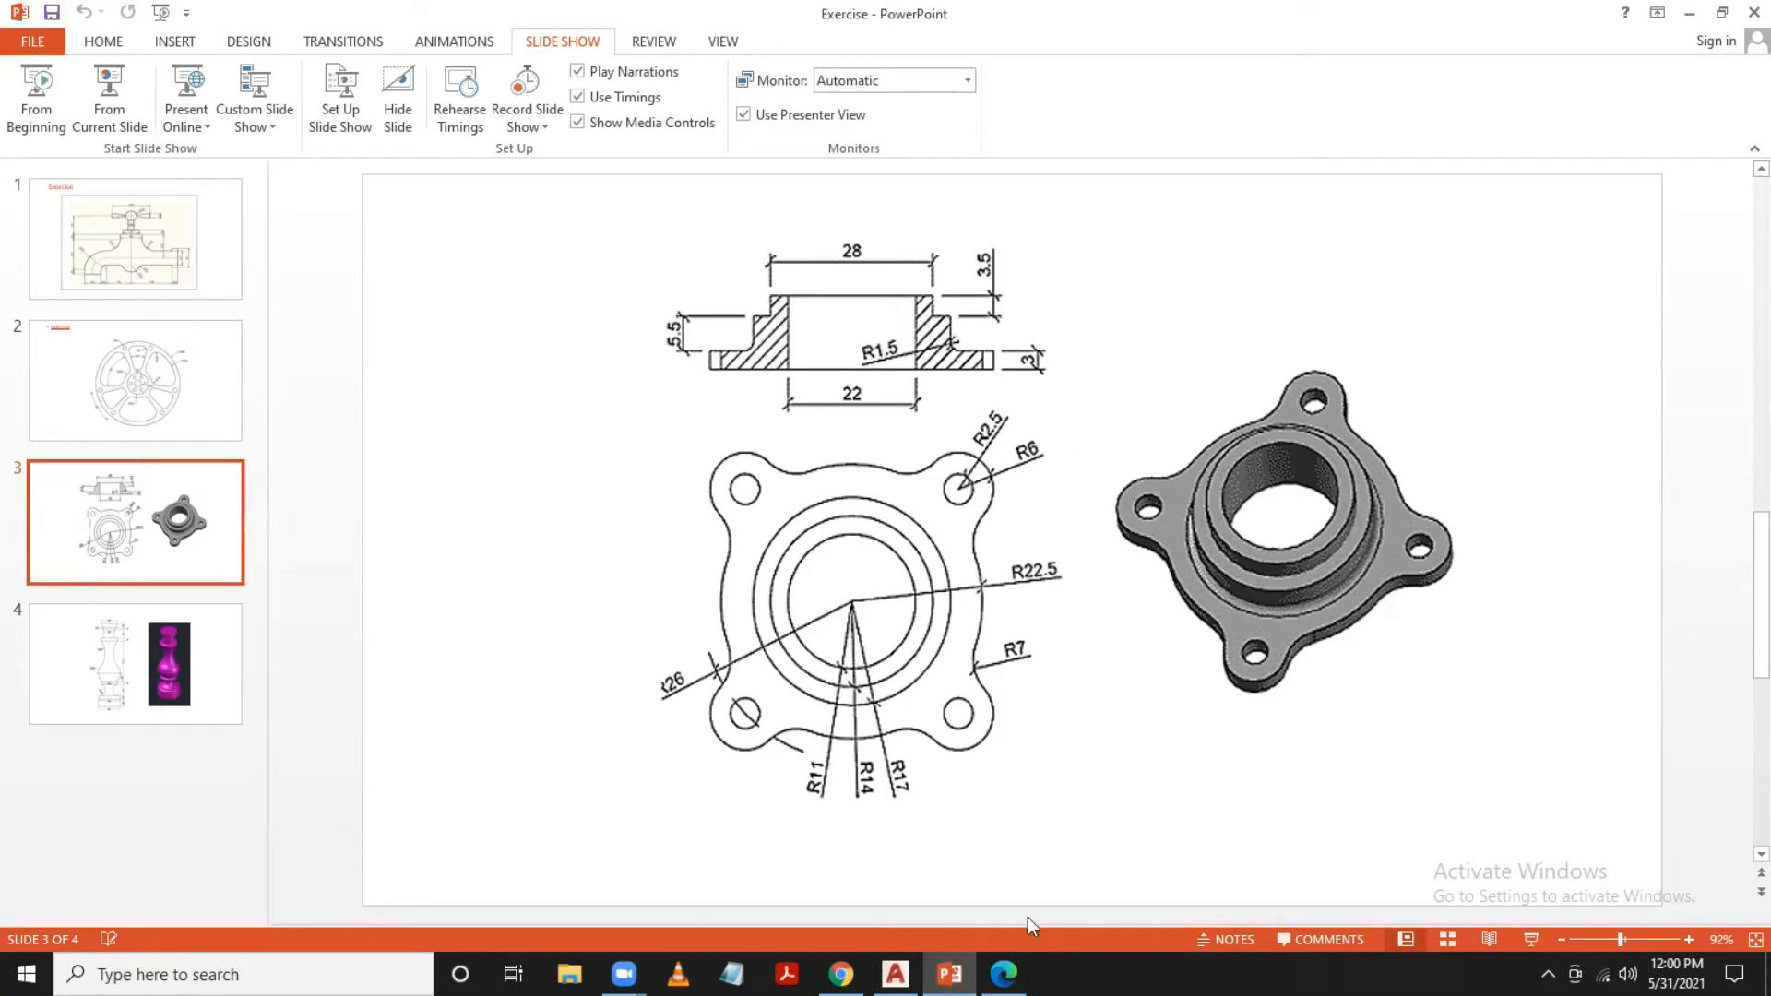
{"action": "mouse_move", "coordinate": [1004, 974]}
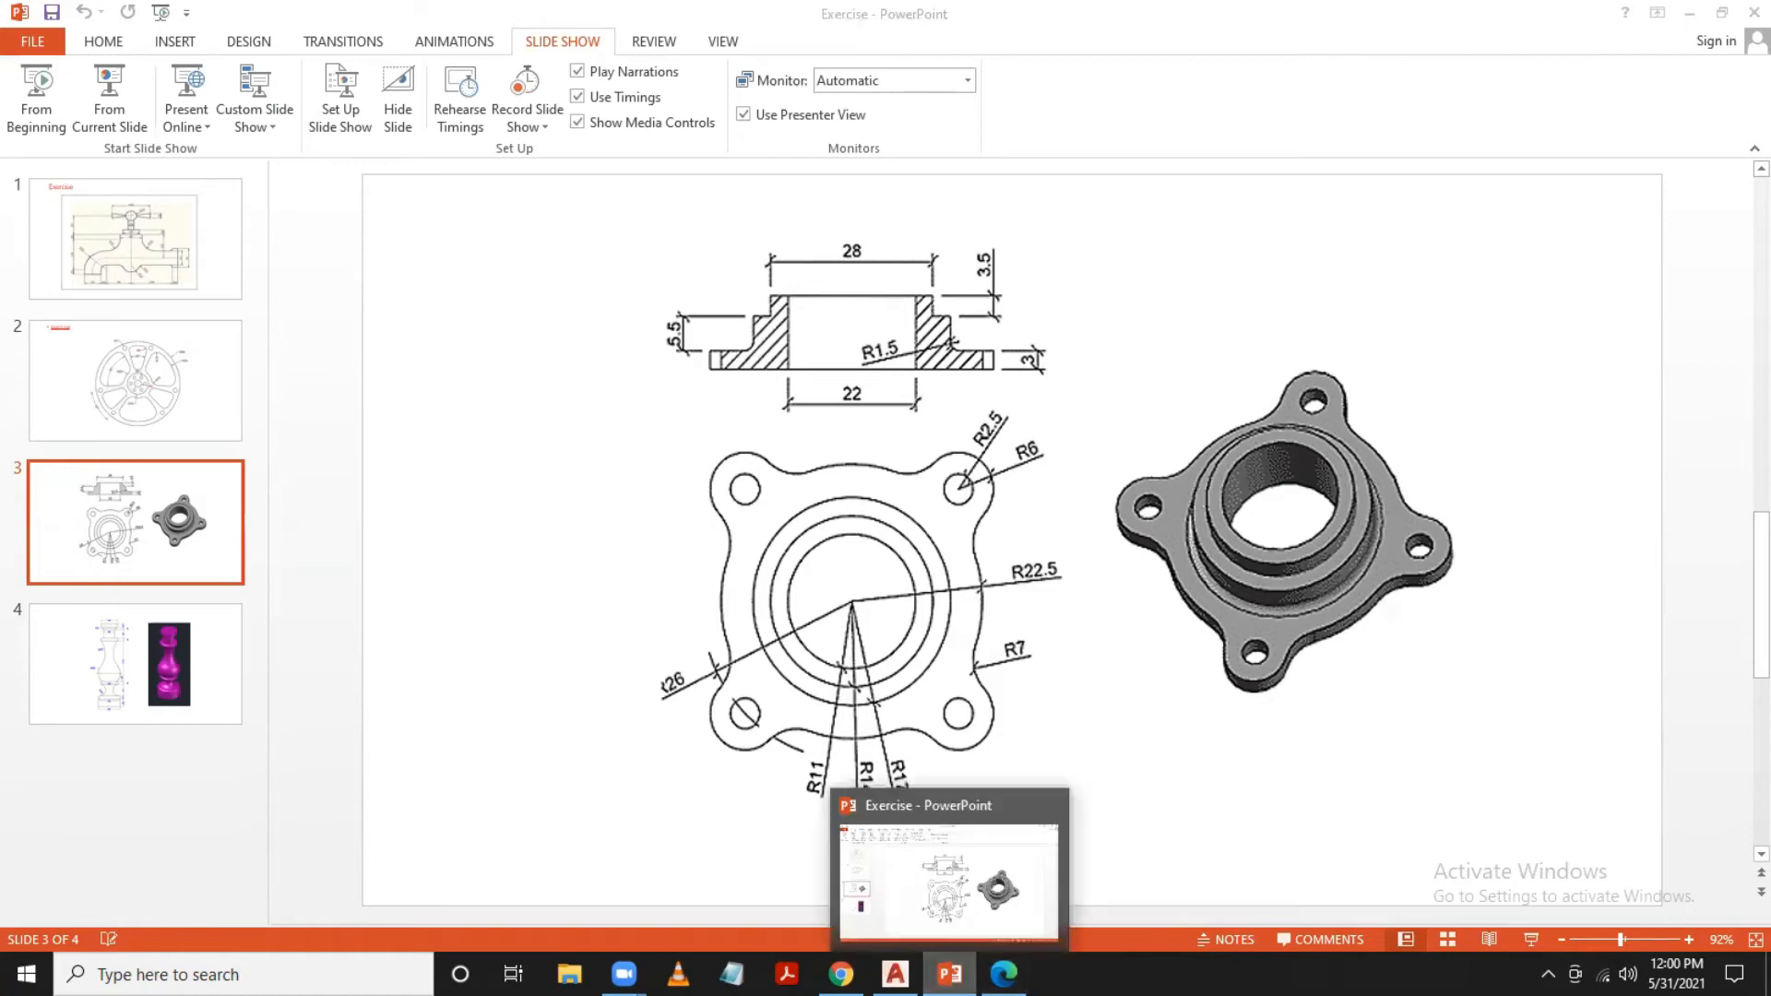
{"action": "left_click", "coordinate": [895, 973]}
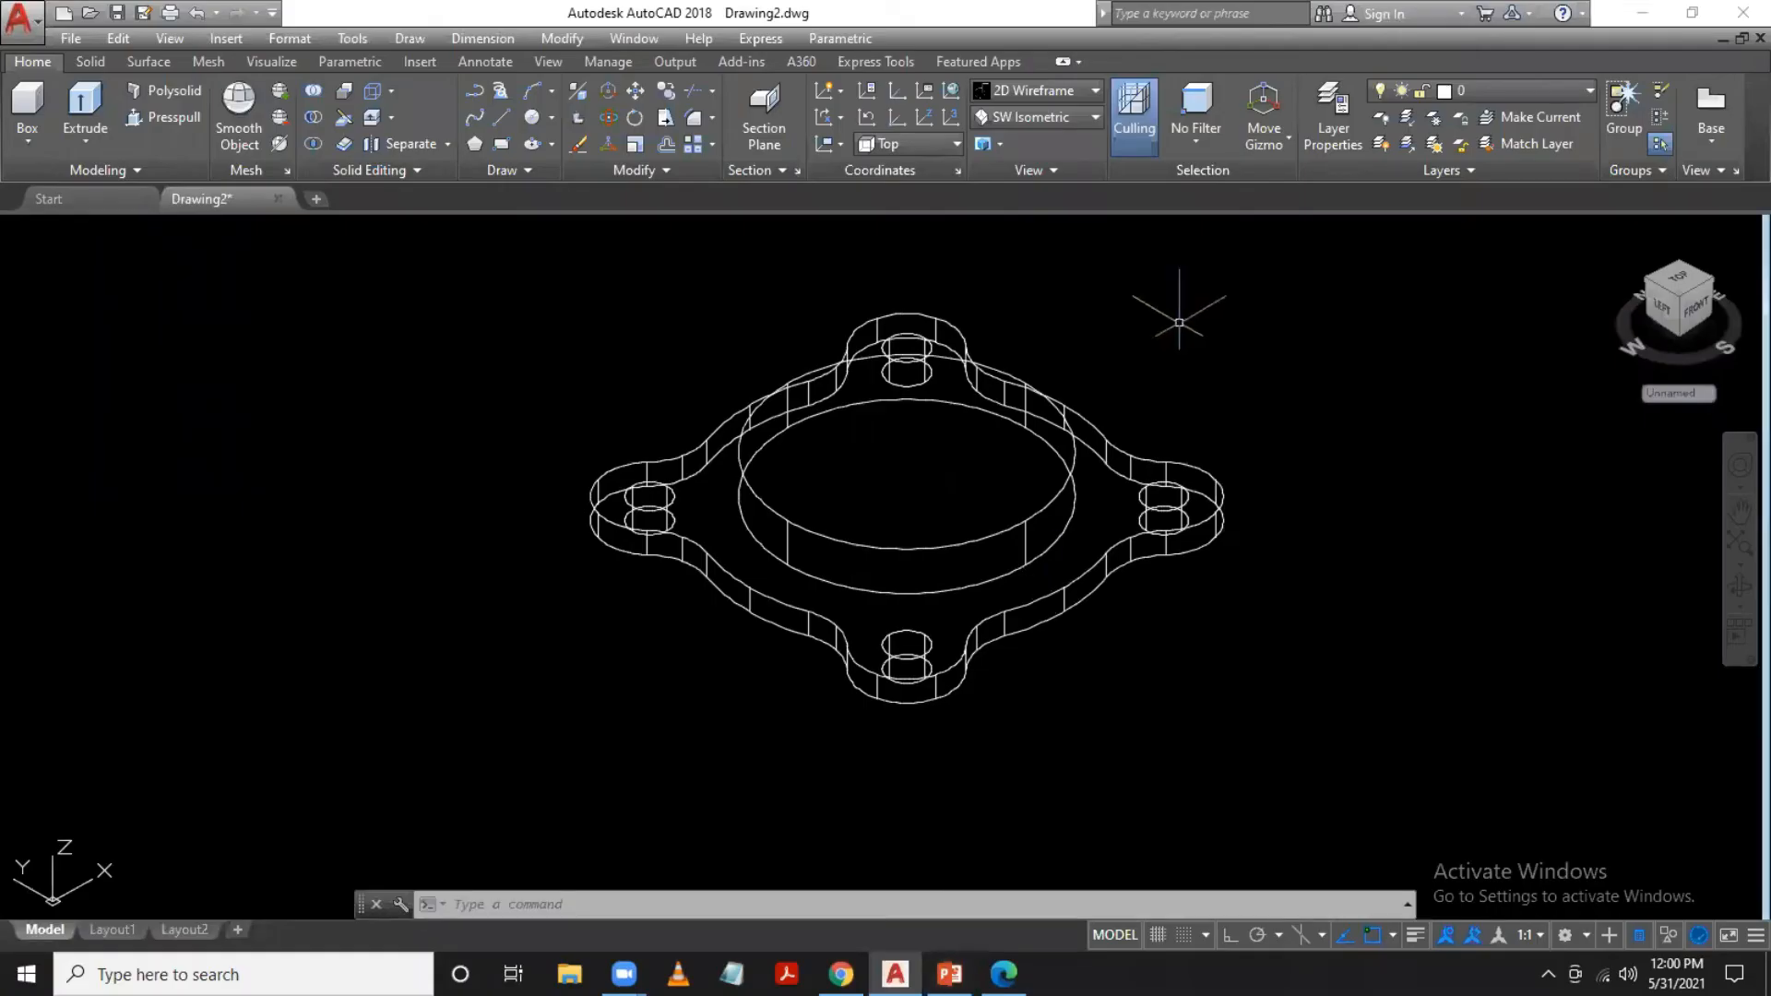
{"action": "type", "text": "c"}
{"action": "key", "text": "Return"}
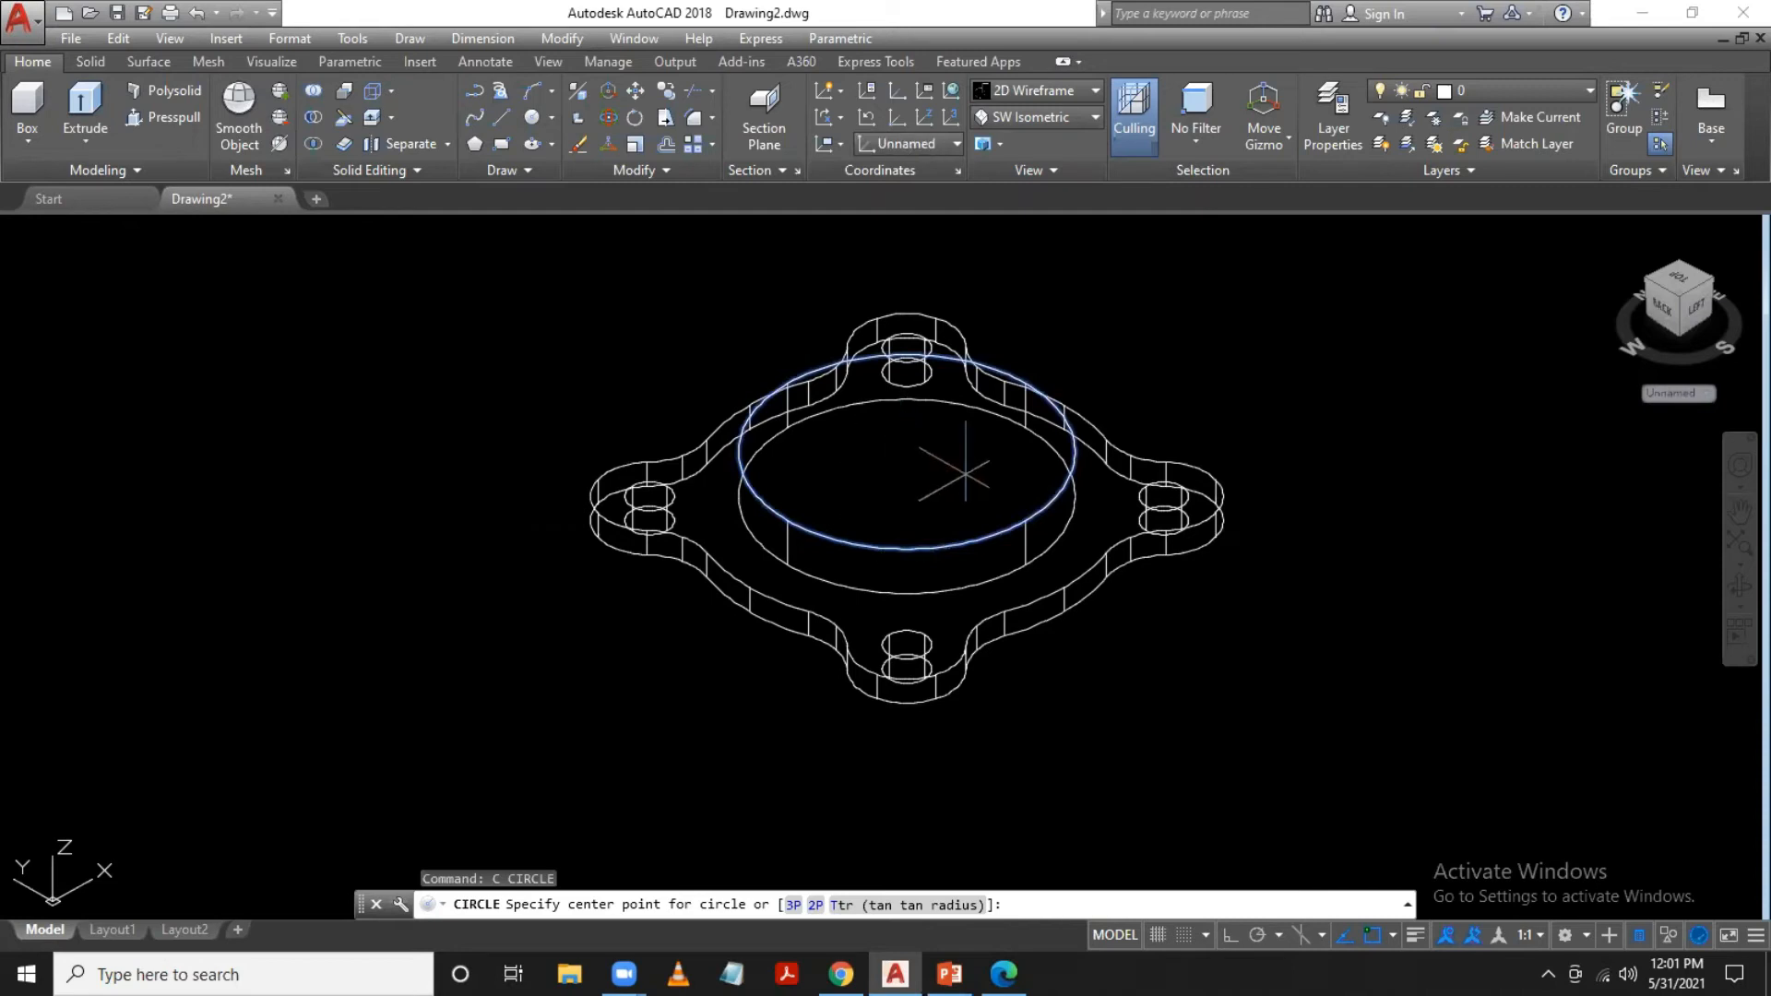
{"action": "key", "text": "Escape"}
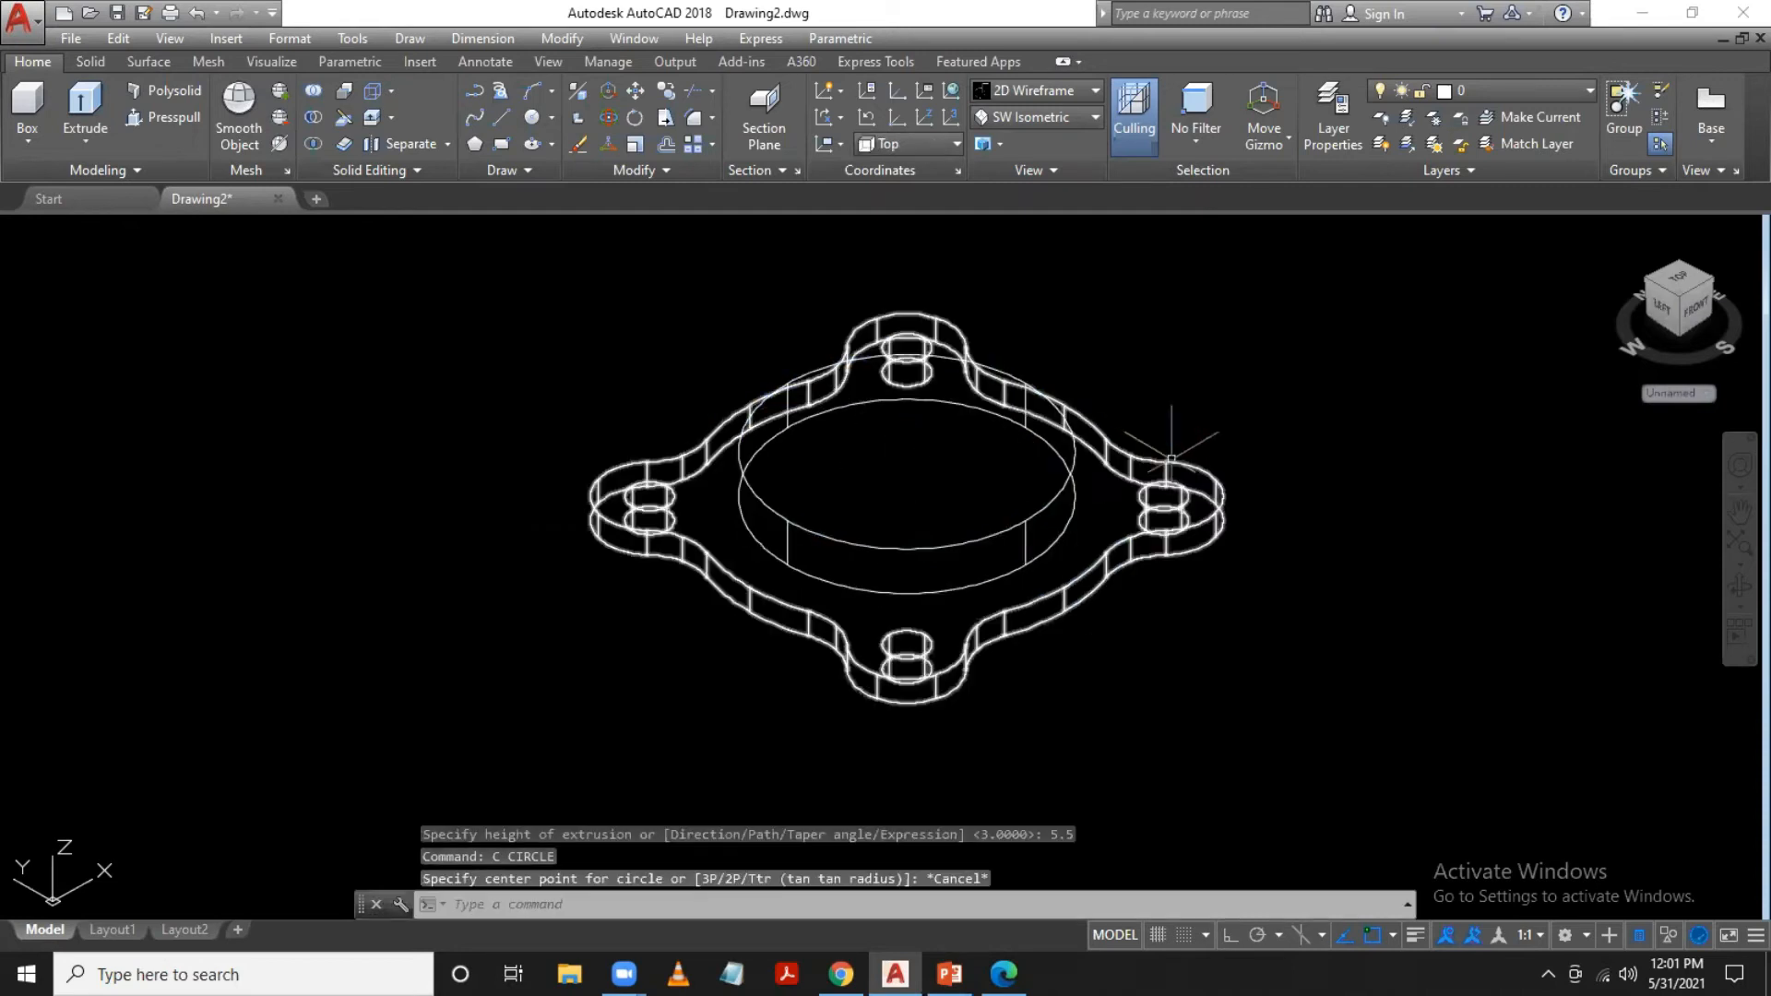
Unite the flange plate and the central cylindrical boss into one solid with Union
{"action": "left_click", "coordinate": [314, 90]}
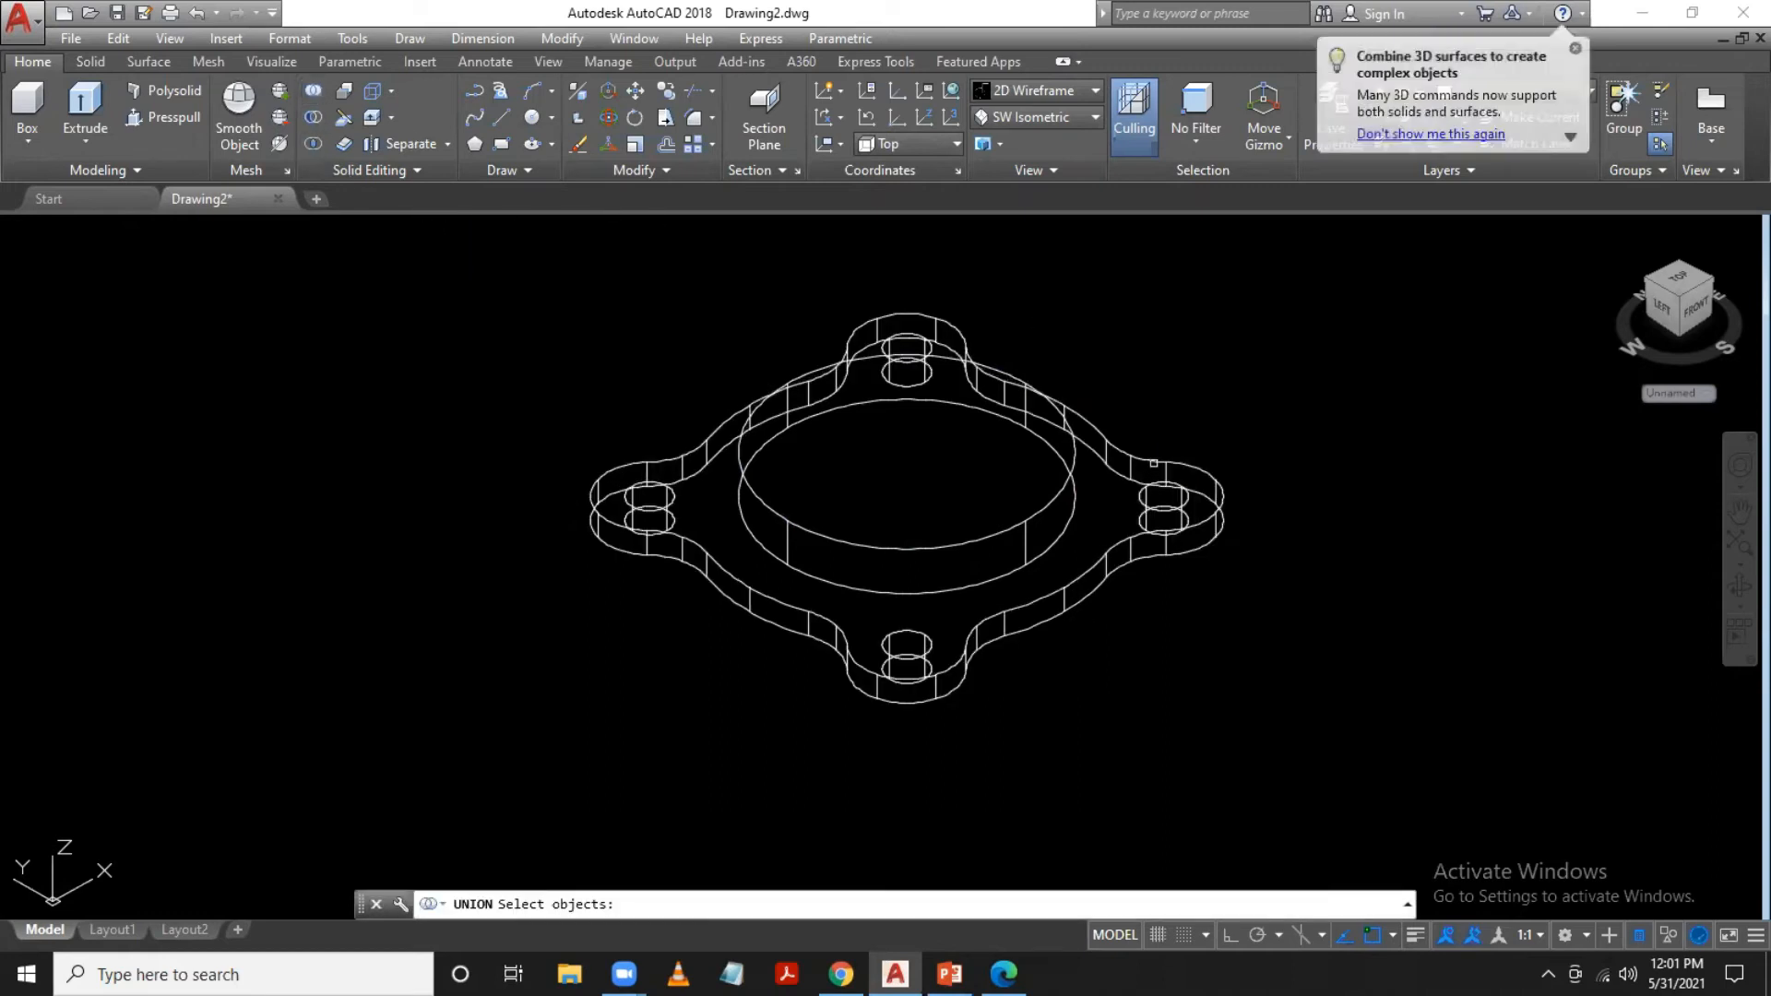
{"action": "left_click", "coordinate": [1153, 463]}
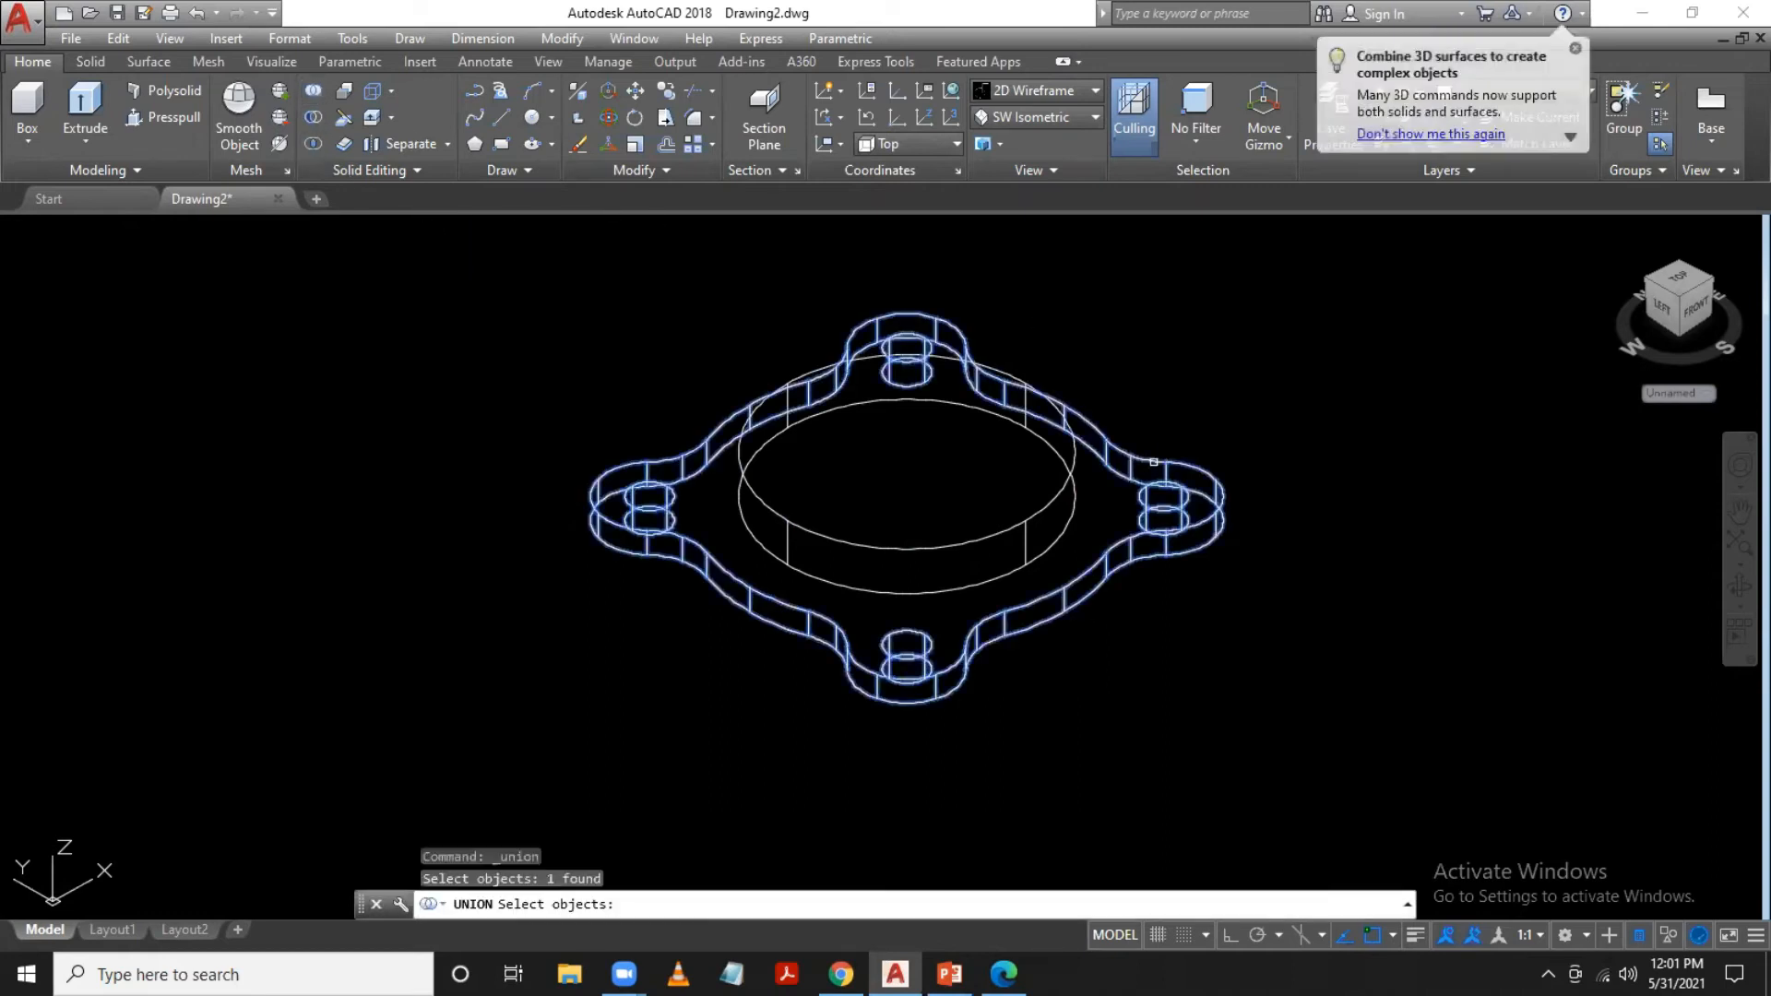
{"action": "left_click", "coordinate": [1065, 479]}
{"action": "key", "text": "Return"}
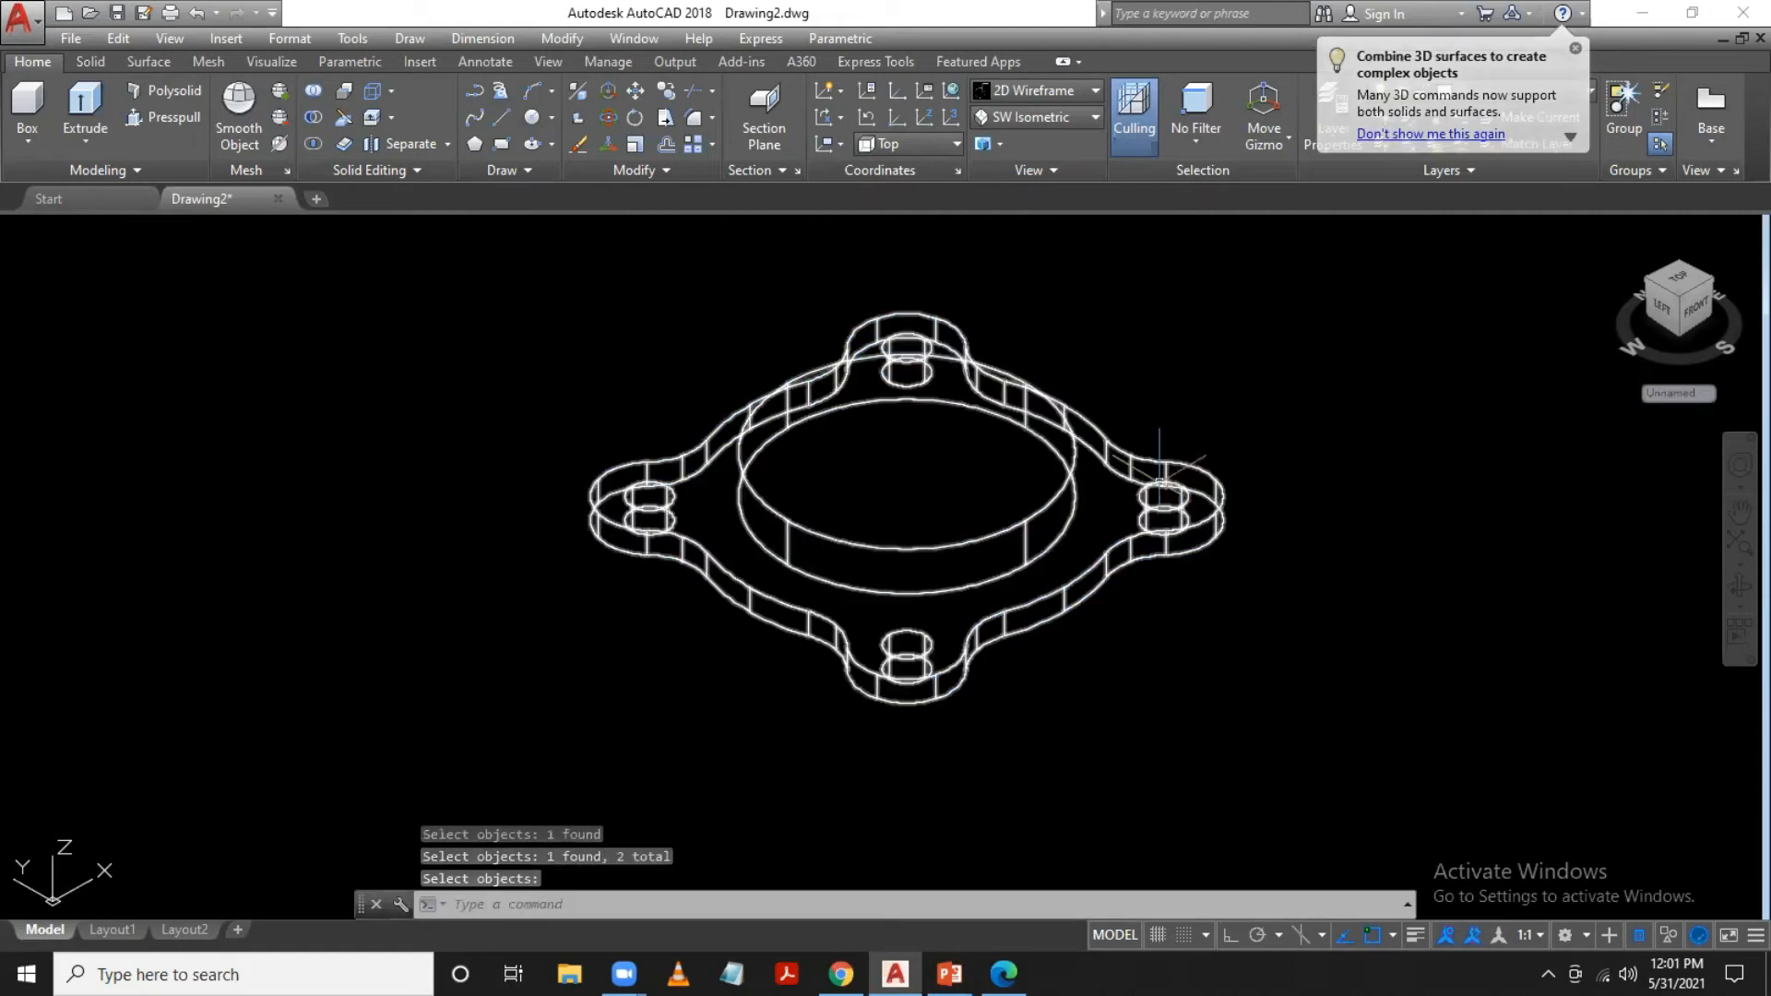
{"action": "type", "text": "c"}
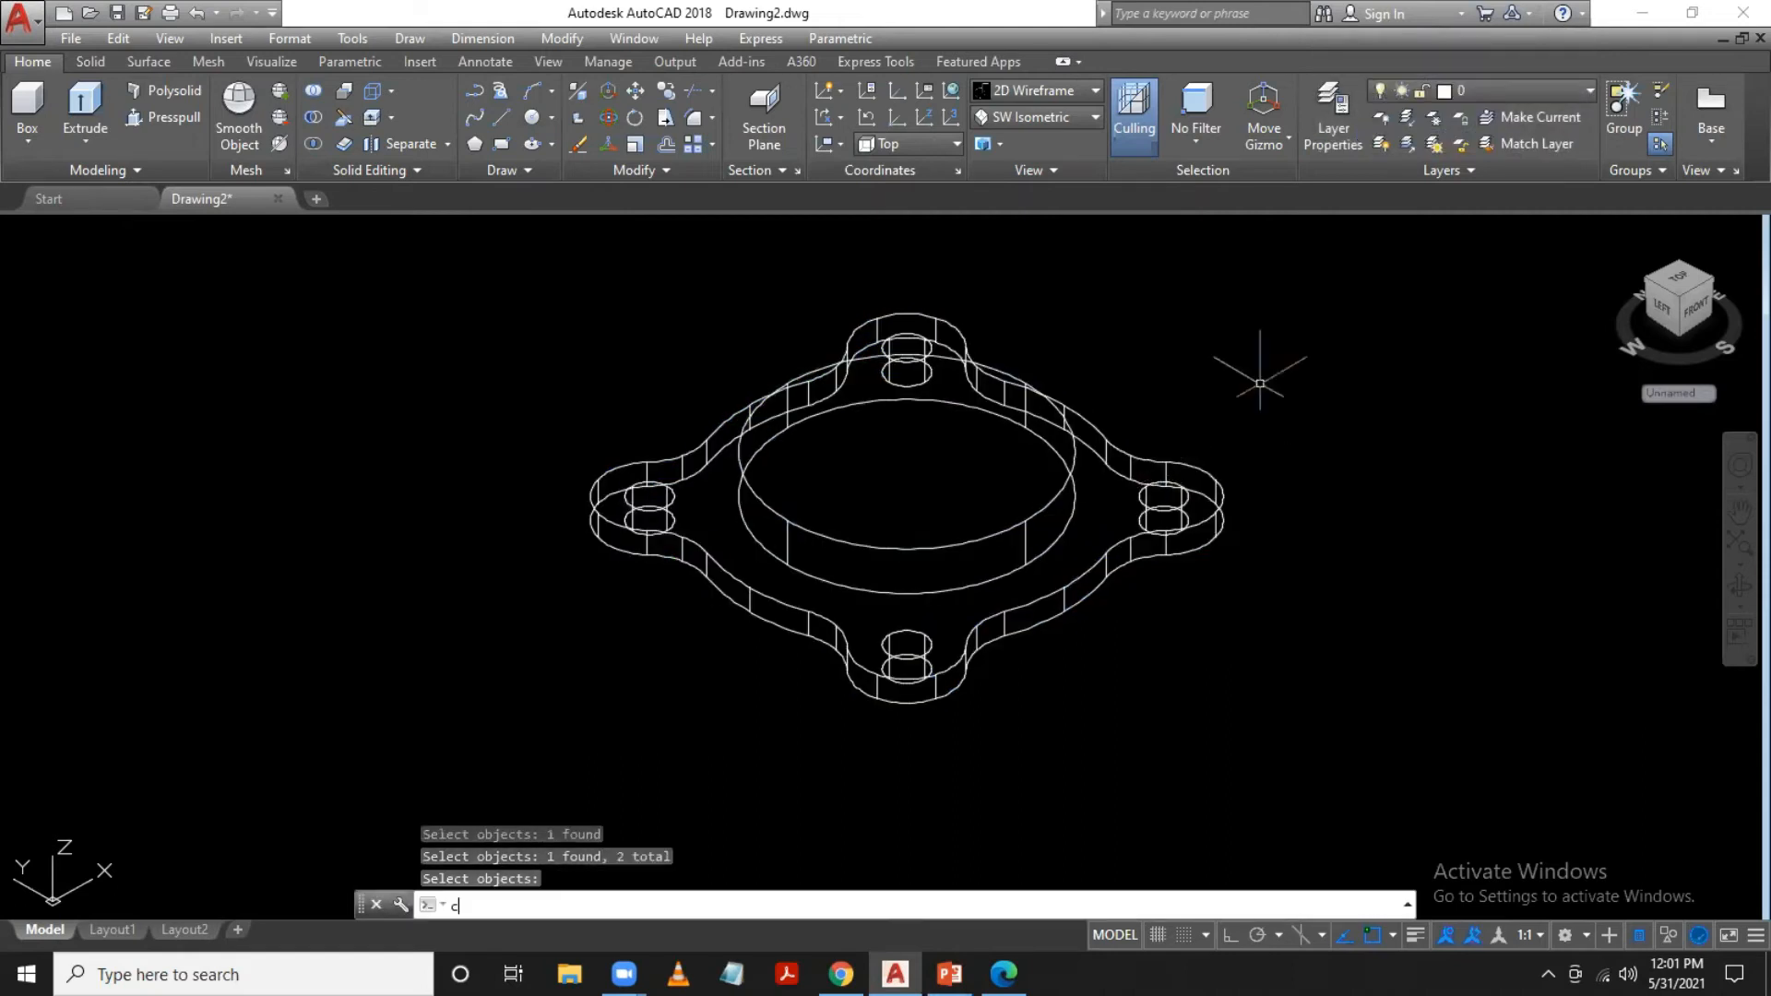
{"action": "key", "text": "Return"}
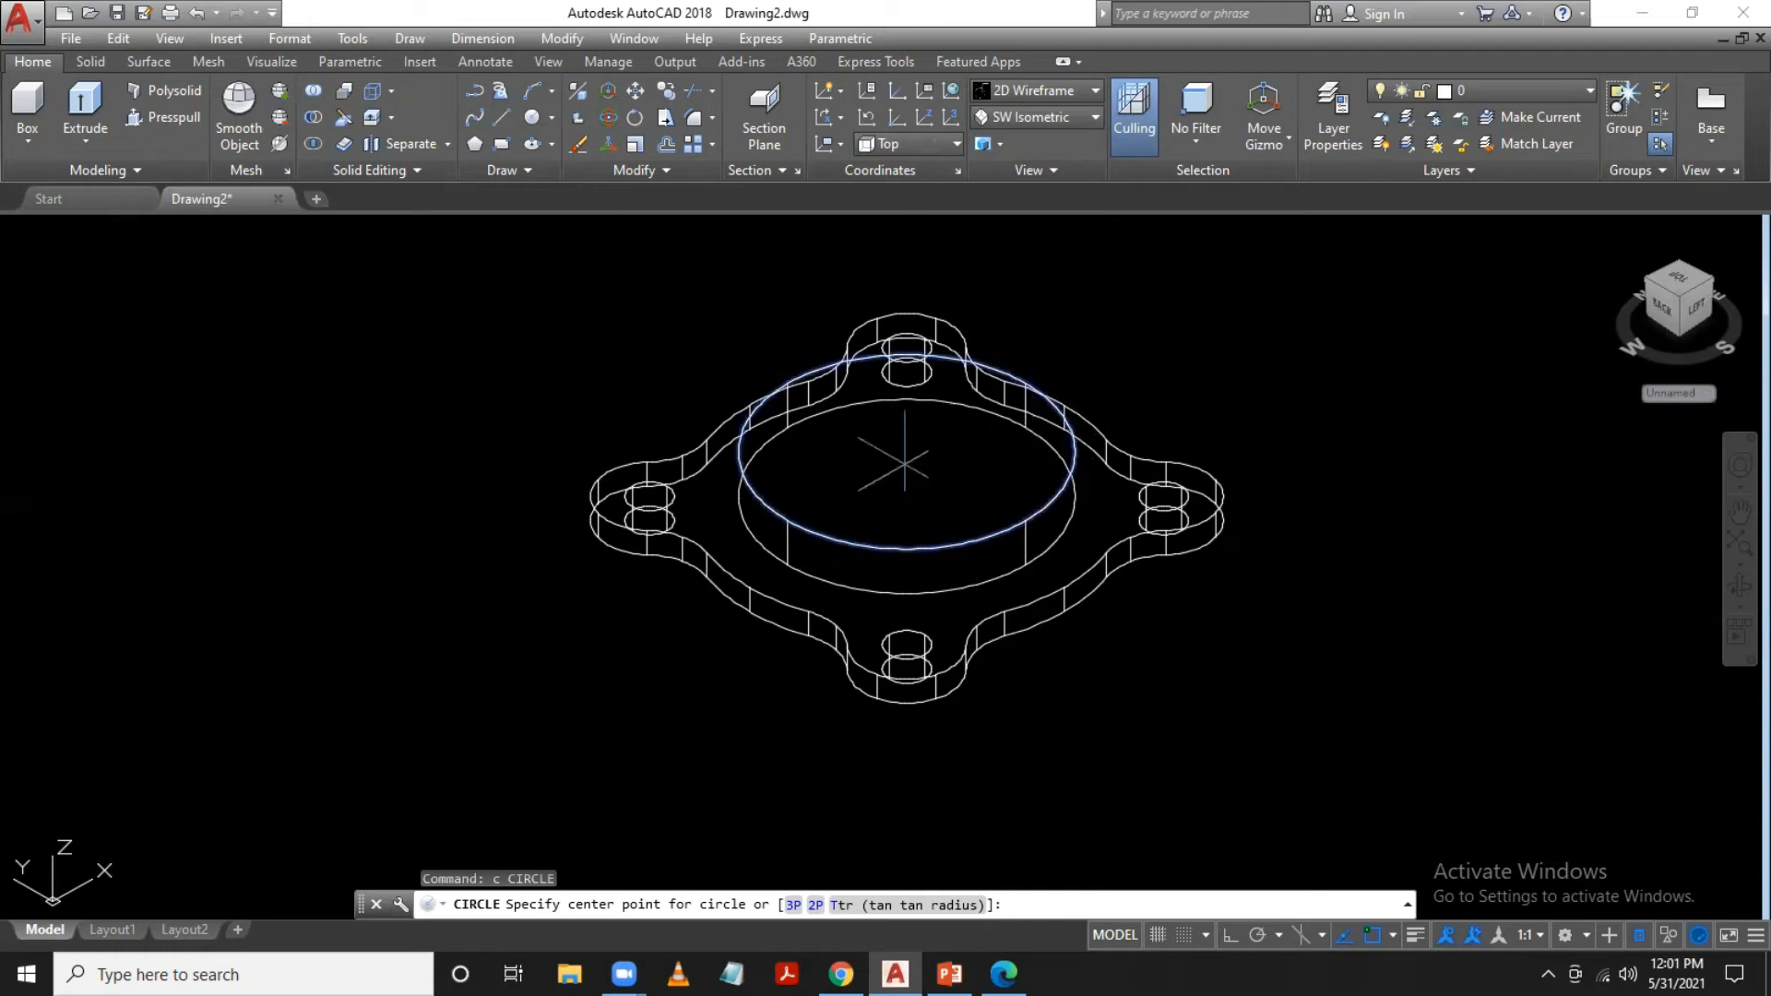
{"action": "left_click", "coordinate": [1018, 116]}
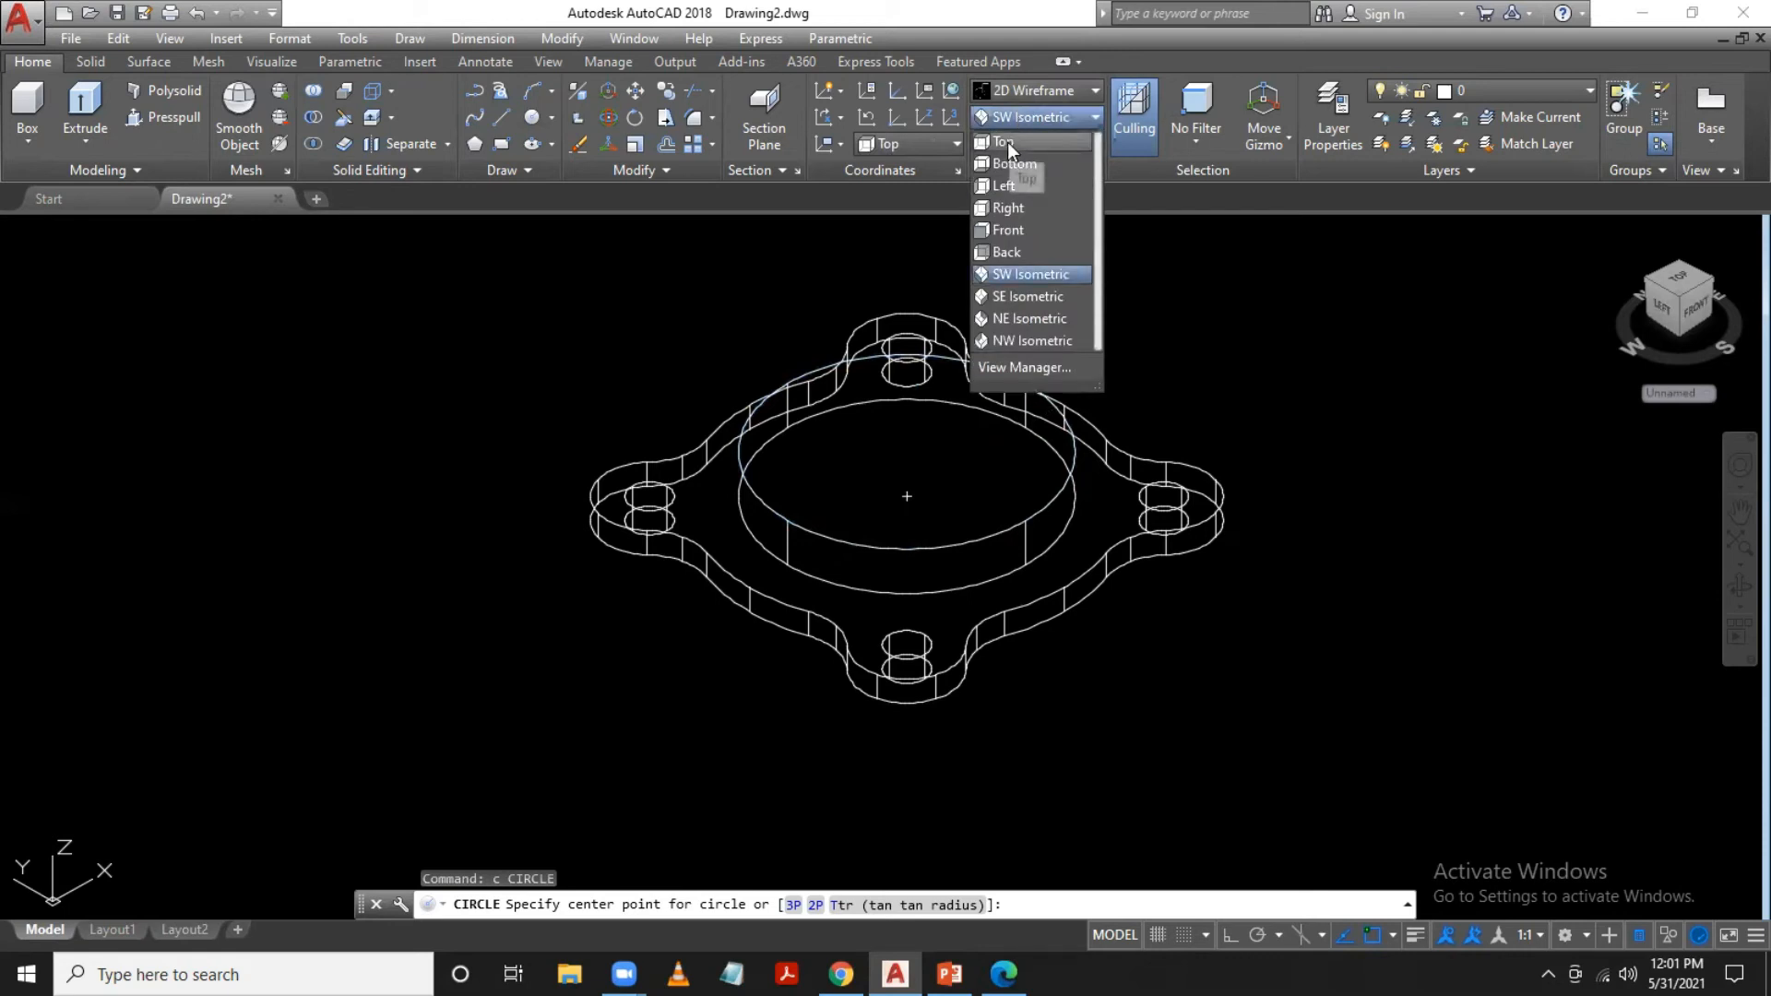
{"action": "left_click", "coordinate": [1008, 142]}
{"action": "type", "text": "c"}
{"action": "key", "text": "Return"}
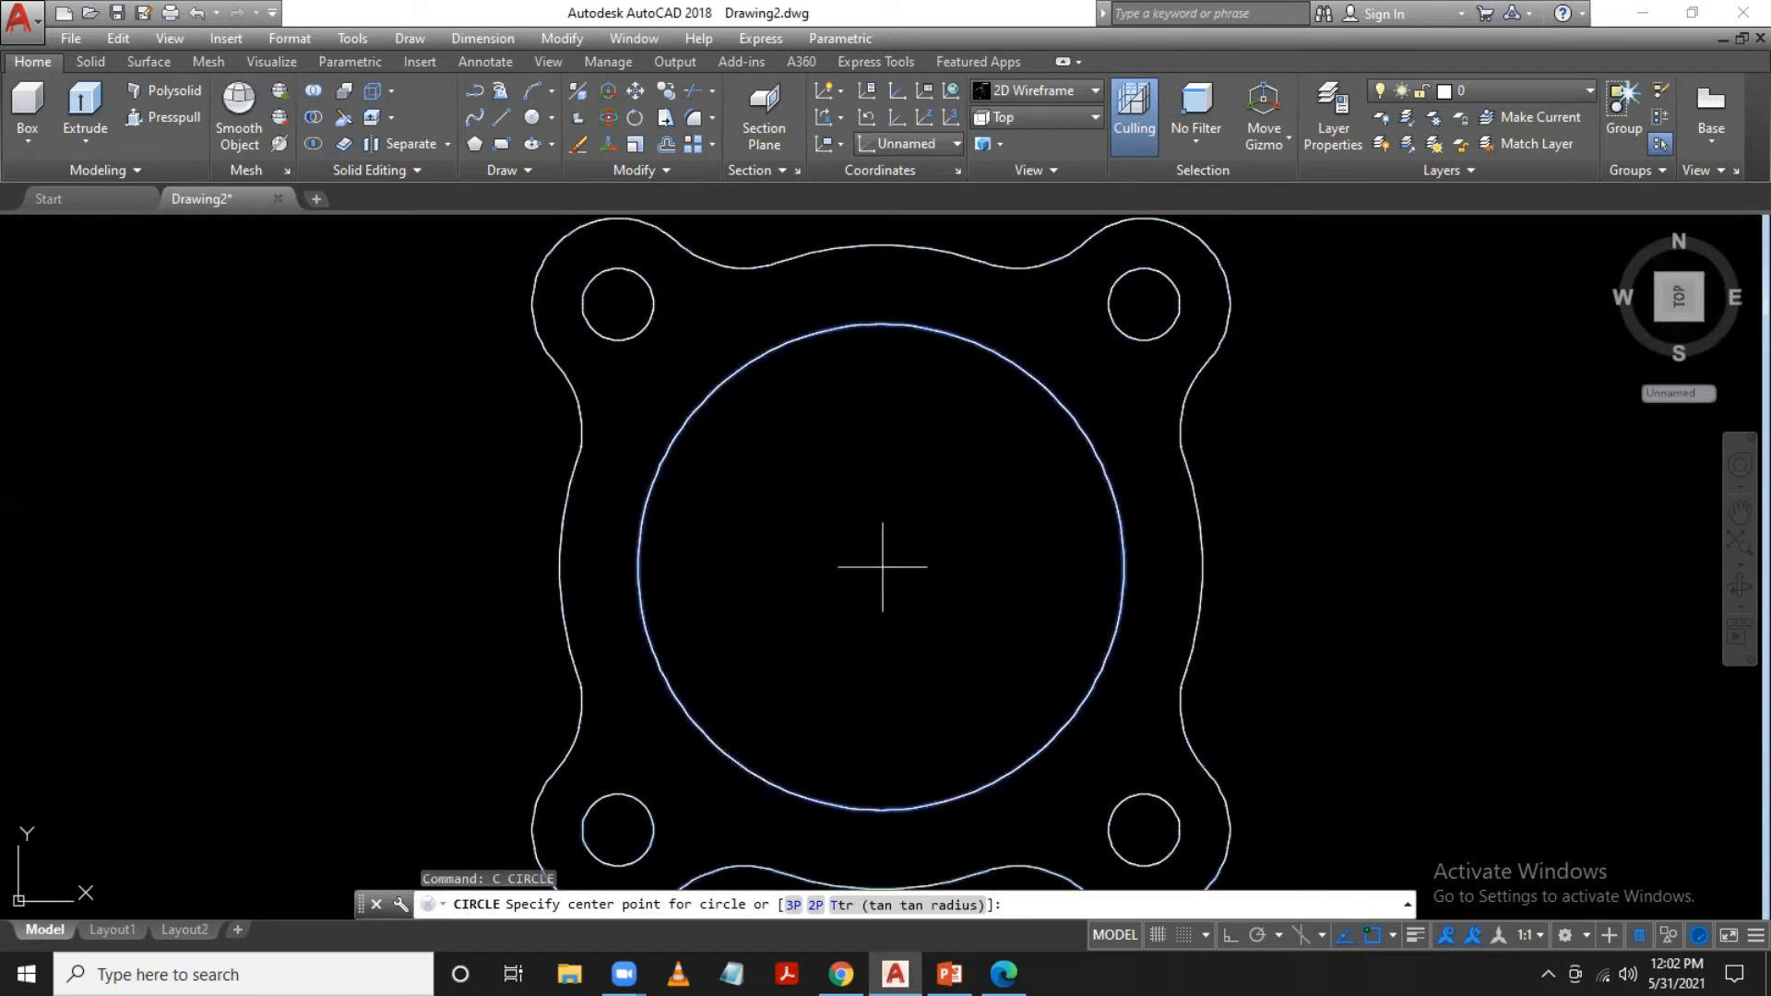
{"action": "key", "text": "Escape"}
{"action": "left_click", "coordinate": [1049, 113]}
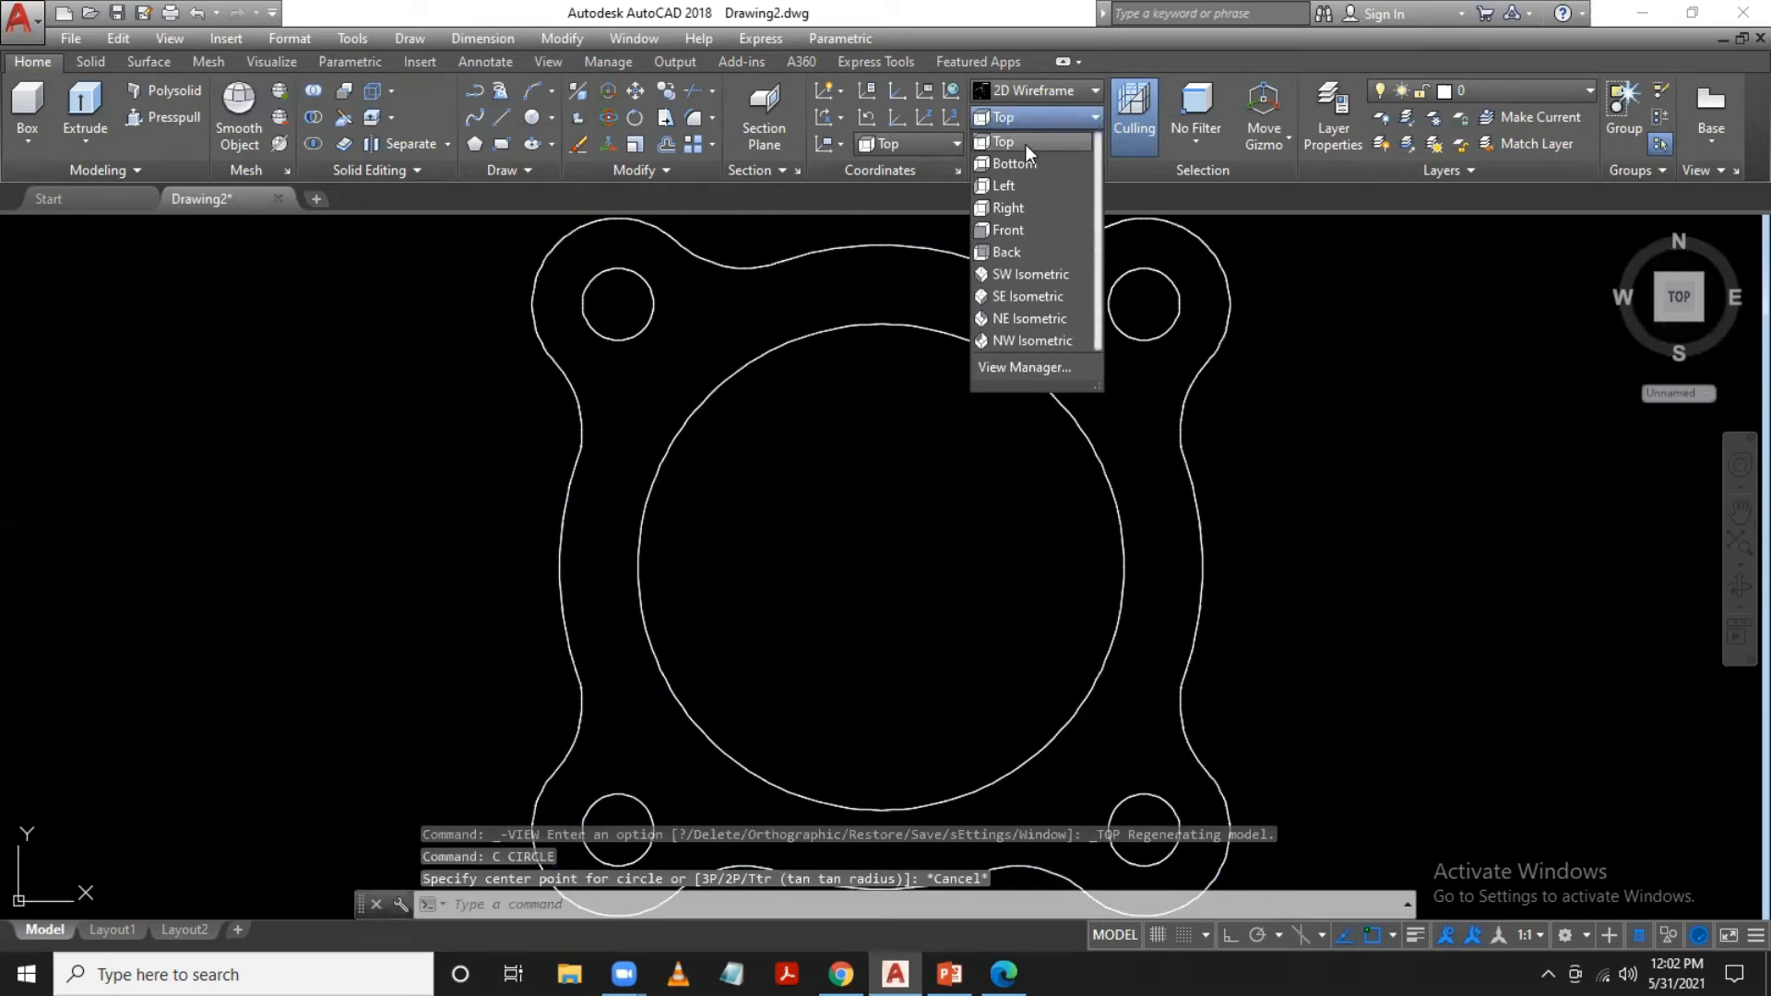
{"action": "left_click", "coordinate": [1026, 144]}
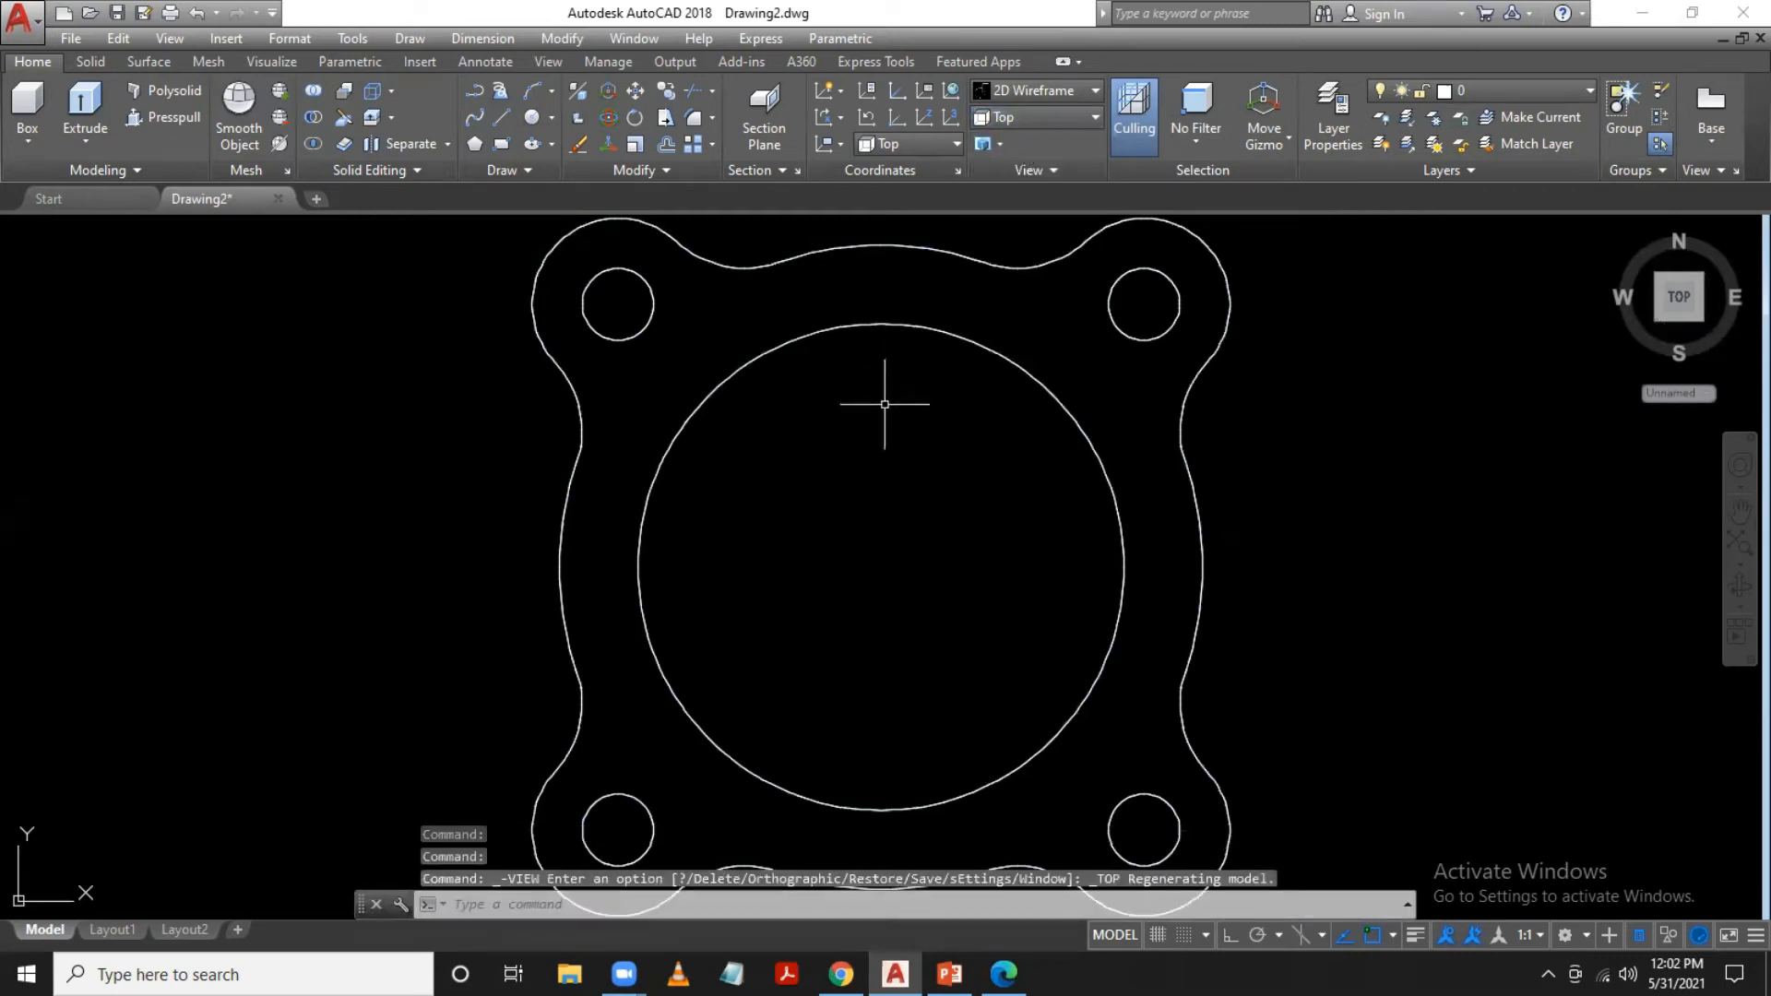
{"action": "scroll", "coordinate": [884, 404], "scroll_direction": "down", "scroll_amount": 2}
{"action": "middle_click_drag", "start_coordinate": [1198, 479], "coordinate": [1132, 453]}
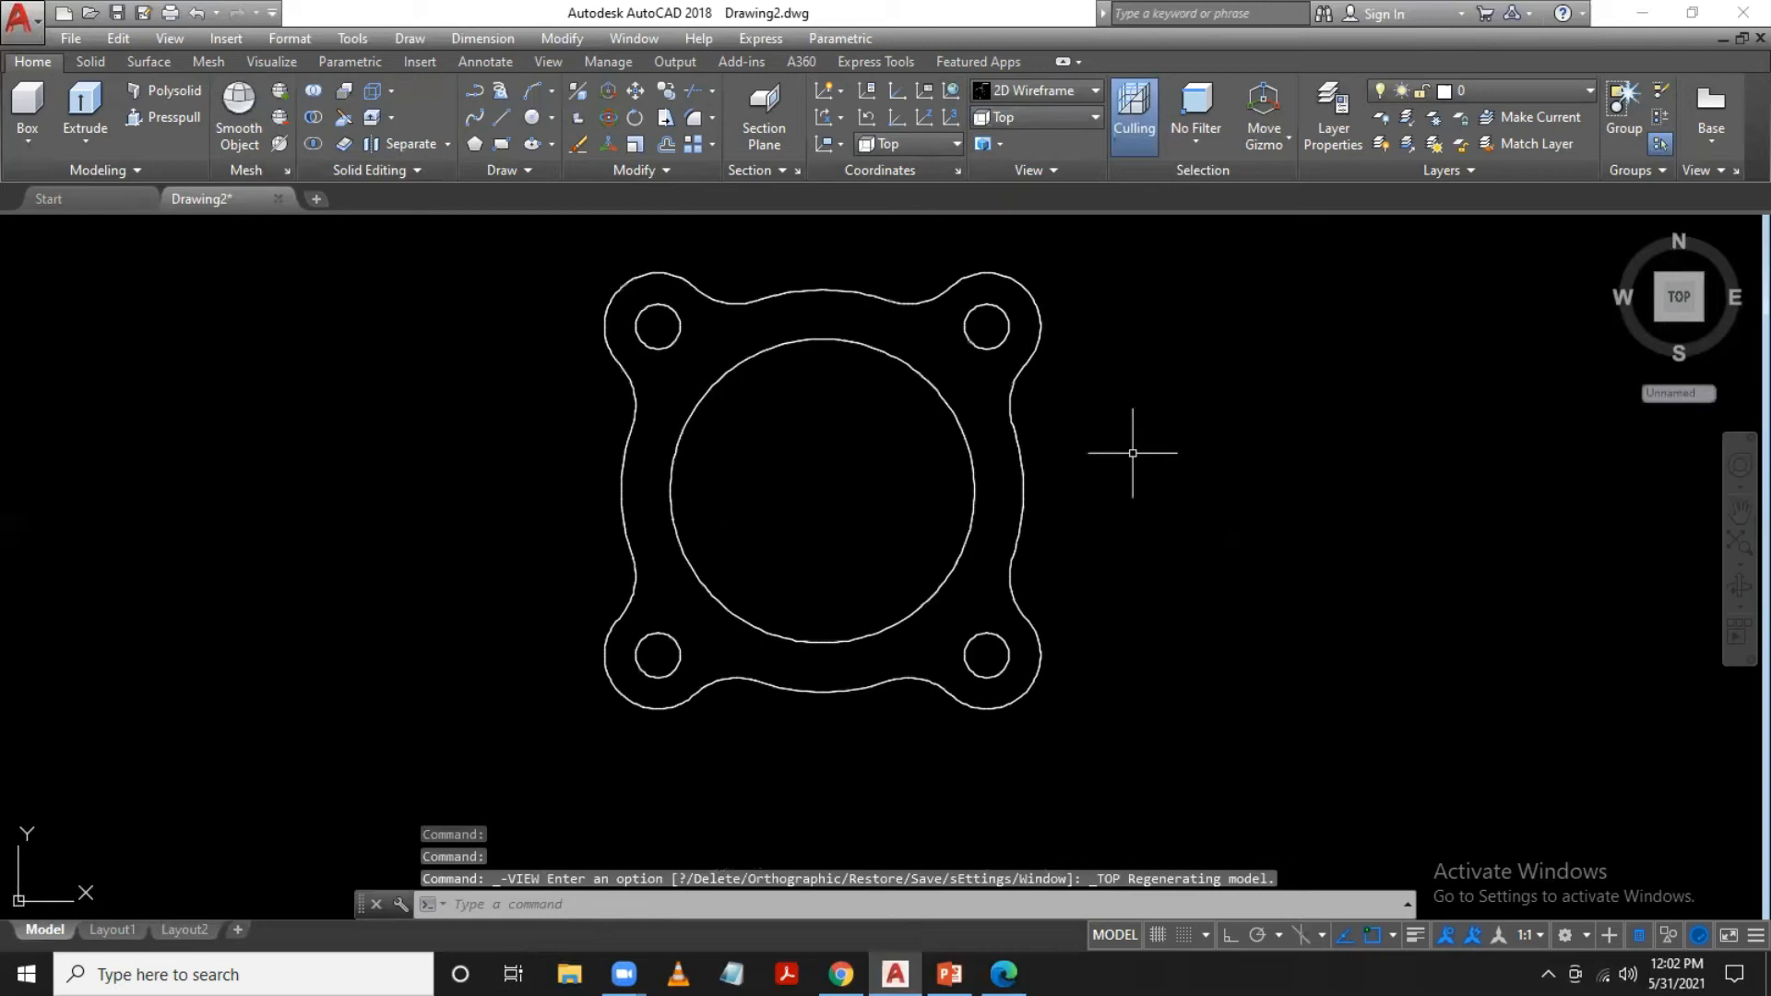
{"action": "type", "text": "c"}
{"action": "key", "text": "Return"}
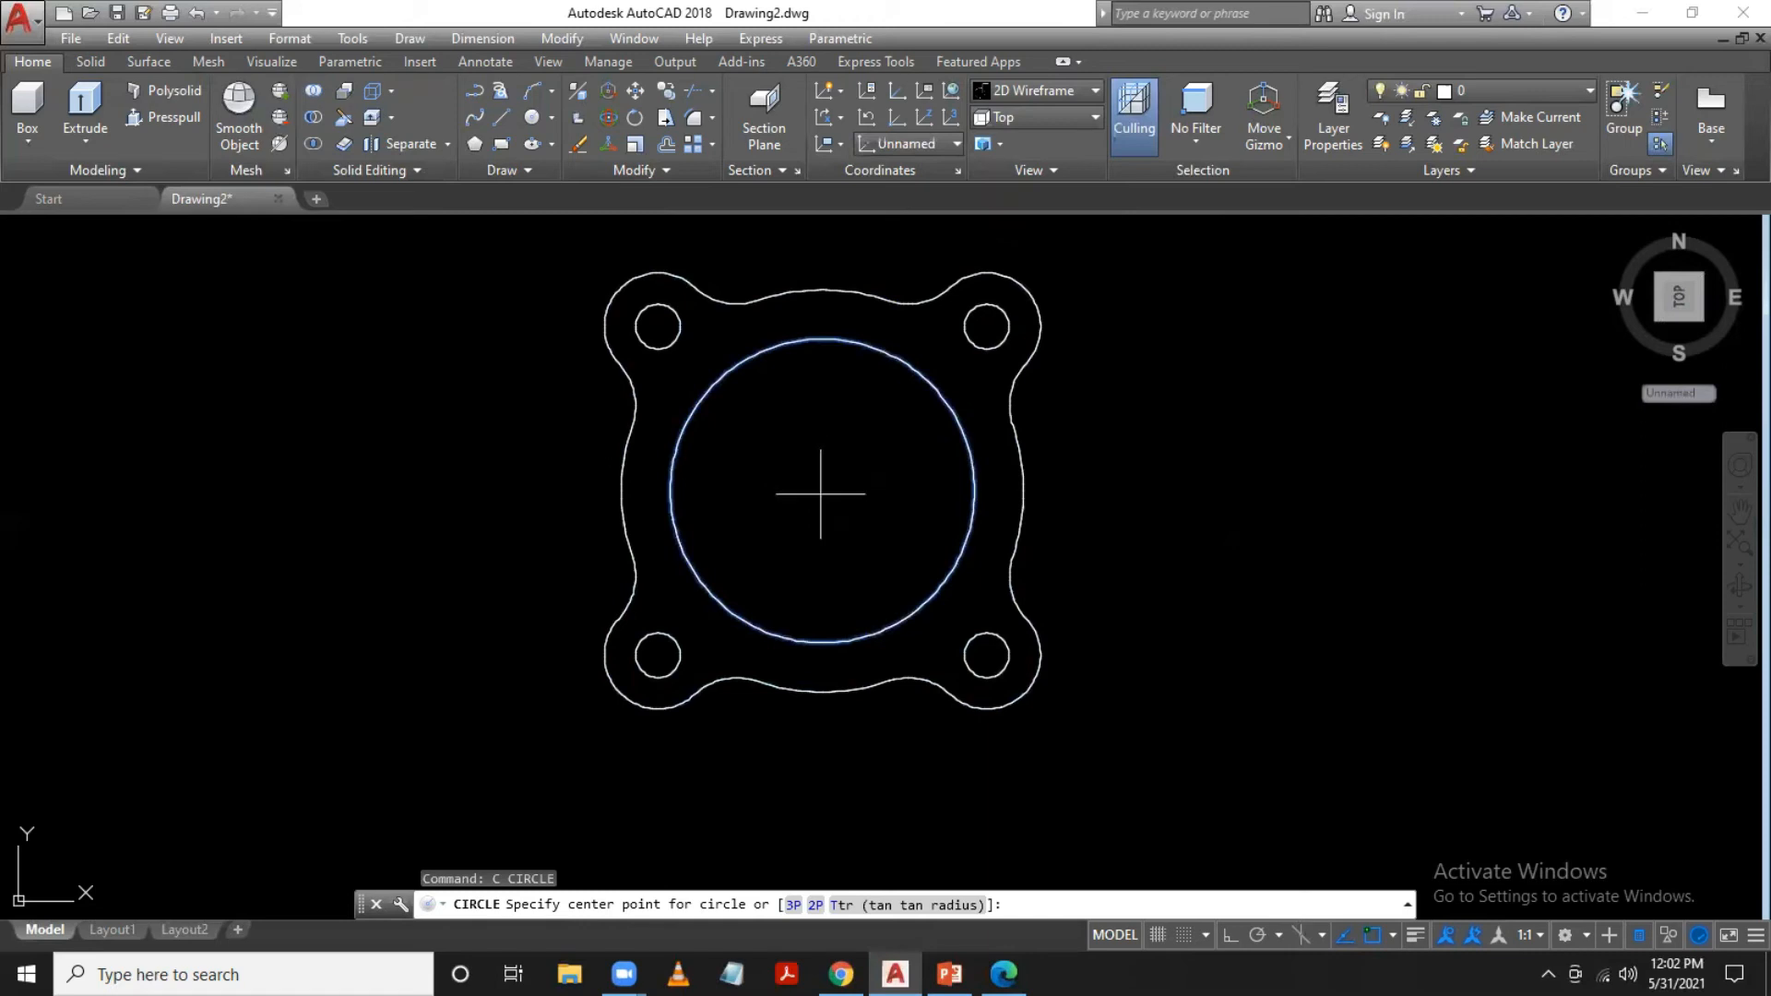
{"action": "key", "text": "Escape"}
{"action": "left_click", "coordinate": [1033, 122]}
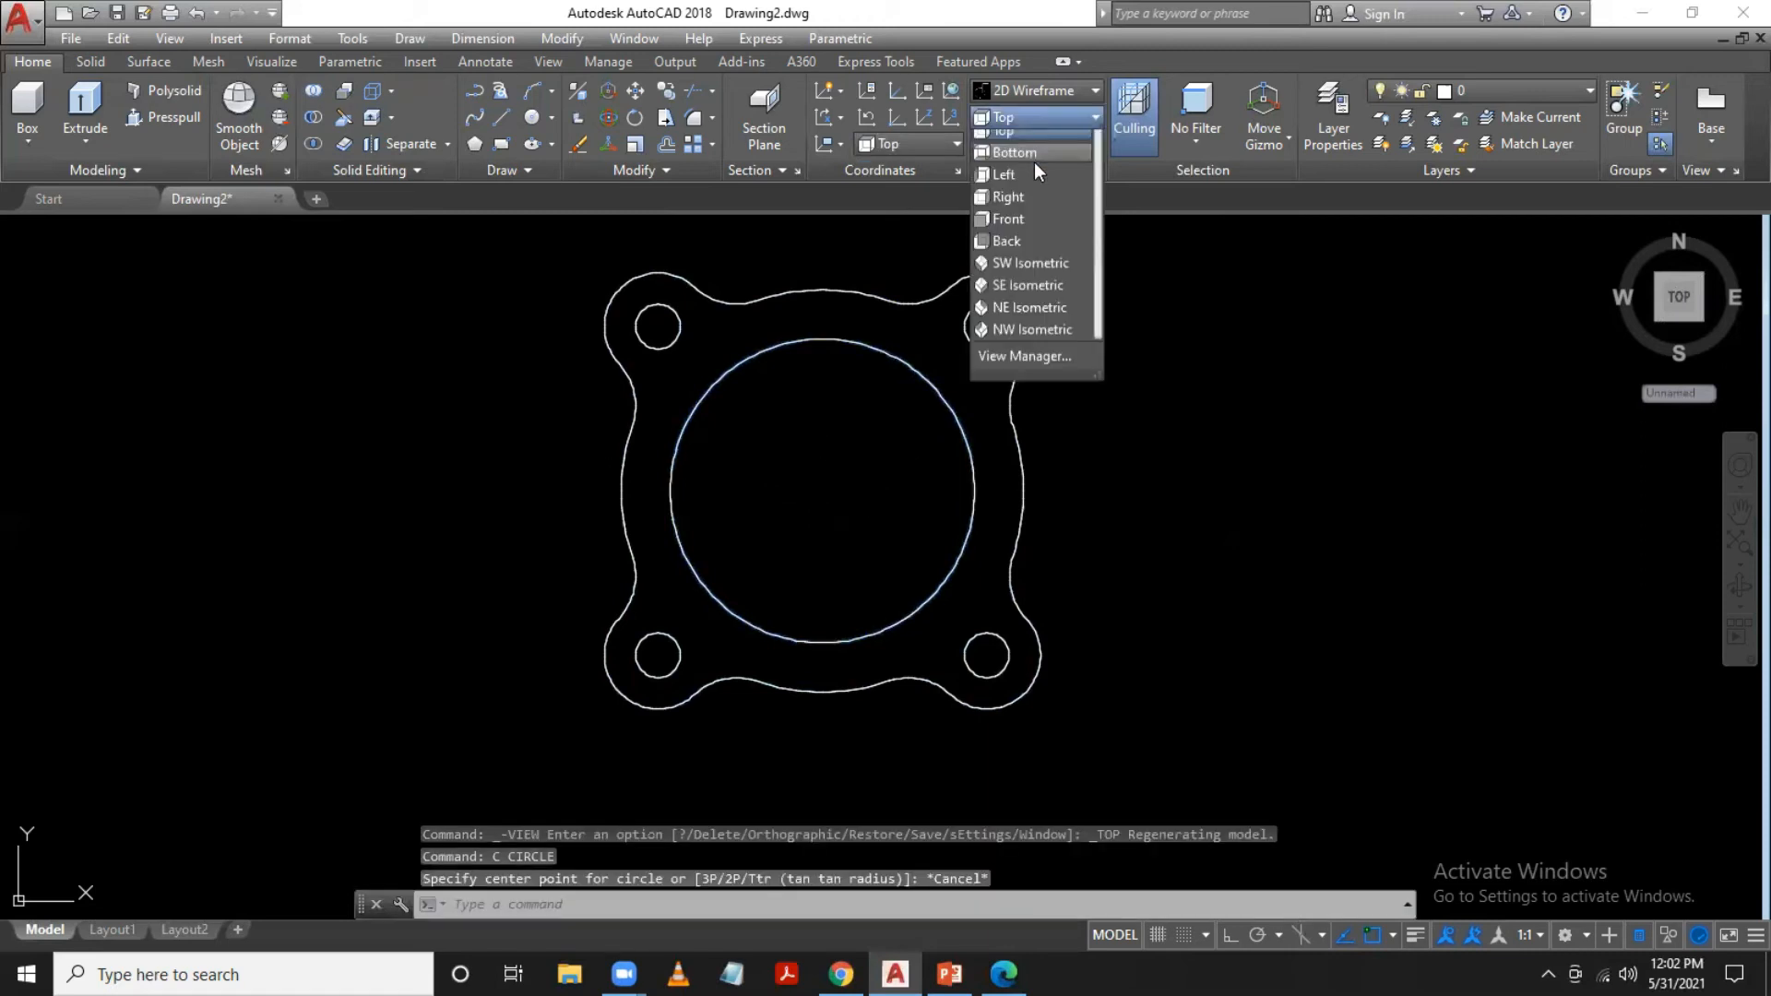
{"action": "left_click", "coordinate": [1033, 265]}
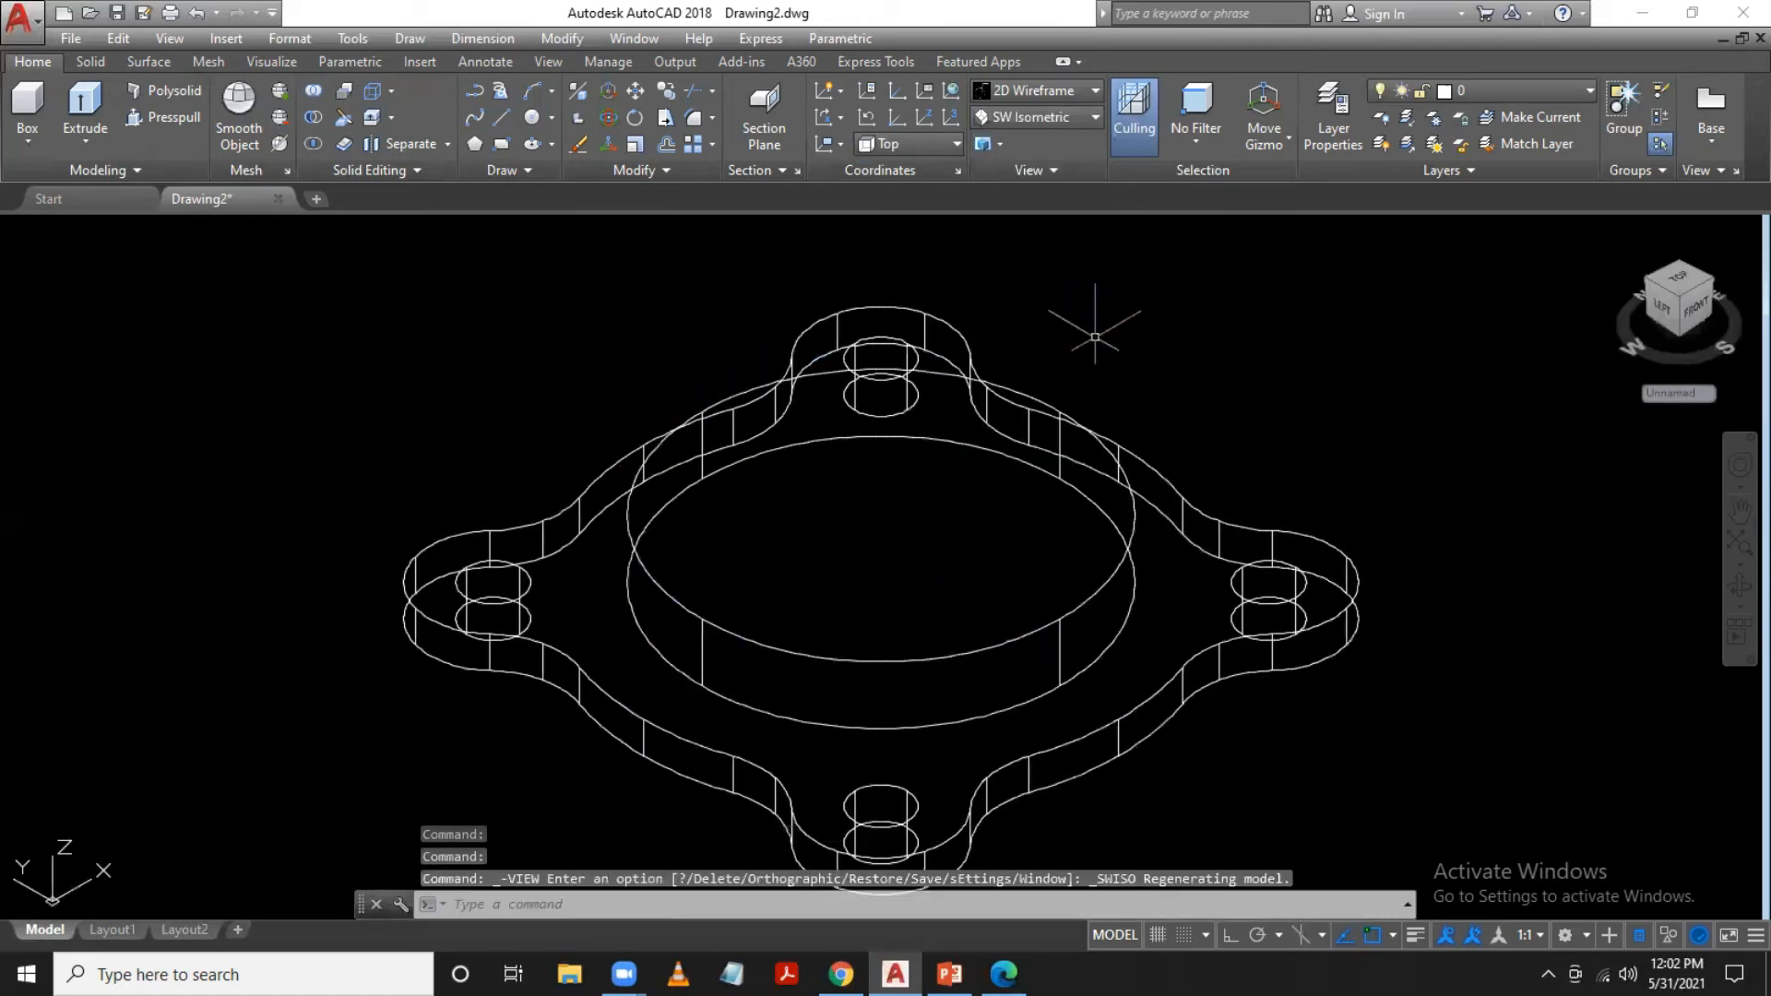
Turn off object snap tracking and draw a circle of radius 14 in the empty space beside the flange
{"action": "type", "text": "c"}
{"action": "key", "text": "Return"}
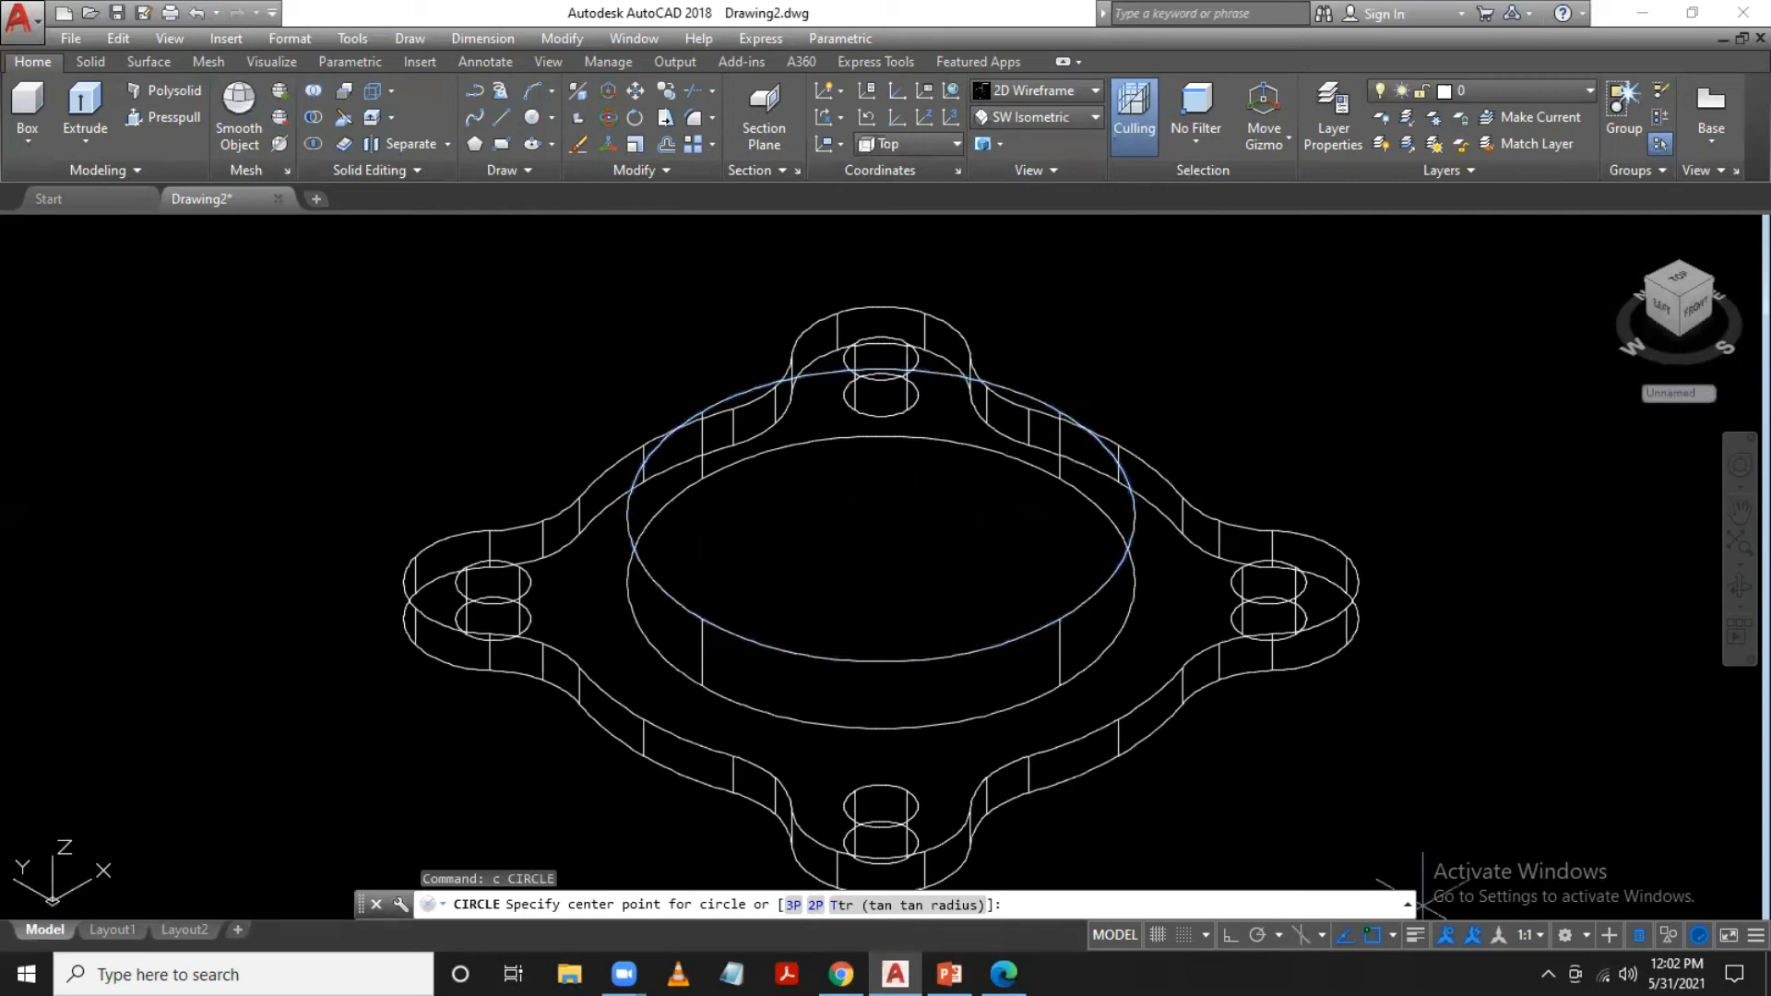
{"action": "left_click", "coordinate": [1345, 938]}
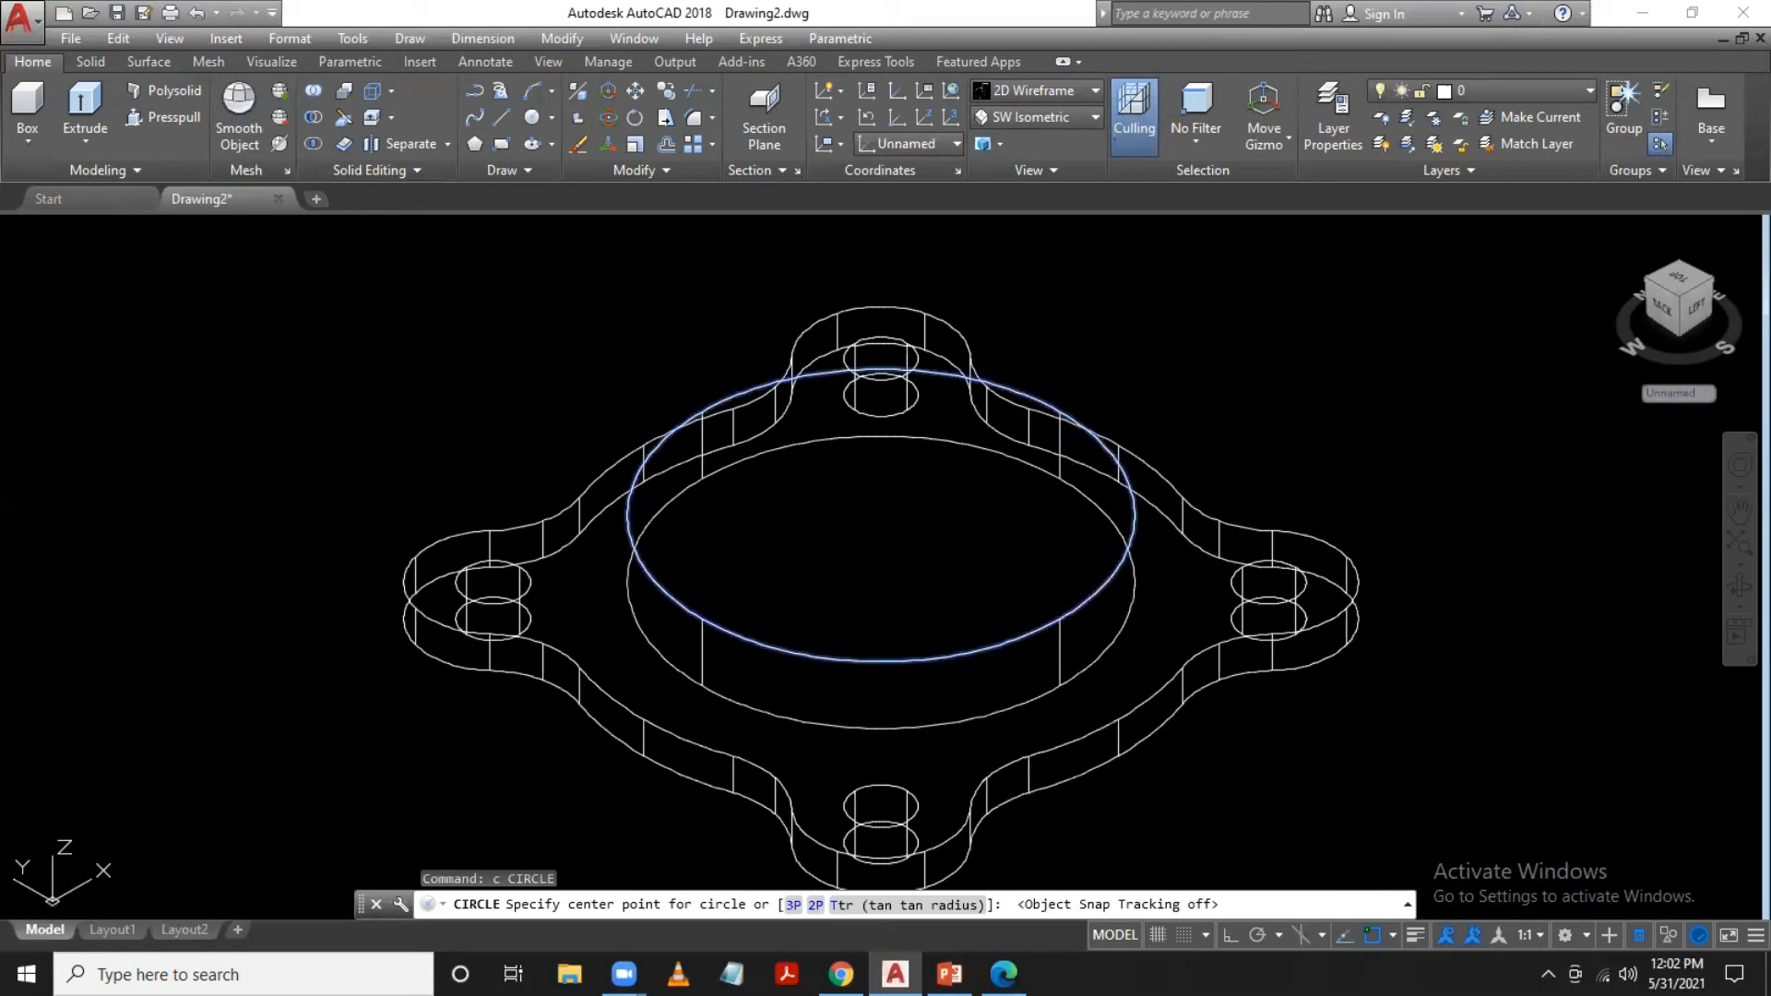
{"action": "scroll", "coordinate": [1139, 395], "scroll_direction": "down", "scroll_amount": 2}
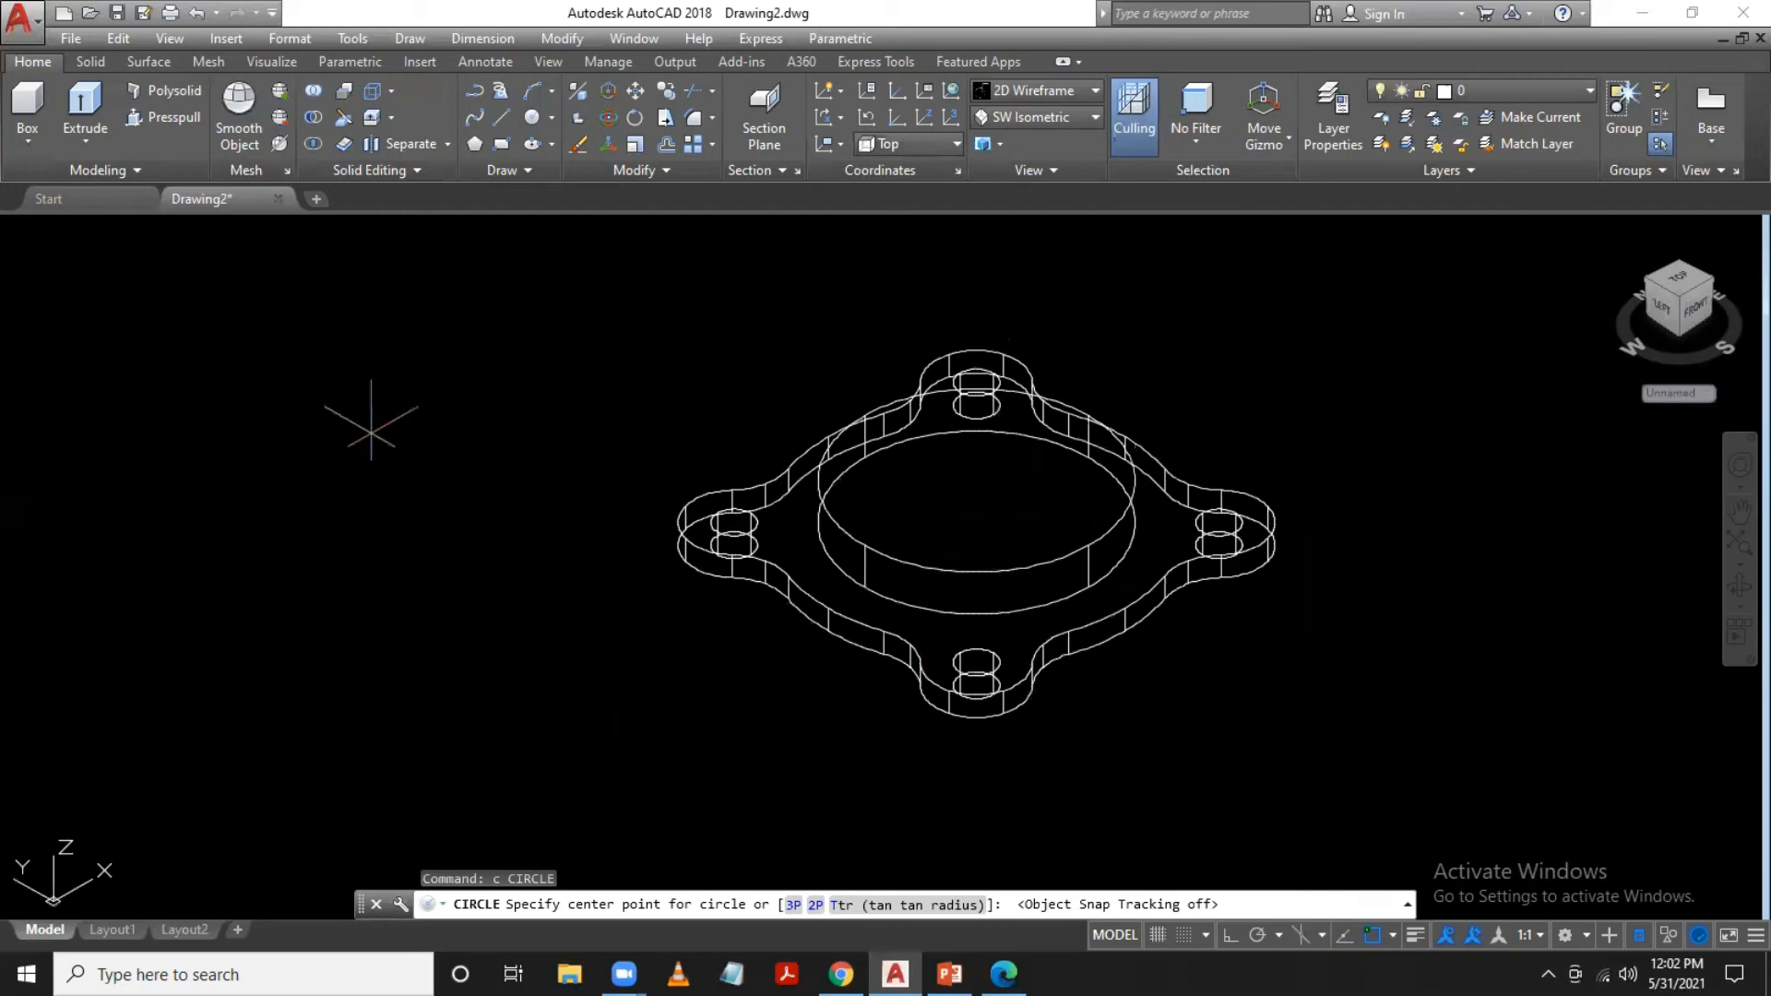
{"action": "left_click", "coordinate": [372, 431]}
{"action": "type", "text": "14"}
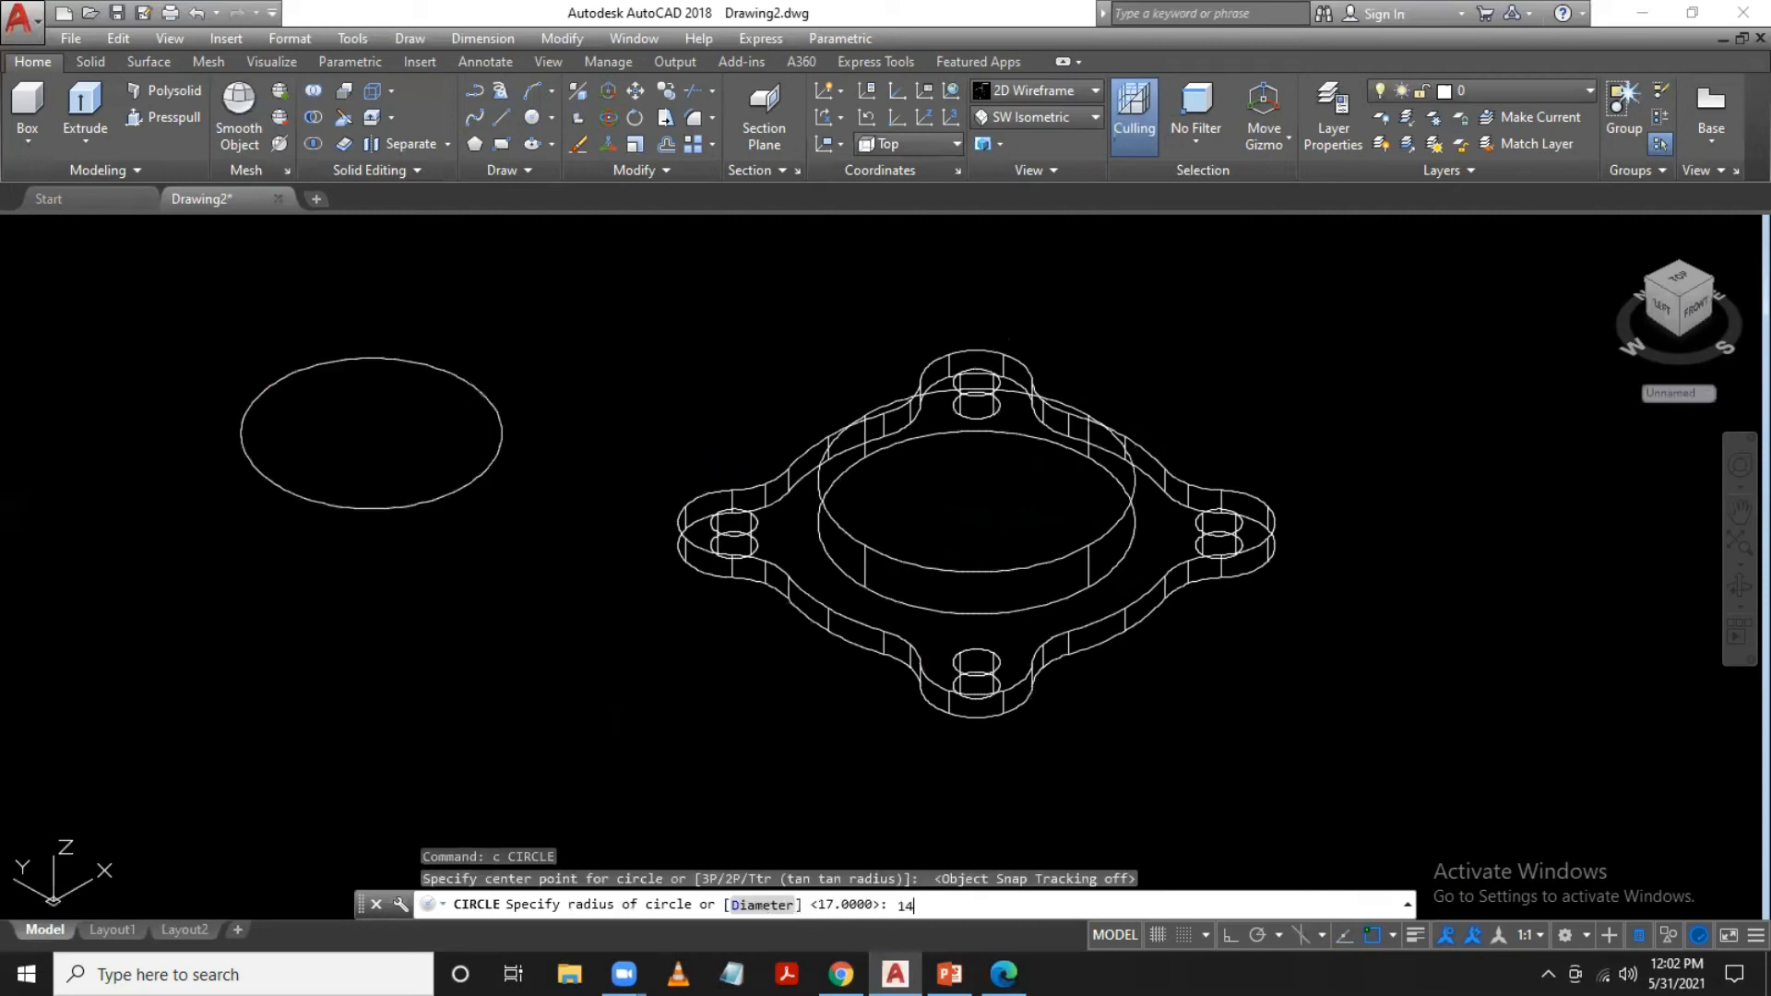
{"action": "key", "text": "Return"}
Move the radius 14 circle by its centre onto the centre of the lower boss's top face
{"action": "type", "text": "m"}
{"action": "key", "text": "Return"}
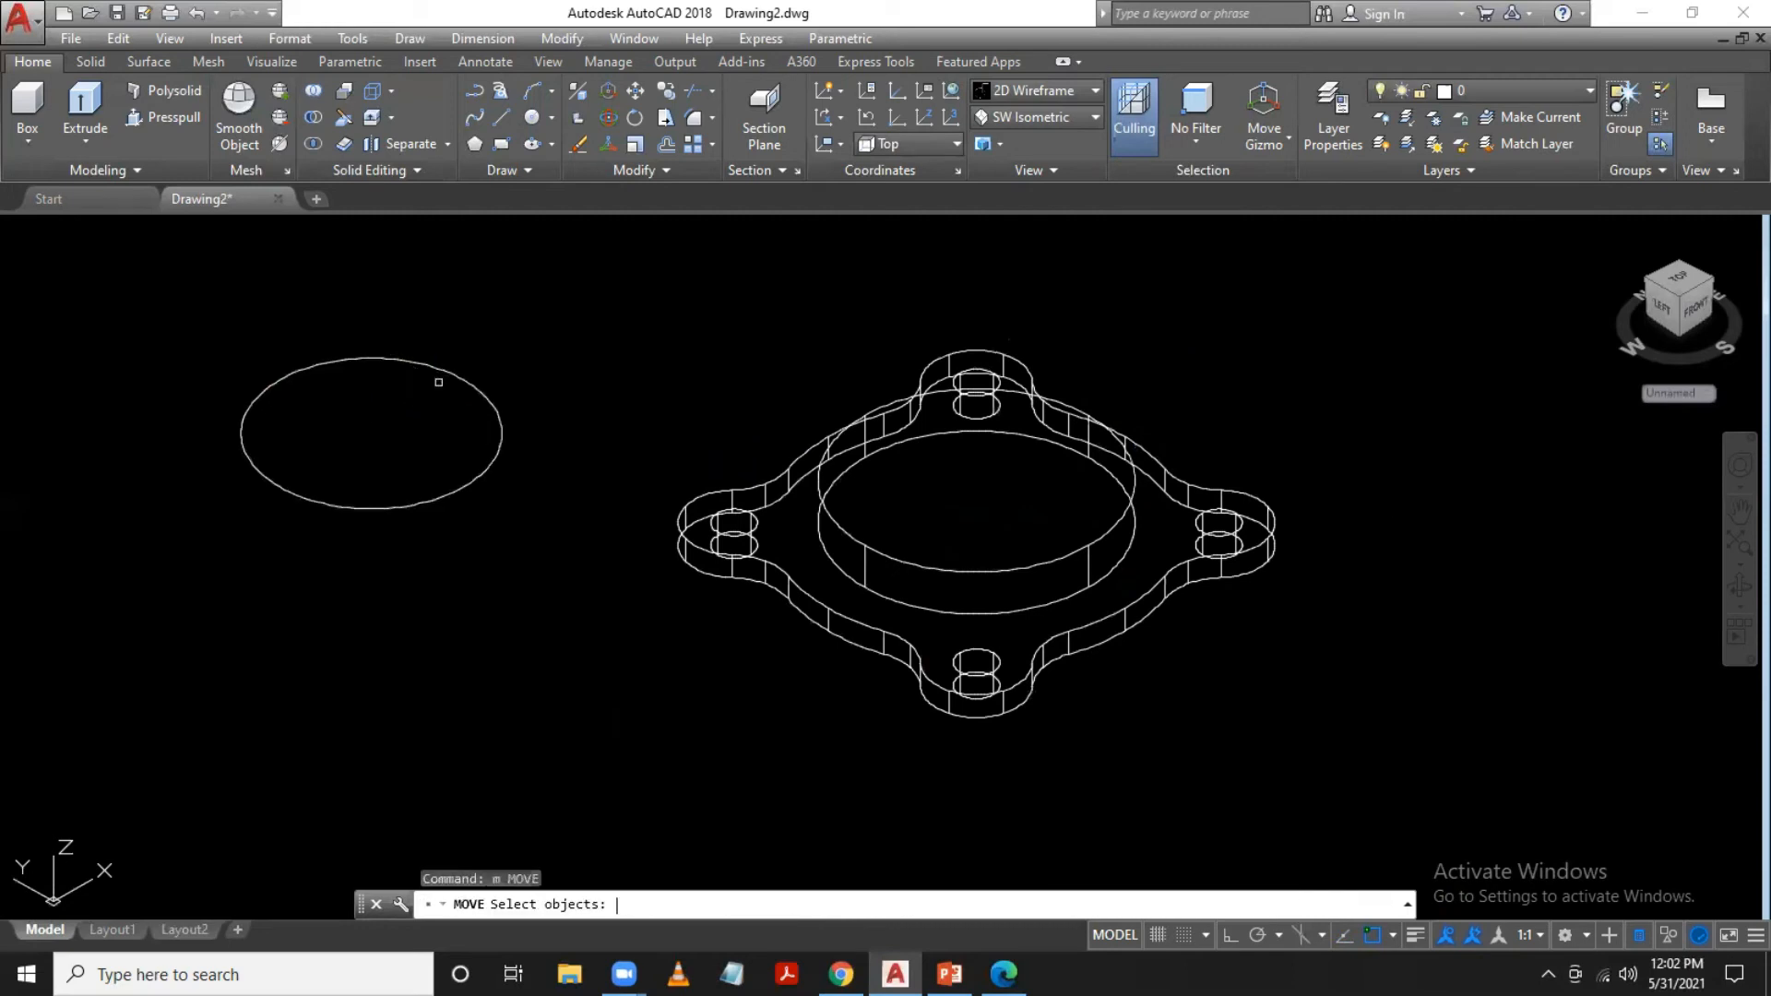
{"action": "left_click", "coordinate": [462, 378]}
{"action": "key", "text": "Return"}
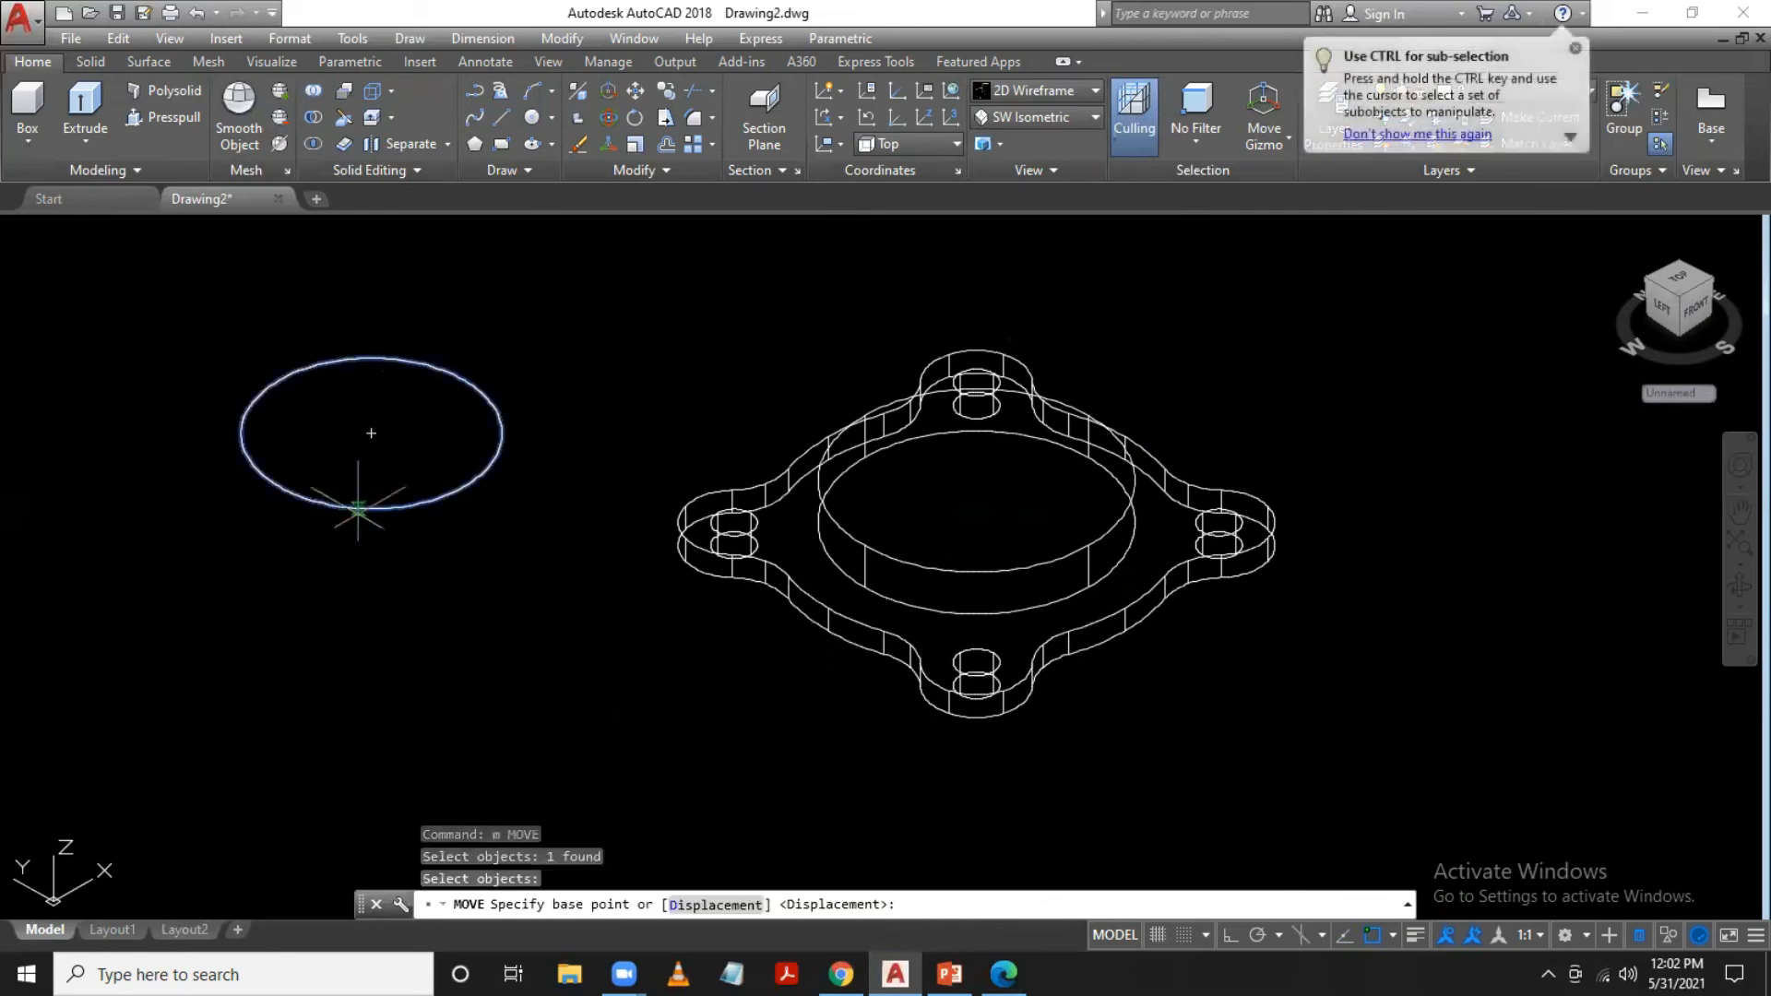
{"action": "left_click", "coordinate": [373, 429]}
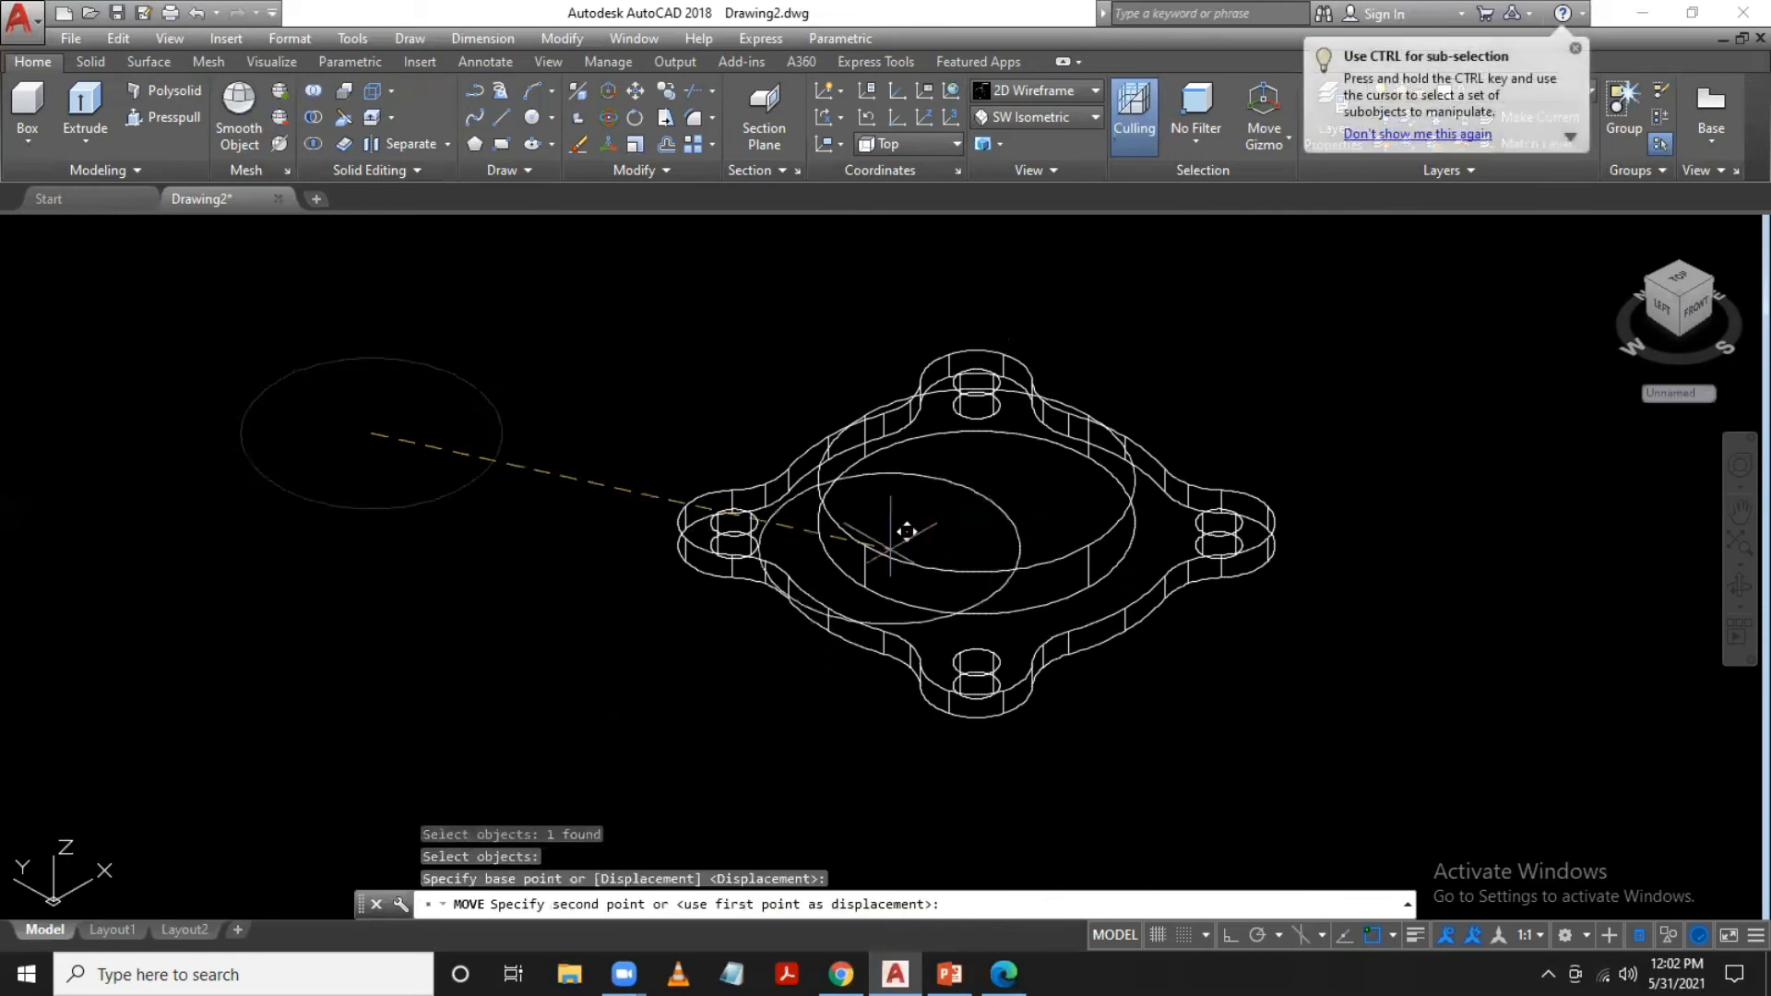
{"action": "left_click", "coordinate": [977, 479]}
Extrude the radius 14 circle upward to a height of 3.5 as the upper collar
{"action": "middle_click_drag", "start_coordinate": [1230, 399], "coordinate": [1196, 410]}
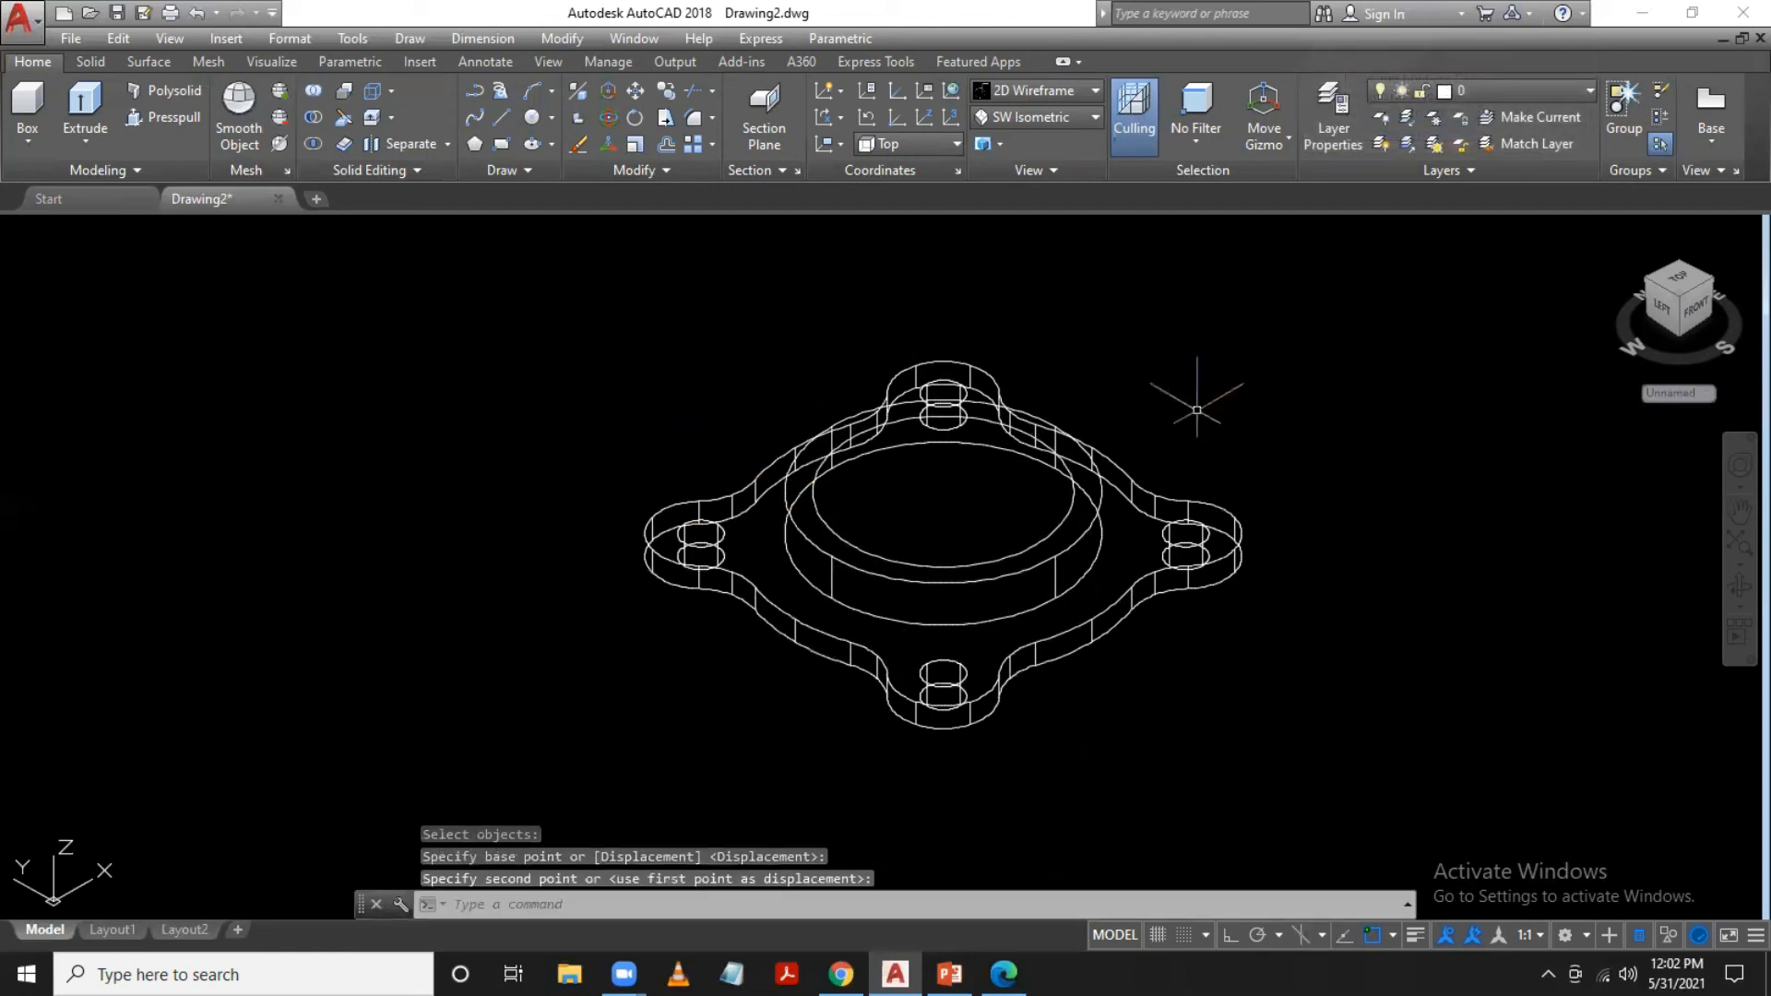
{"action": "type", "text": "ext"}
{"action": "key", "text": "Return"}
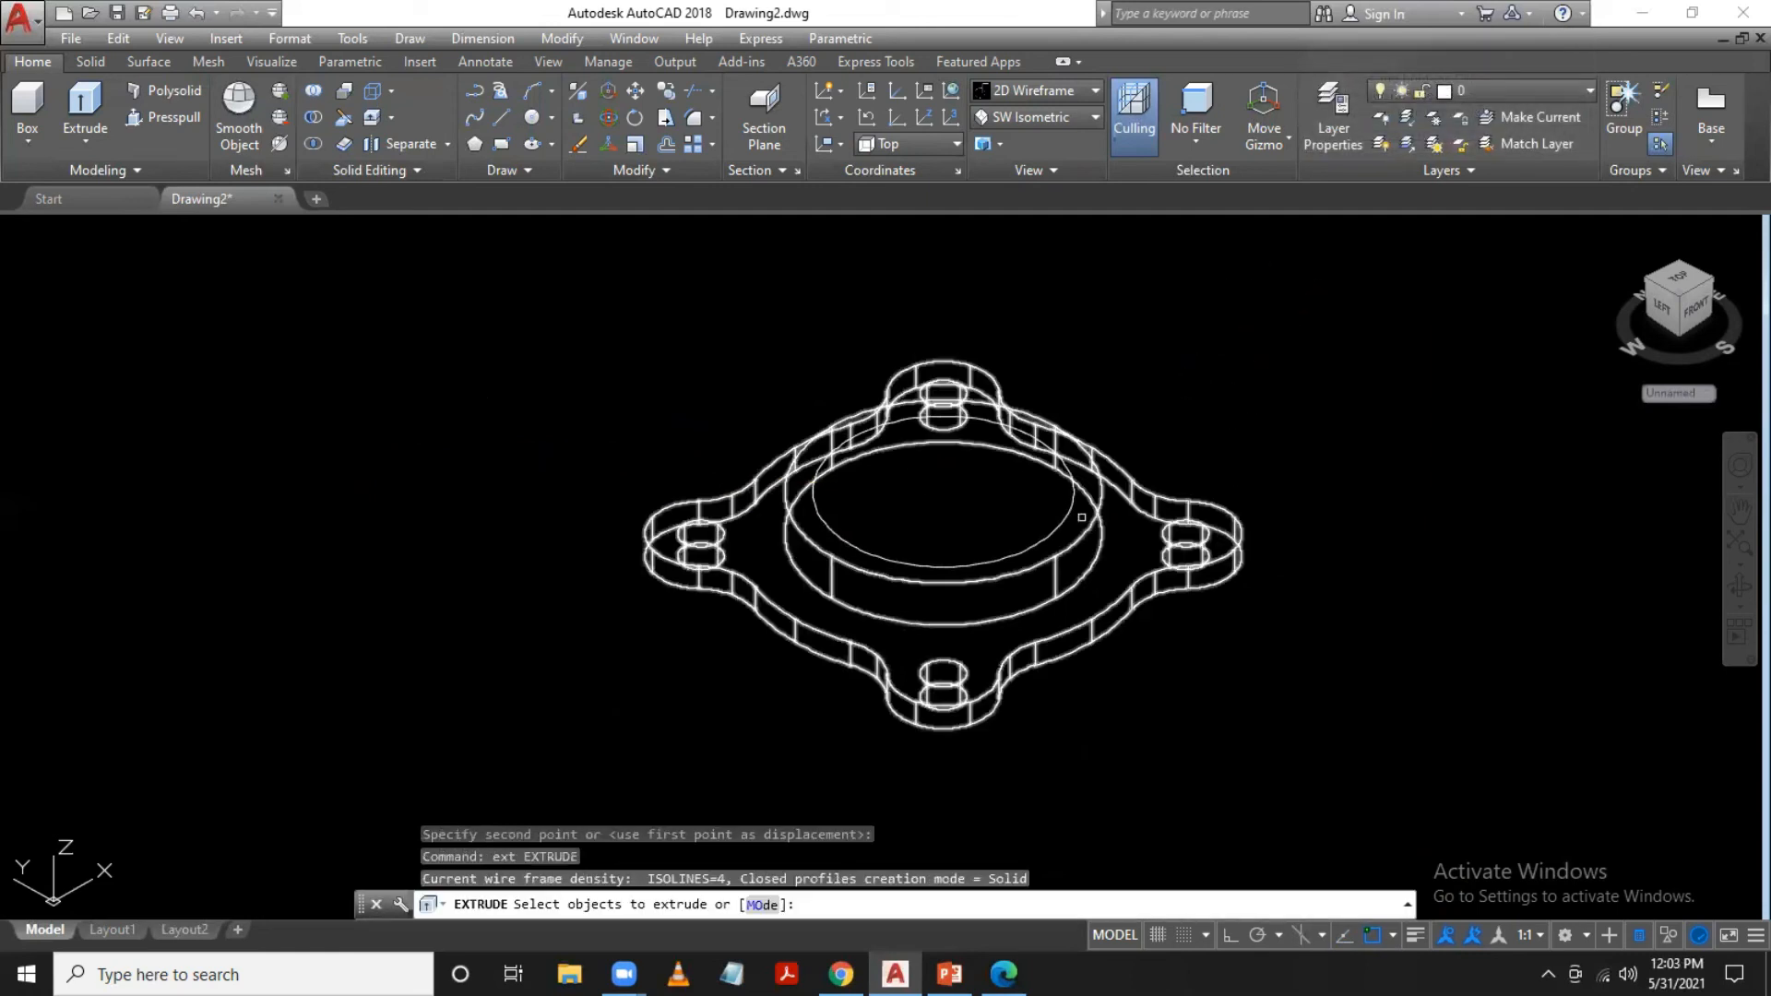
{"action": "left_click", "coordinate": [1072, 515]}
{"action": "key", "text": "Return"}
{"action": "type", "text": "3.5"}
{"action": "key", "text": "Return"}
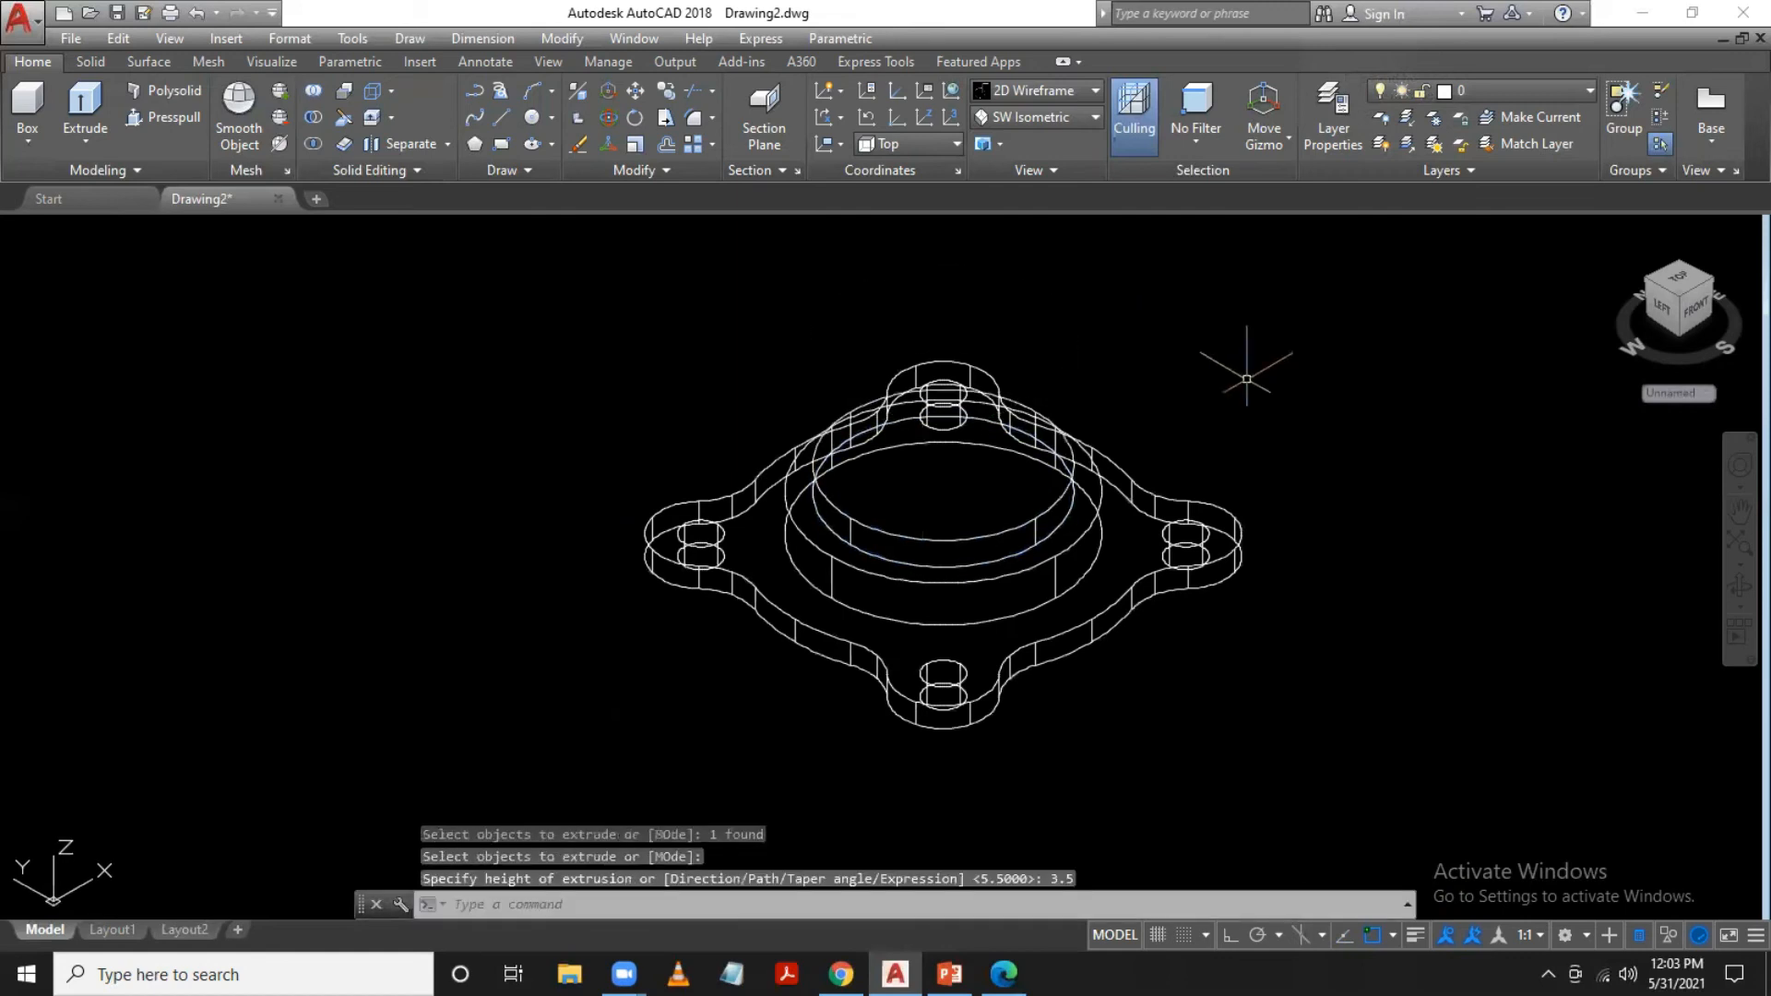
Set the visual style to Realistic and view the stepped flange from a slightly lower angle
{"action": "left_click", "coordinate": [1072, 87]}
{"action": "left_click", "coordinate": [1296, 138]}
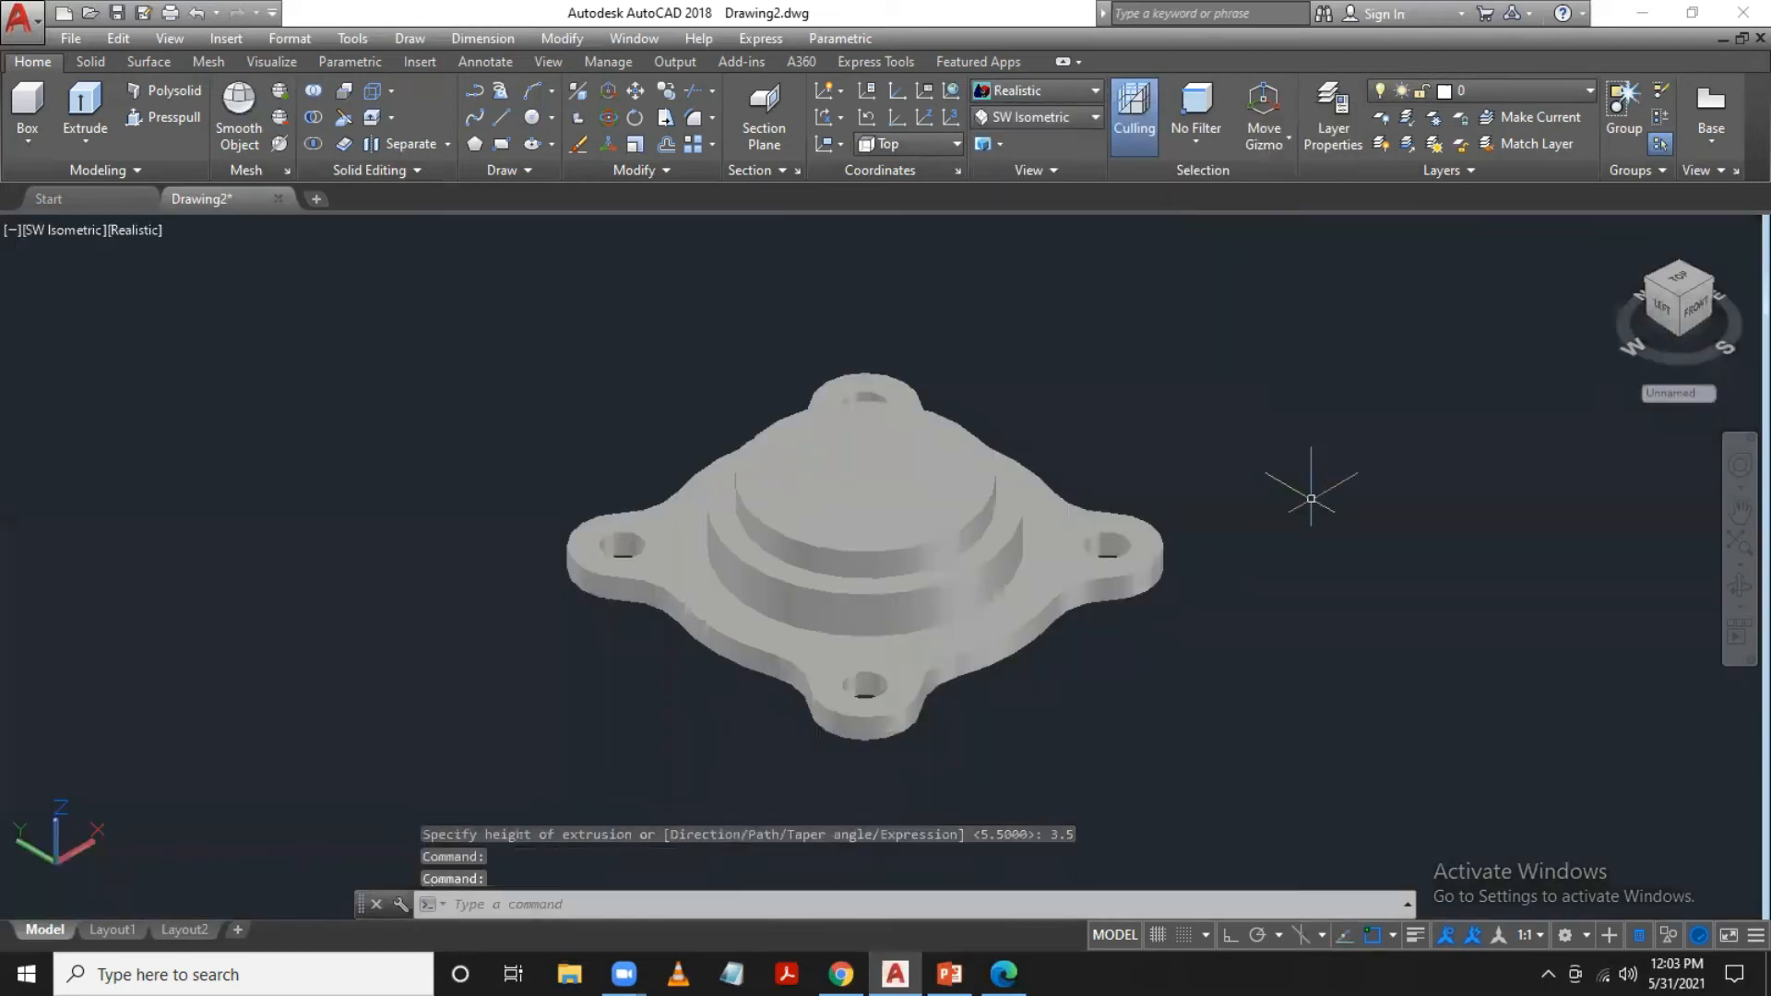
{"action": "middle_click_drag", "start_coordinate": [1293, 490], "coordinate": [1301, 541], "text": "shift"}
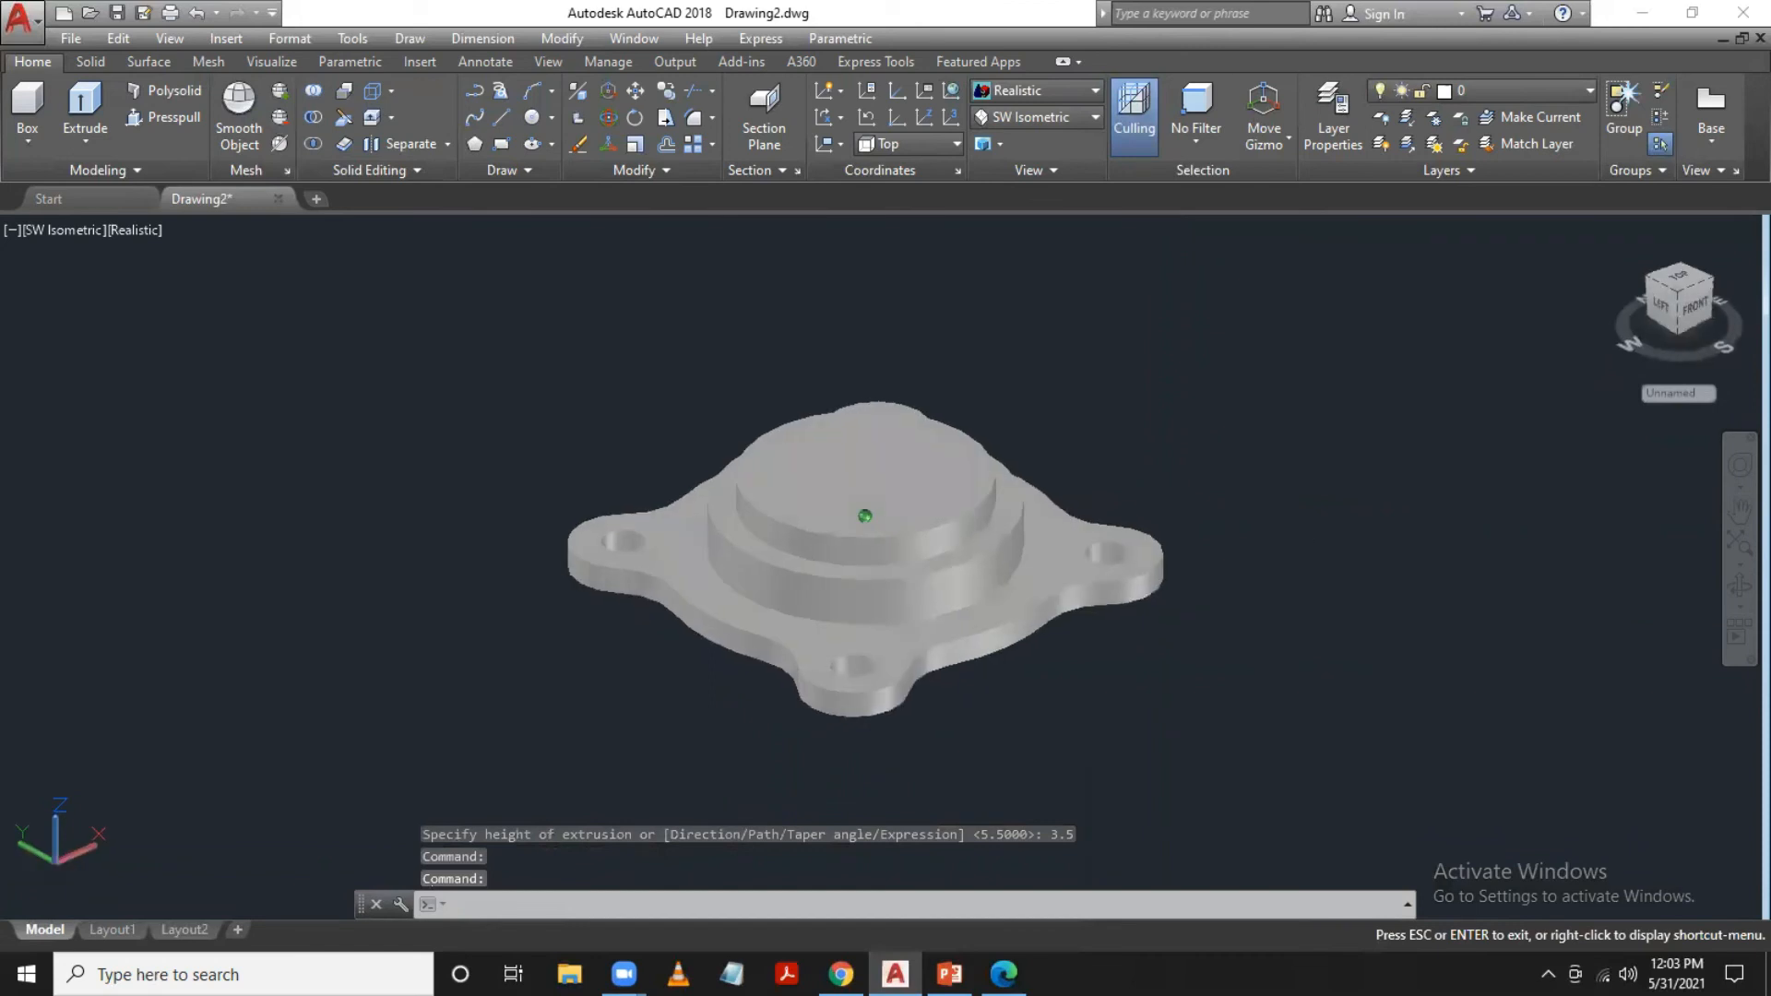
Unite the upper collar and the flange body into one solid with Union
{"action": "left_click", "coordinate": [314, 90]}
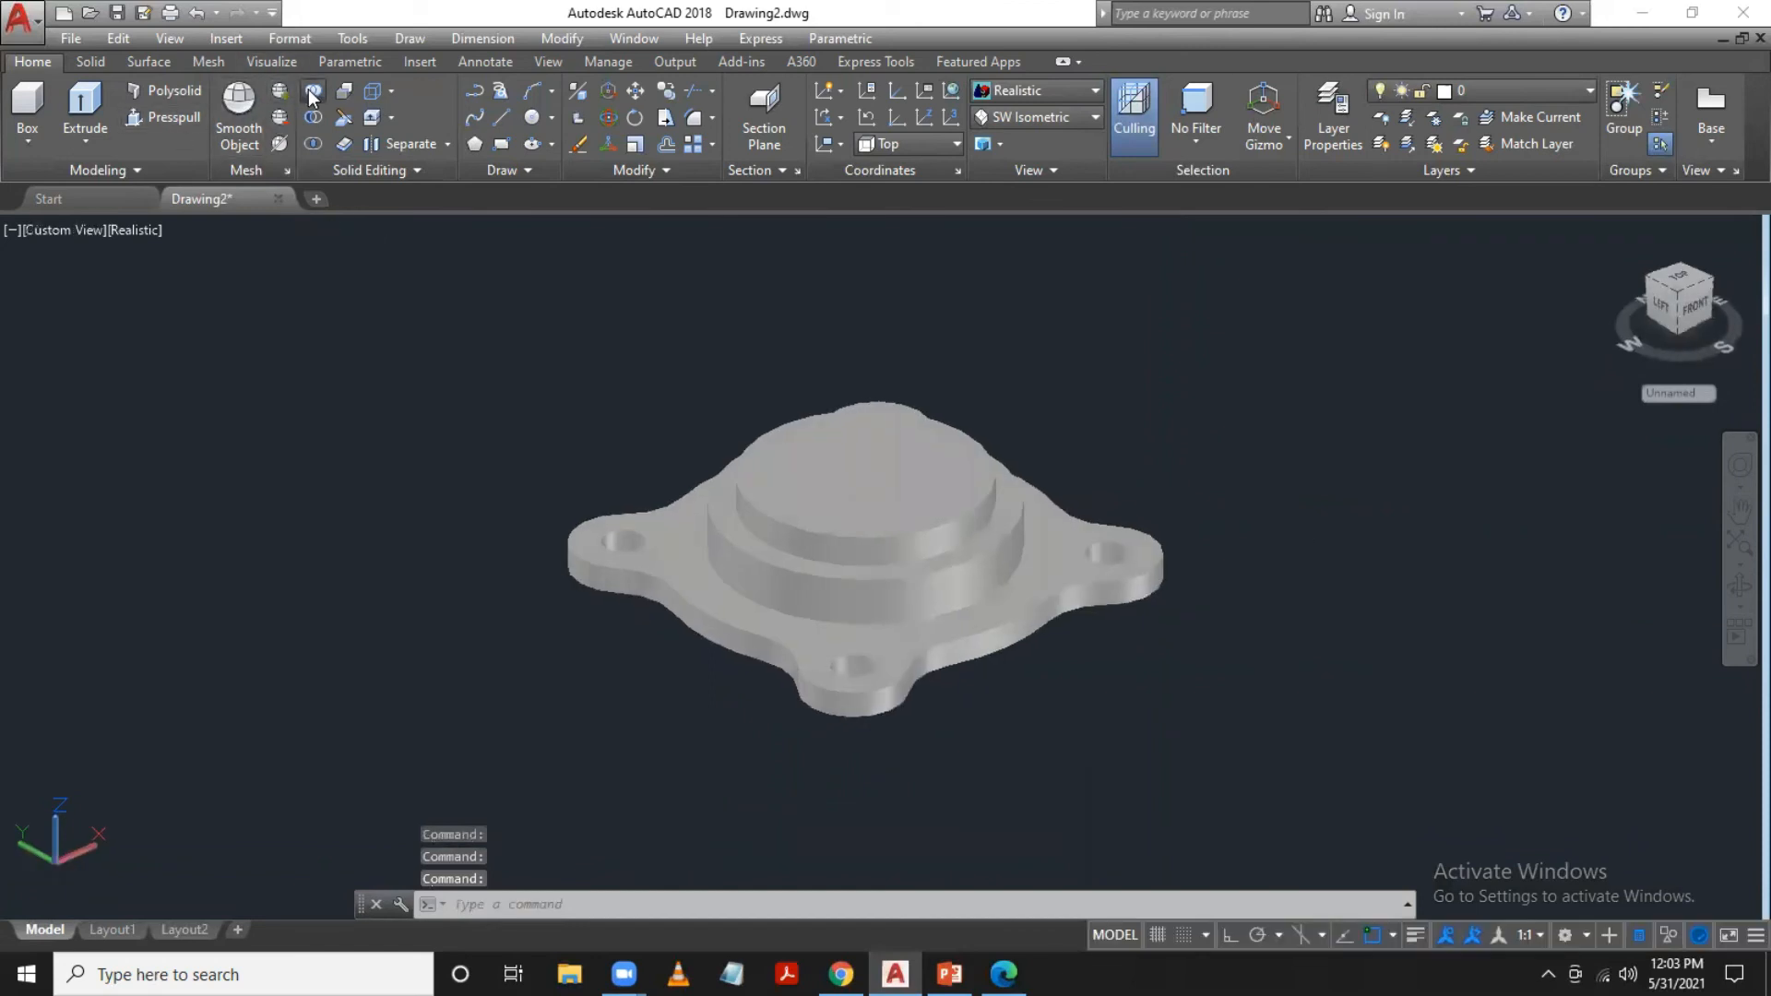
{"action": "left_click", "coordinate": [1116, 294]}
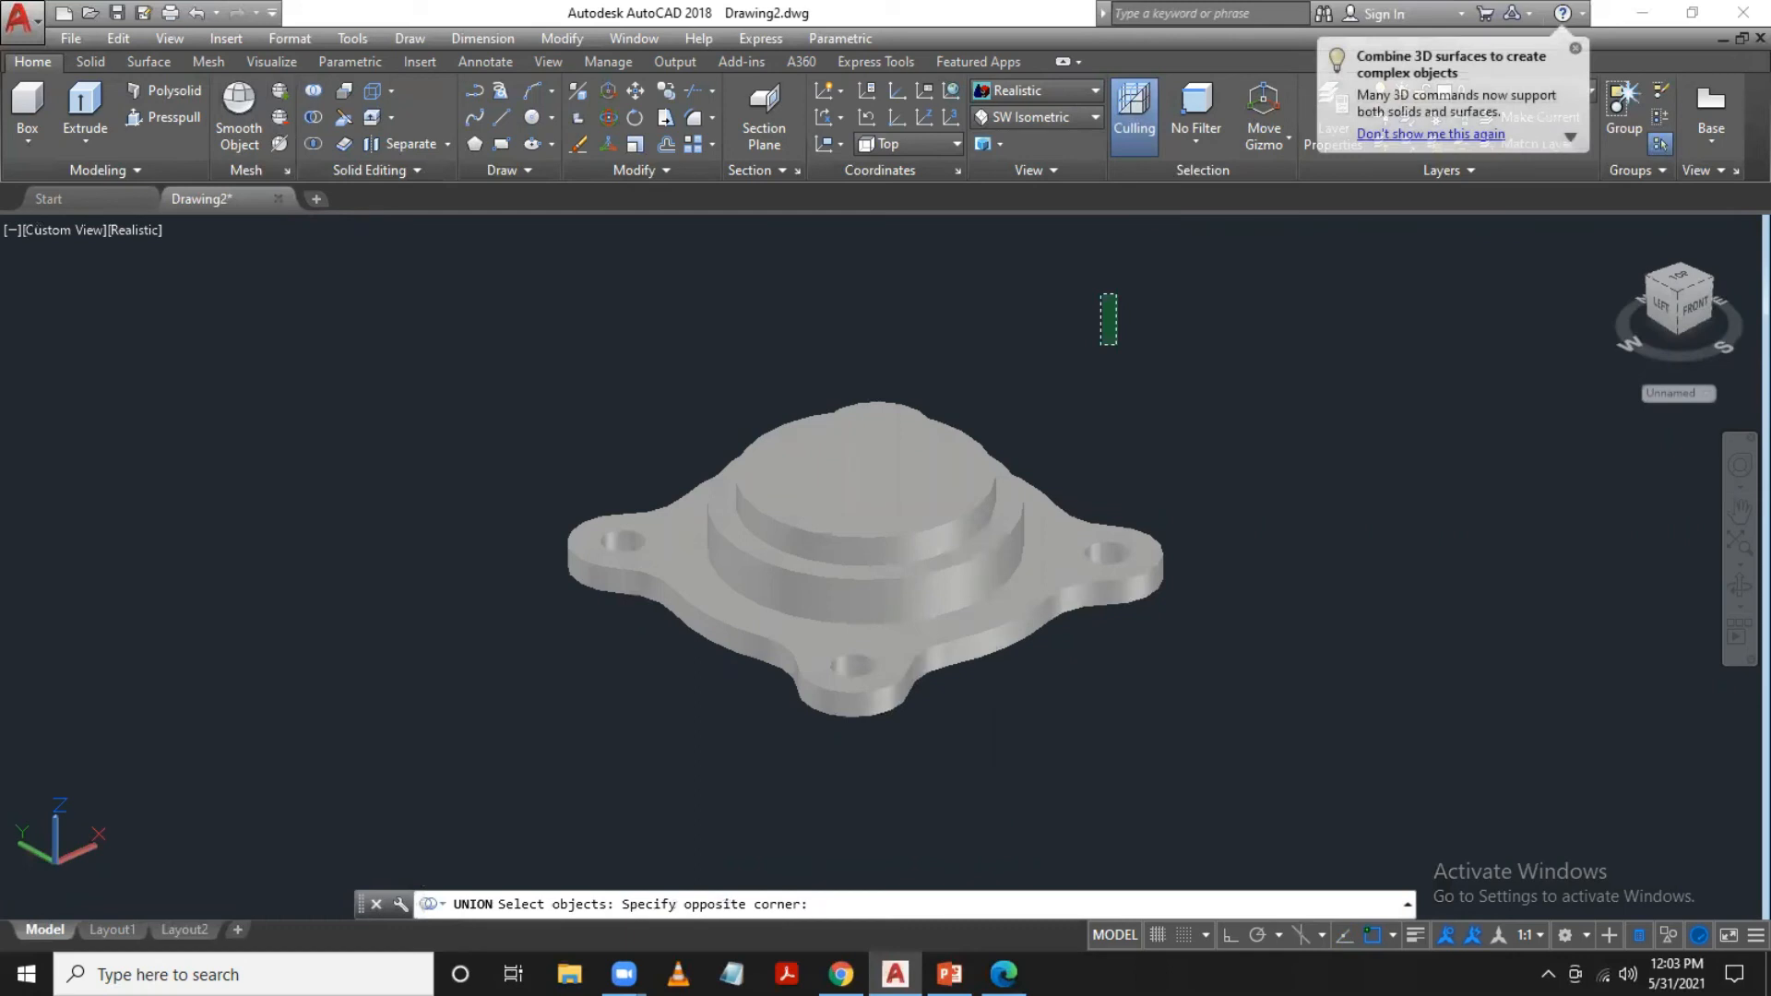
{"action": "left_click", "coordinate": [758, 664]}
{"action": "key", "text": "Return"}
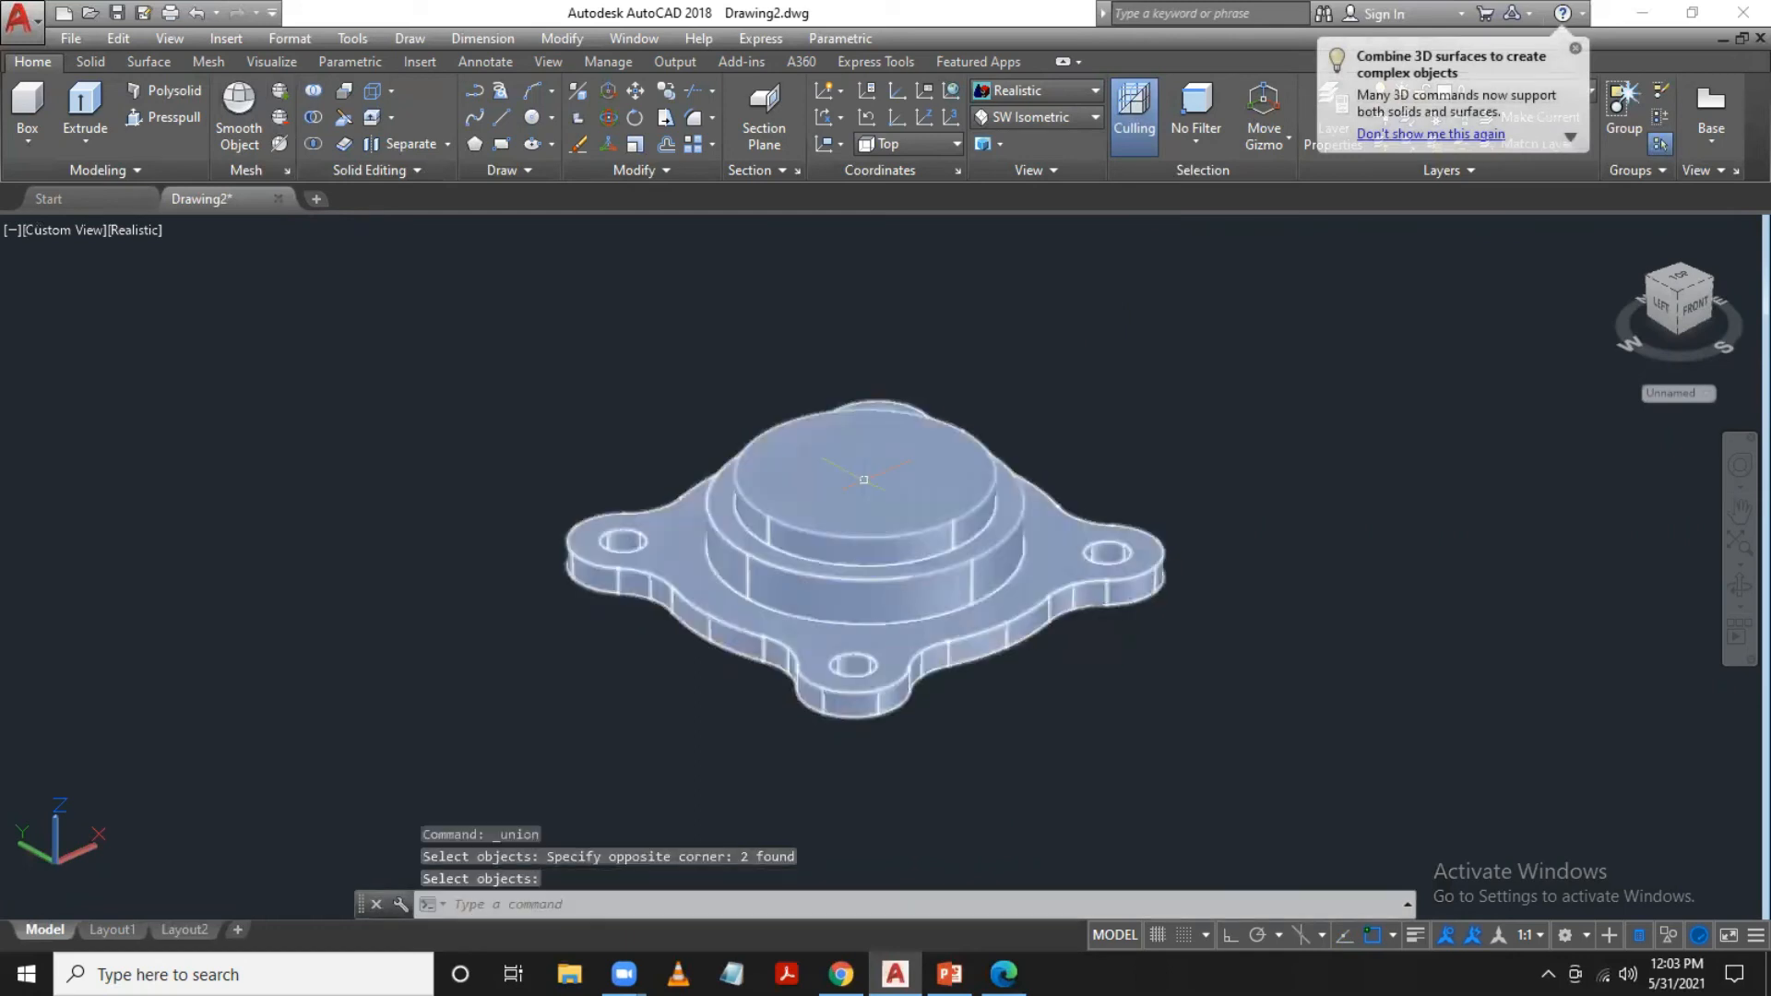
Draw a circle of radius 11 centred on the collar's top face, checking the bore dimension in the PowerPoint exercise
{"action": "type", "text": "c"}
{"action": "key", "text": "Return"}
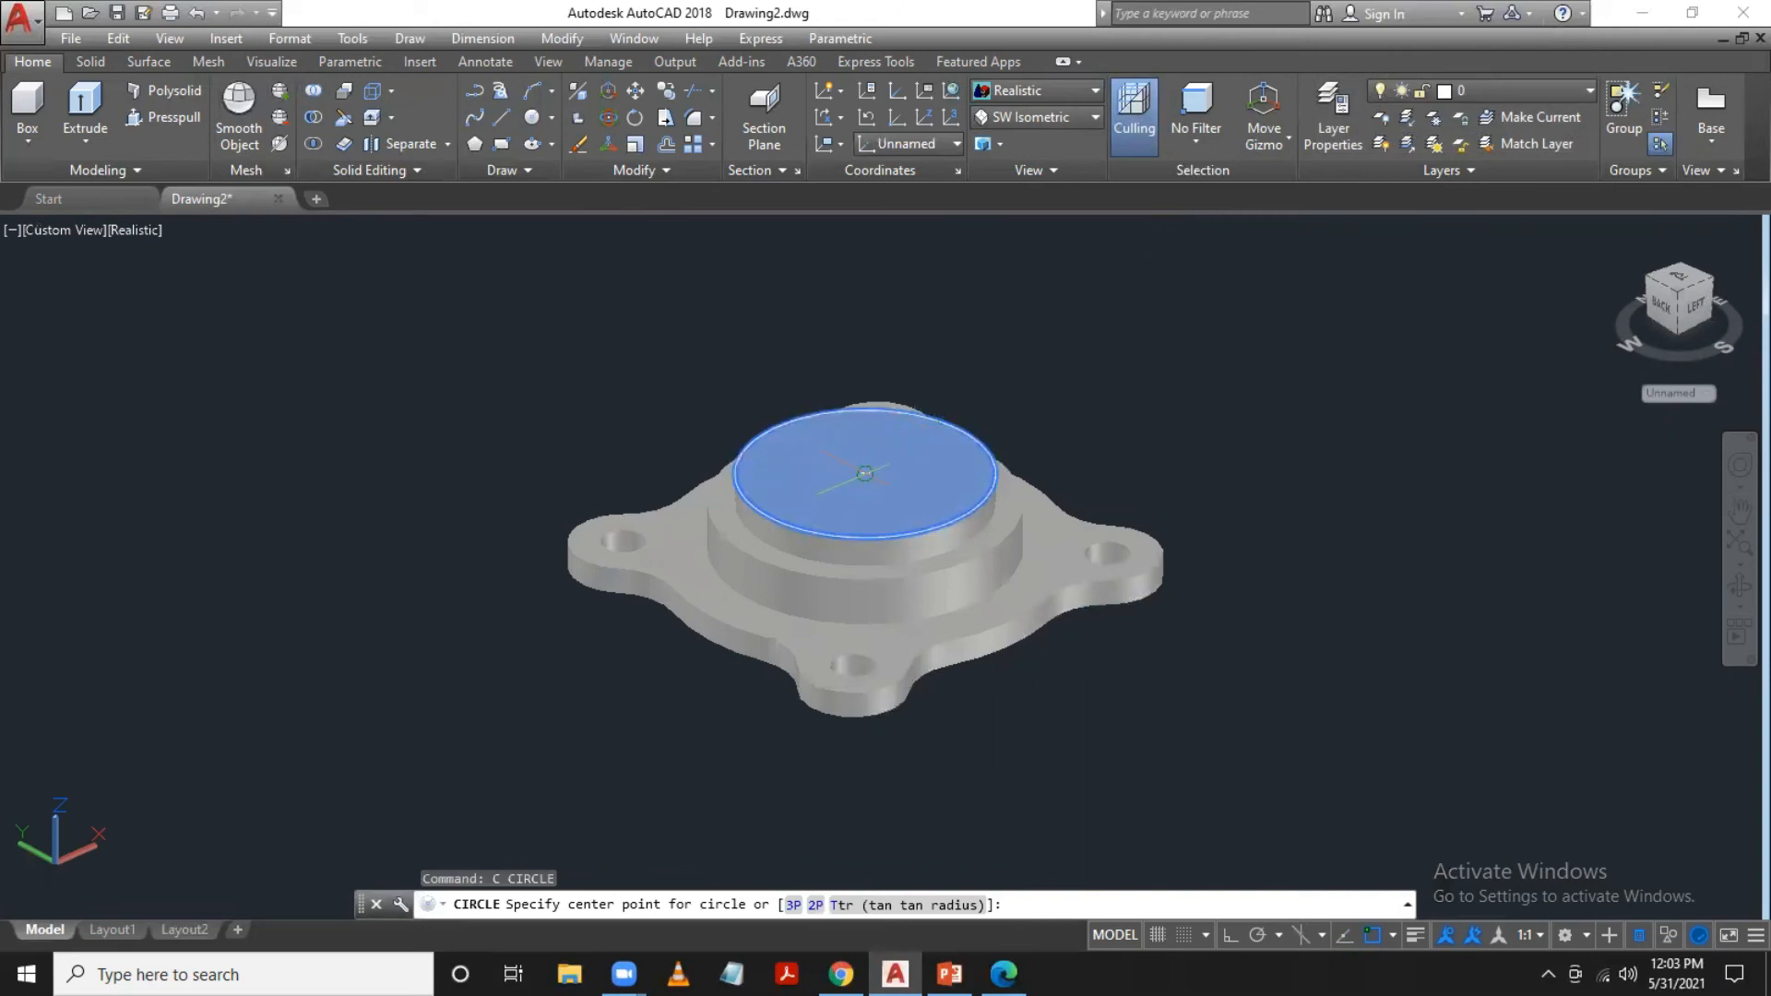
{"action": "left_click", "coordinate": [865, 473]}
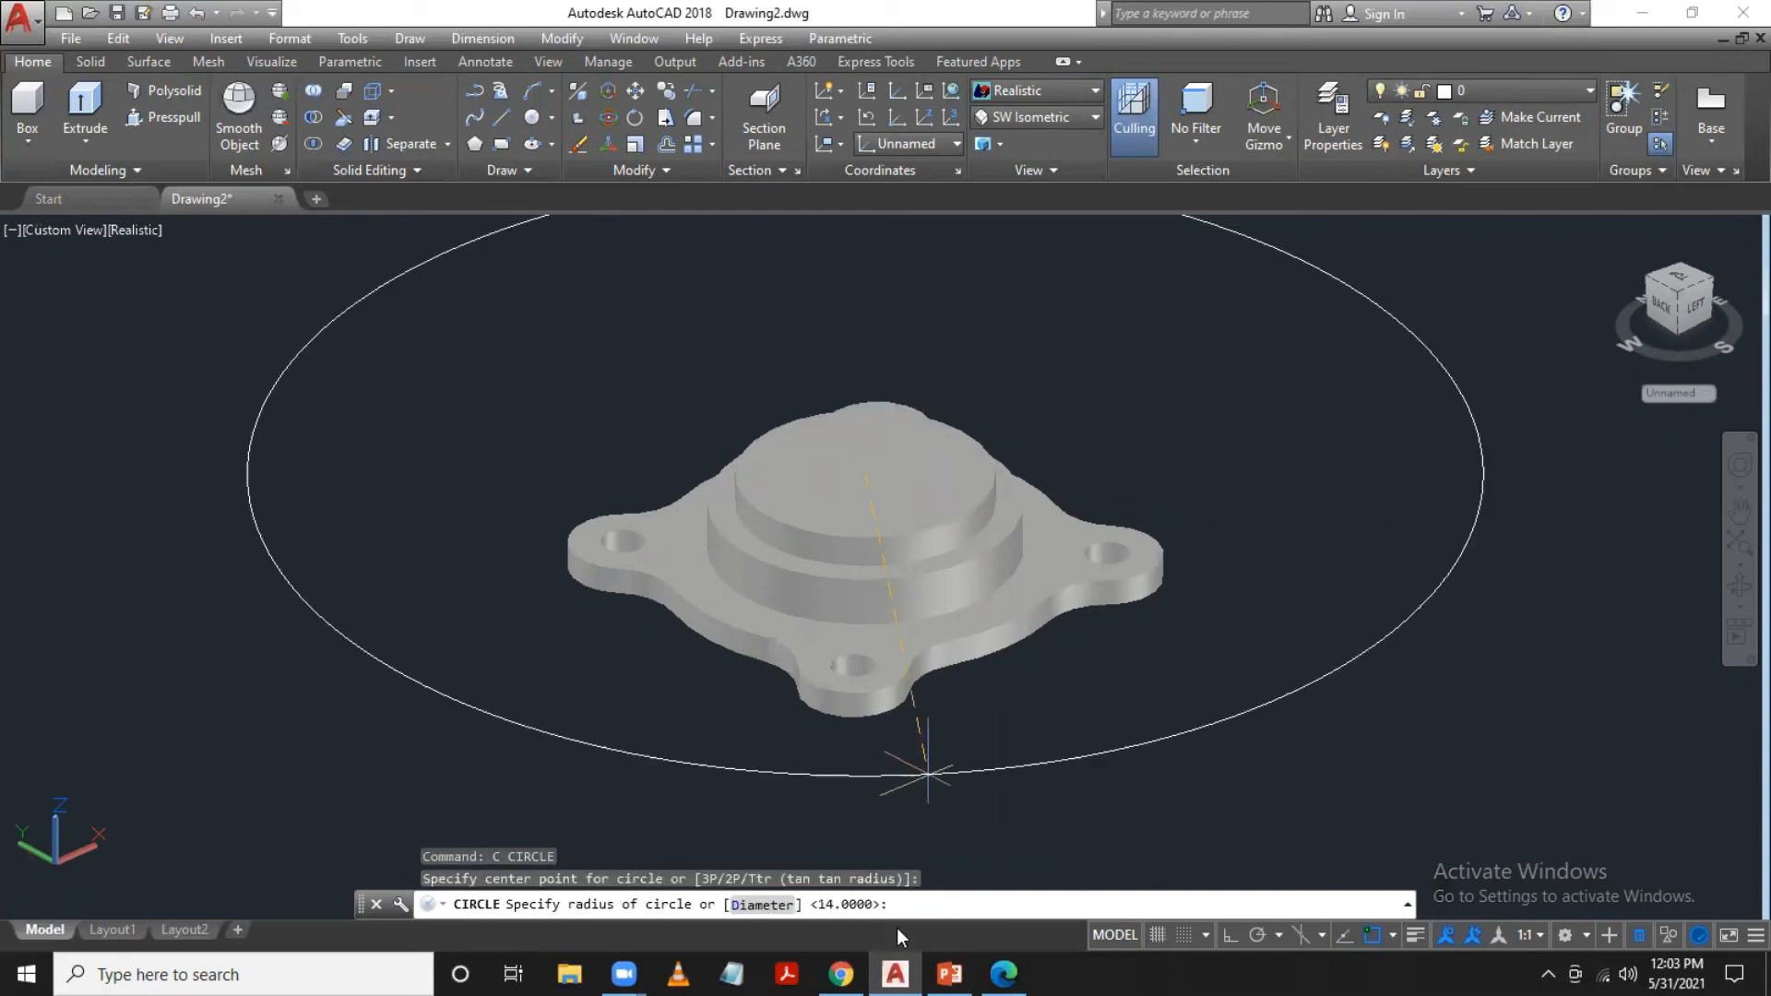
{"action": "left_click", "coordinate": [949, 974]}
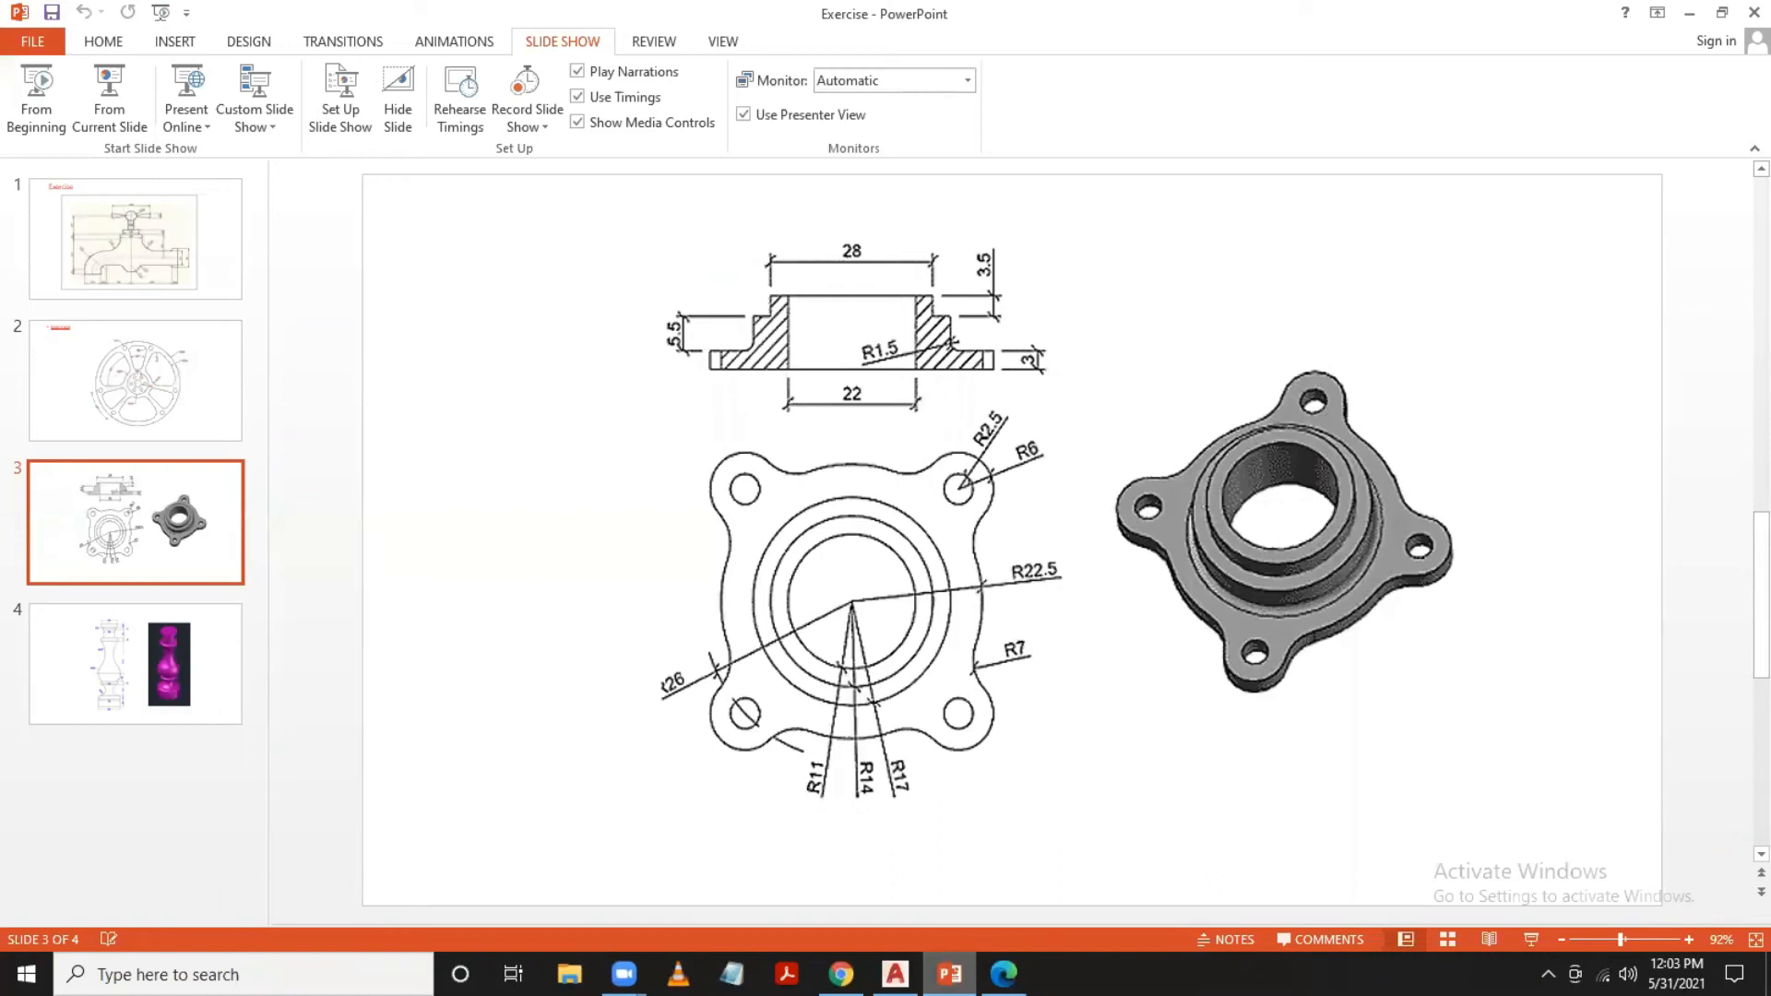
{"action": "left_click", "coordinate": [895, 974]}
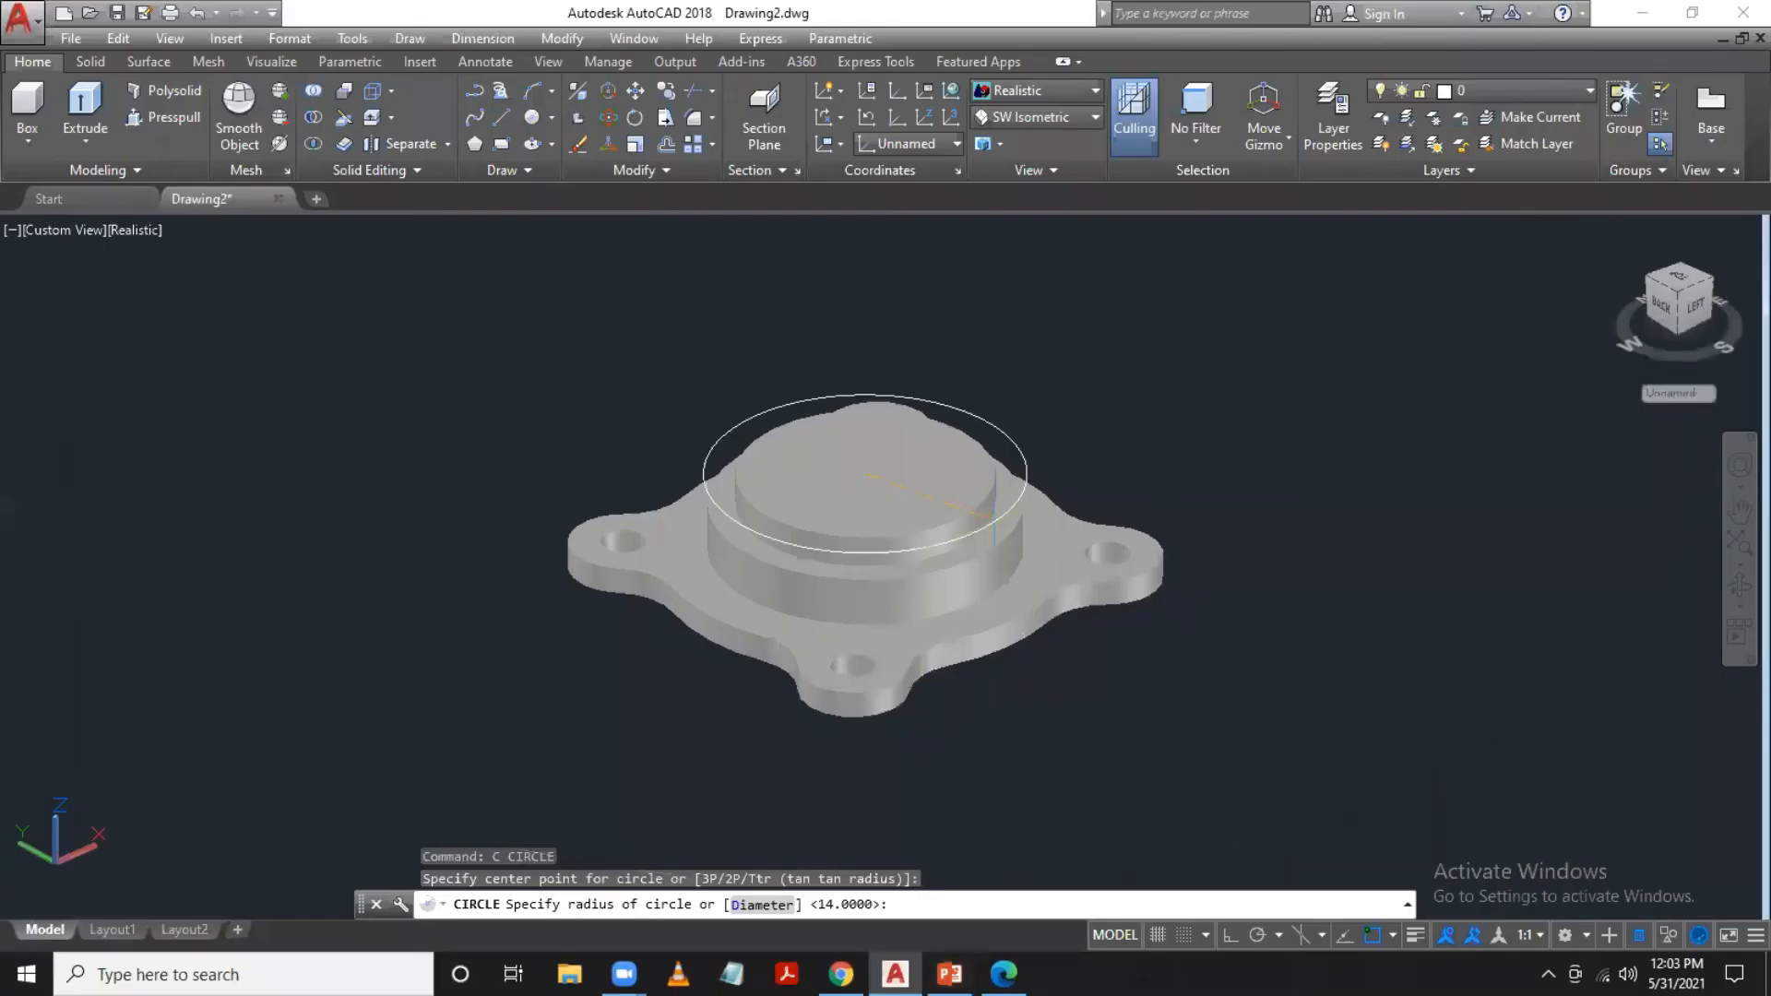
{"action": "type", "text": "11"}
{"action": "key", "text": "Return"}
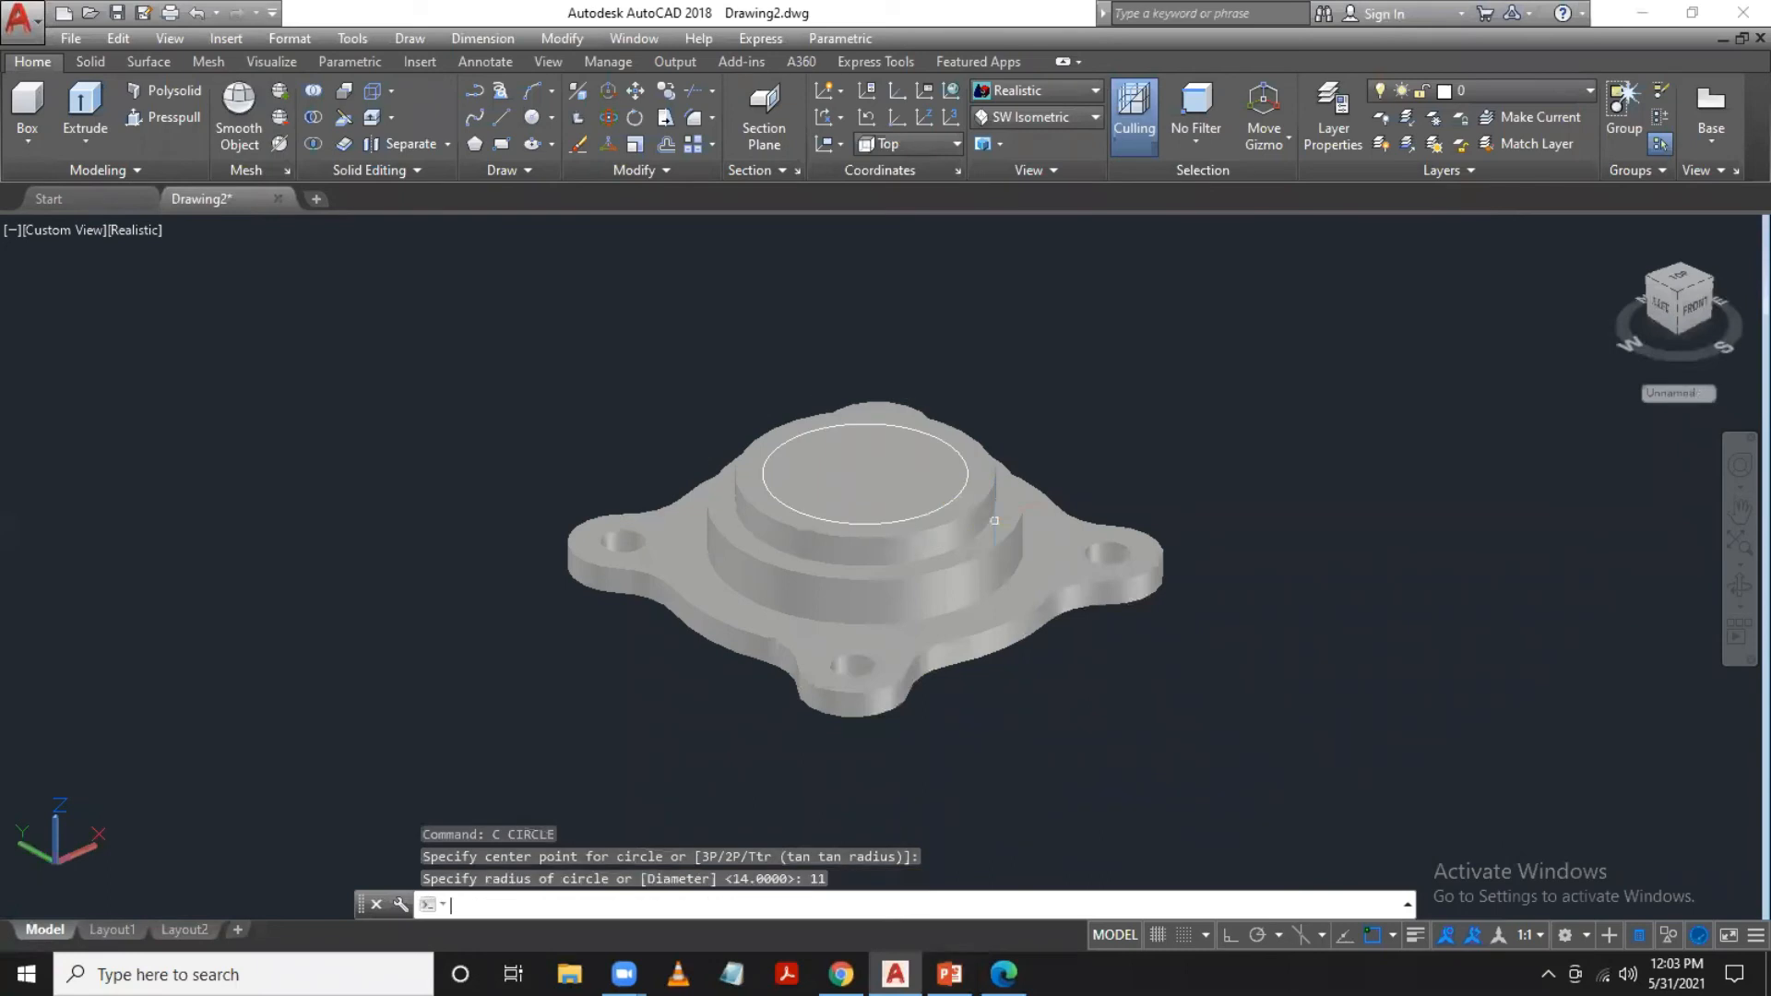
Use Presspull to push the area inside the radius 11 circle down through the whole flange as the central bore
{"action": "scroll", "coordinate": [1269, 426], "scroll_direction": "up", "scroll_amount": 2}
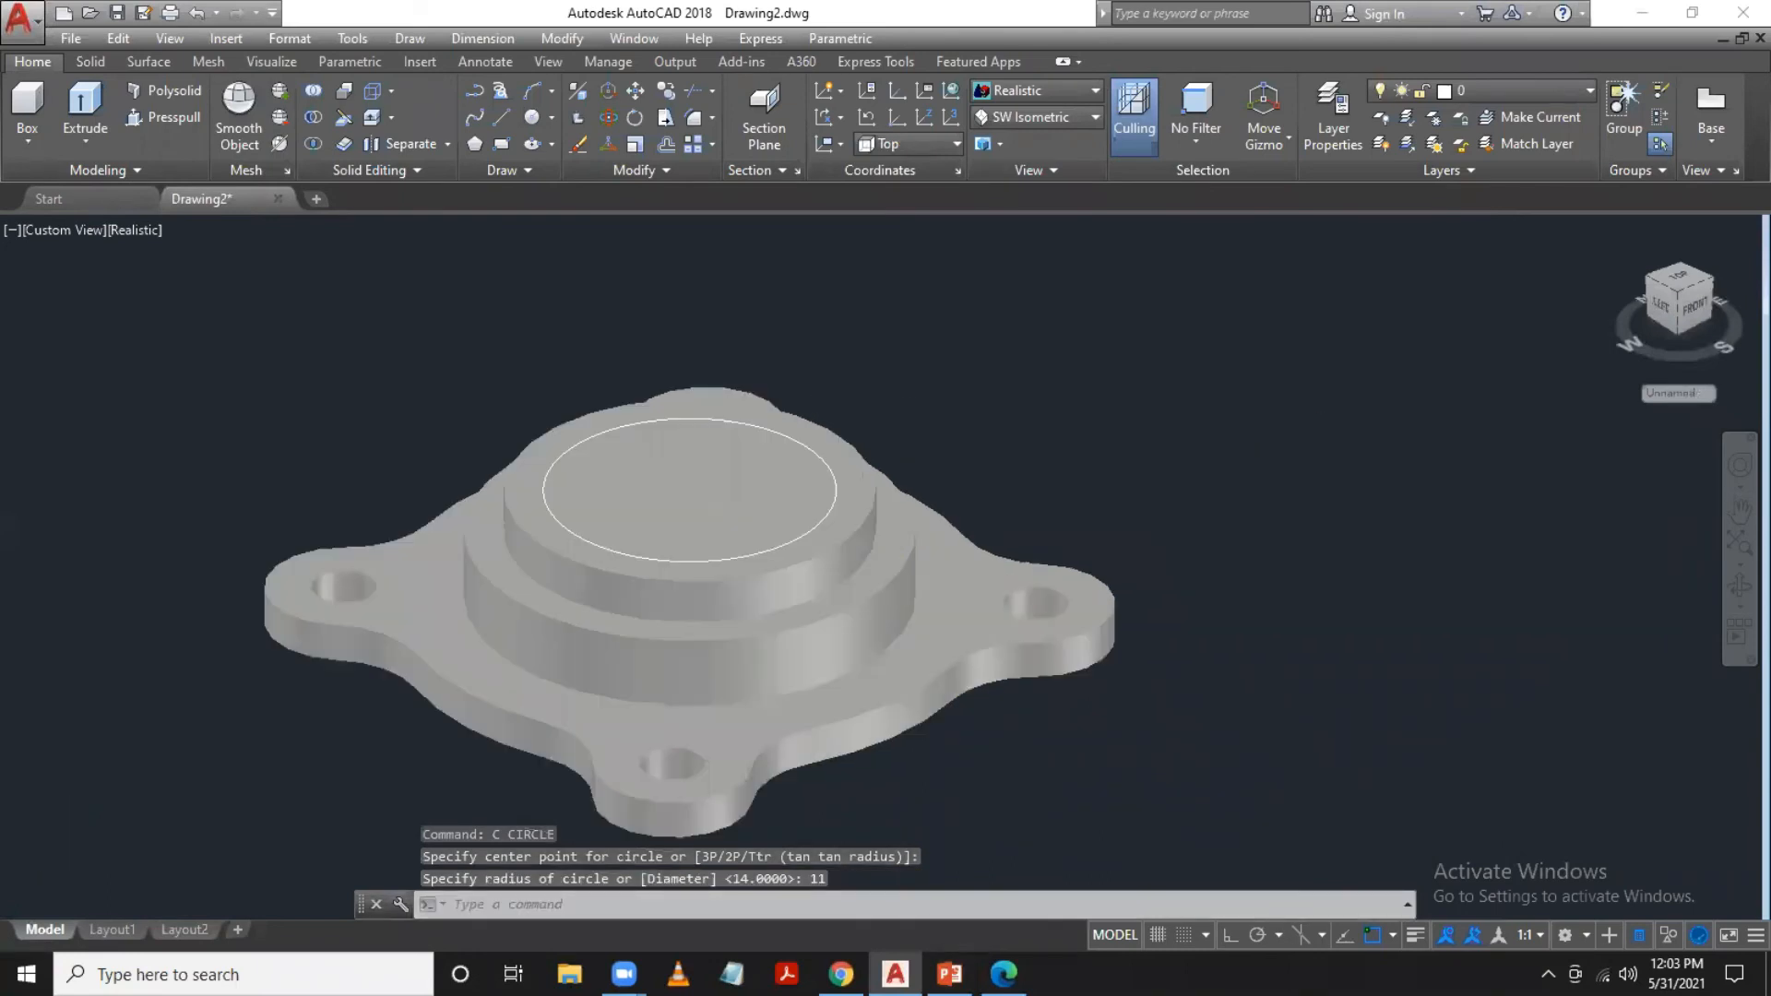
{"action": "middle_click_drag", "start_coordinate": [1274, 435], "coordinate": [1338, 398]}
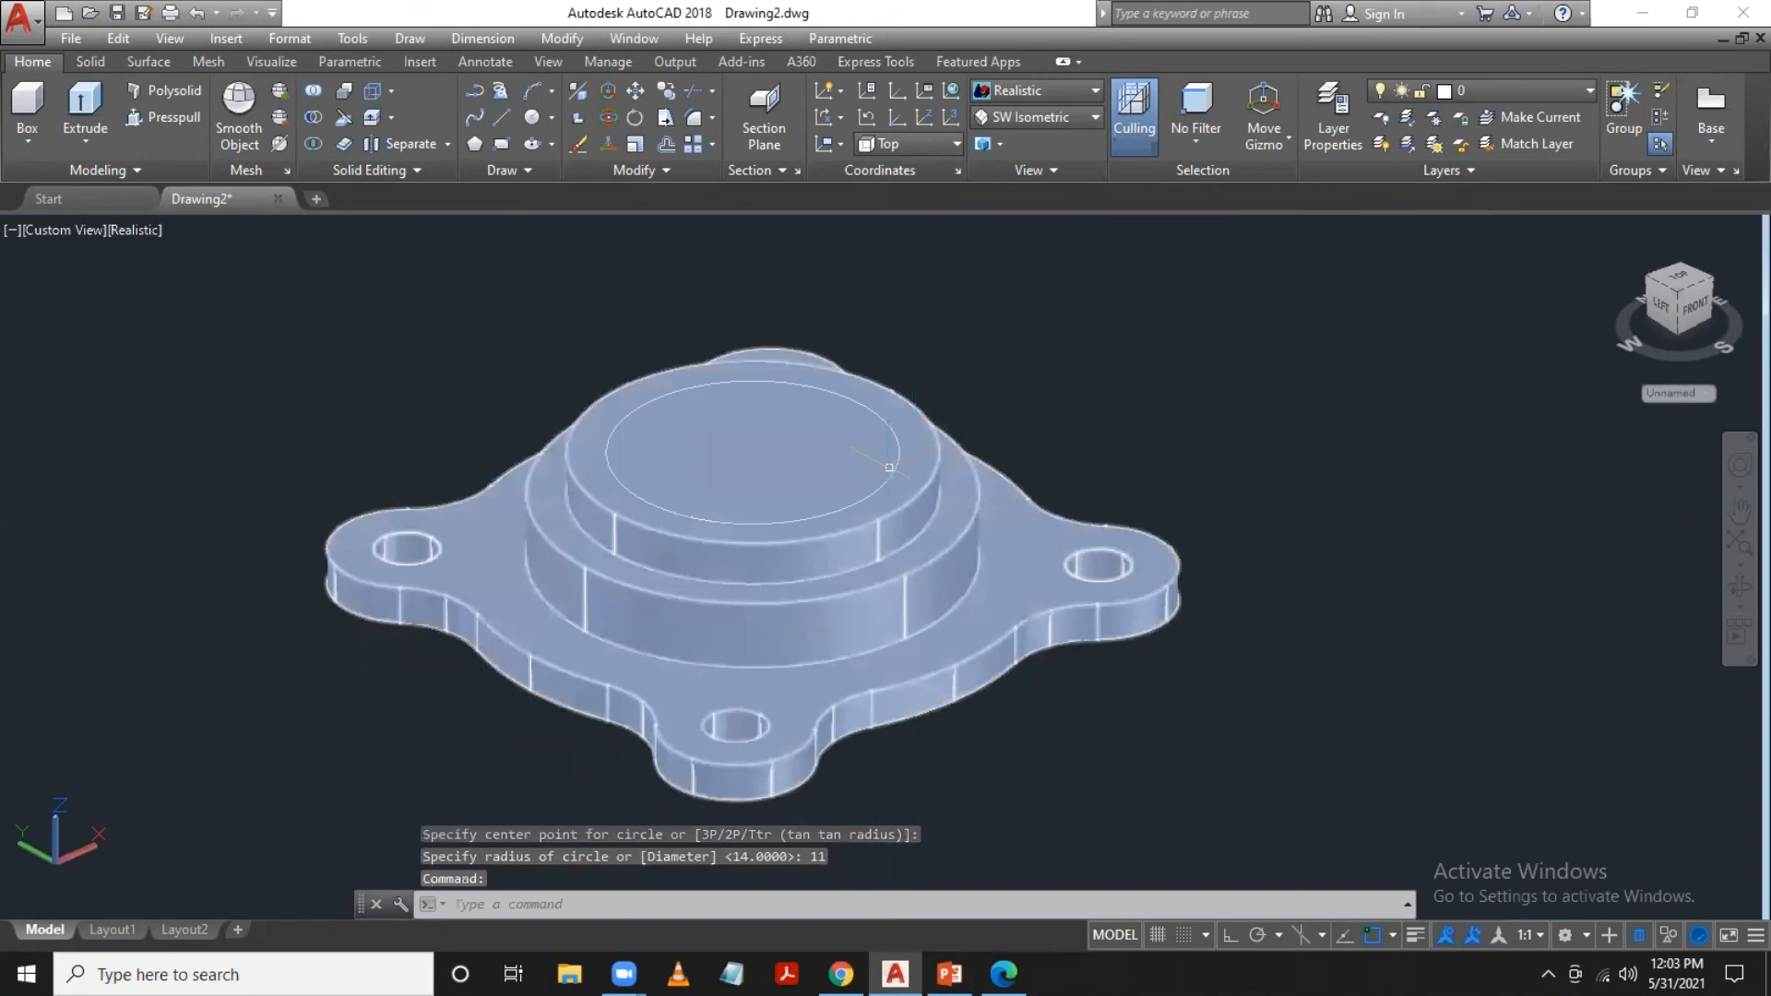
{"action": "left_click", "coordinate": [173, 114]}
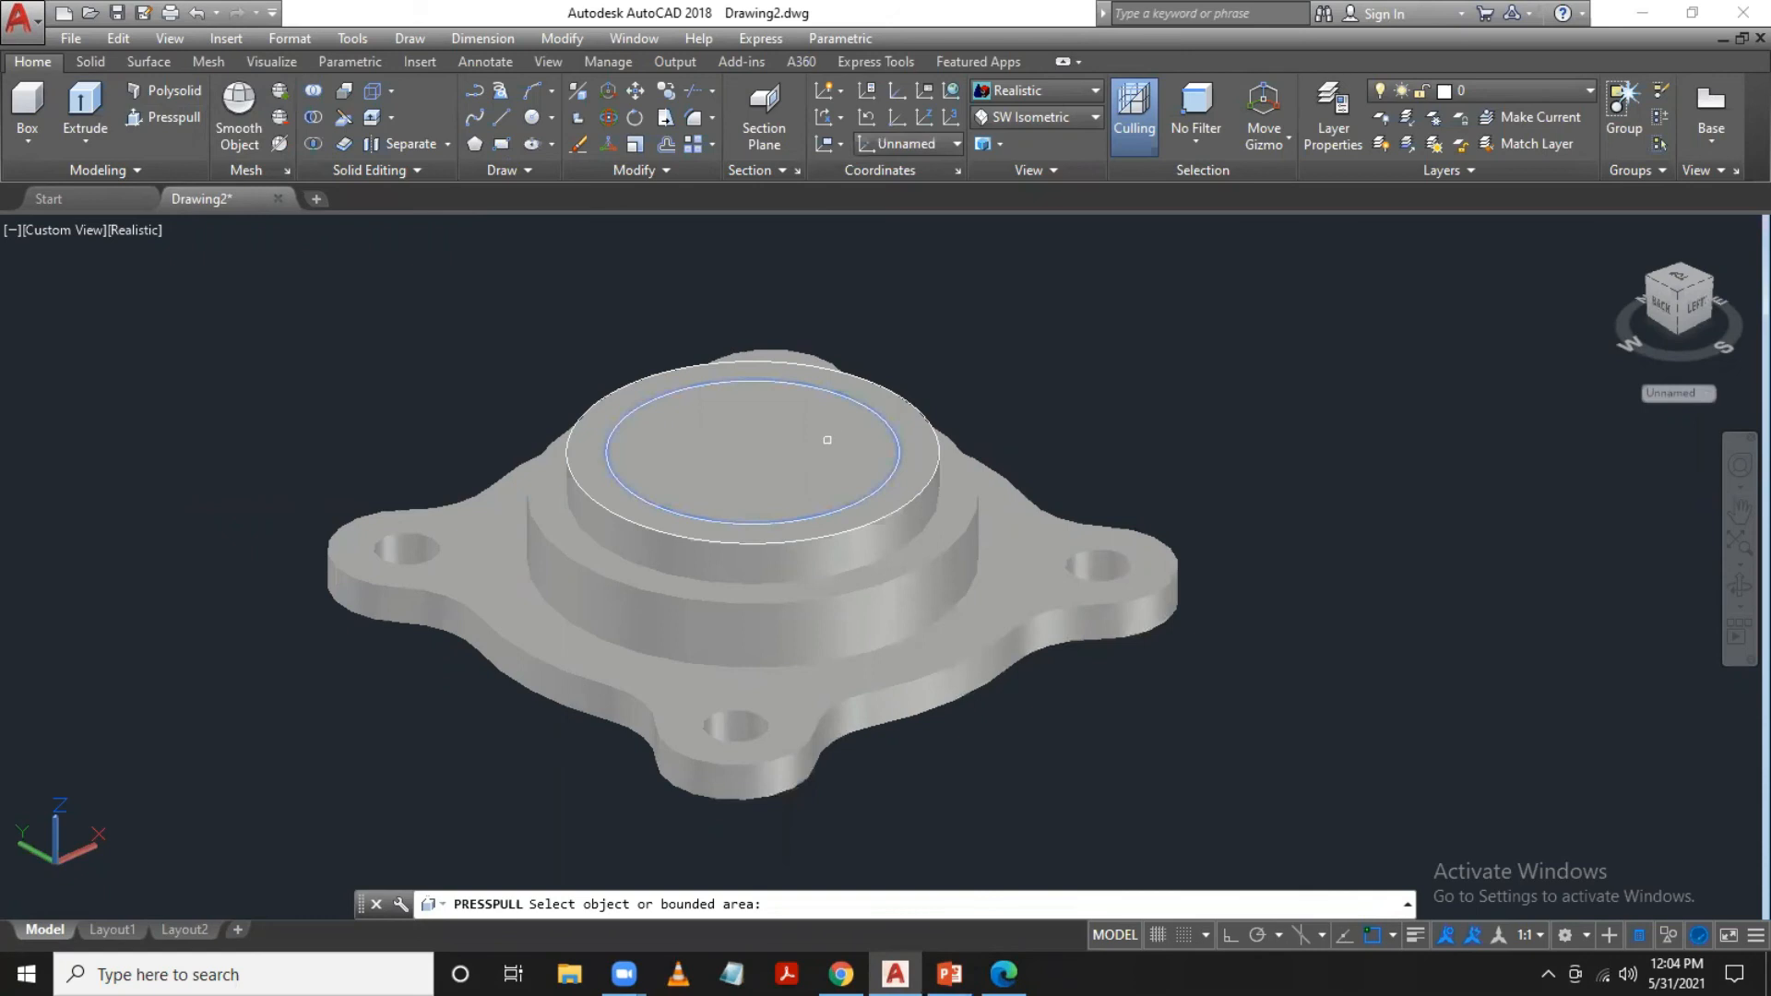
{"action": "left_click", "coordinate": [749, 498]}
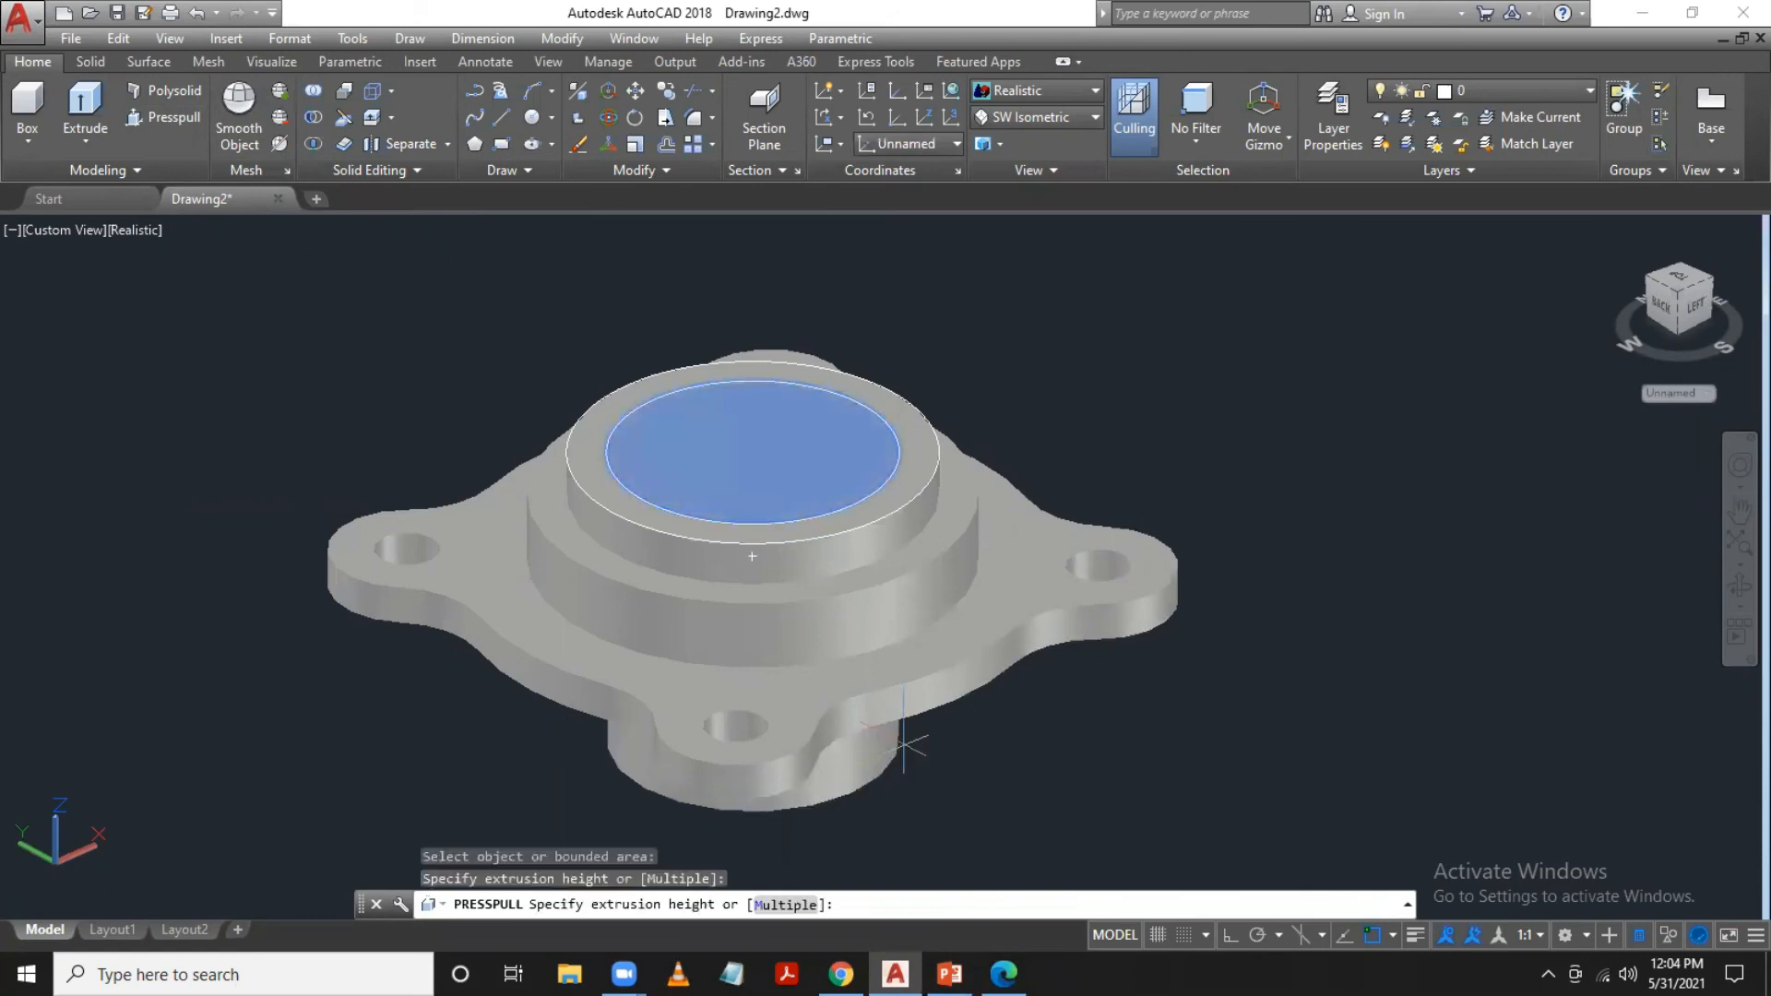
{"action": "left_click", "coordinate": [752, 563]}
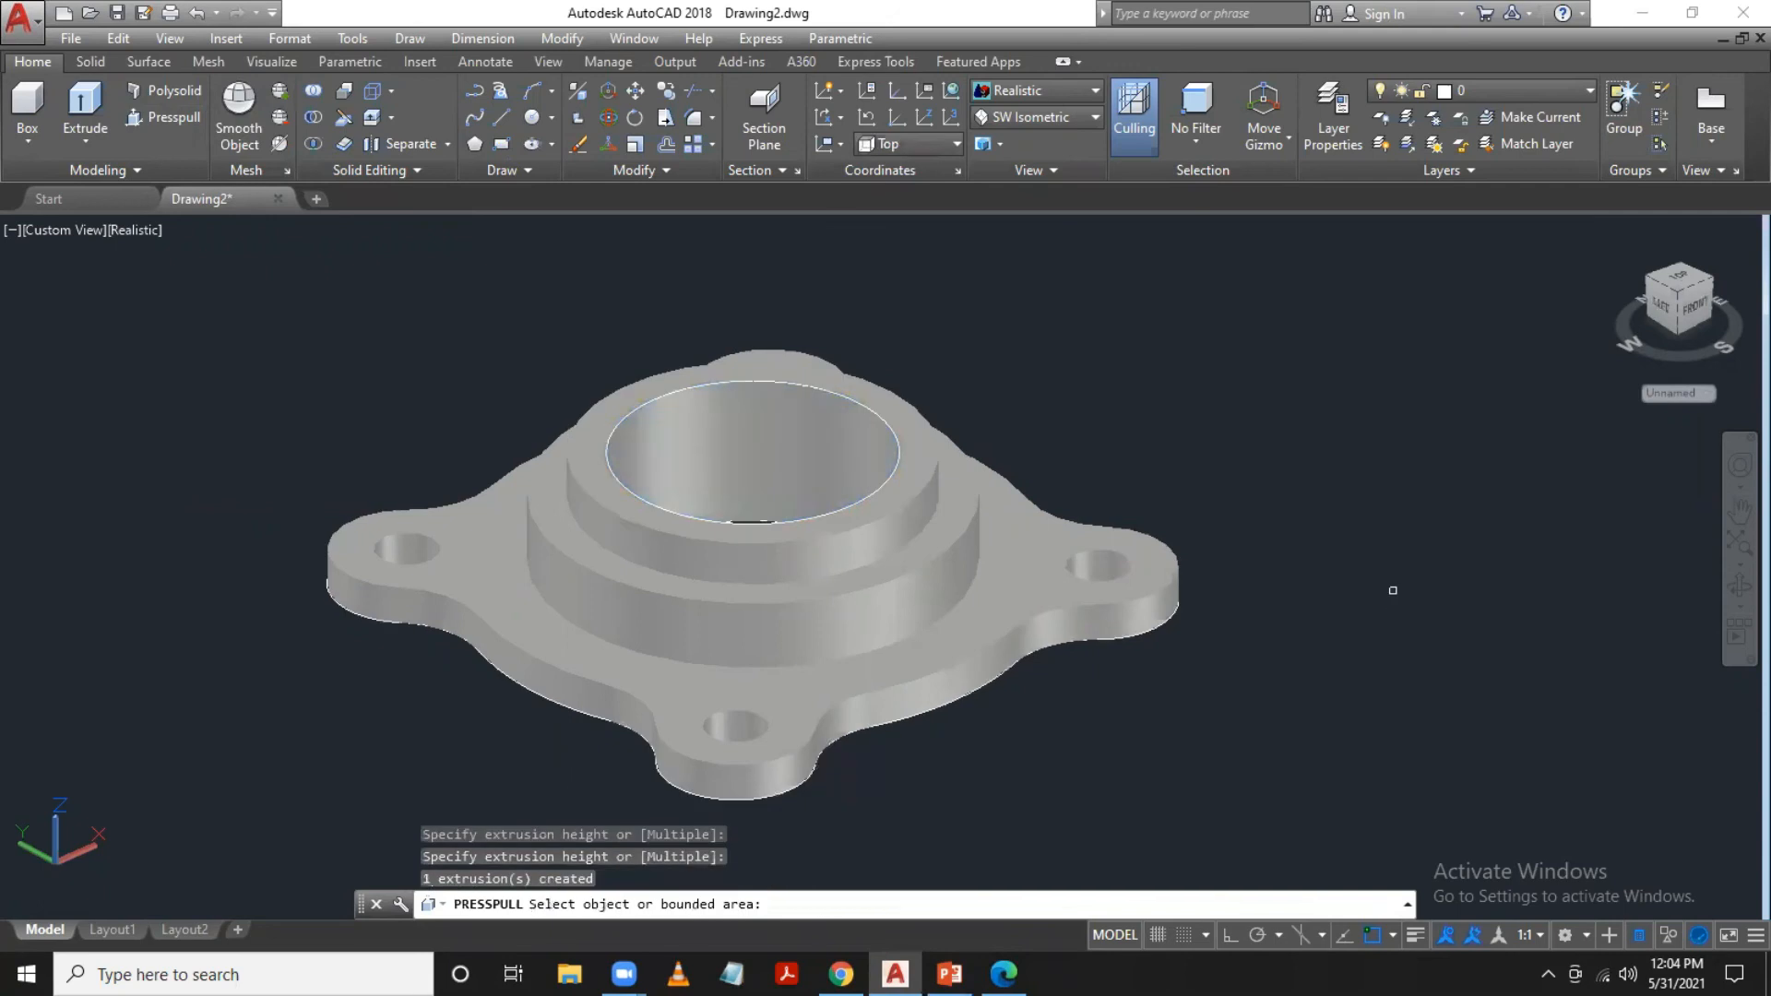
Move the flange solid well clear of the leftover bore circle, picking its base point and destination freely
{"action": "key", "text": "Escape"}
{"action": "type", "text": "m"}
{"action": "key", "text": "Return"}
{"action": "left_click", "coordinate": [1098, 596]}
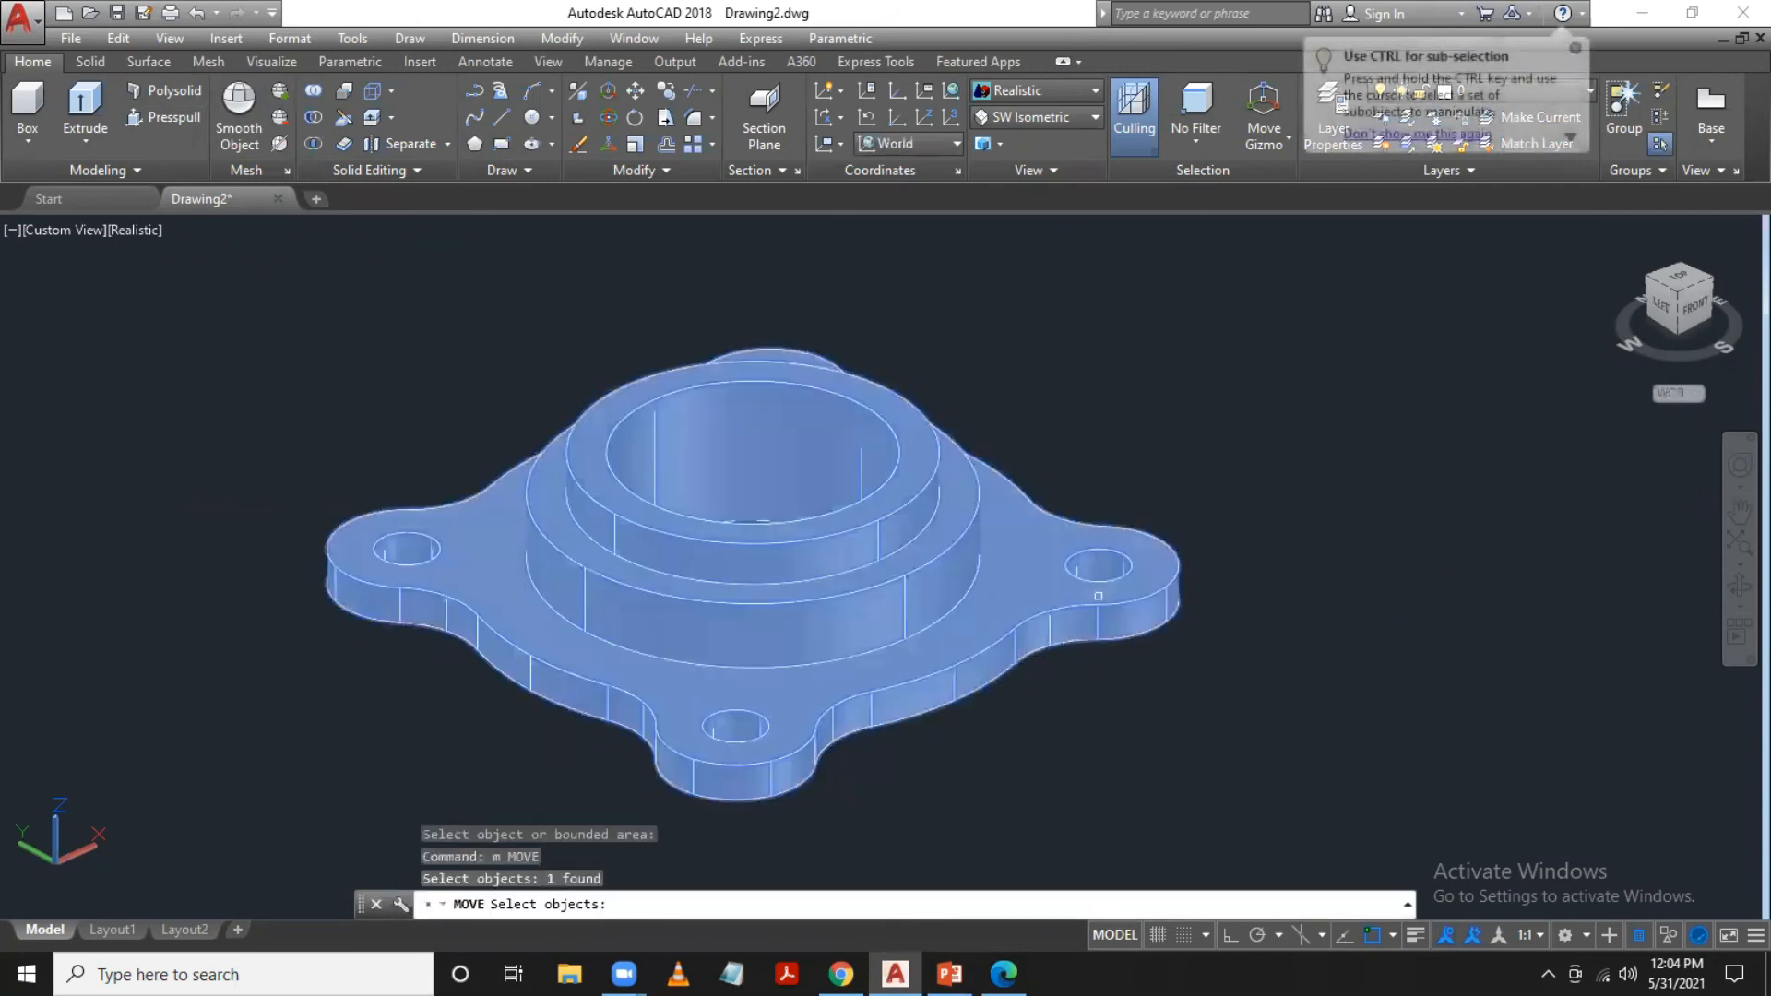
{"action": "key", "text": "Return"}
{"action": "left_click", "coordinate": [1061, 683]}
{"action": "scroll", "coordinate": [1174, 656], "scroll_direction": "down", "scroll_amount": 5}
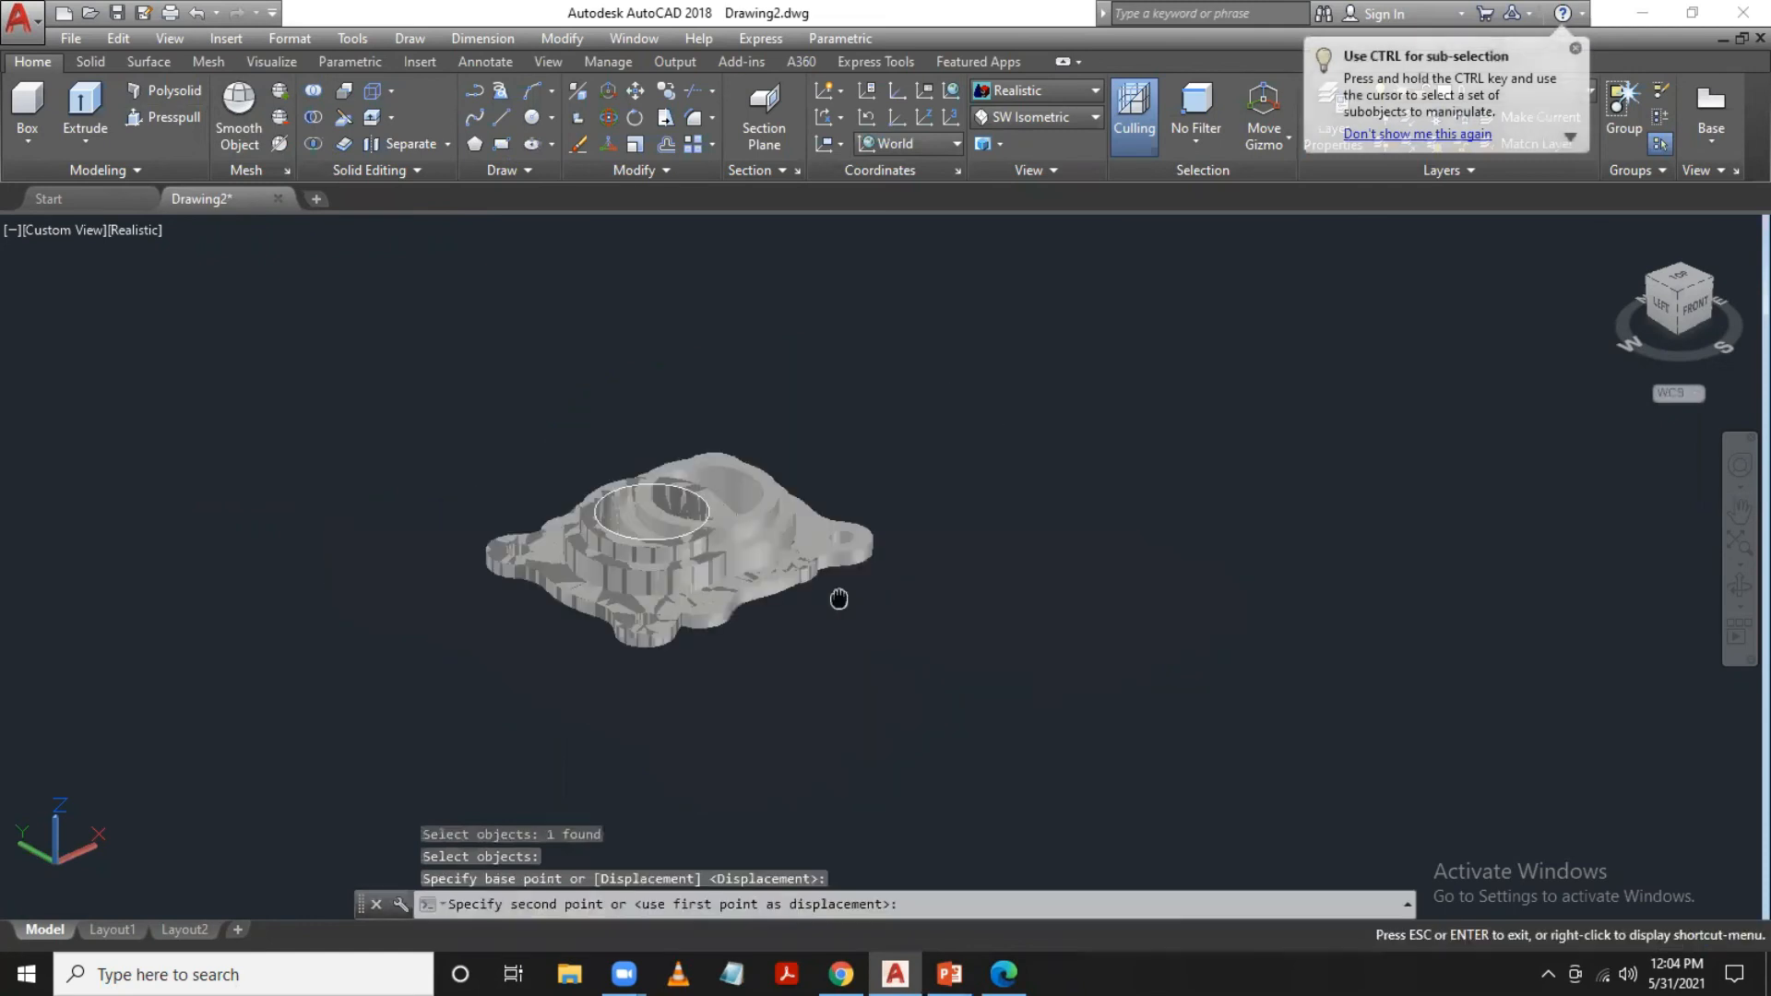
{"action": "scroll", "coordinate": [839, 597], "scroll_direction": "up", "scroll_amount": 2}
{"action": "left_click", "coordinate": [1245, 457]}
Erase the leftover radius 11 bore circle that remains at the flange's original location
{"action": "left_click", "coordinate": [749, 454]}
{"action": "left_click", "coordinate": [615, 572]}
{"action": "key", "text": "Delete"}
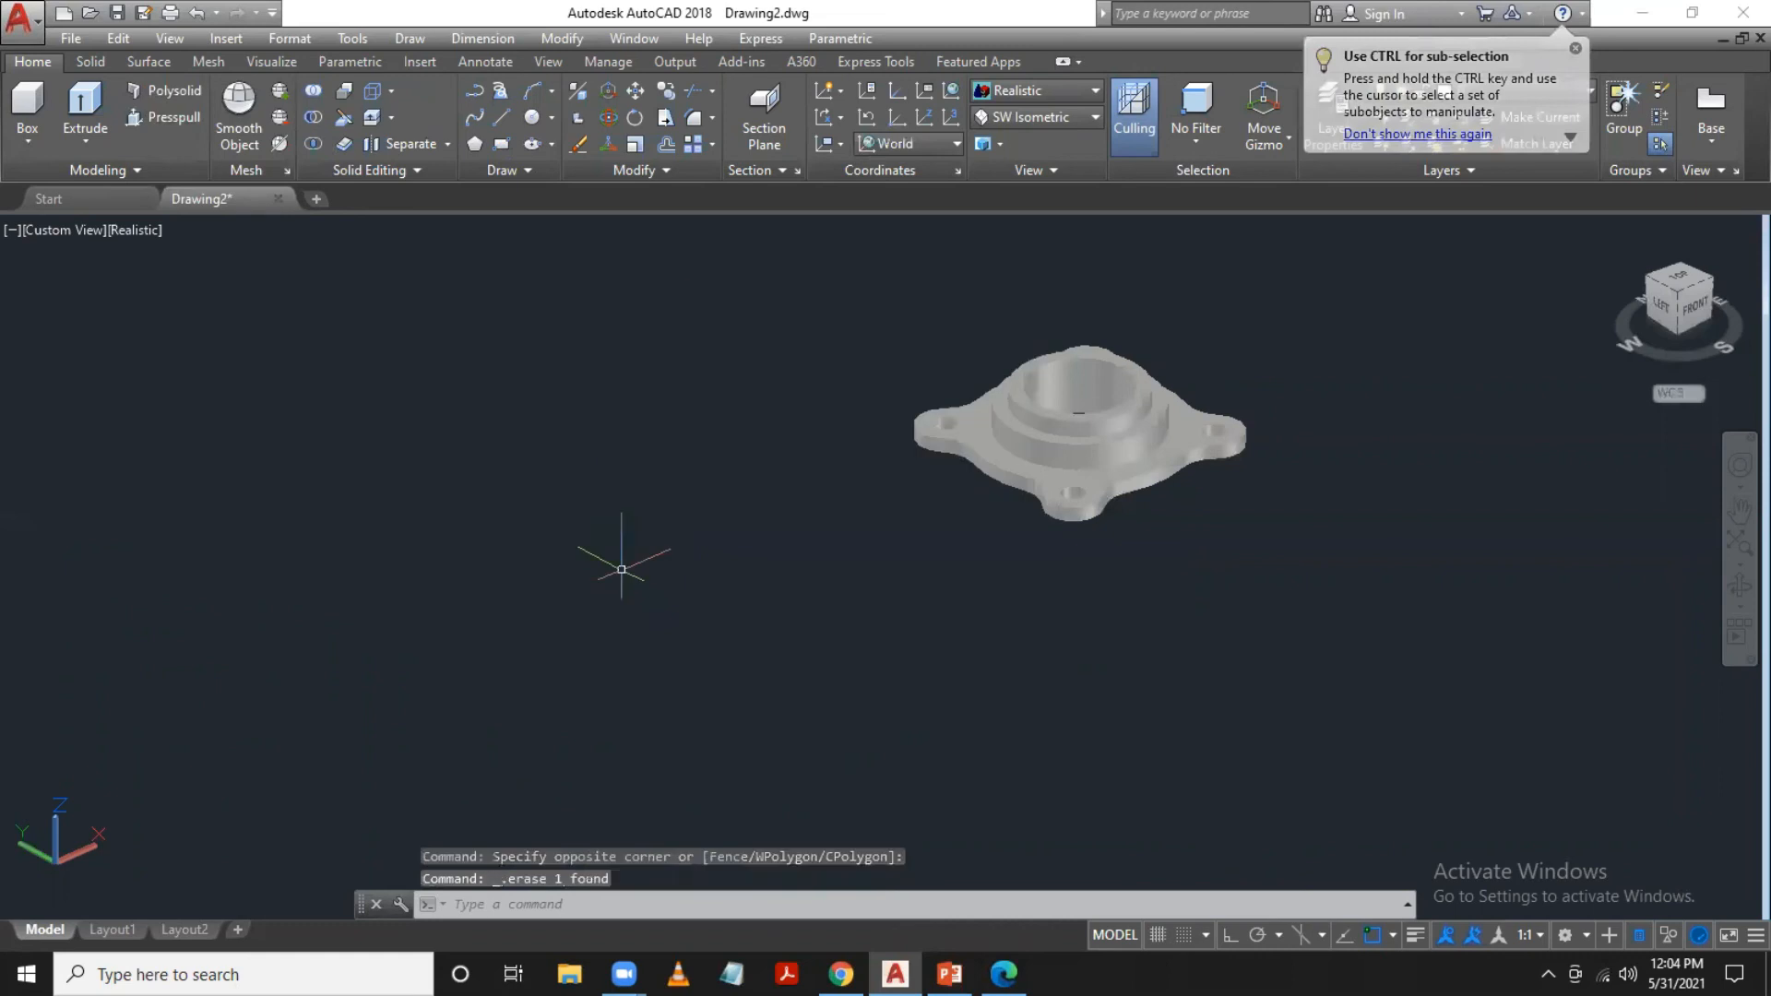
Change the flange solid's colour to index color 31, a light orange
{"action": "scroll", "coordinate": [1128, 356], "scroll_direction": "up", "scroll_amount": 2}
{"action": "middle_click_drag", "start_coordinate": [1229, 407], "coordinate": [938, 502]}
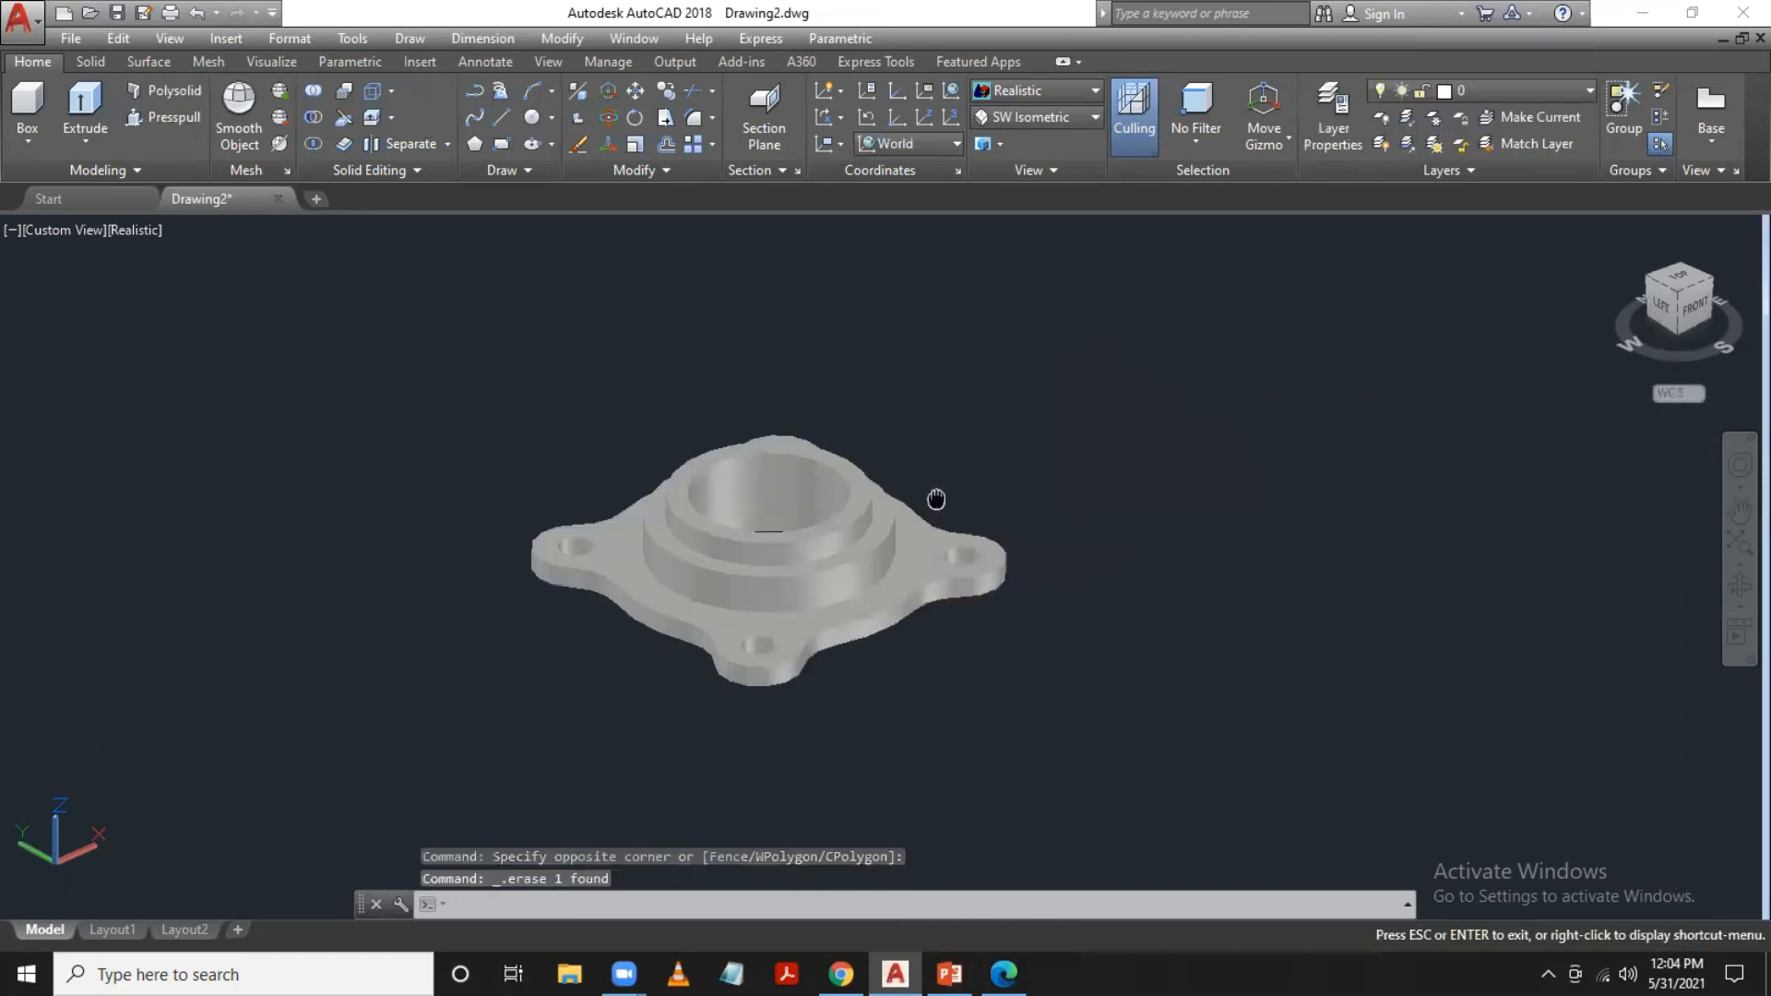
{"action": "left_click", "coordinate": [813, 584]}
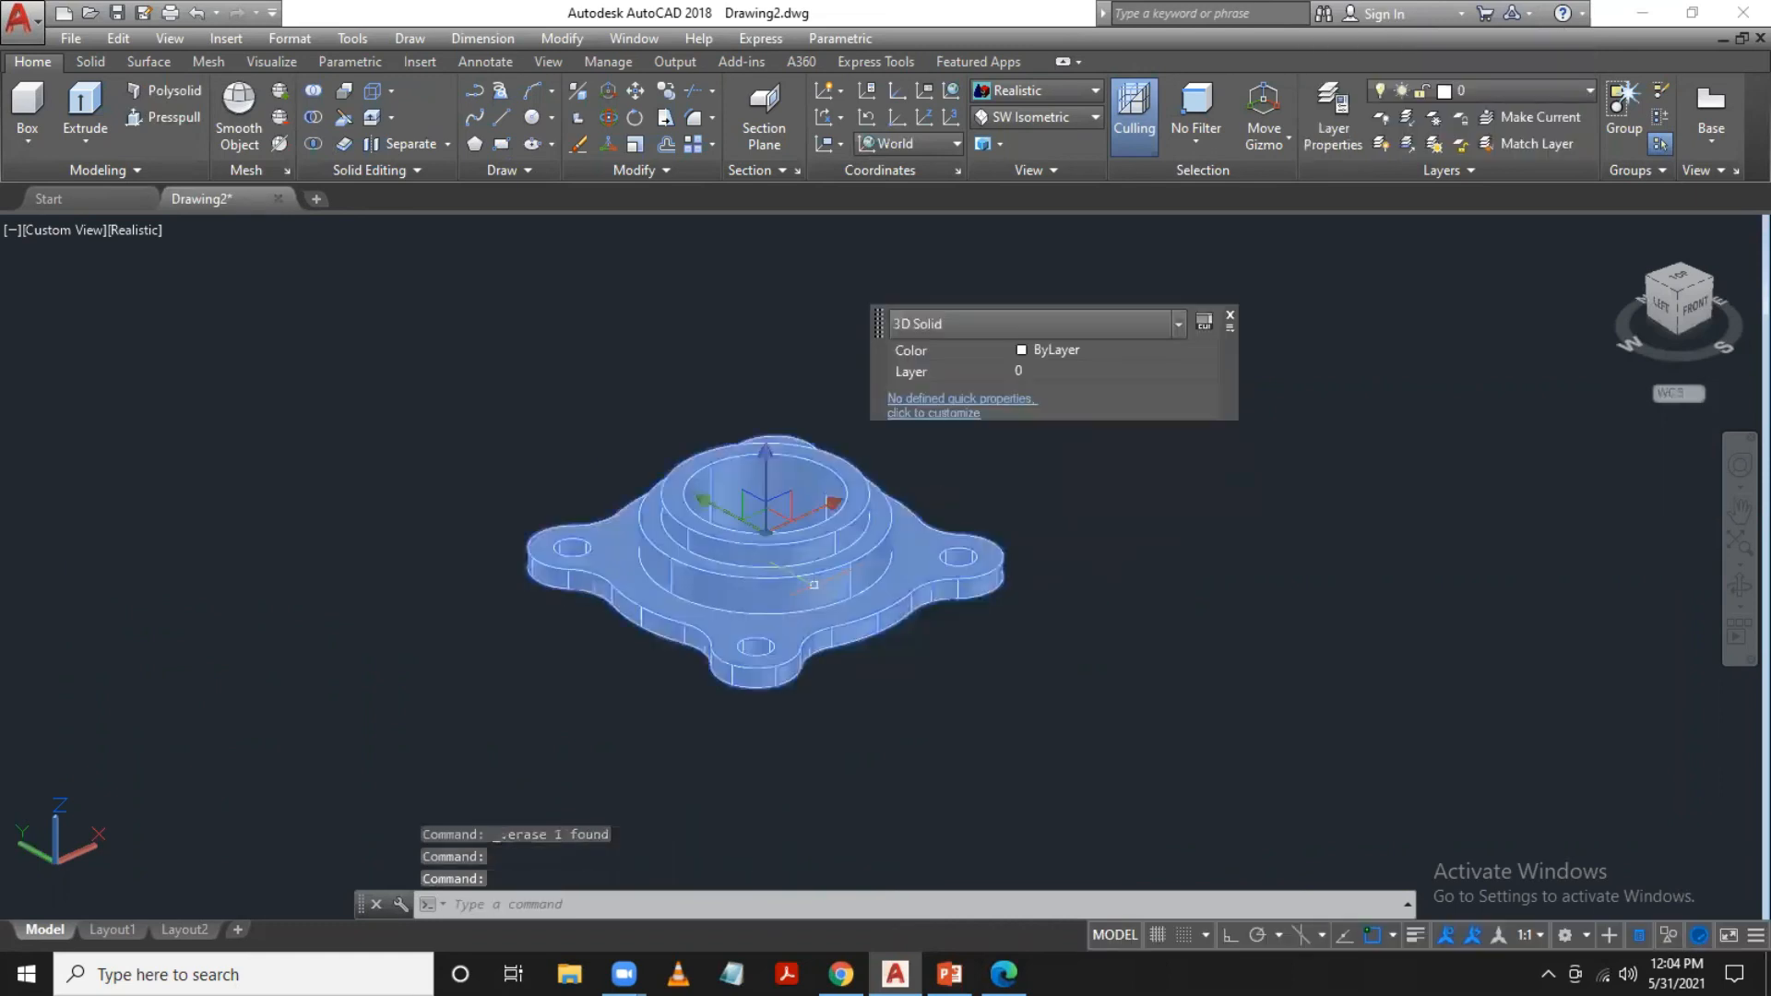
{"action": "left_click", "coordinate": [1083, 351]}
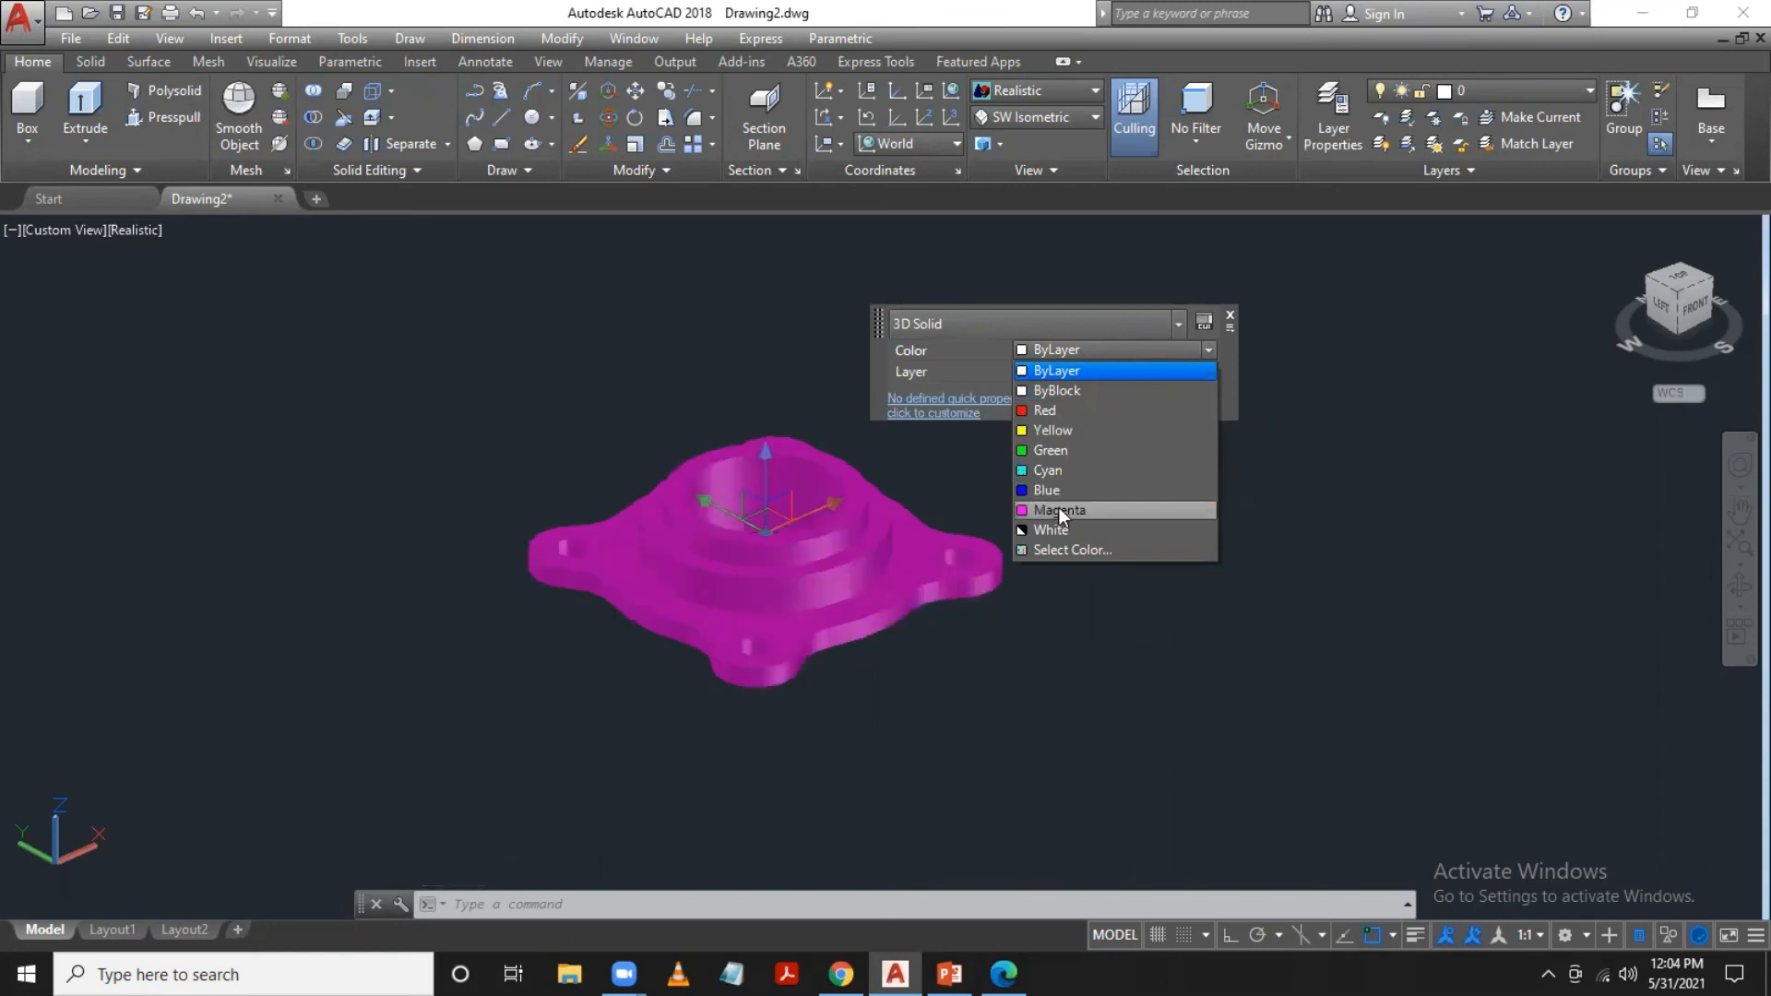
{"action": "left_click", "coordinate": [1066, 550]}
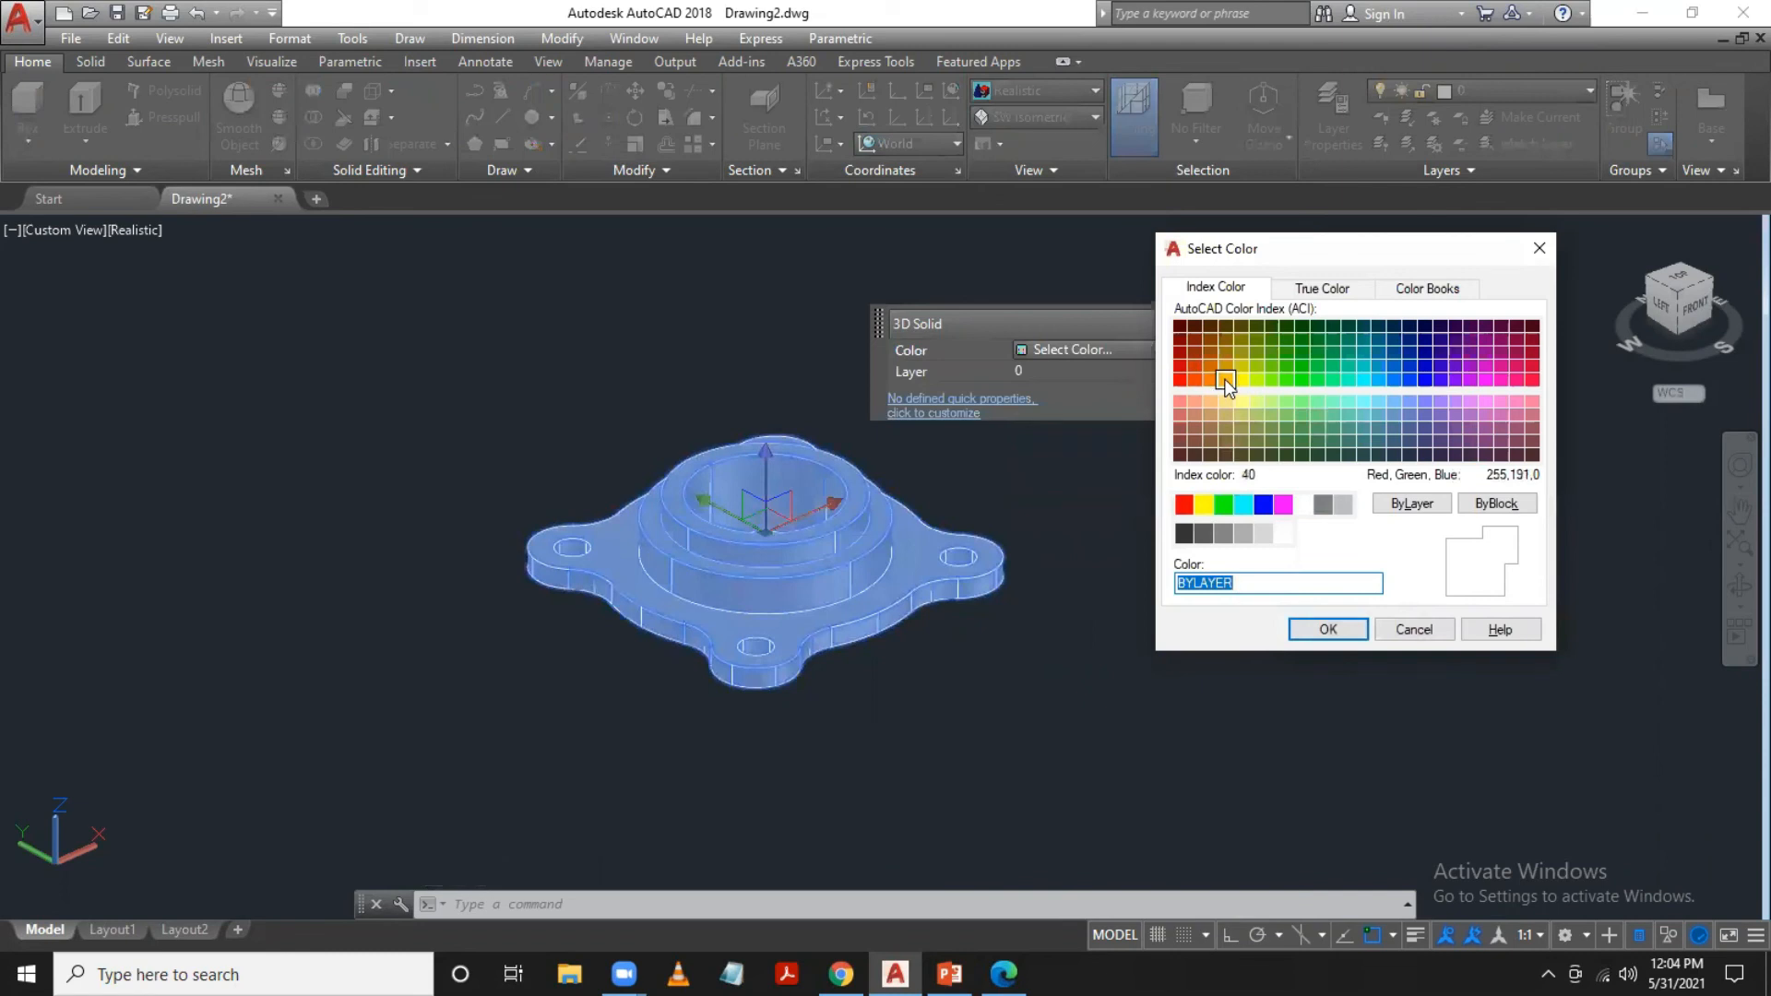
{"action": "left_click", "coordinate": [1225, 379]}
{"action": "left_click", "coordinate": [1244, 361]}
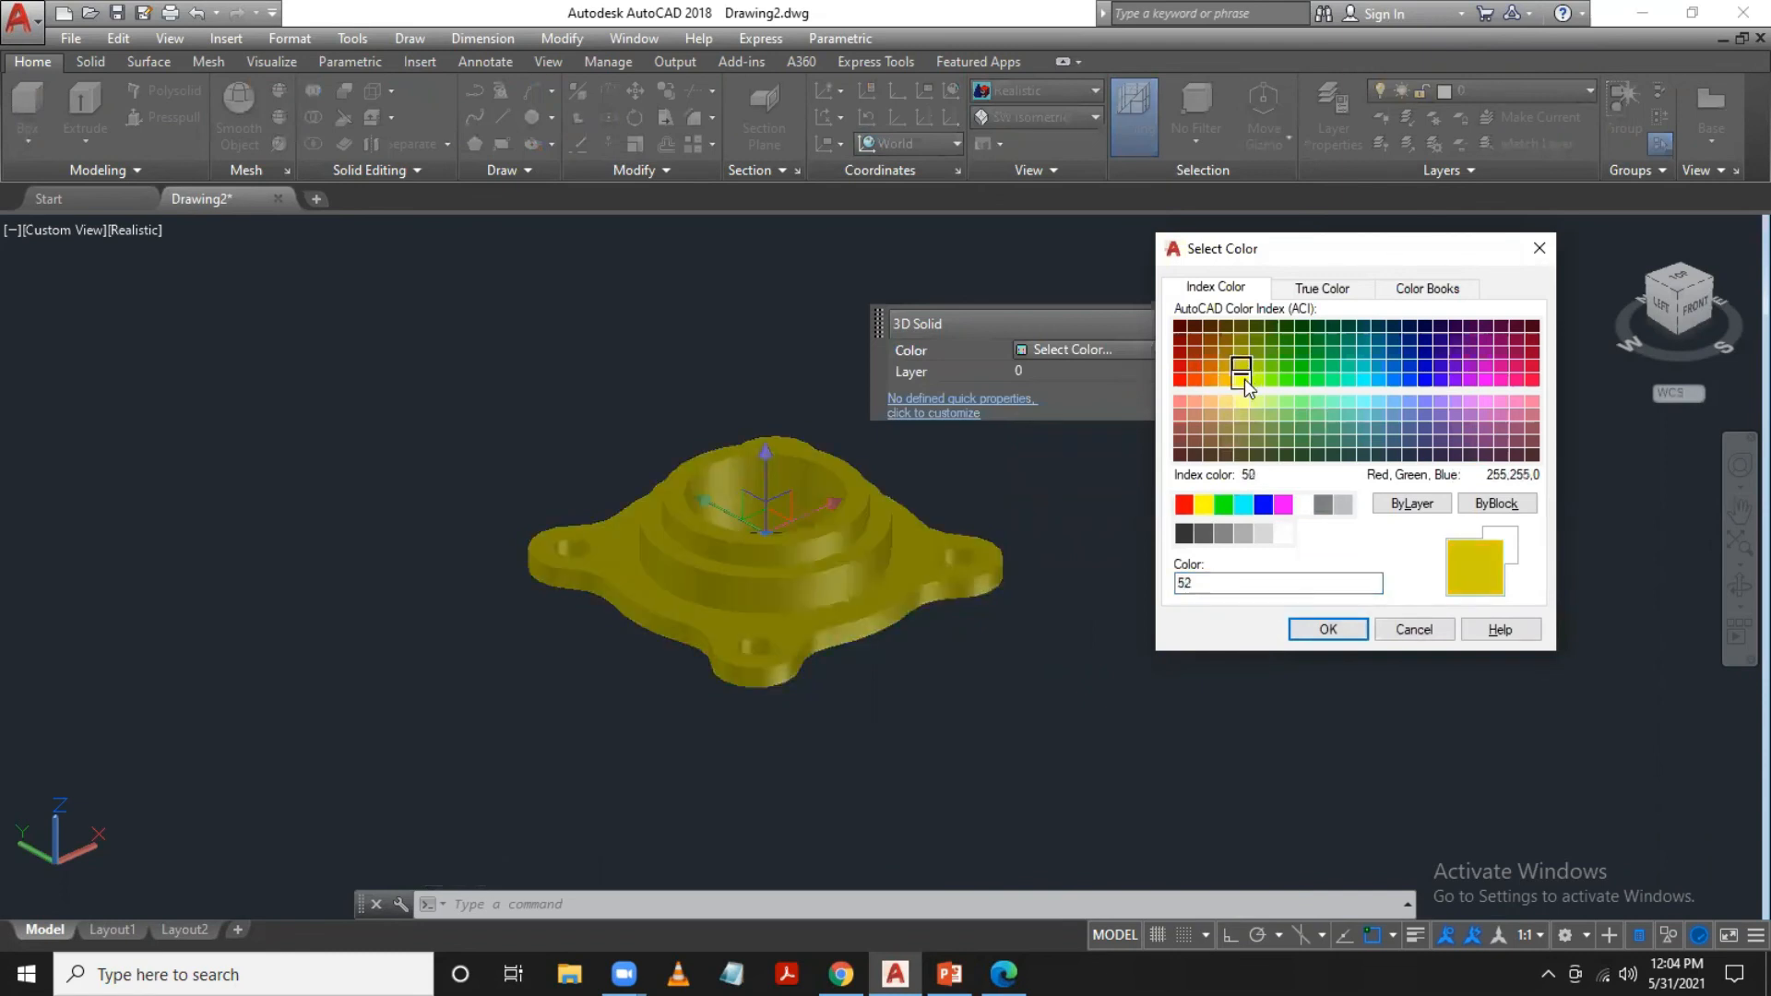
{"action": "left_click", "coordinate": [1244, 379]}
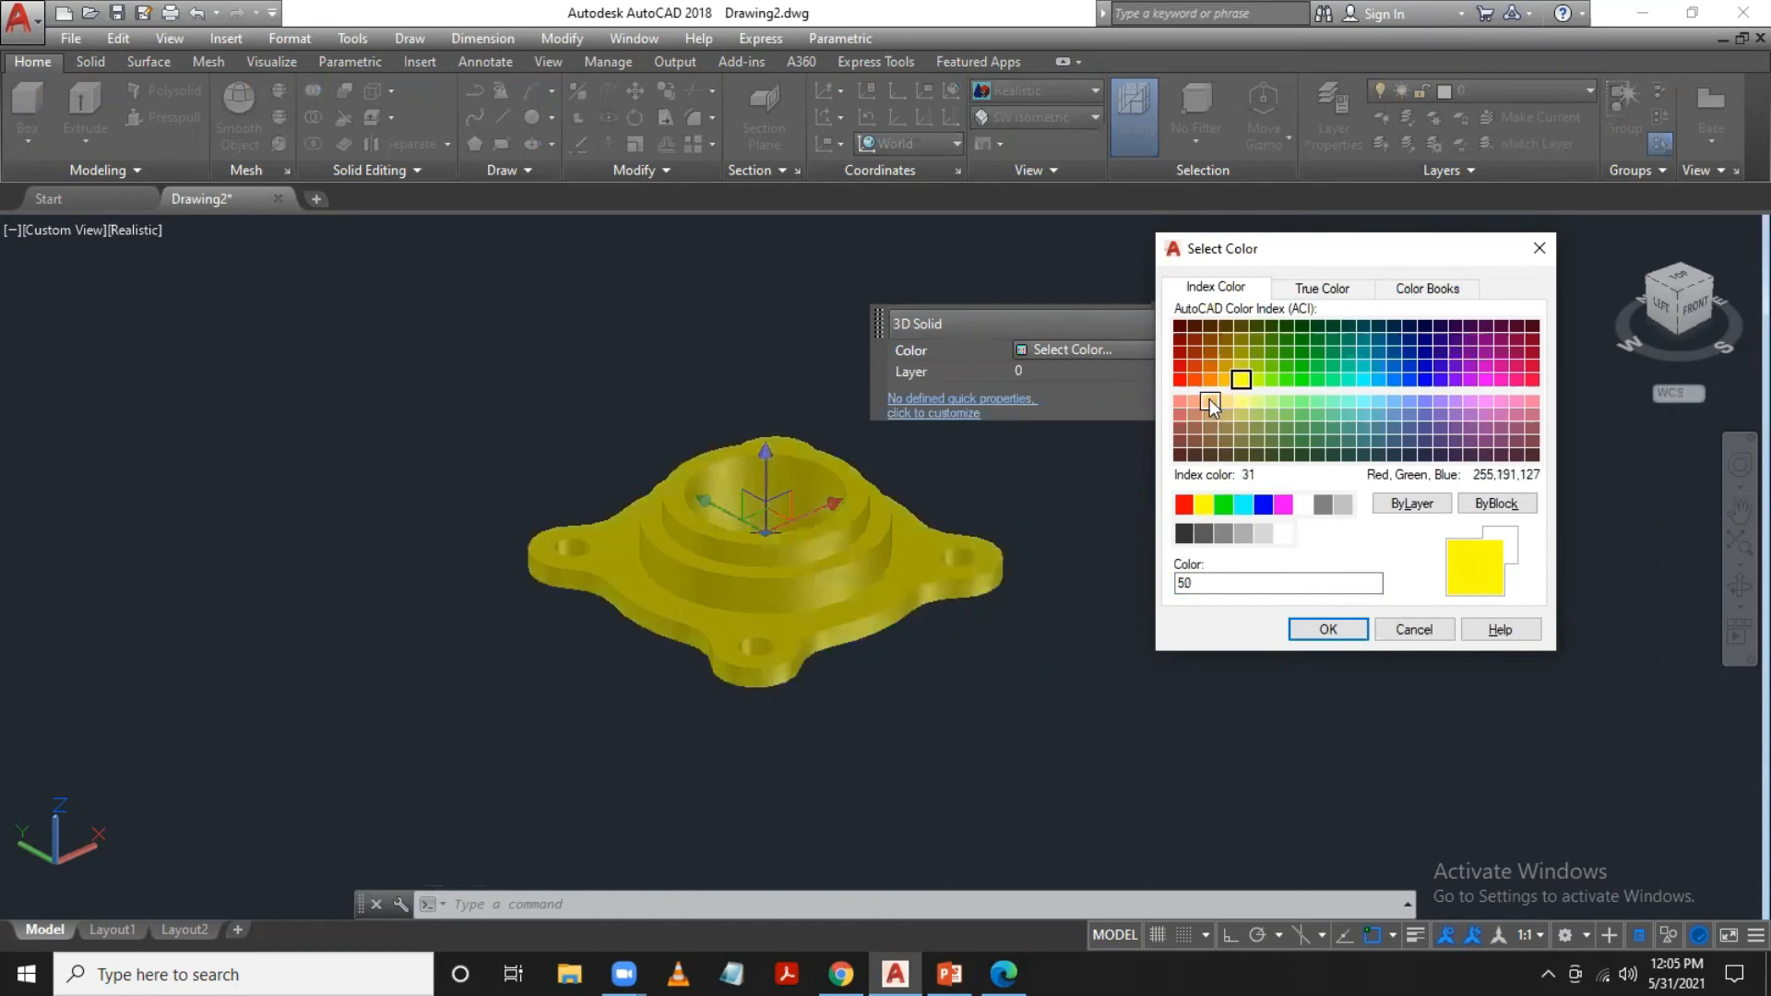
{"action": "left_click", "coordinate": [1210, 399]}
{"action": "left_click", "coordinate": [1340, 636]}
{"action": "key", "text": "Escape"}
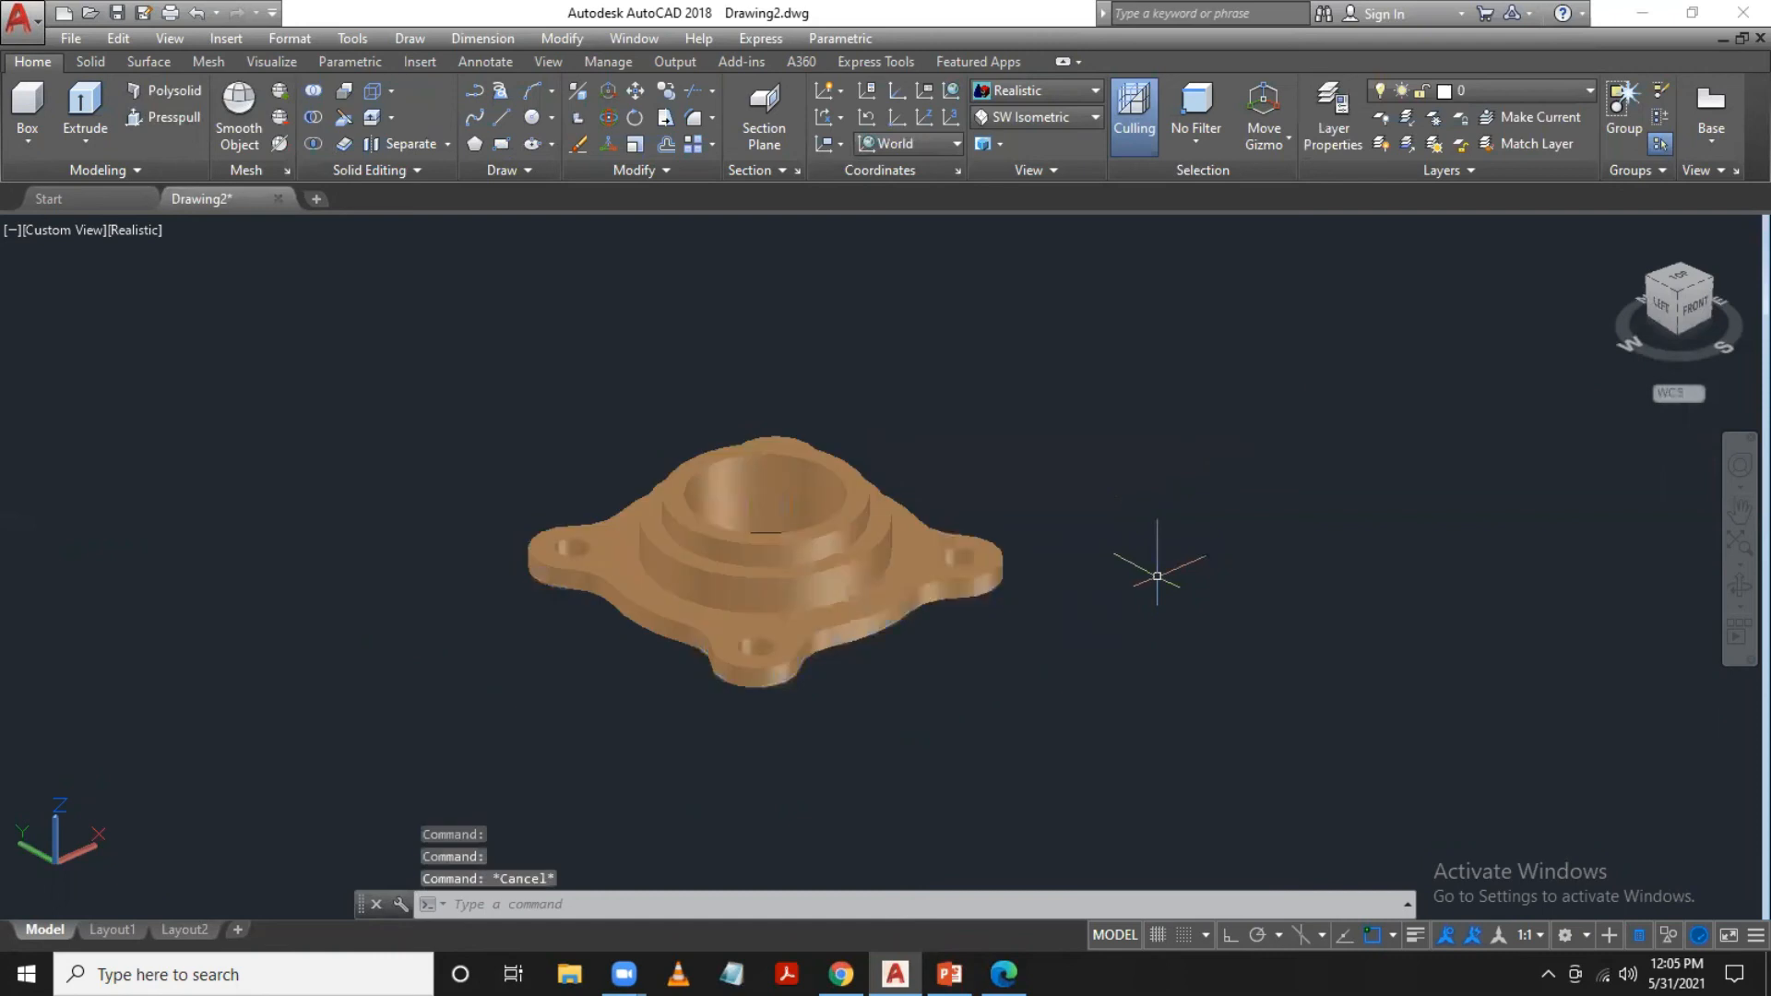
Inspect the coloured flange from below and above, and compare it with the exercise drawing in PowerPoint before returning to AutoCAD
{"action": "scroll", "coordinate": [817, 638], "scroll_direction": "up", "scroll_amount": 3}
{"action": "scroll", "coordinate": [1269, 525], "scroll_direction": "down", "scroll_amount": 2}
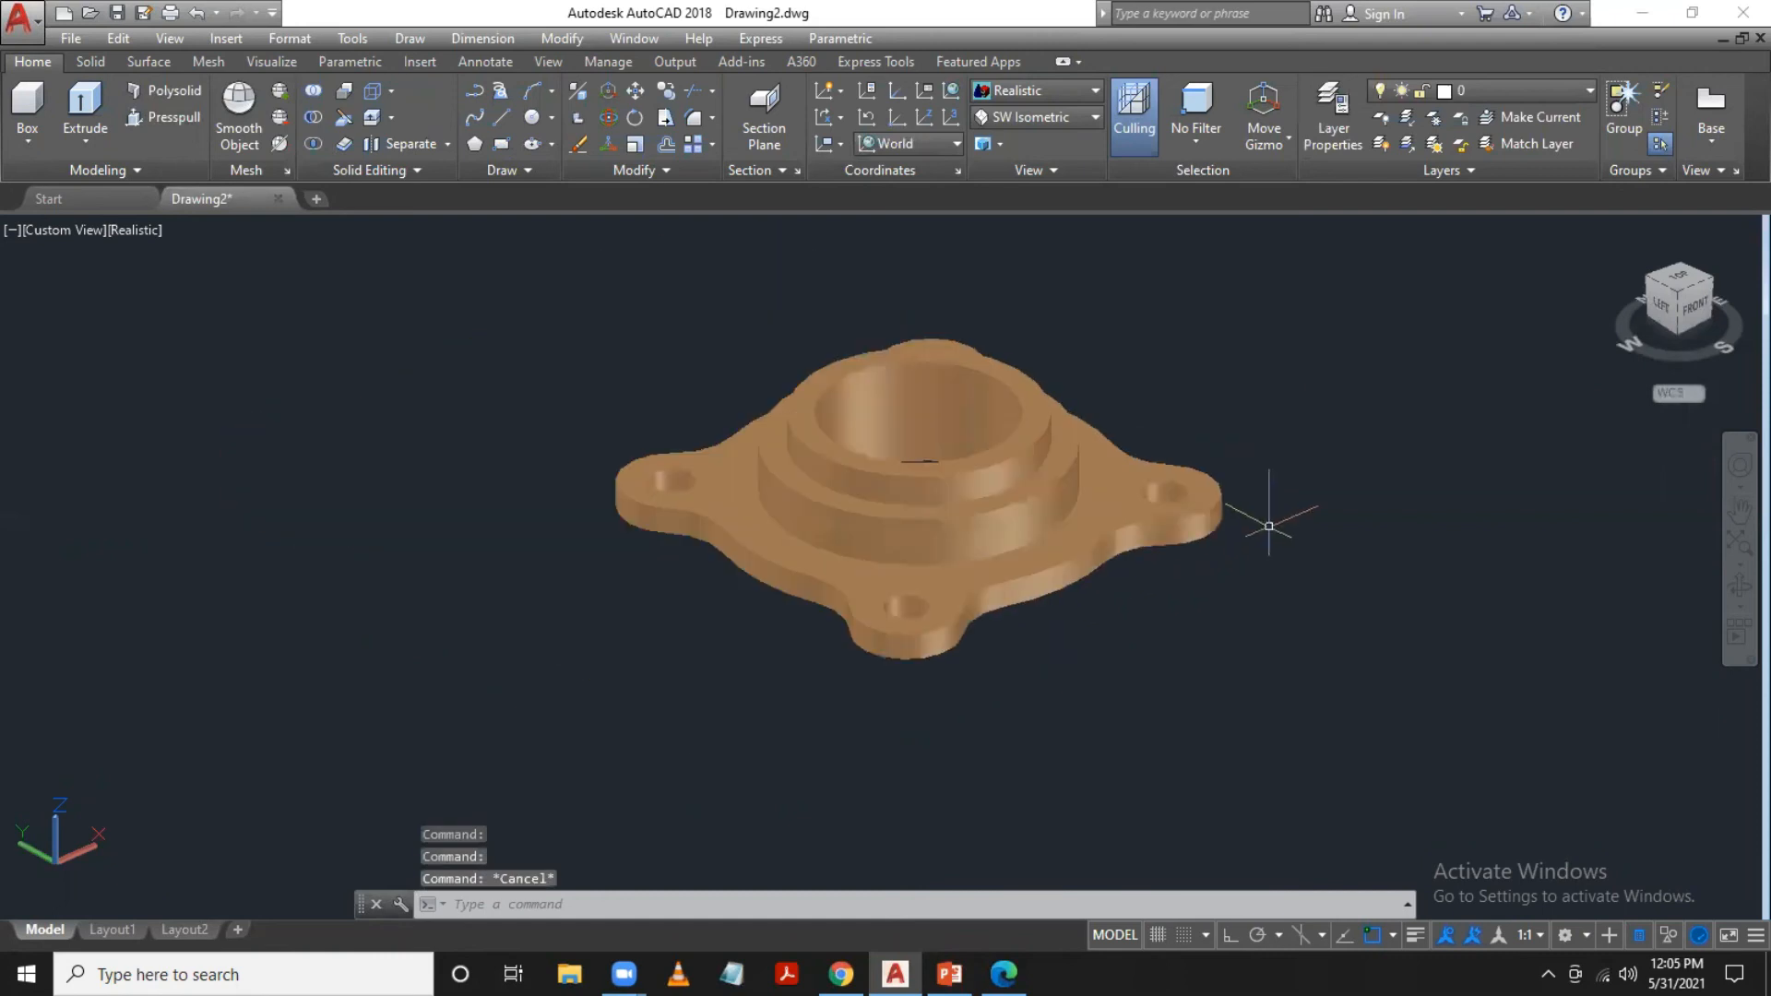
{"action": "middle_click_drag", "start_coordinate": [1347, 424], "coordinate": [1313, 399], "text": "shift"}
{"action": "left_click_drag", "start_coordinate": [1319, 292], "coordinate": [1320, 285]}
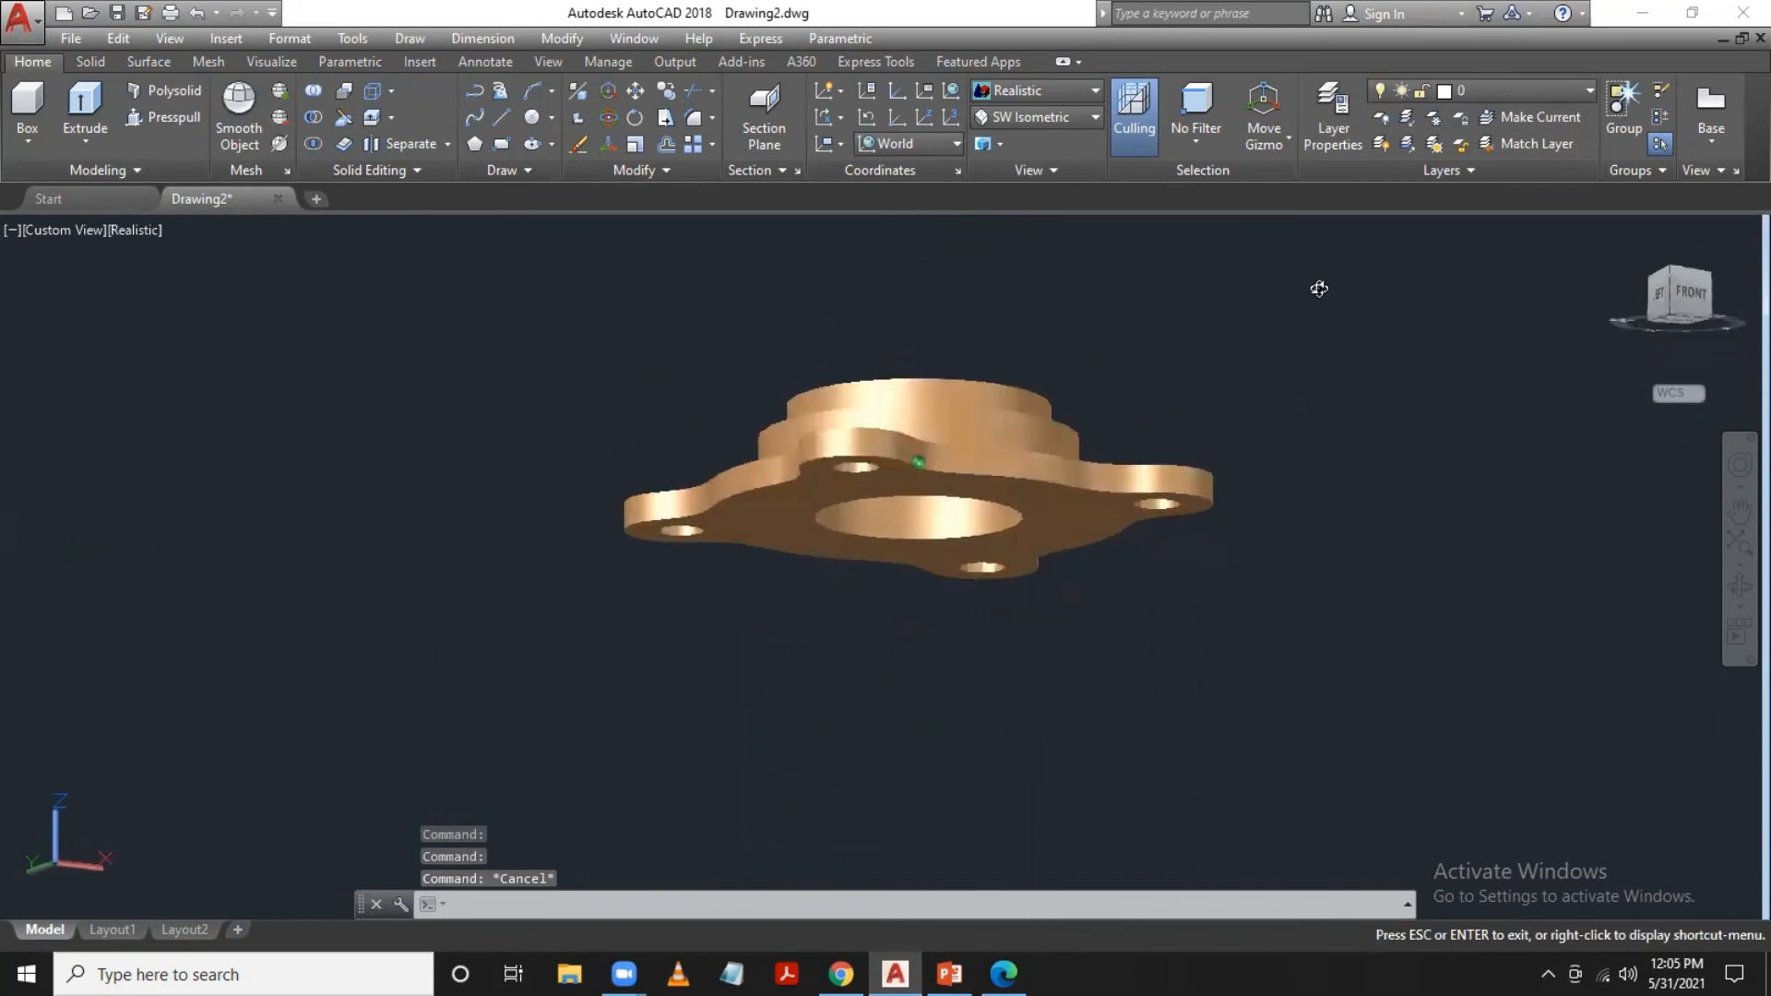
{"action": "left_click_drag", "start_coordinate": [1325, 396], "coordinate": [1357, 428]}
{"action": "middle_click_drag", "start_coordinate": [1357, 428], "coordinate": [1345, 428], "text": "shift"}
{"action": "left_click", "coordinate": [950, 974]}
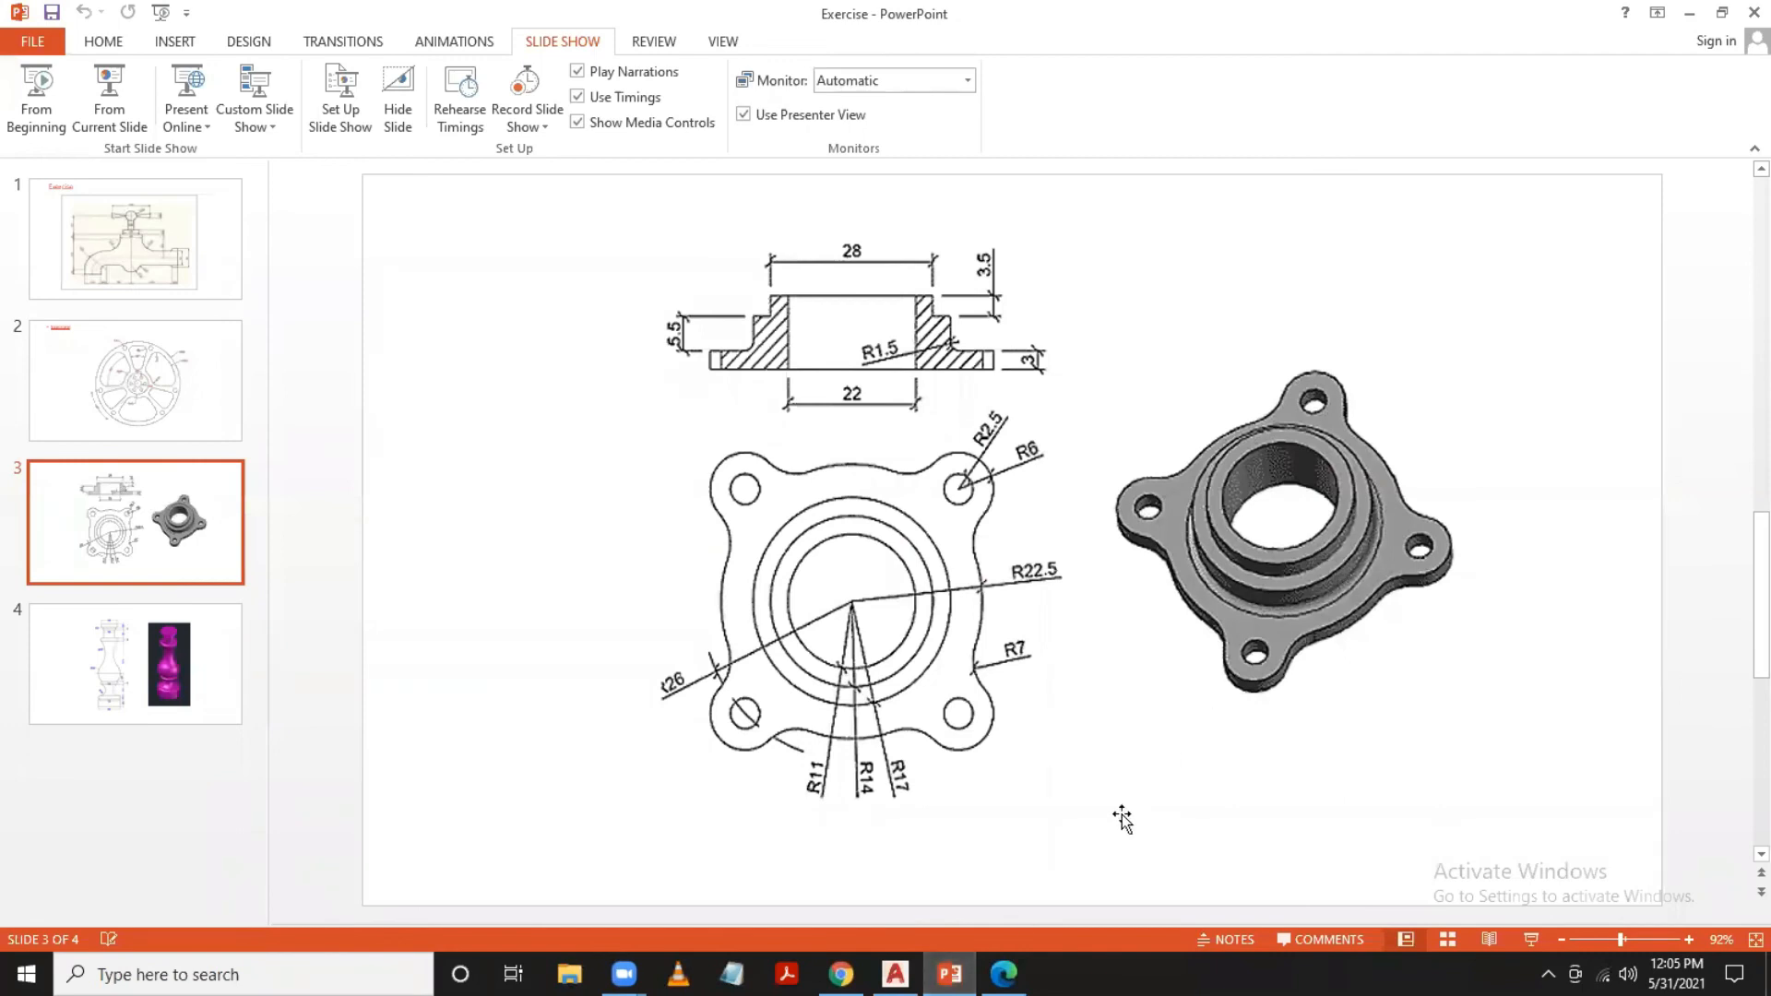
{"action": "left_click", "coordinate": [894, 975]}
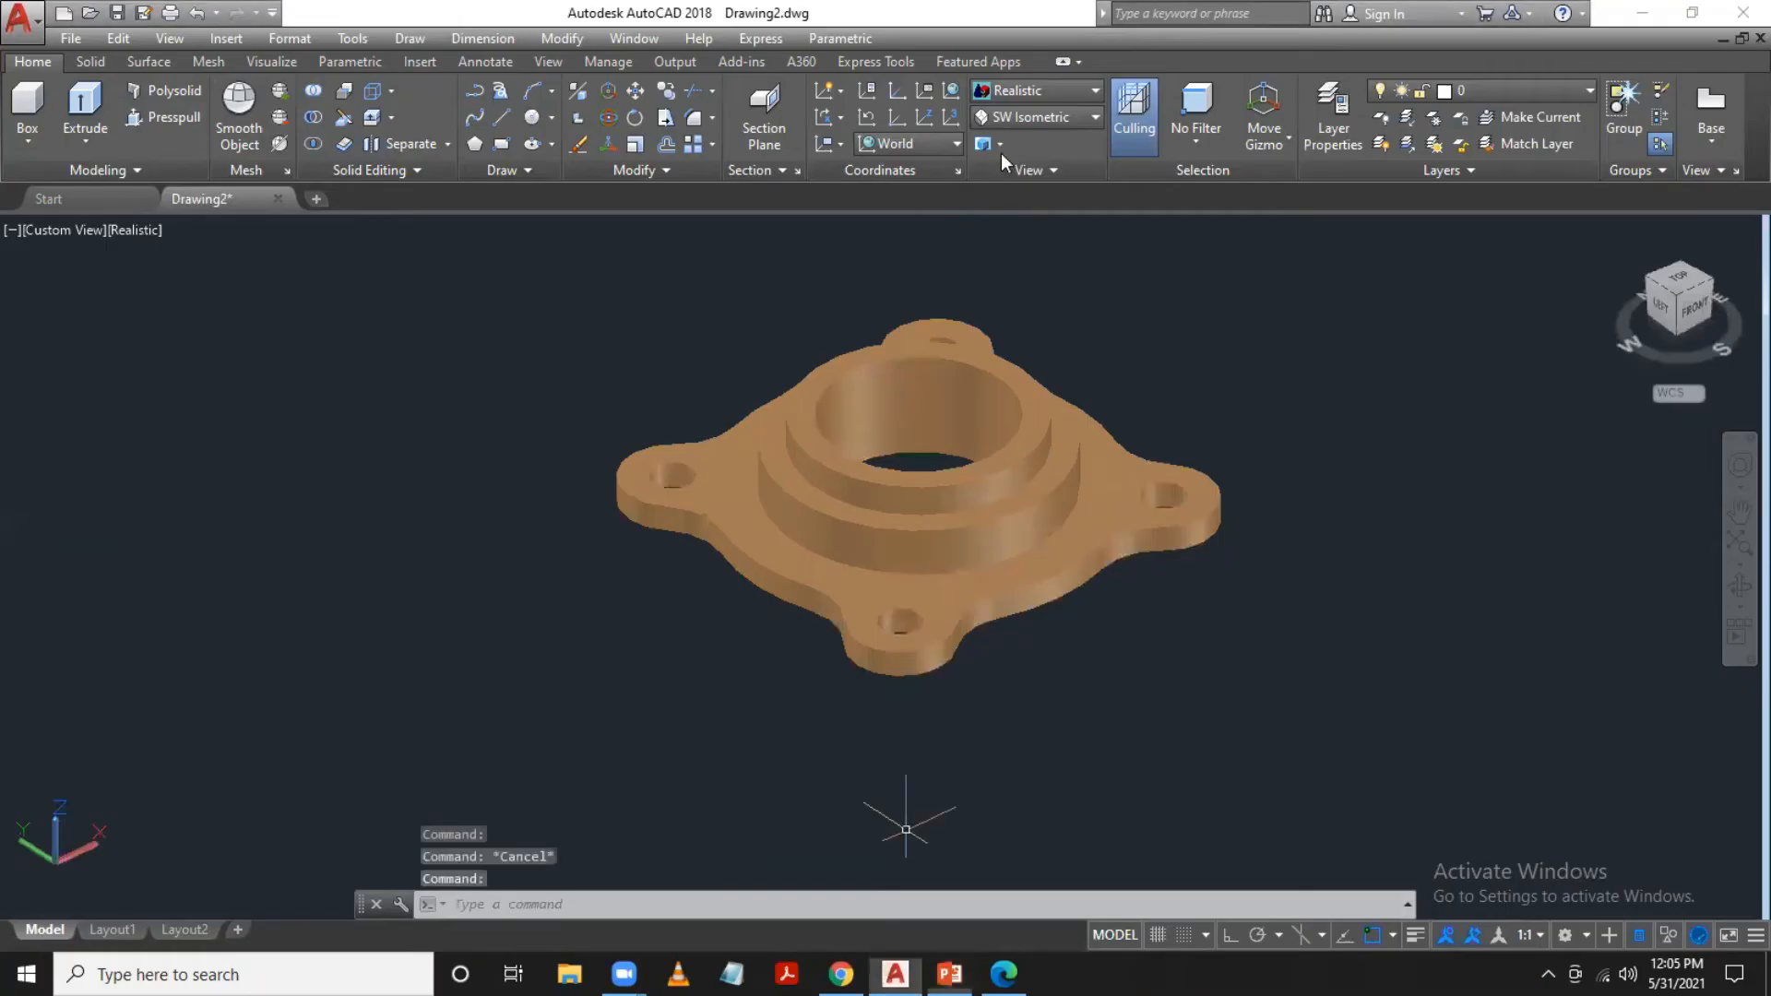
Examine the flange in the preset Top, Front and Right views, ending in the Top view
{"action": "left_click", "coordinate": [1027, 114]}
{"action": "left_click", "coordinate": [1022, 140]}
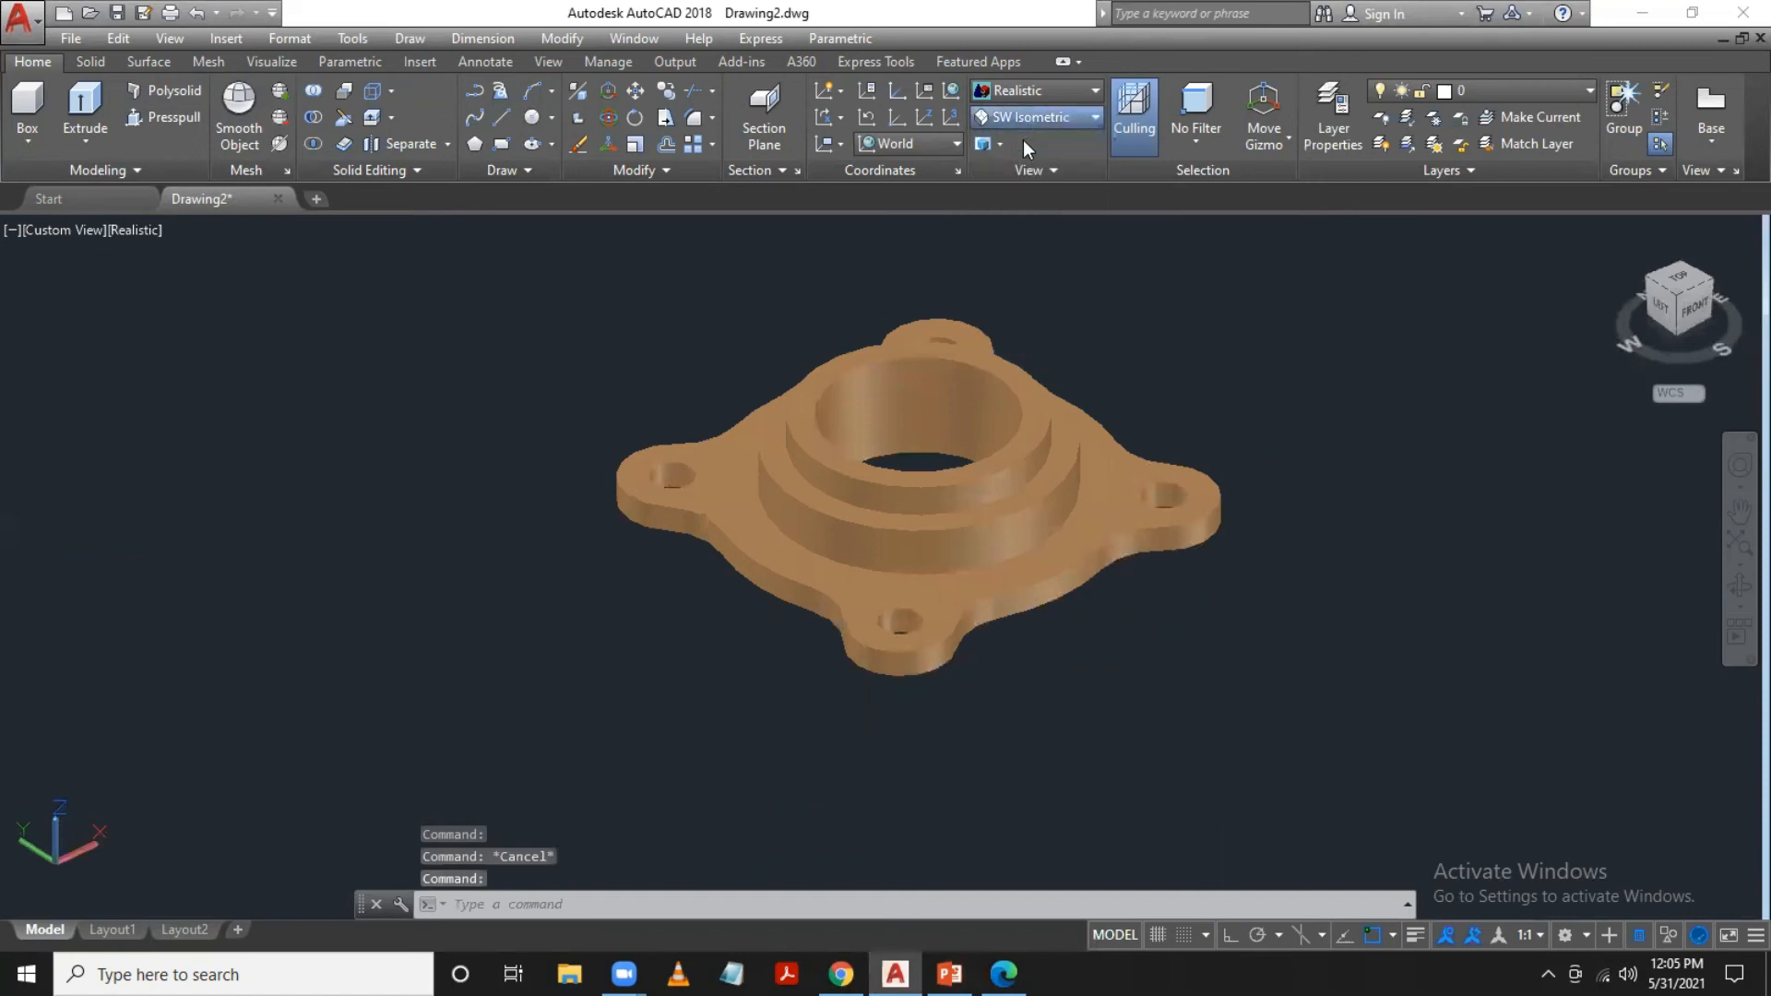
{"action": "middle_click_drag", "start_coordinate": [1251, 623], "coordinate": [1048, 328]}
{"action": "left_click", "coordinate": [1048, 115]}
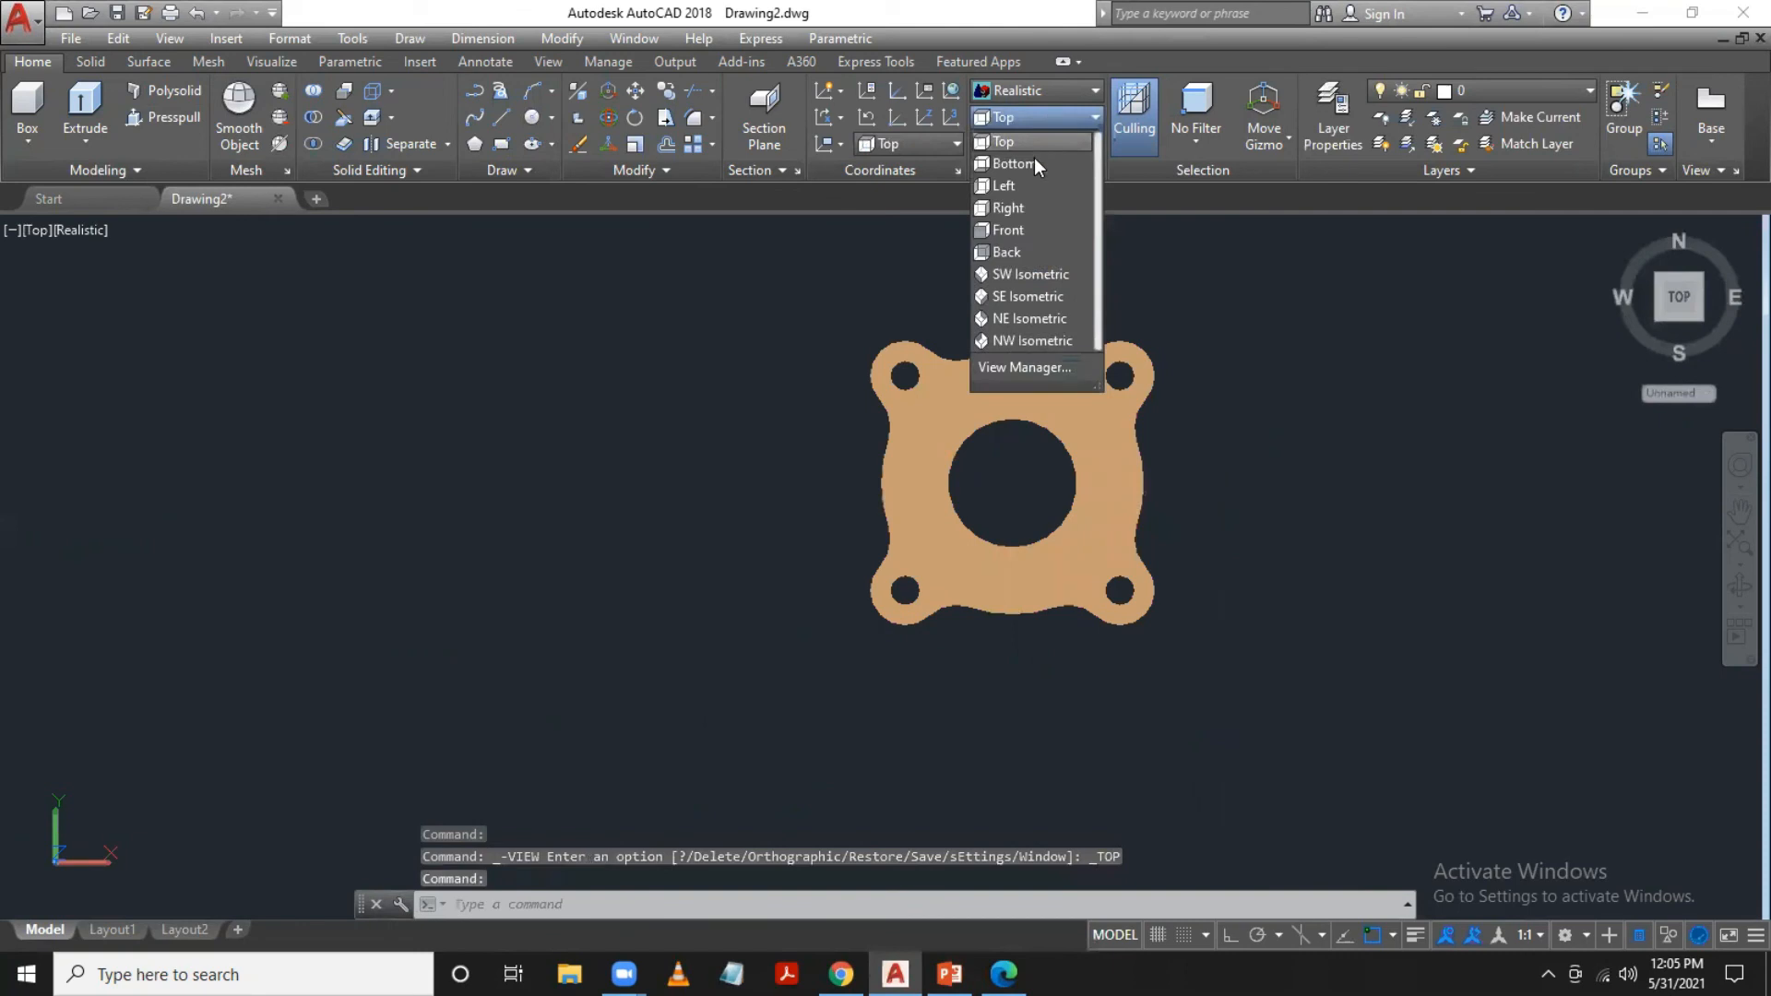
{"action": "left_click", "coordinate": [1038, 231]}
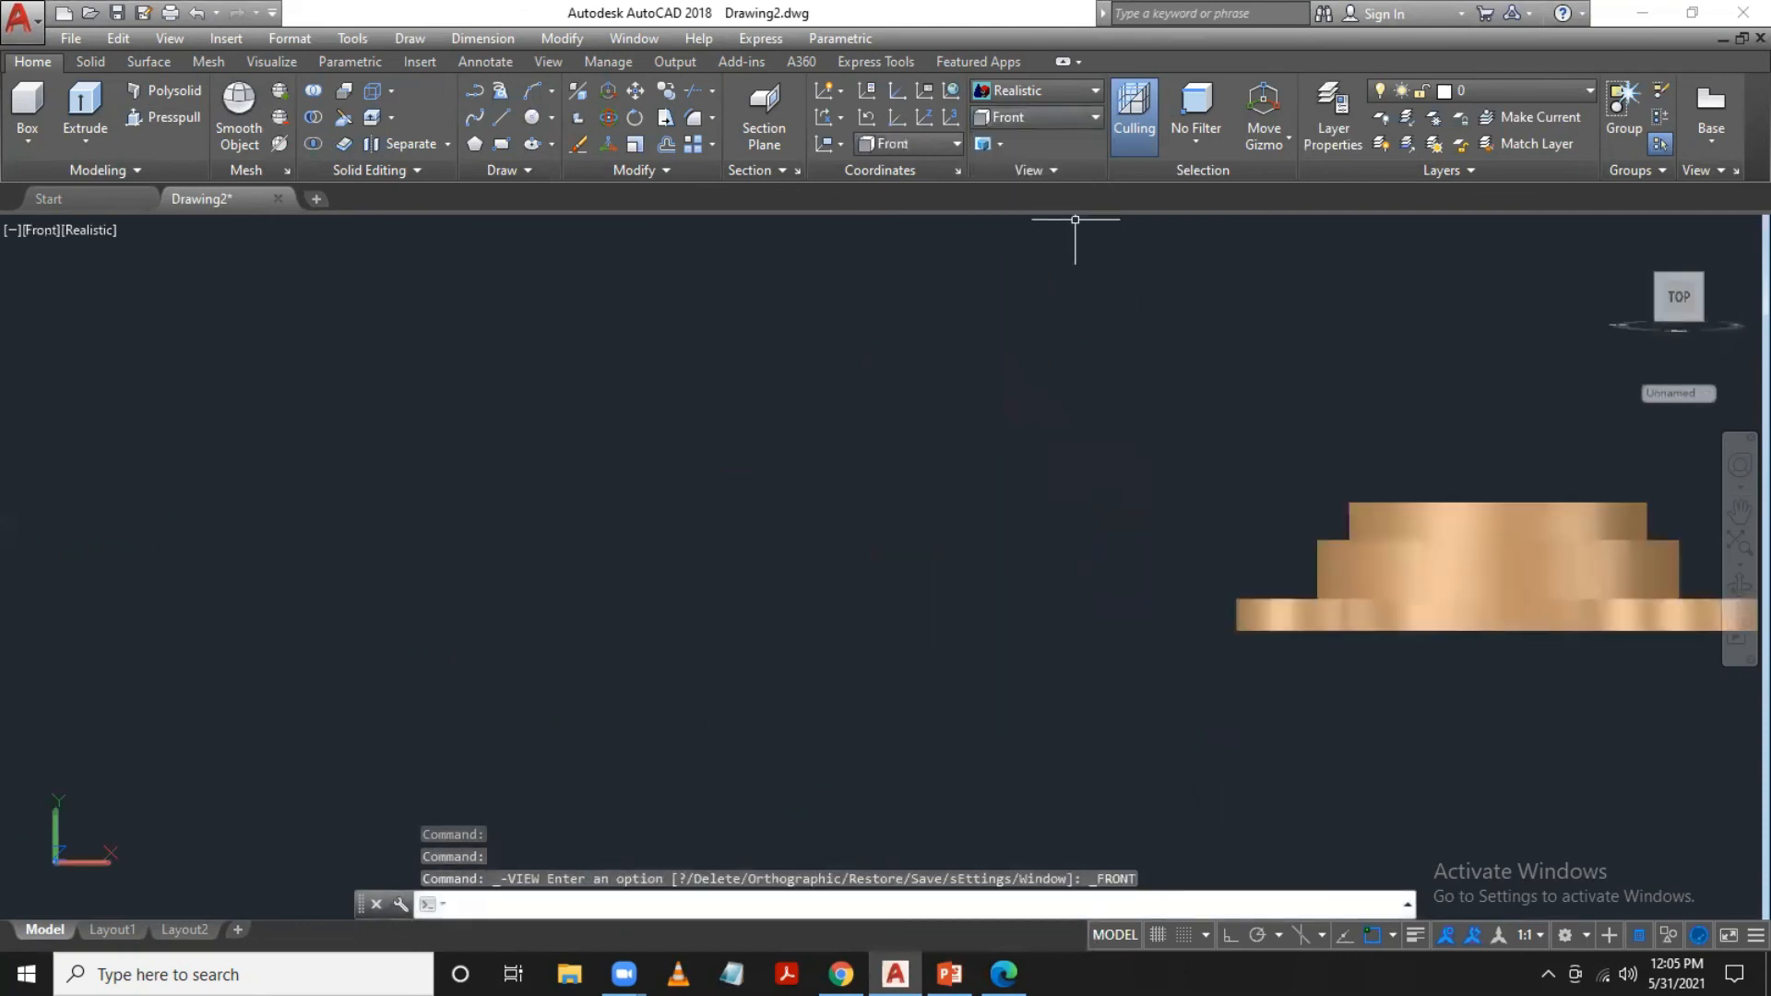
{"action": "left_click", "coordinate": [1045, 118]}
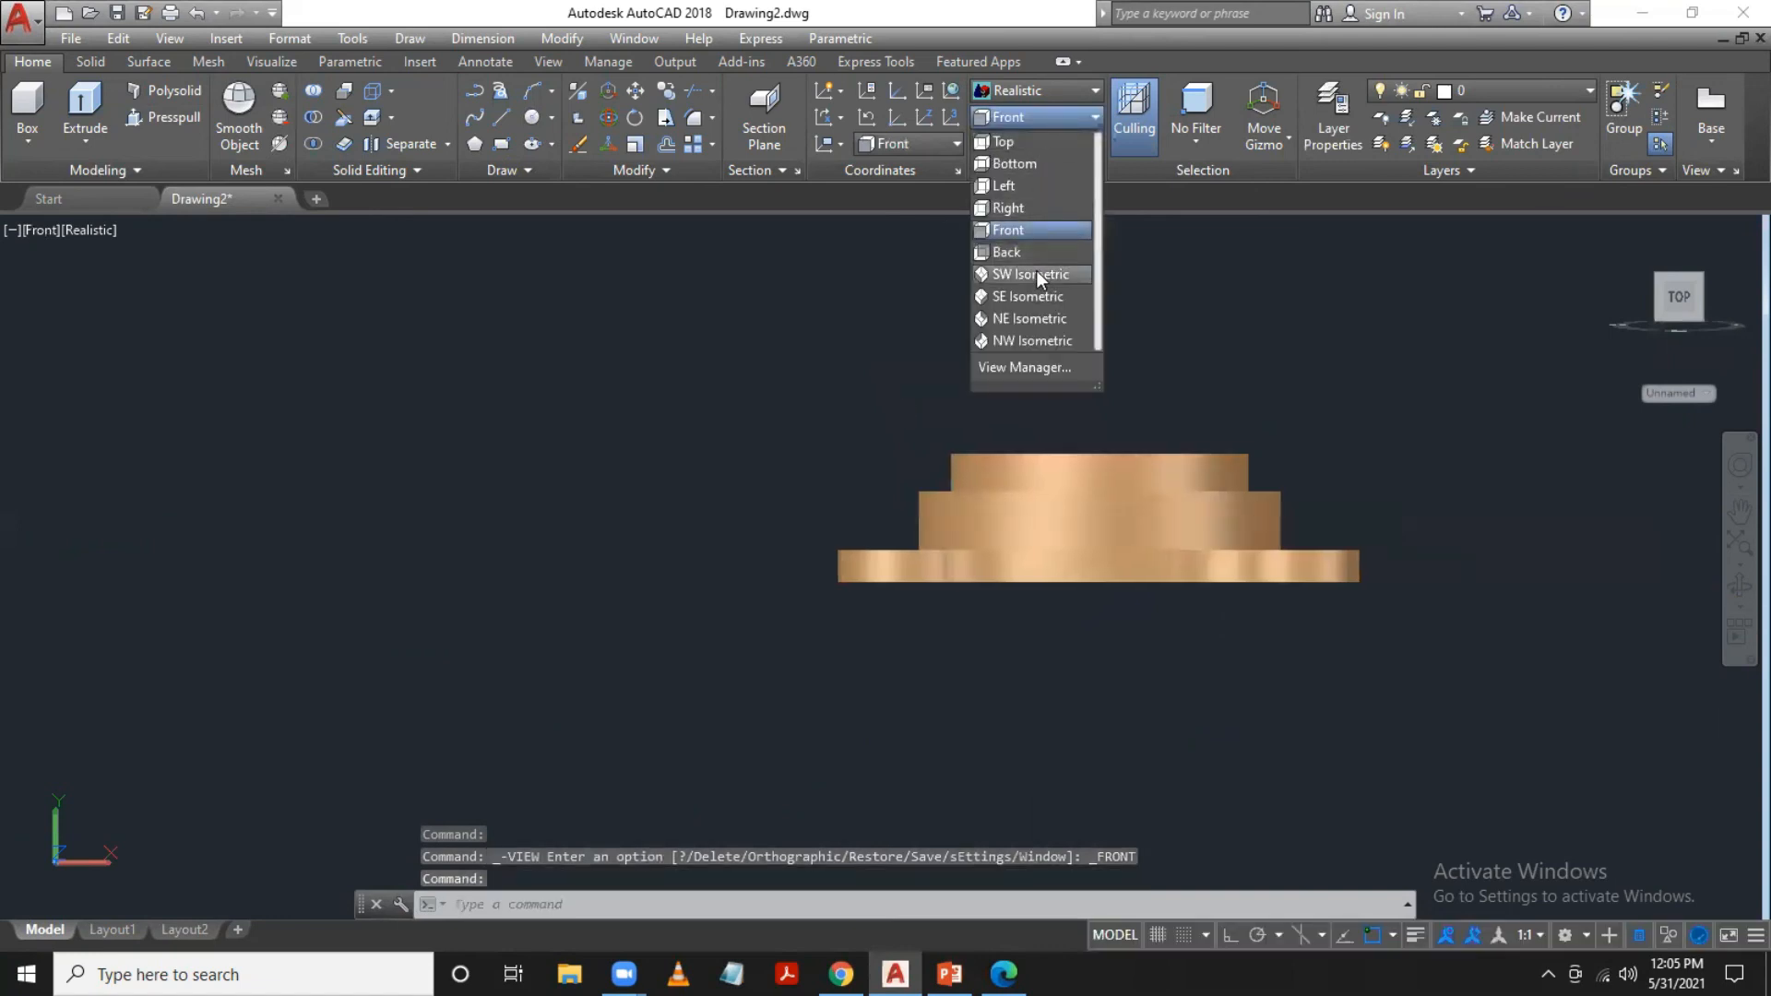
{"action": "left_click", "coordinate": [1032, 209]}
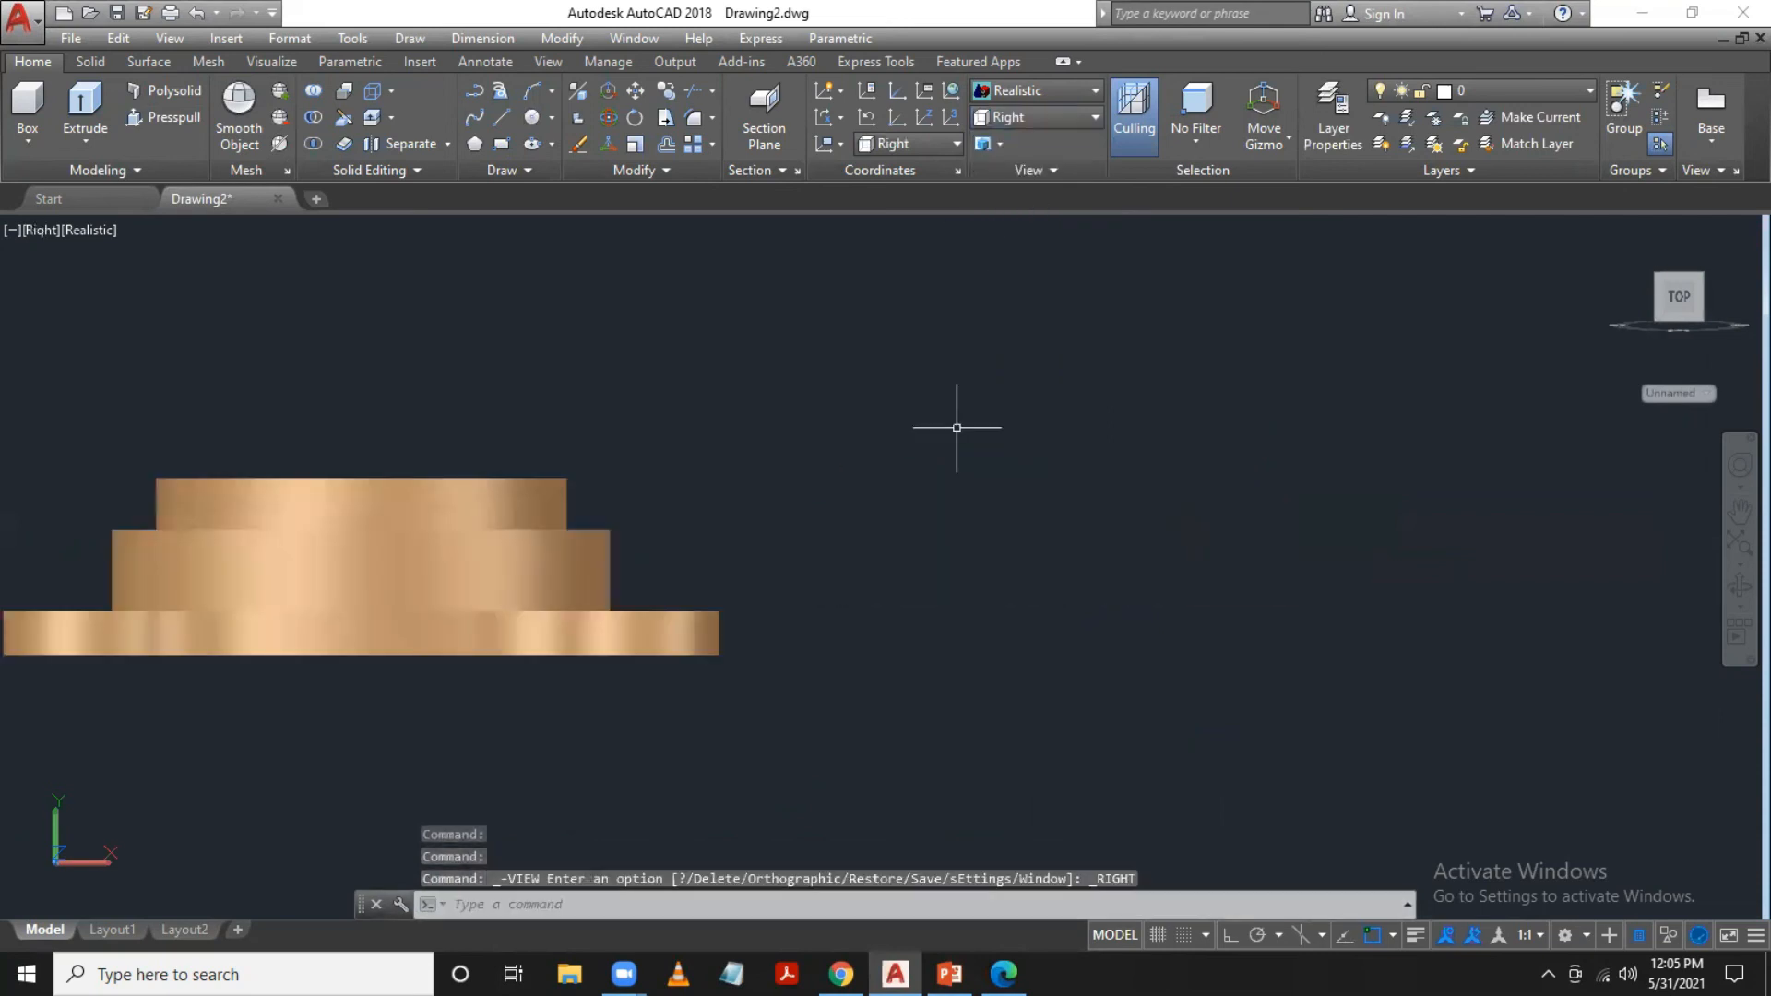
{"action": "middle_click_drag", "start_coordinate": [933, 478], "coordinate": [1269, 466]}
{"action": "left_click", "coordinate": [1010, 122]}
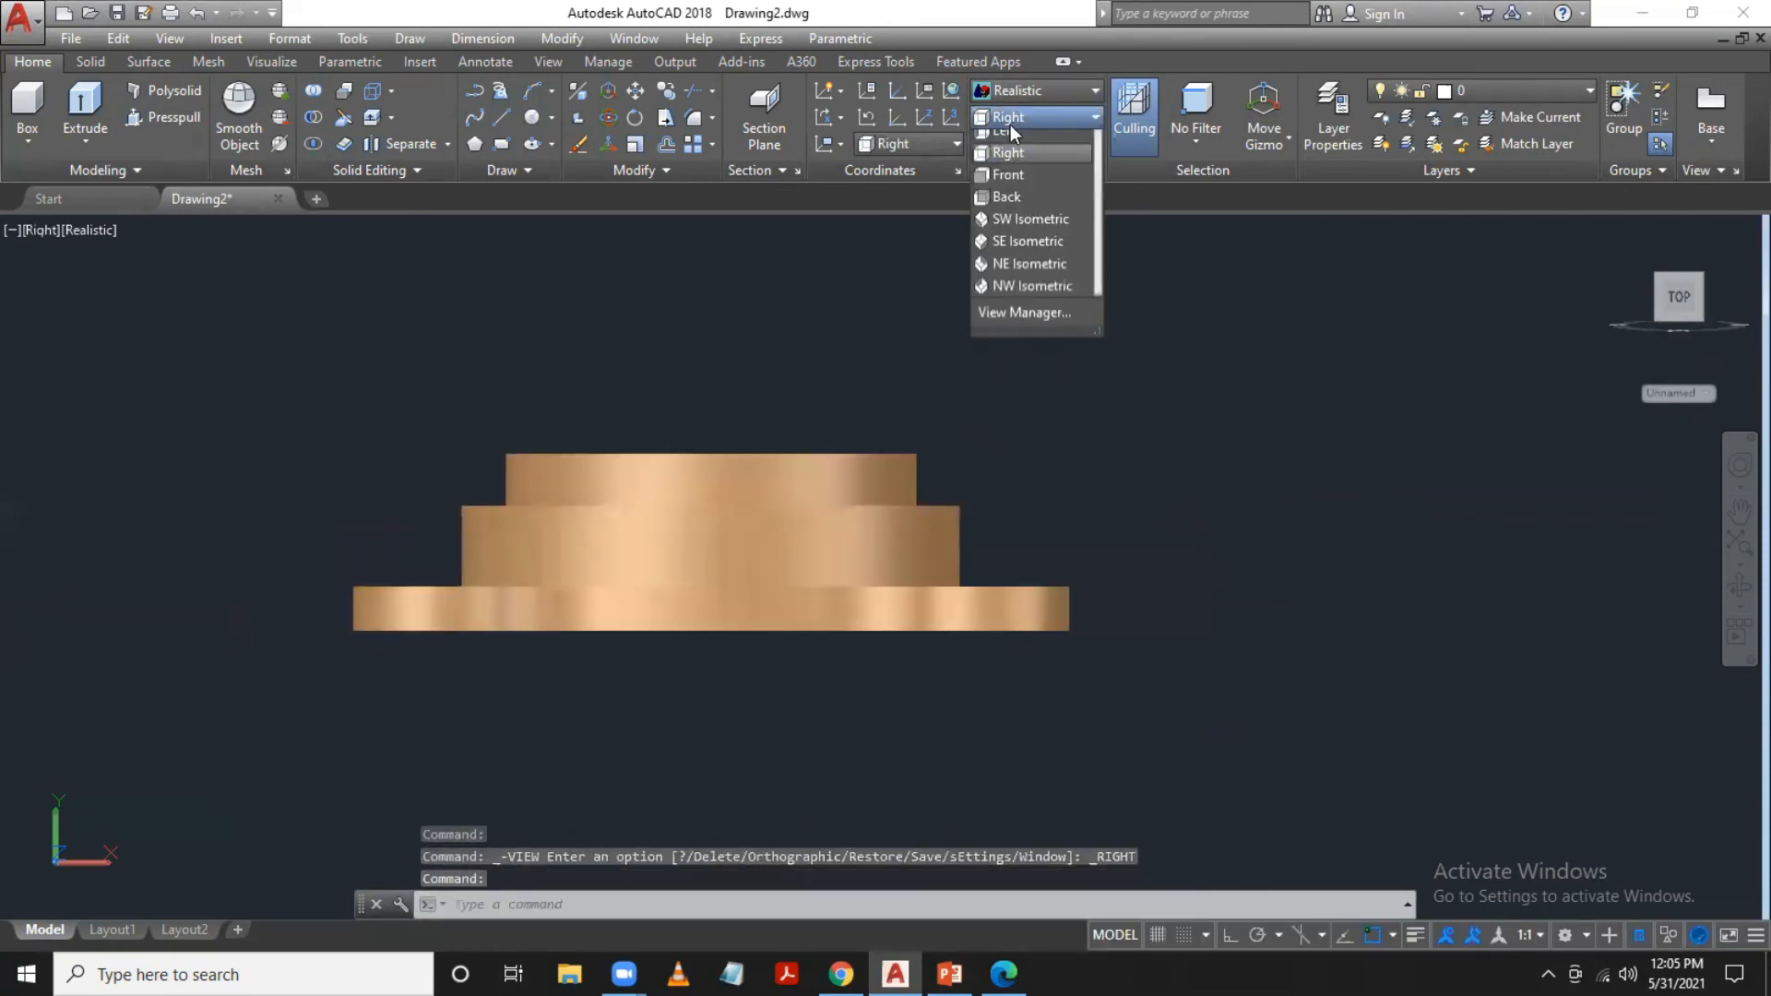
{"action": "left_click", "coordinate": [1015, 142]}
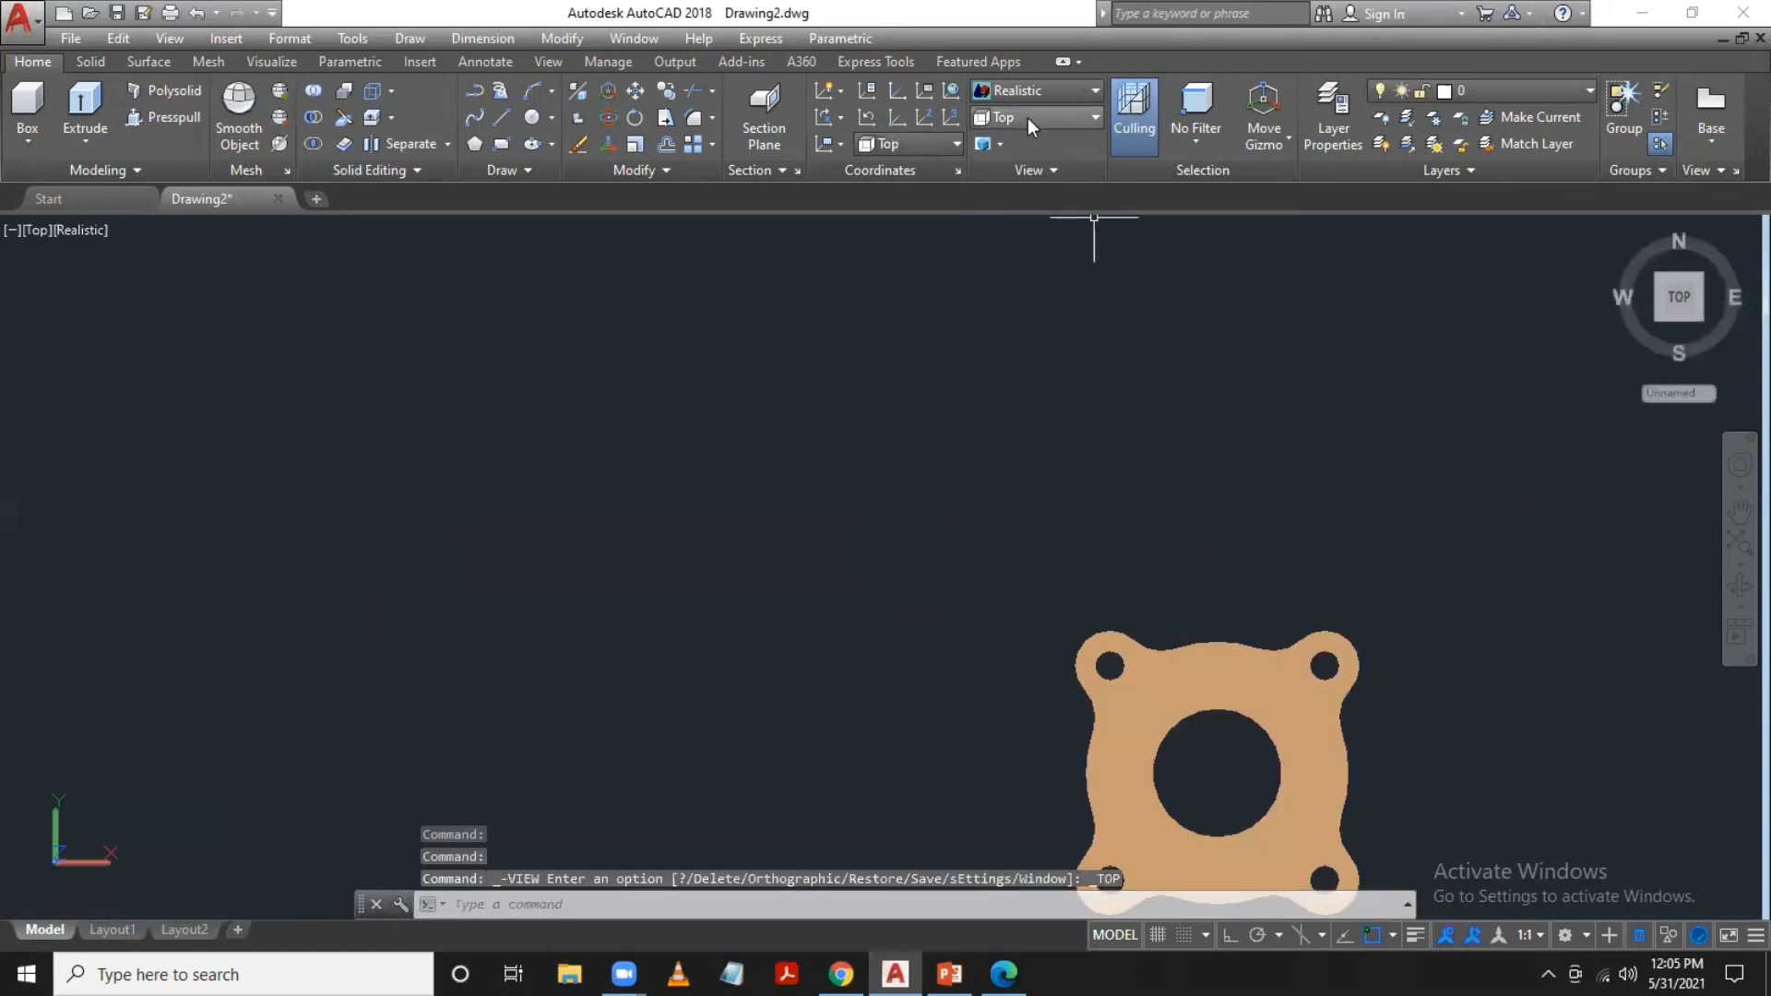
Set the flange's view to SW Isometric, centre it, and switch to PowerPoint to check the exercise drawing
{"action": "left_click", "coordinate": [1028, 118]}
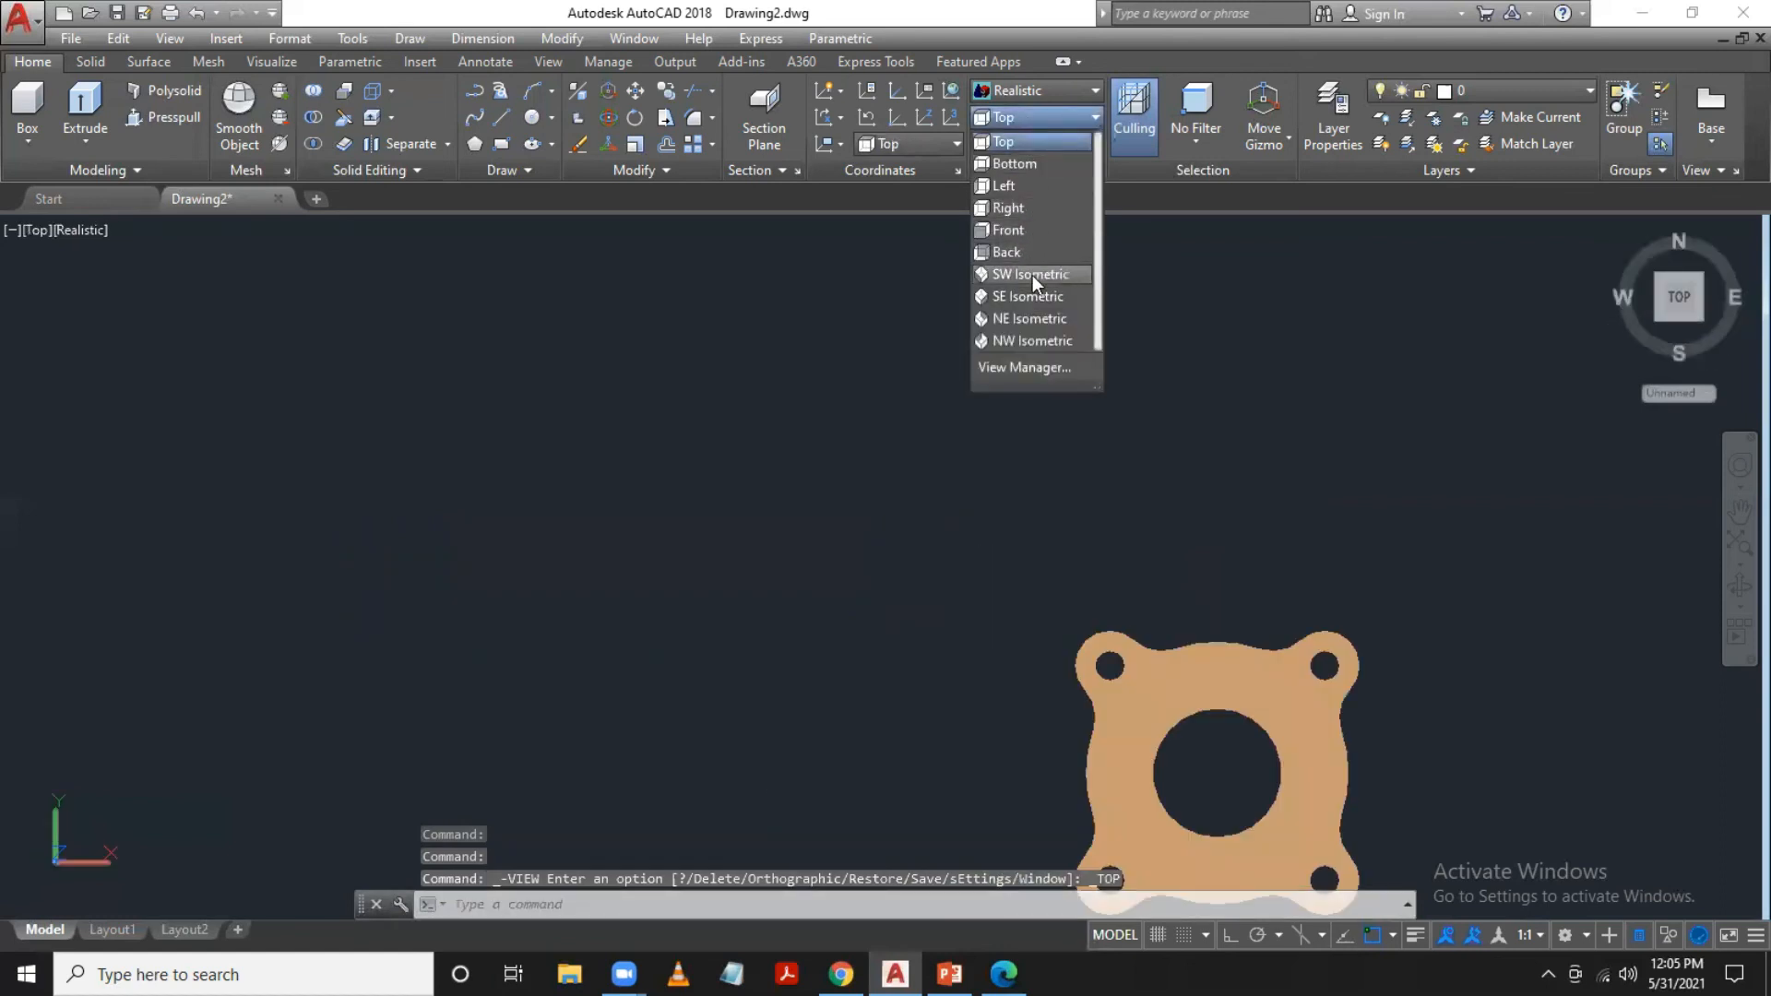
{"action": "left_click", "coordinate": [1033, 275]}
{"action": "middle_click_drag", "start_coordinate": [1460, 593], "coordinate": [1249, 578]}
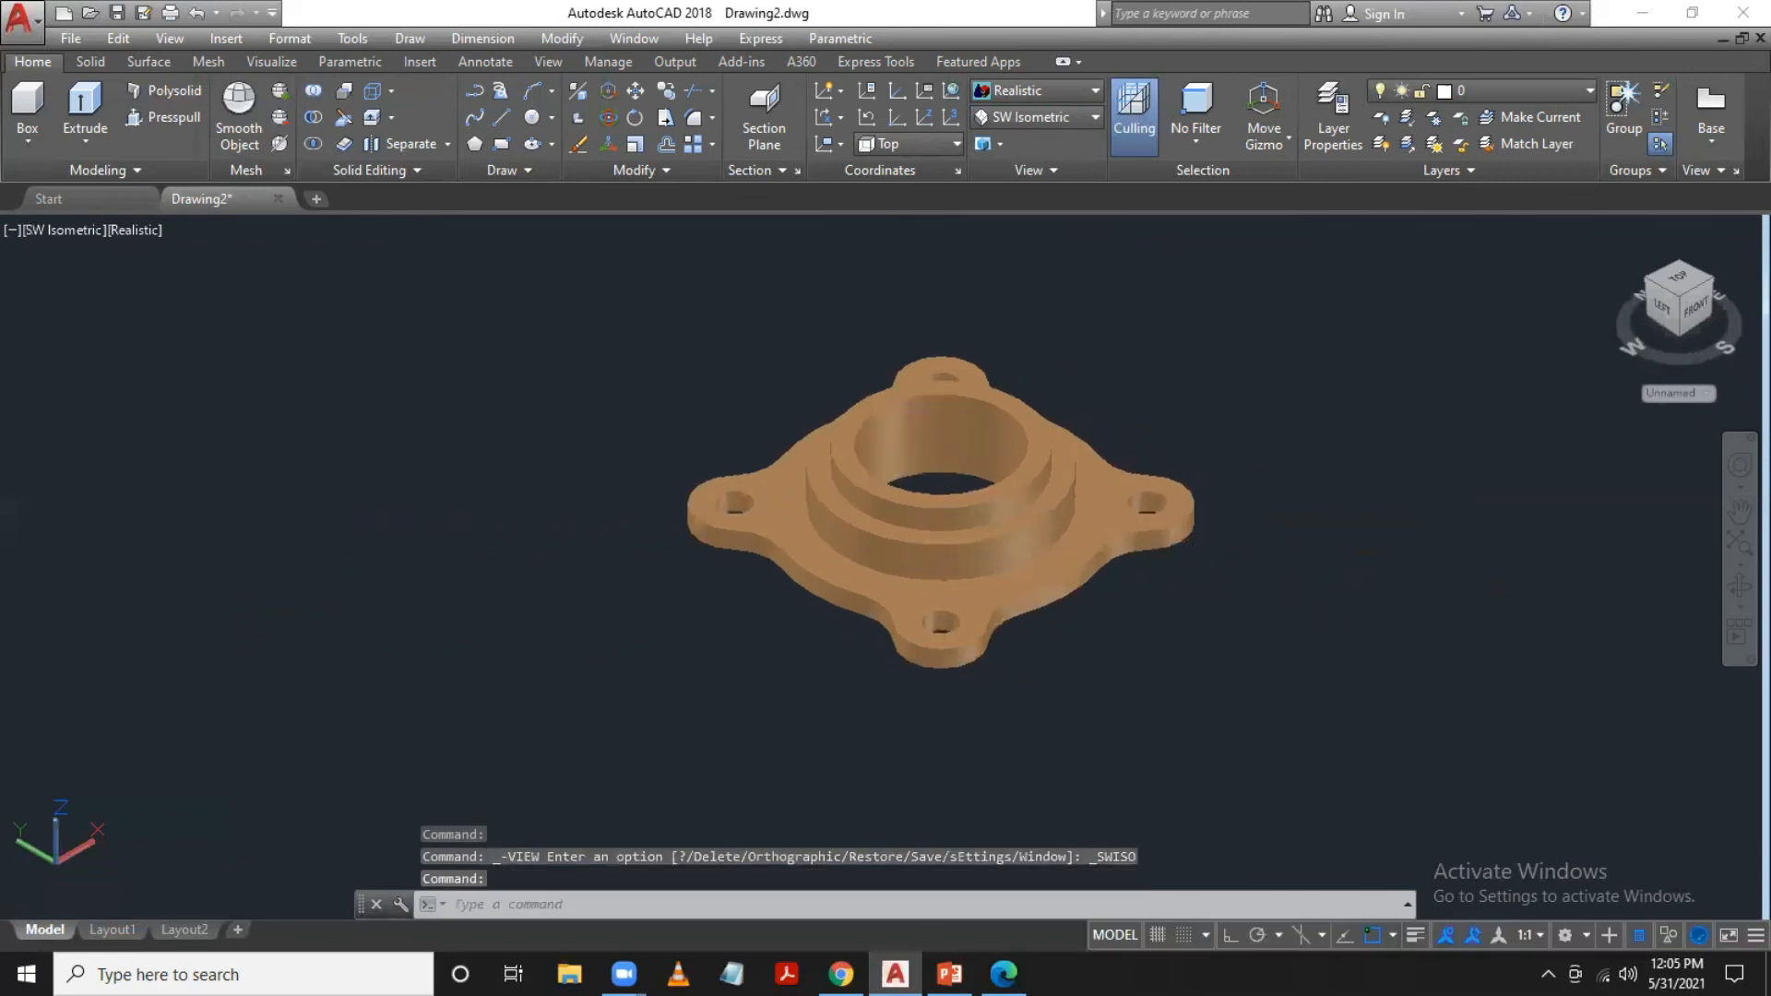
{"action": "middle_click_drag", "start_coordinate": [1209, 517], "coordinate": [1133, 532]}
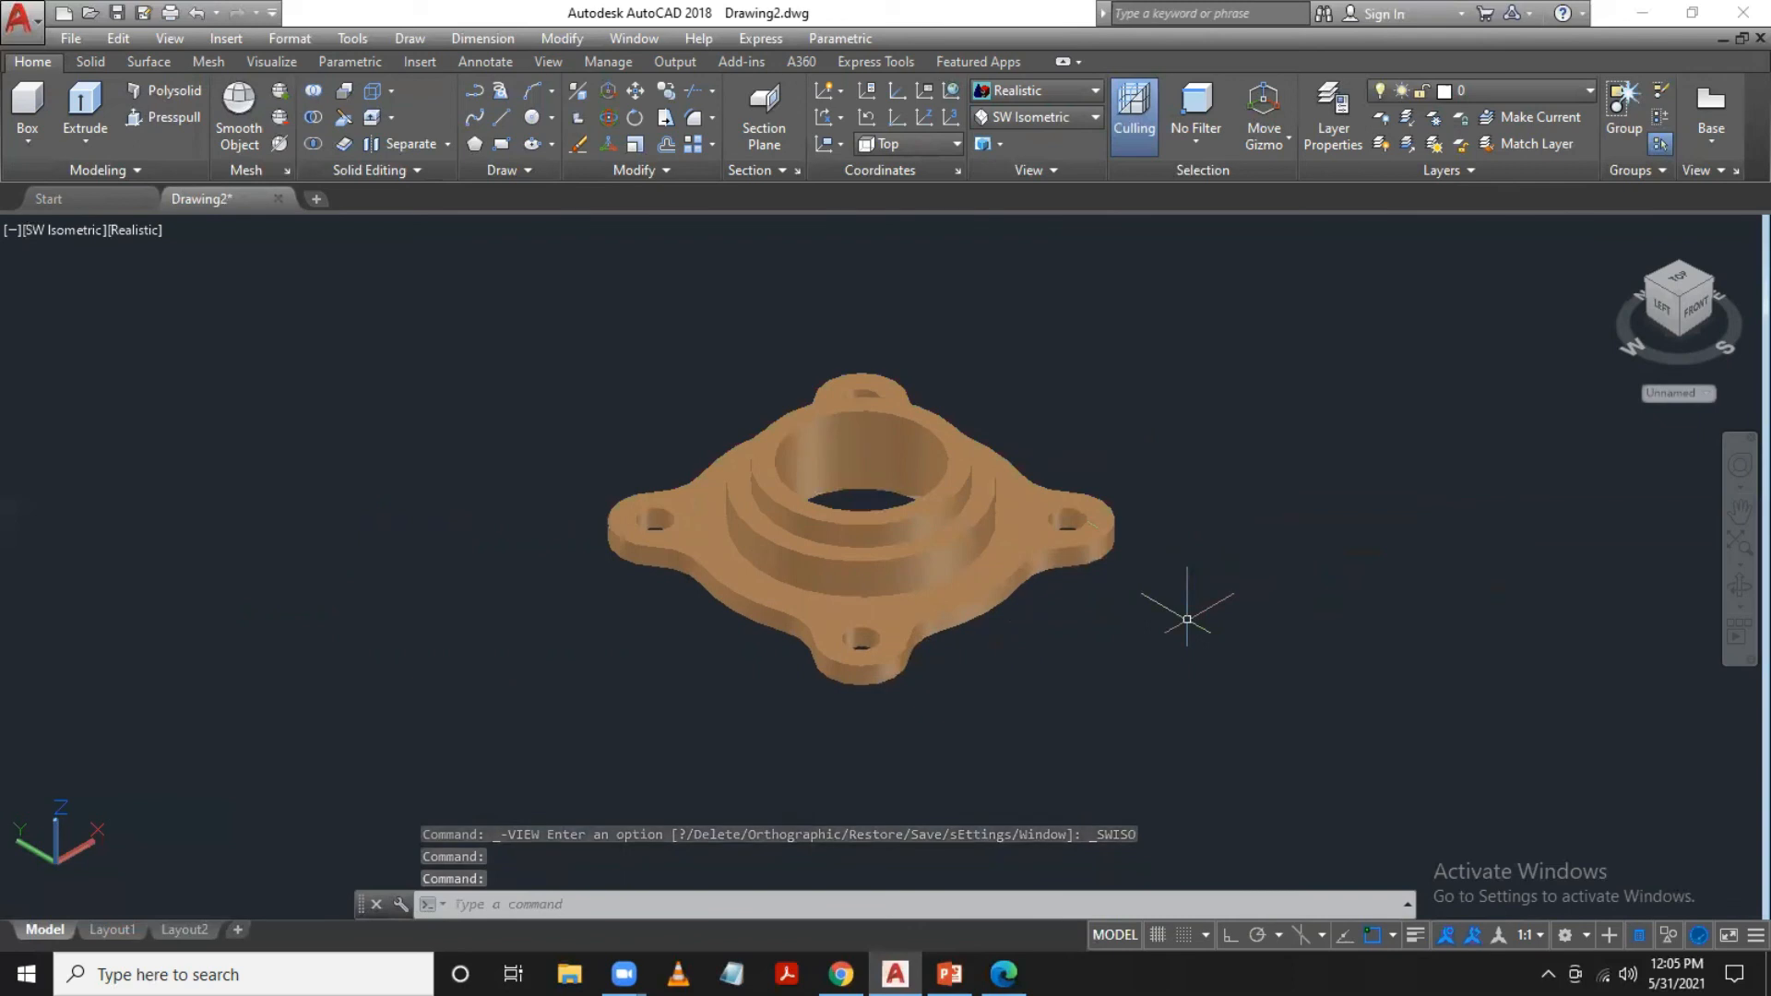
{"action": "mouse_move", "coordinate": [895, 974]}
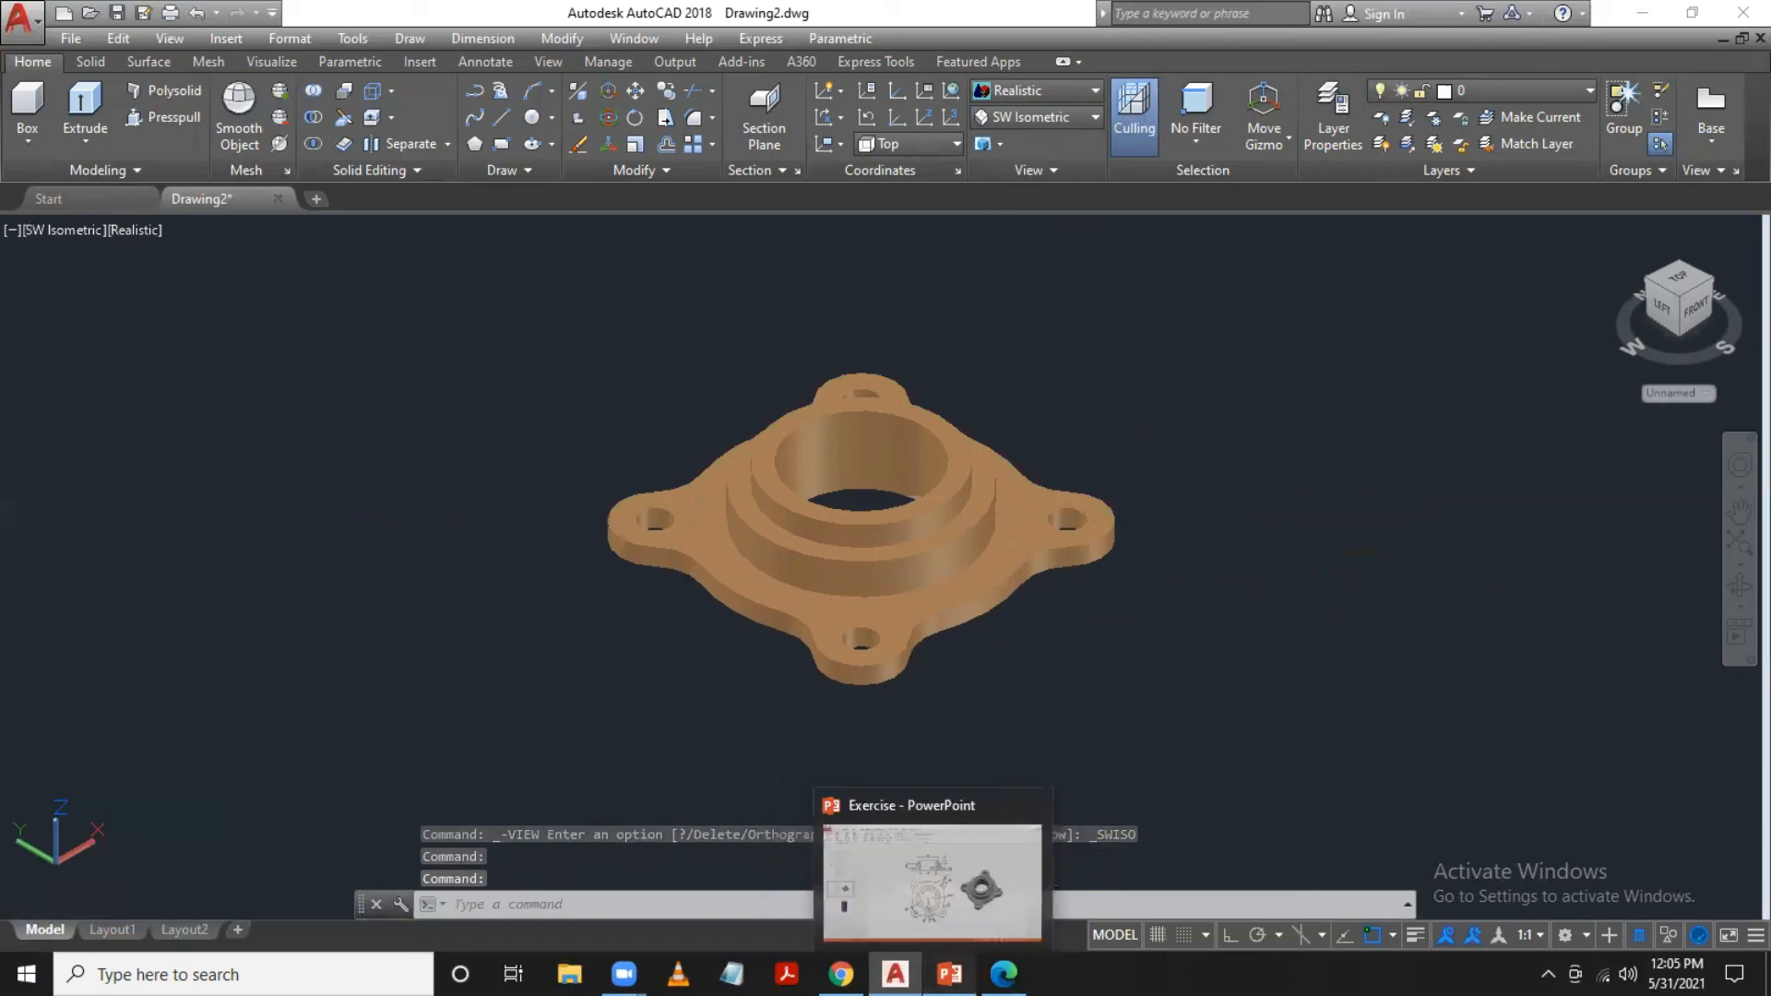
{"action": "left_click", "coordinate": [951, 974]}
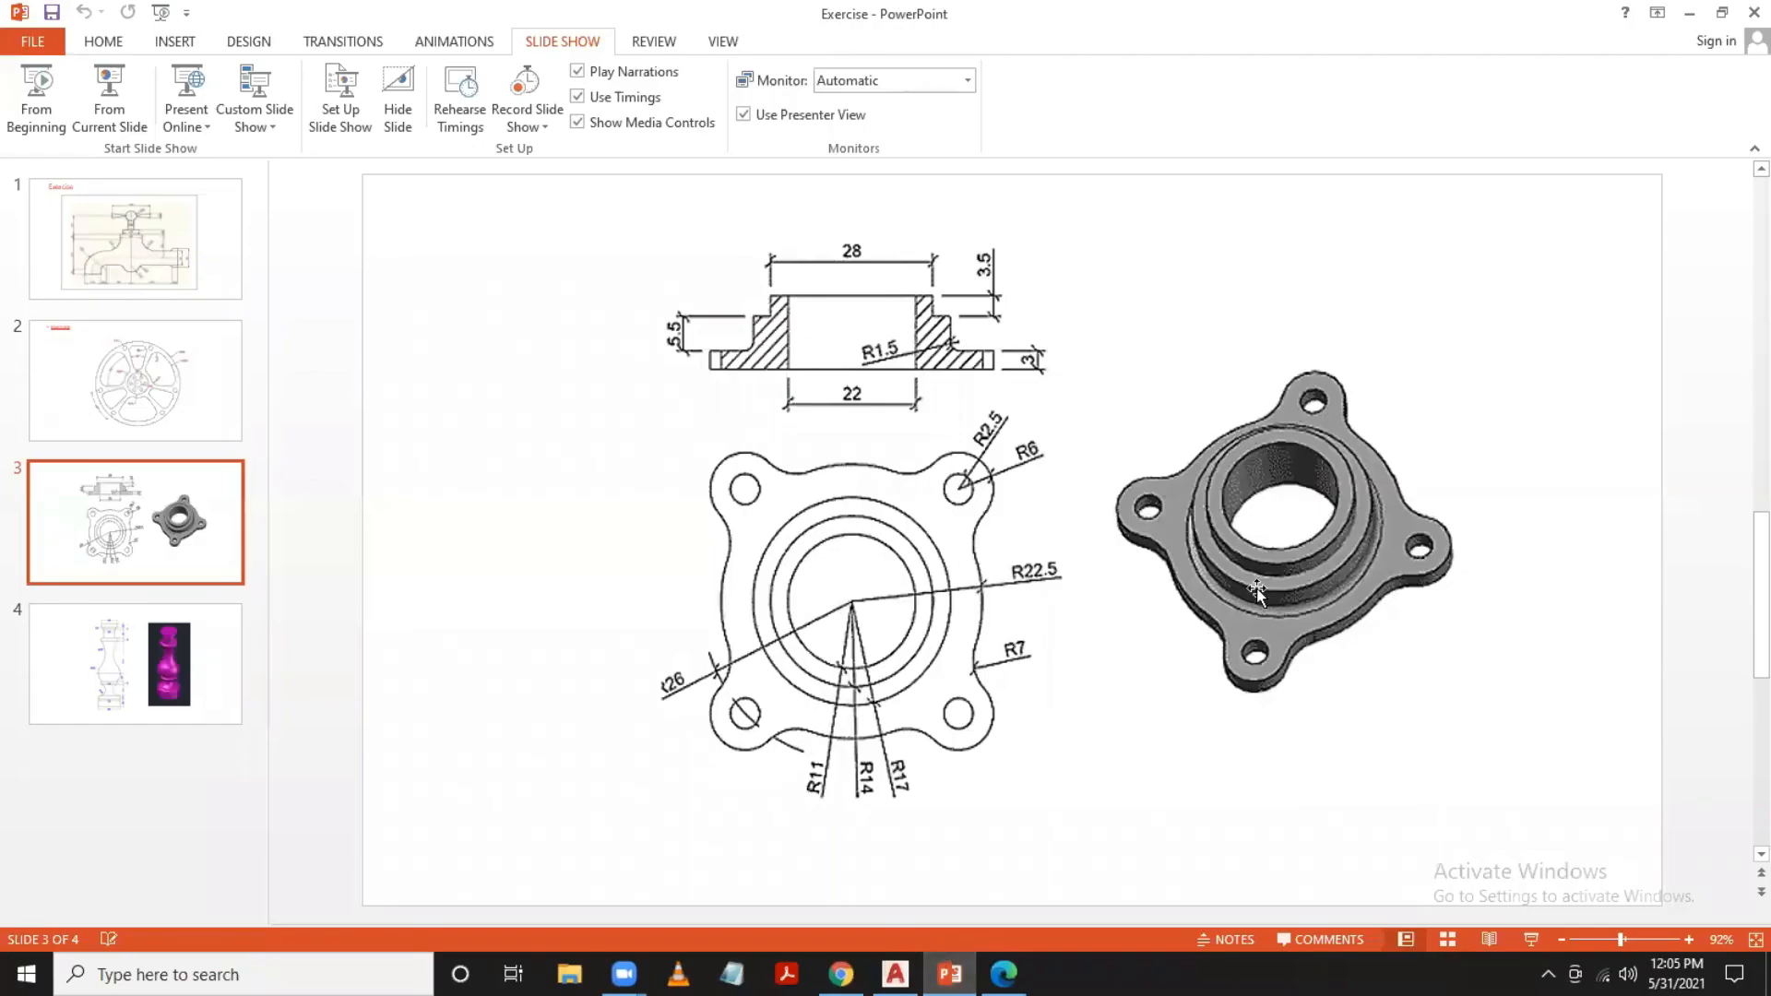